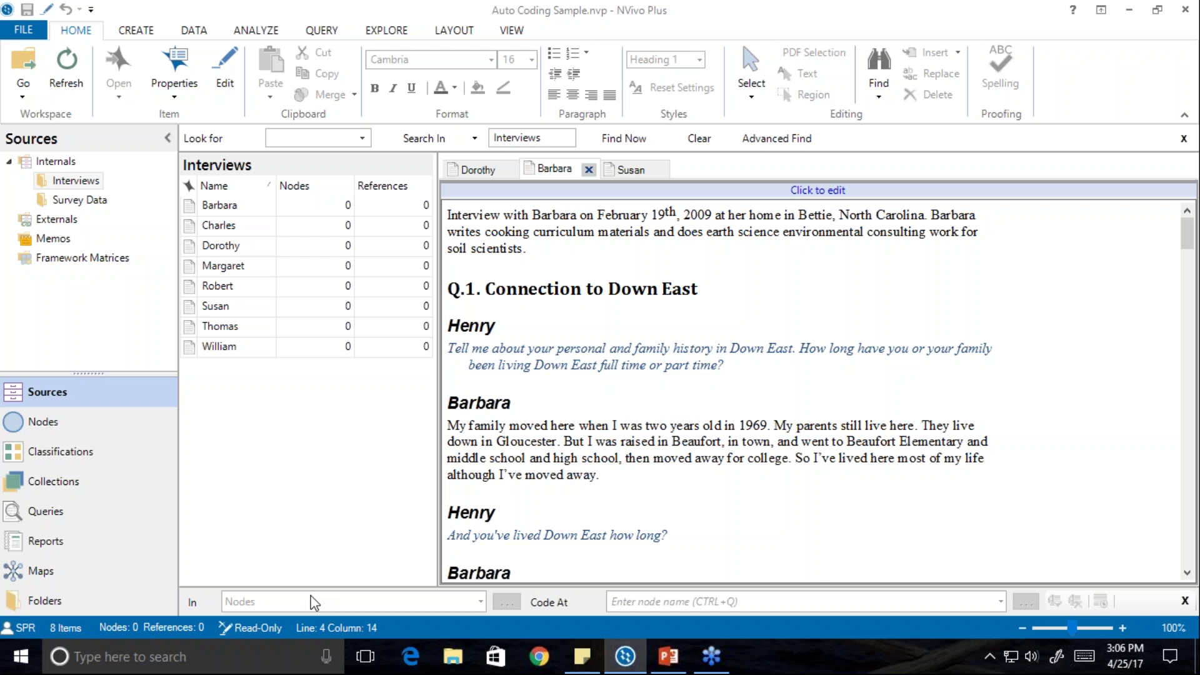
click(214, 206)
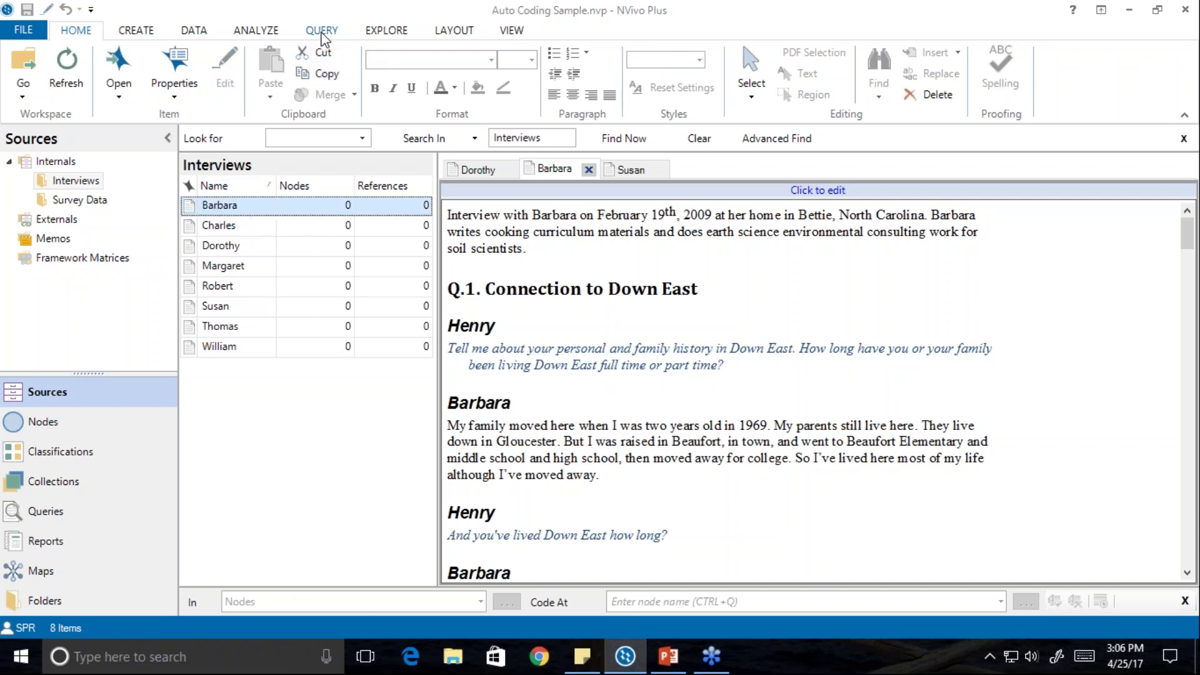
click(256, 33)
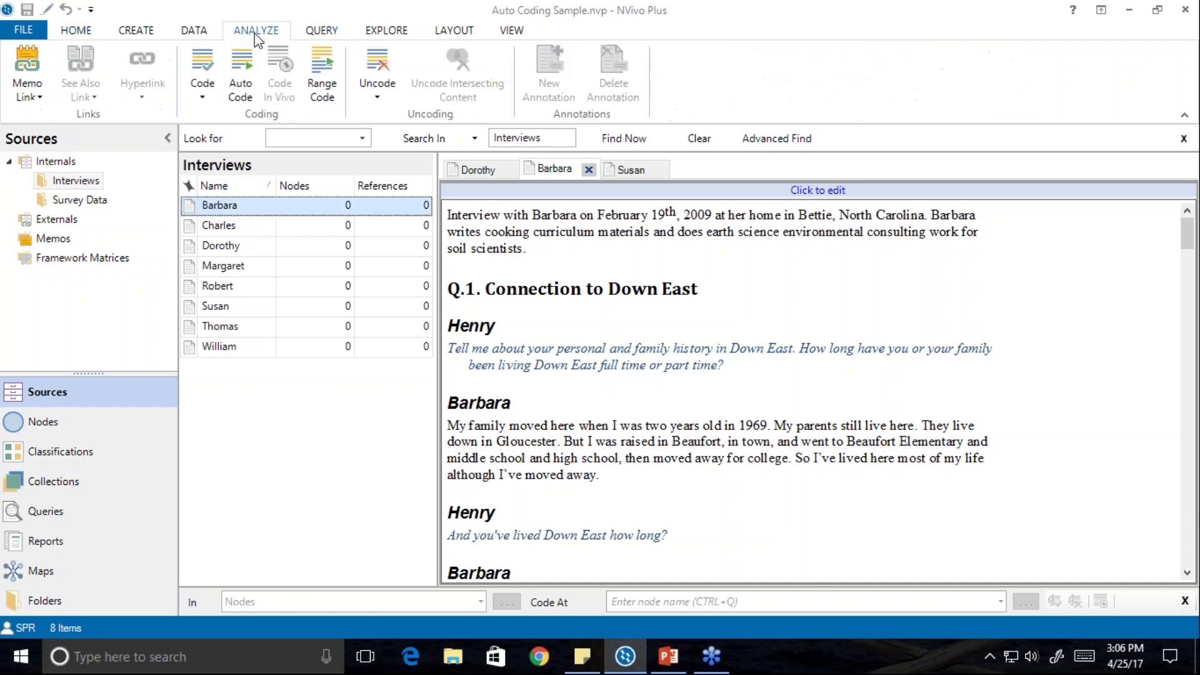
click(249, 65)
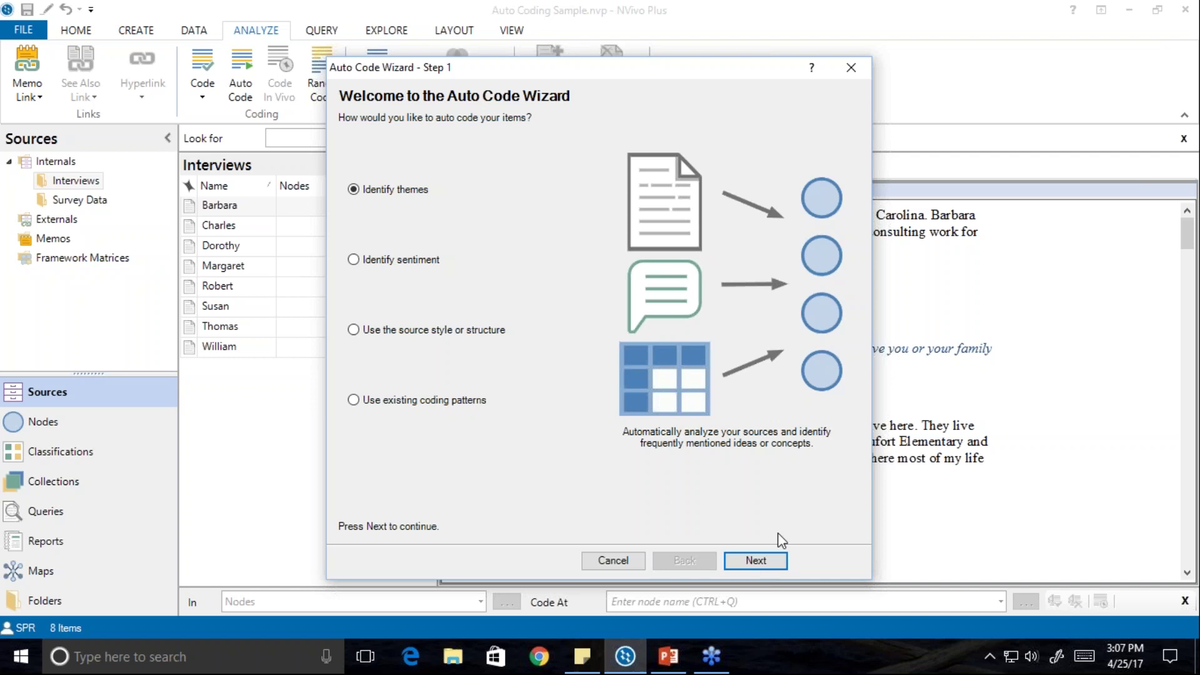
click(851, 69)
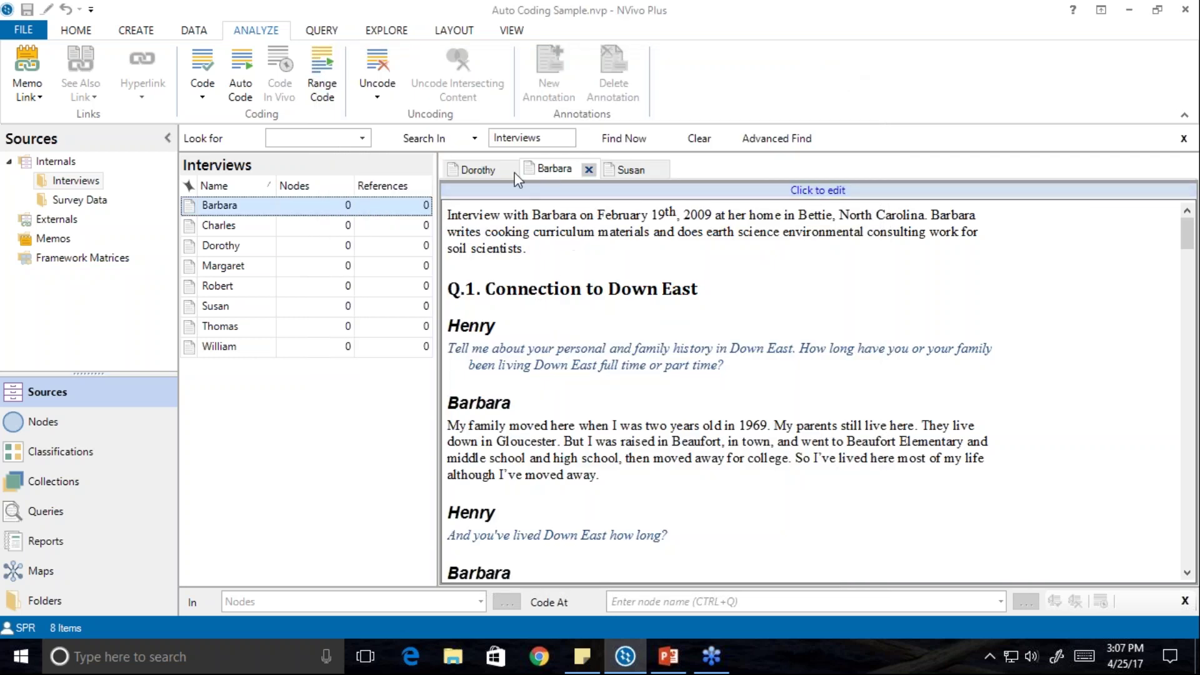
Compare the question headings and speaker labels across the three open interview transcripts.
click(477, 172)
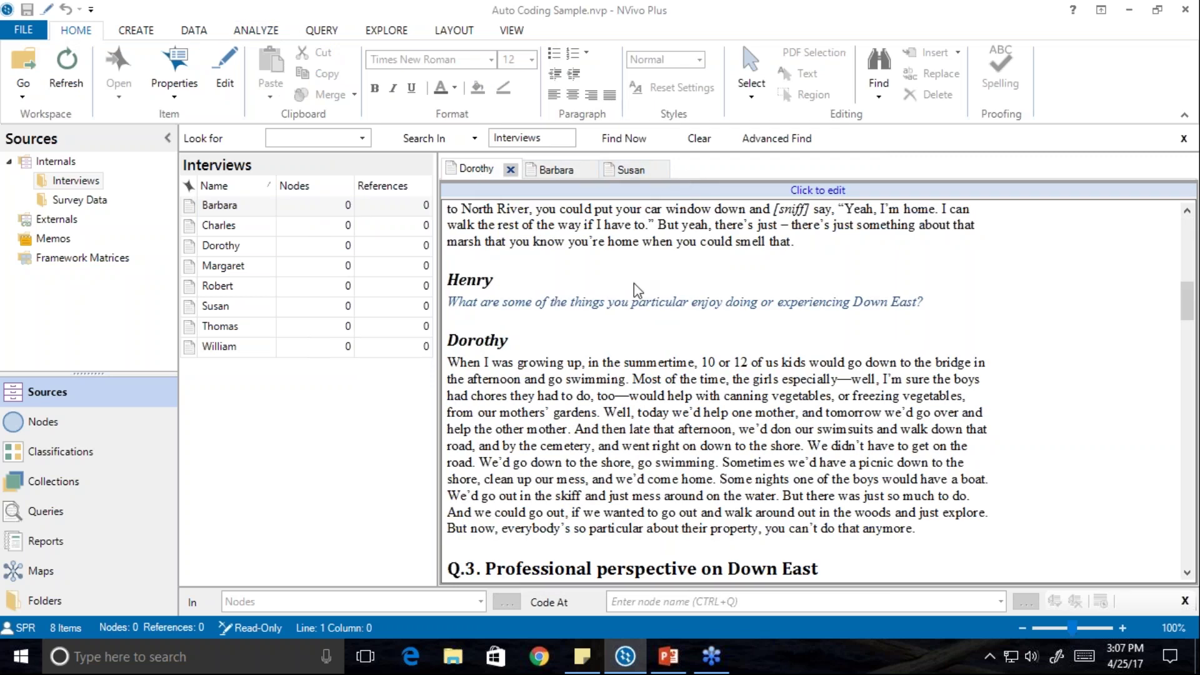
scroll(634, 285, up, 5)
scroll(633, 284, up, 5)
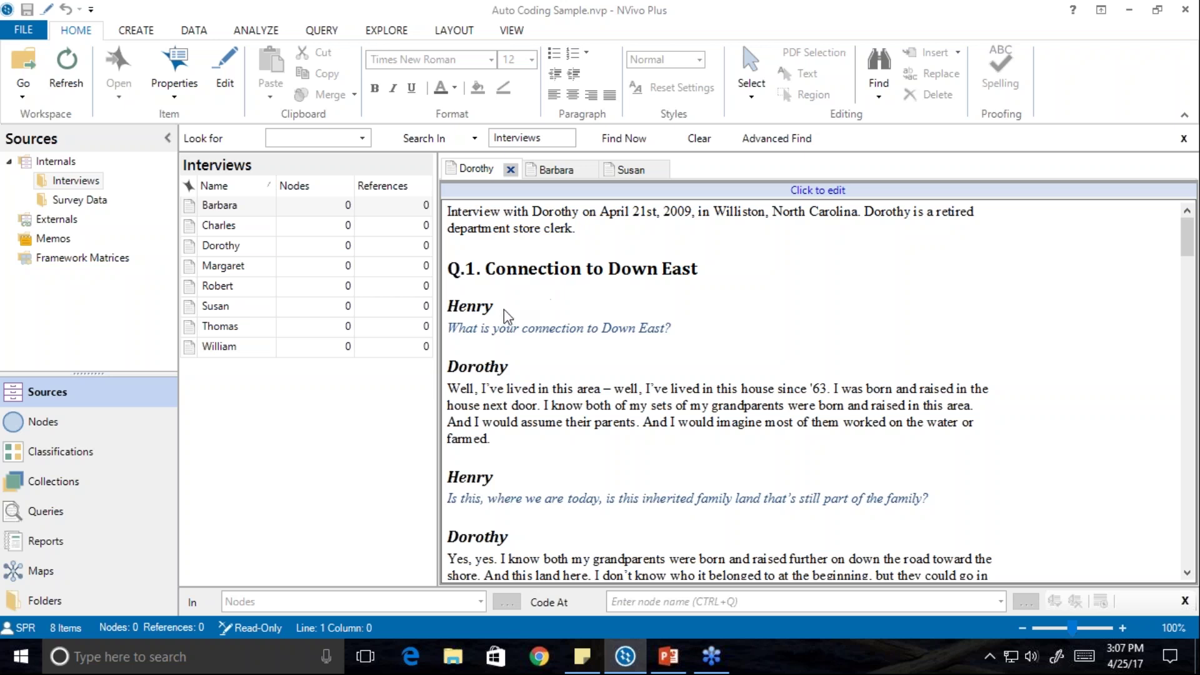
click(553, 172)
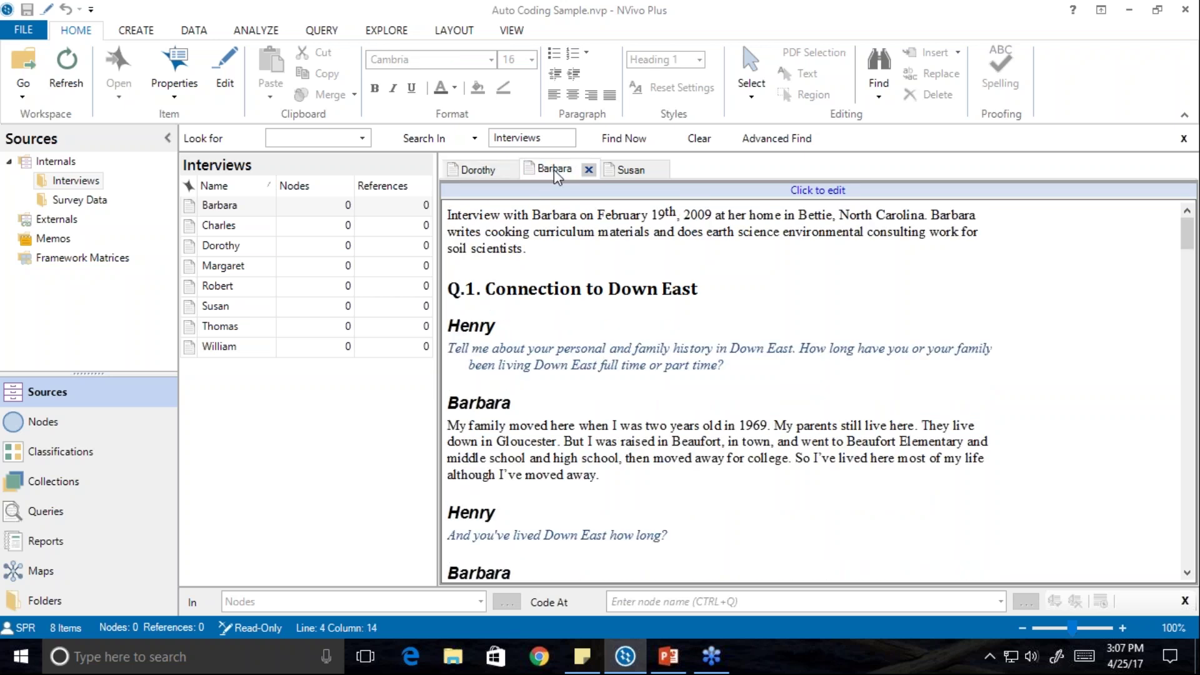
click(618, 170)
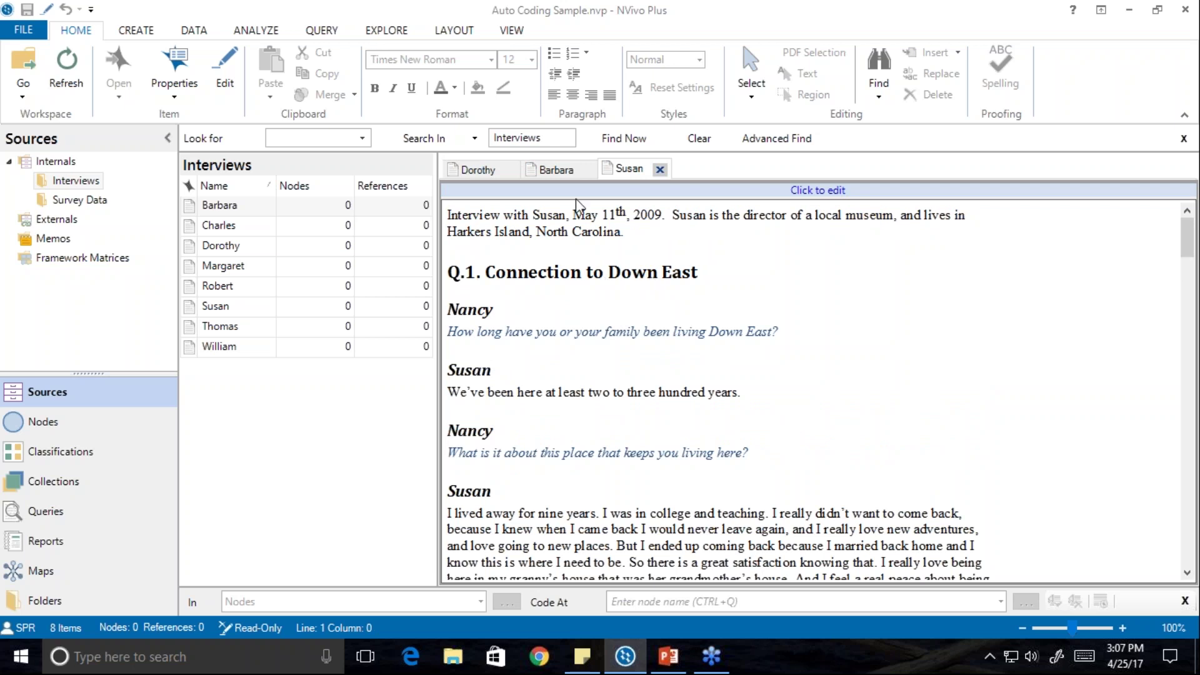
click(558, 170)
click(470, 174)
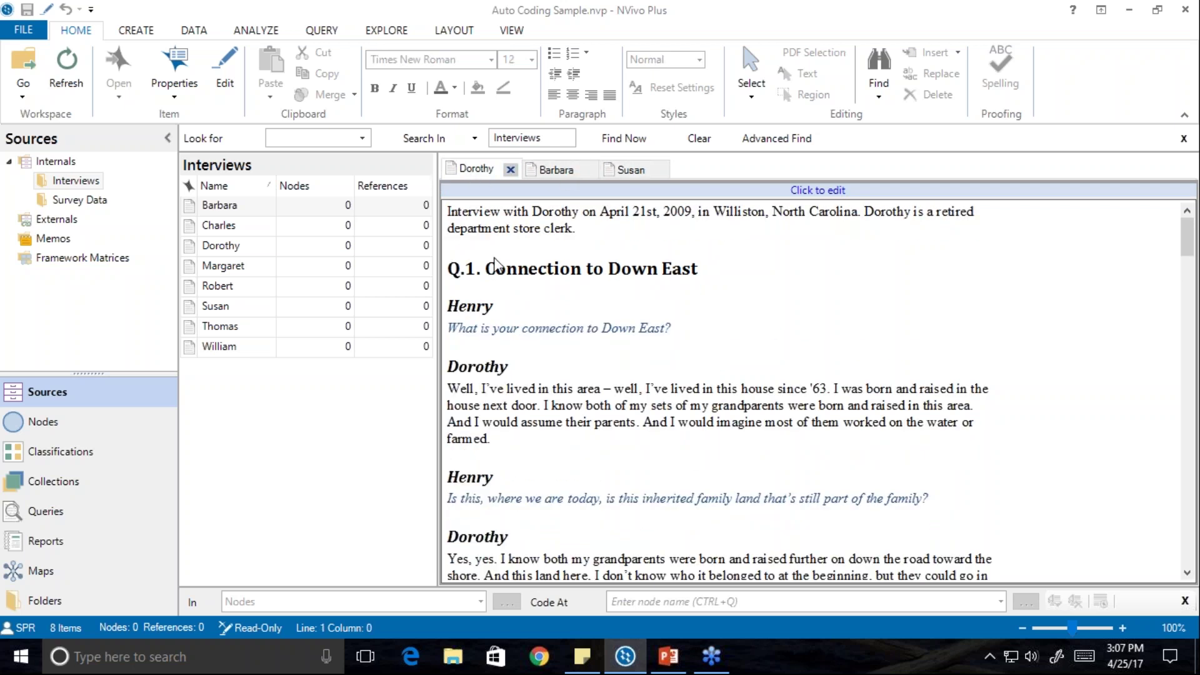
Make the first open transcript editable and check the paragraph styles of its Q.1 heading and the interviewer's name line.
click(513, 269)
click(818, 192)
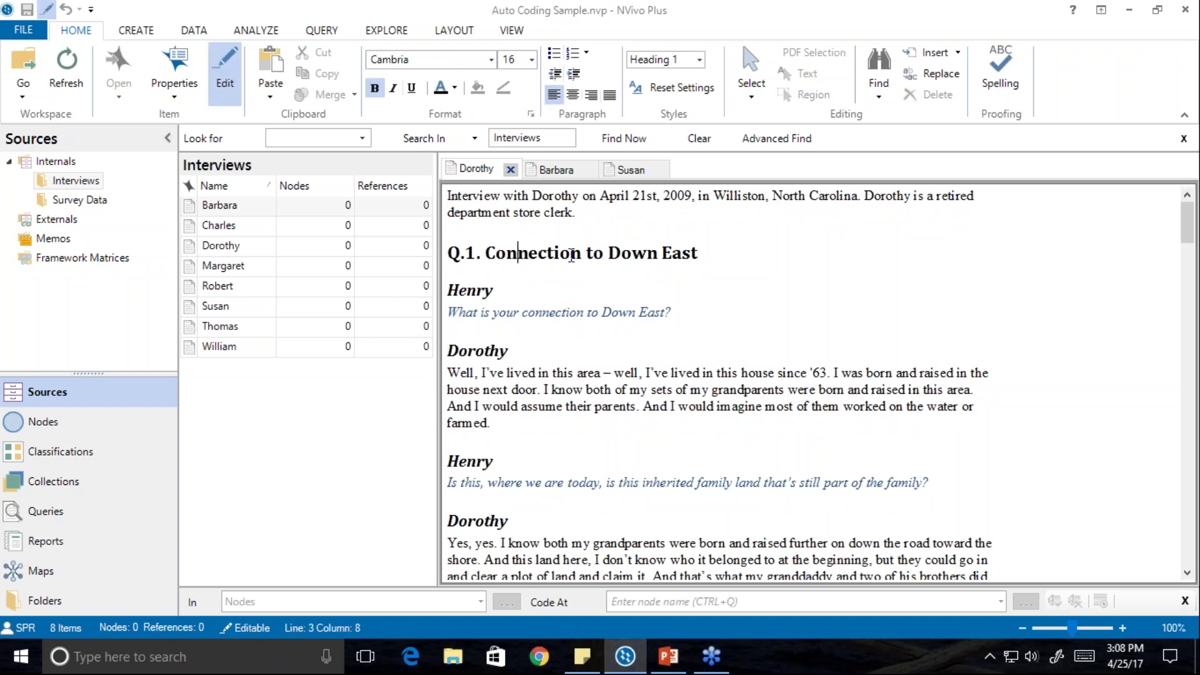
click(550, 254)
click(468, 289)
click(529, 252)
Select all the interviews in the Interviews folder and start auto coding them by source style or structure.
click(193, 211)
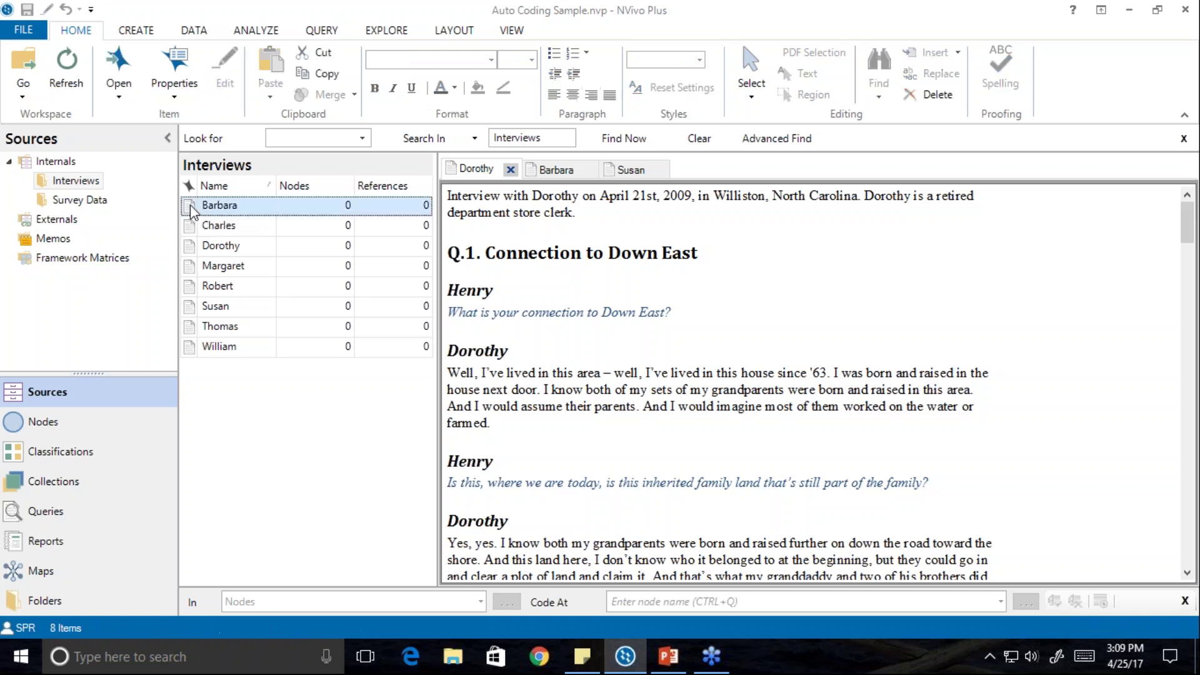
shift+click(192, 350)
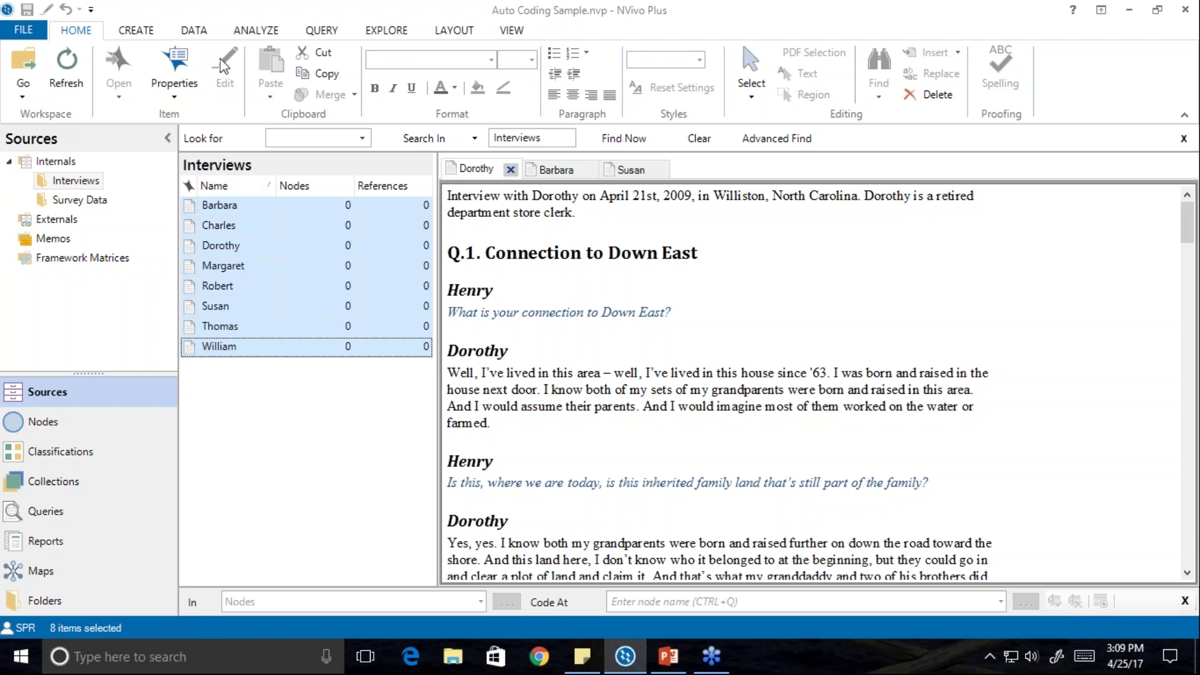
click(257, 31)
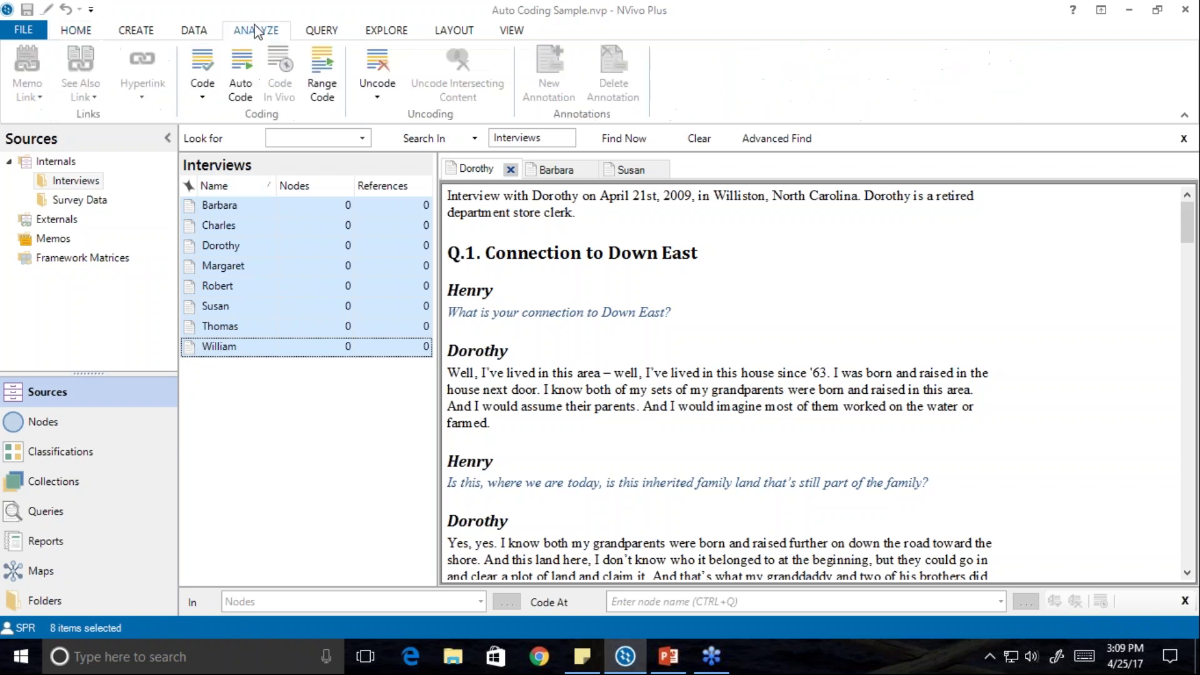
click(249, 69)
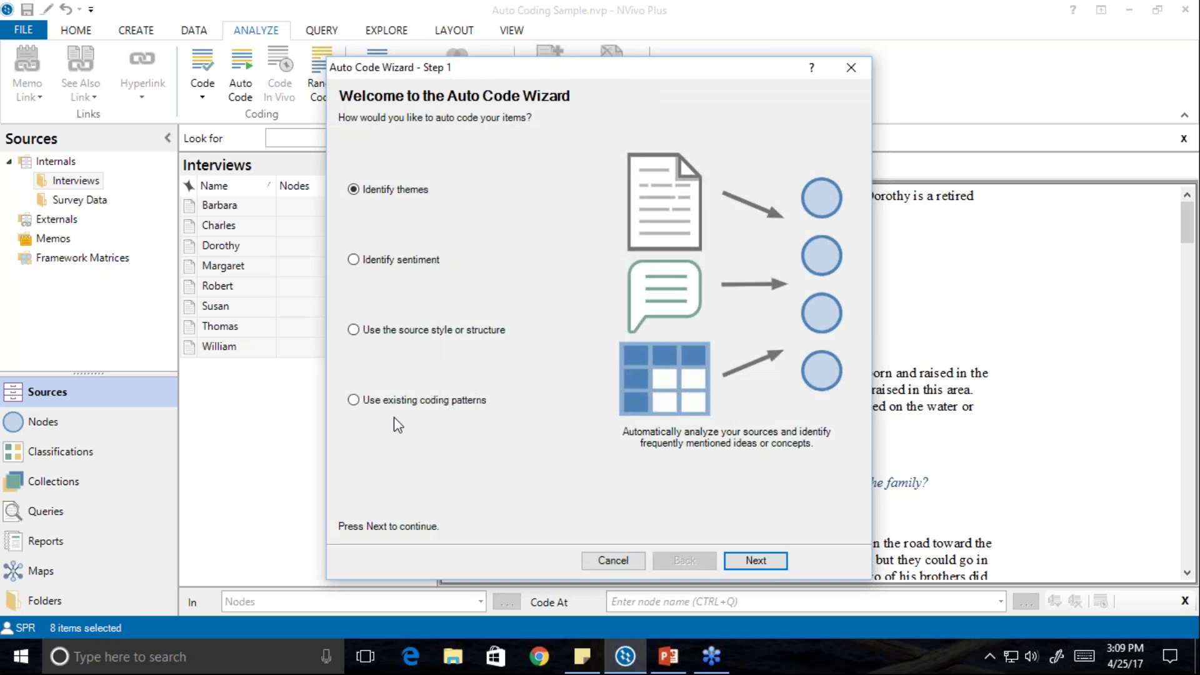
click(353, 331)
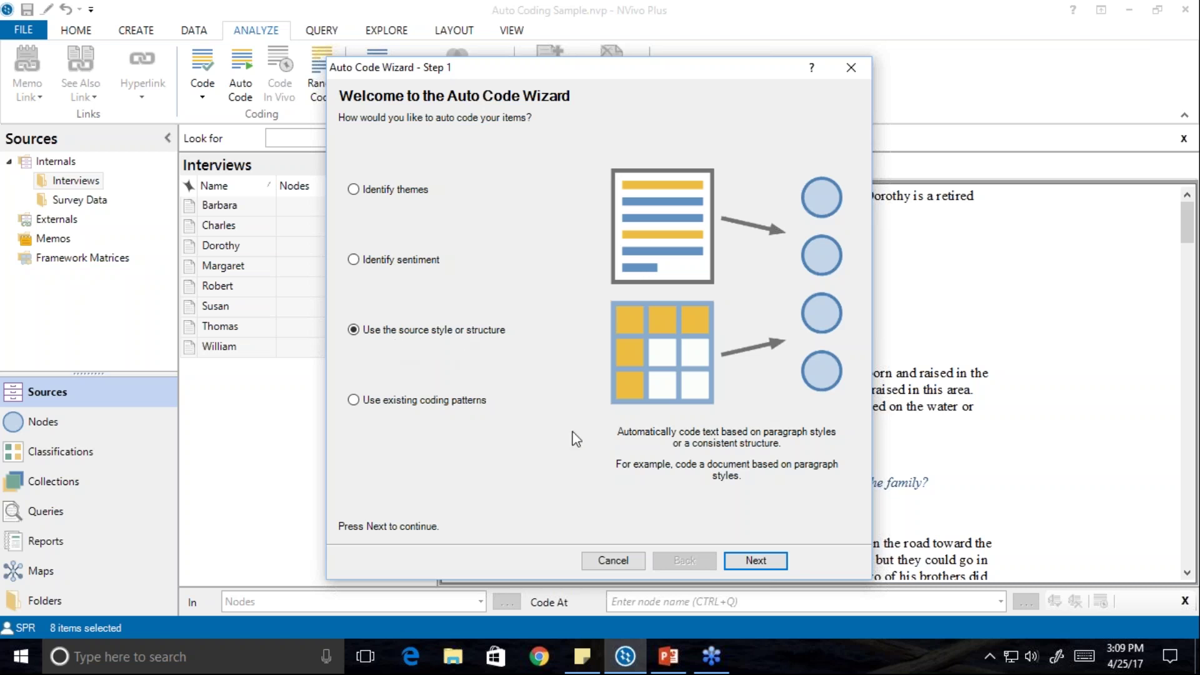
click(755, 560)
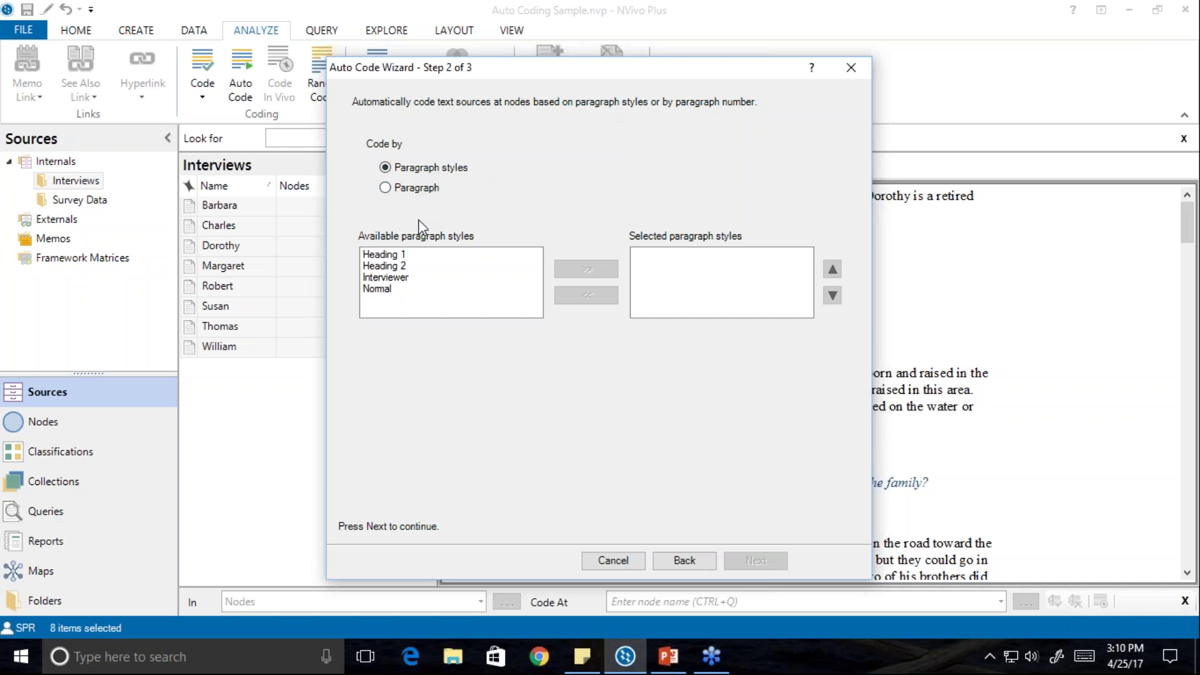
Code by paragraph styles, using Heading 1 as the selected style.
click(384, 256)
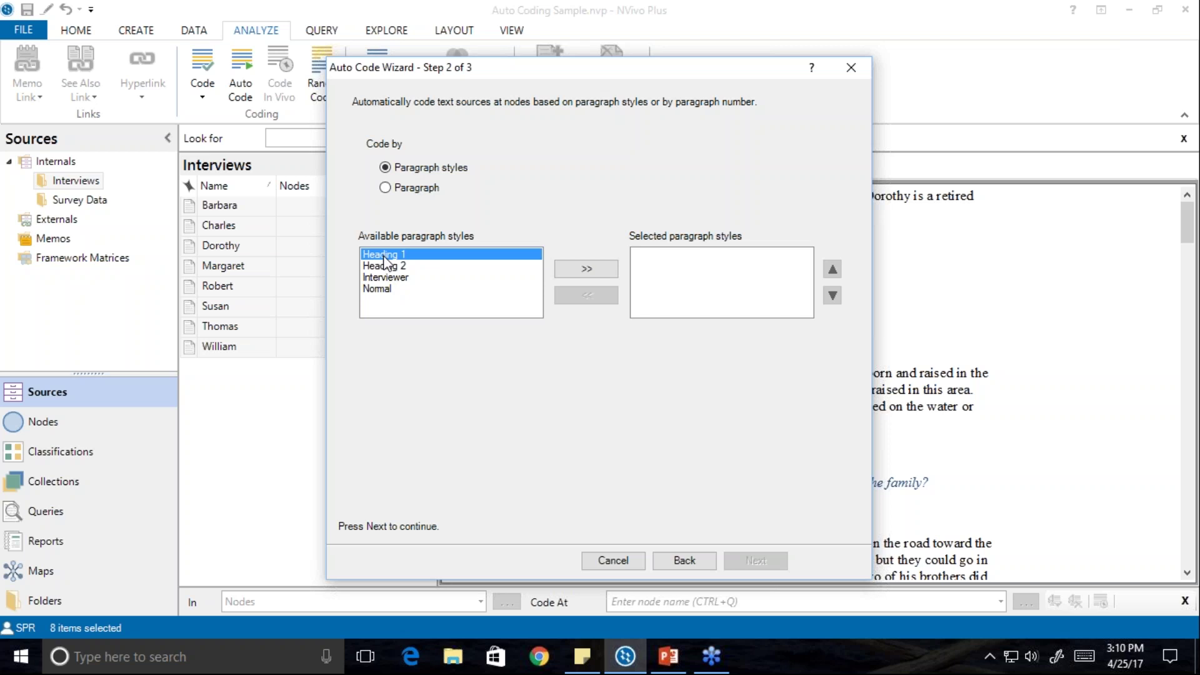
click(583, 272)
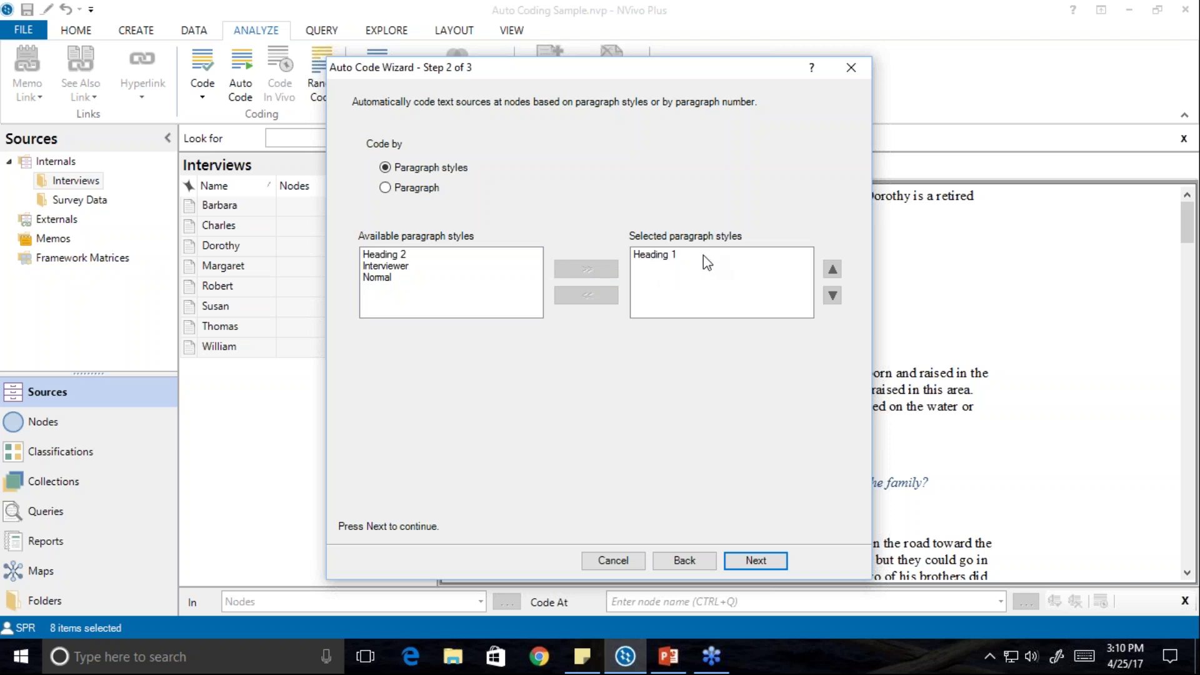
click(758, 562)
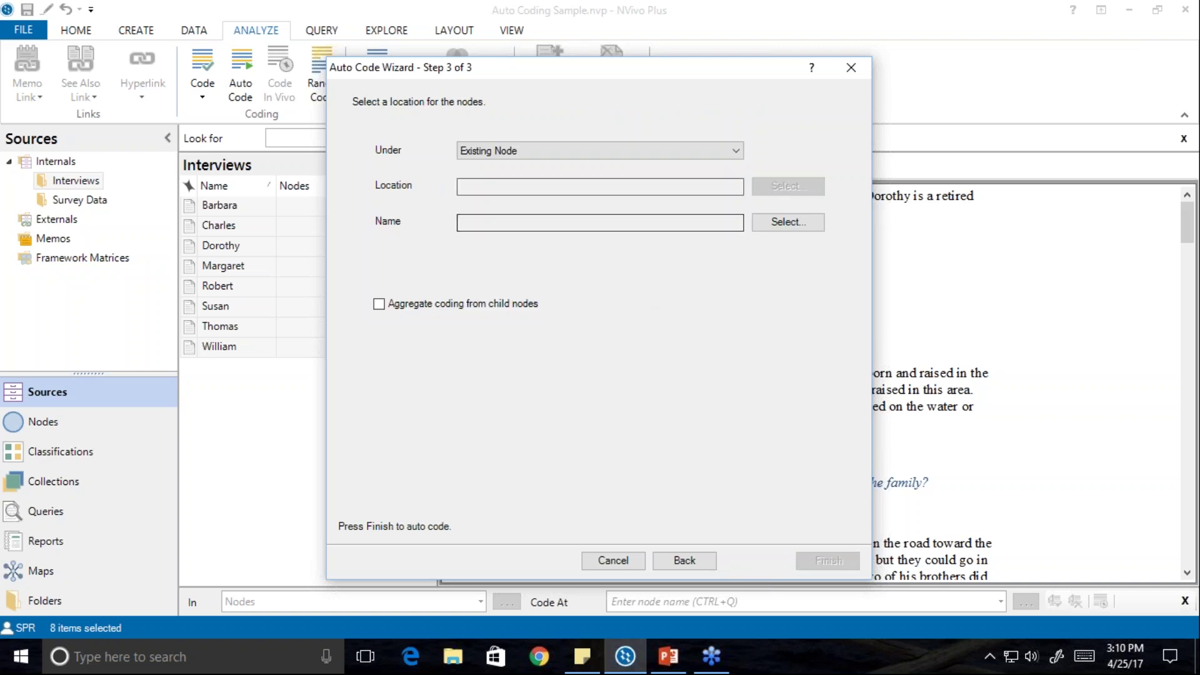
Place the coding under a new node named "Interviews sorted by question" and run the auto coding.
click(736, 152)
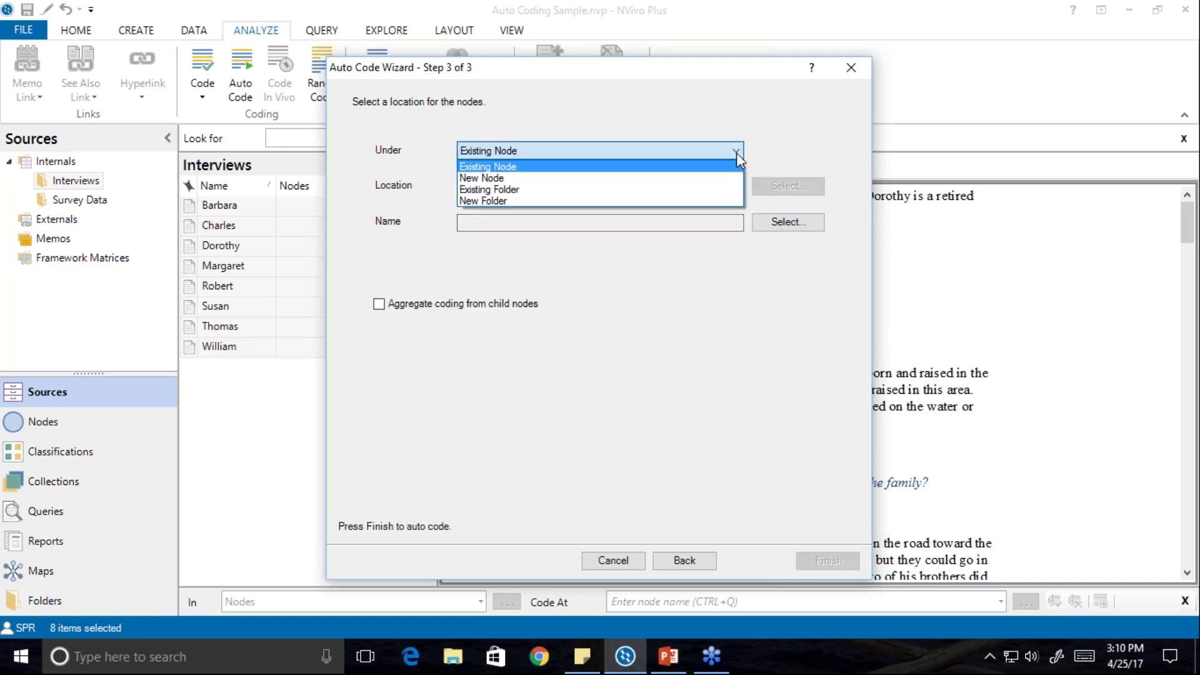
click(537, 179)
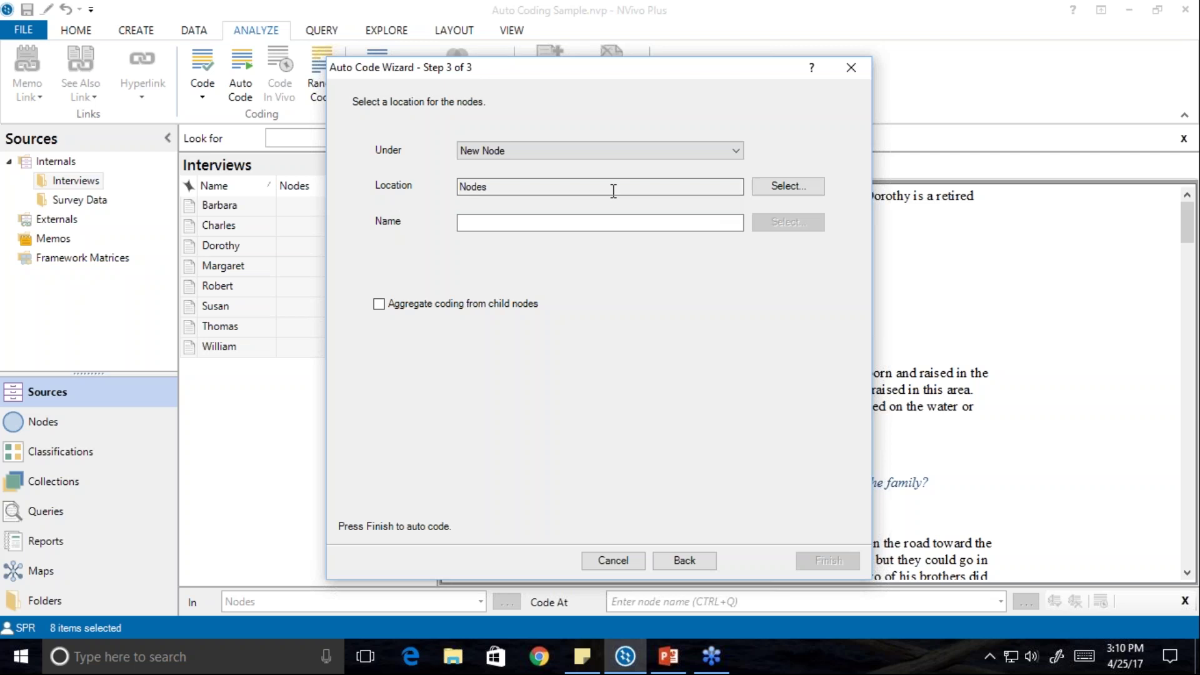
click(580, 224)
text(Int)
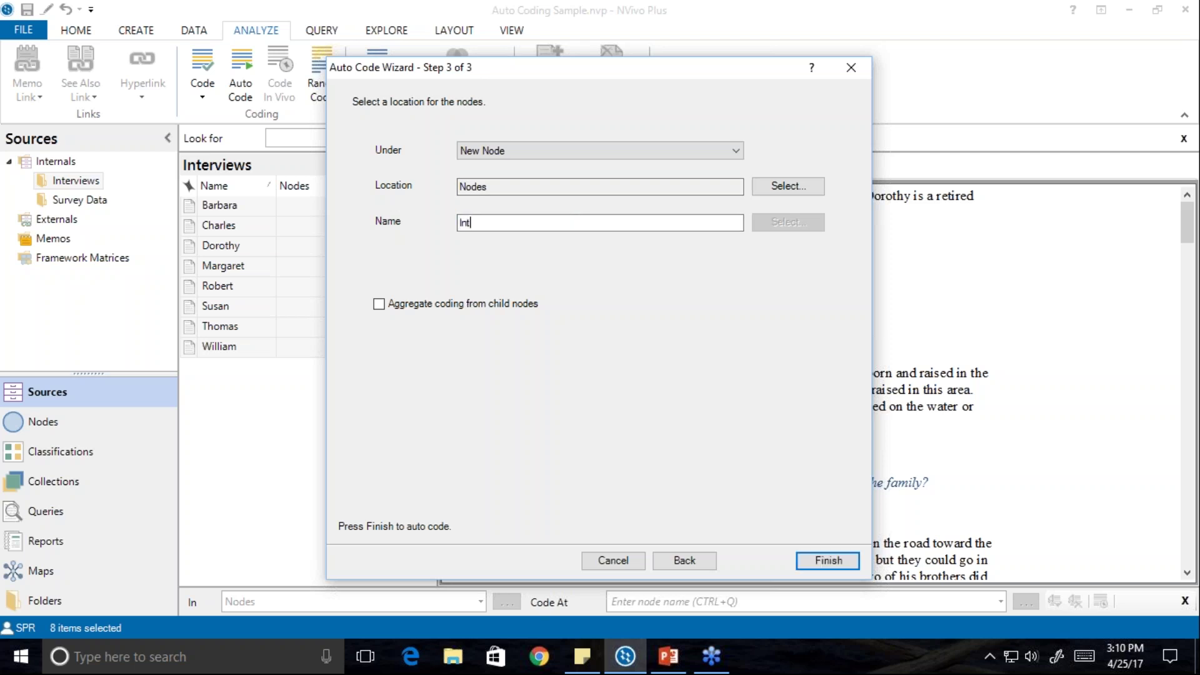
text(erviews sorted by question)
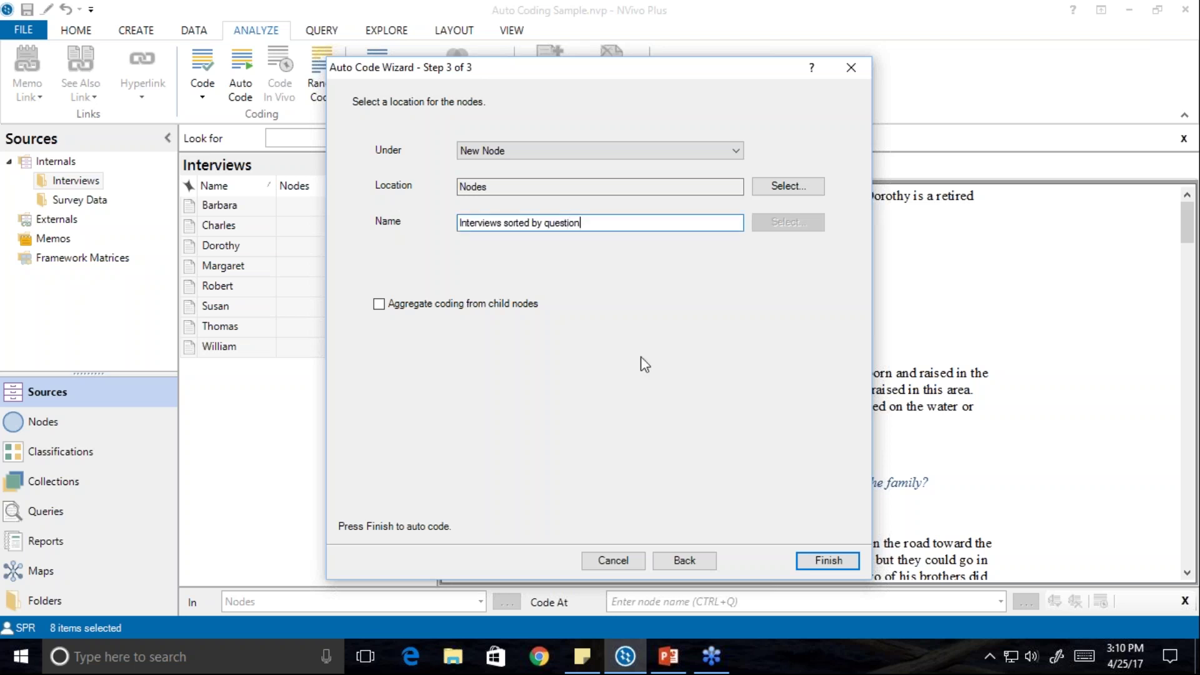
click(829, 560)
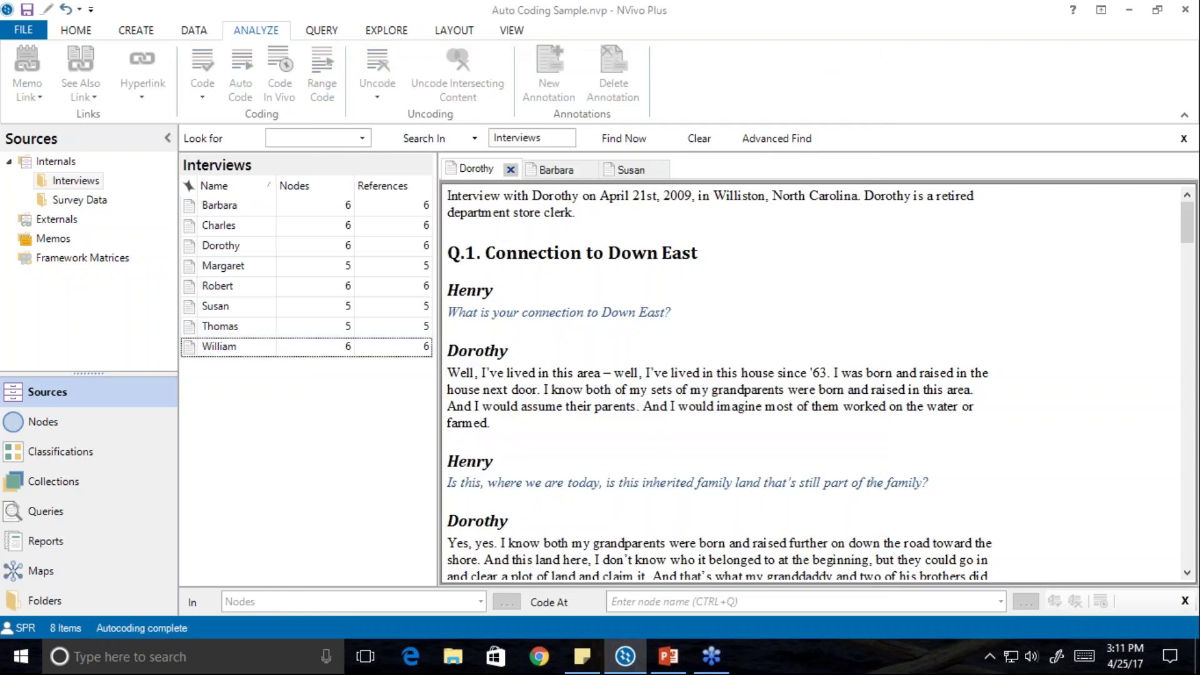
Expand the "Interviews sorted by question" node and open its child node "Q.1. Connection to Down East".
click(50, 432)
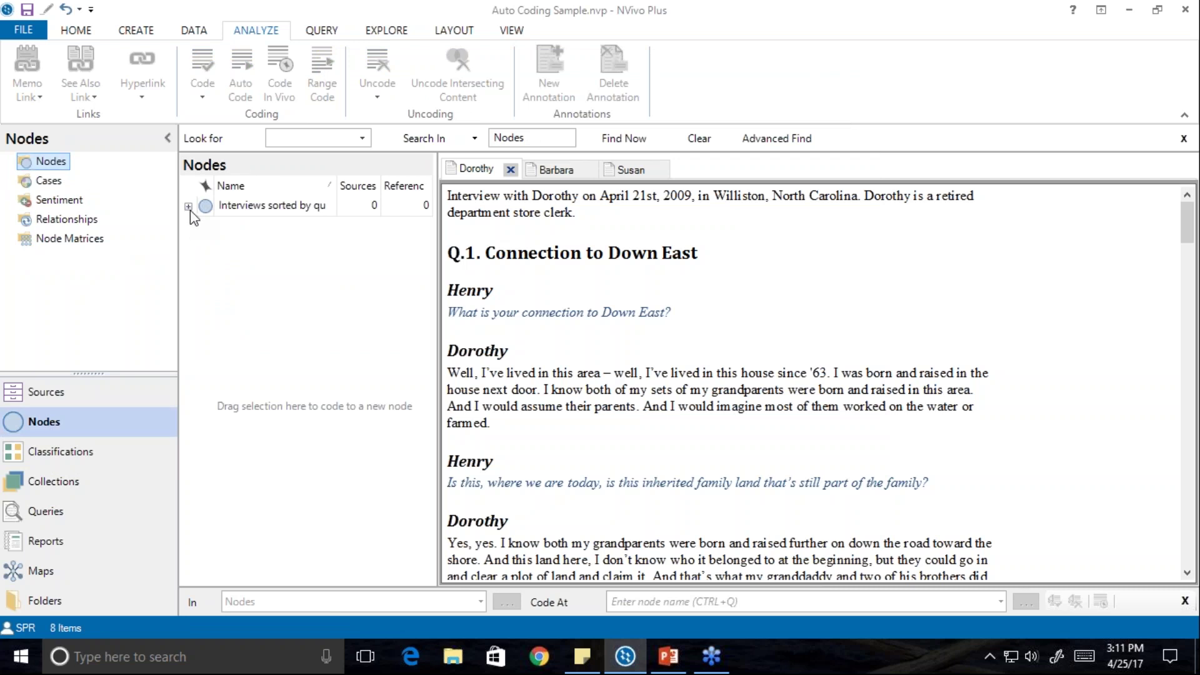
click(188, 207)
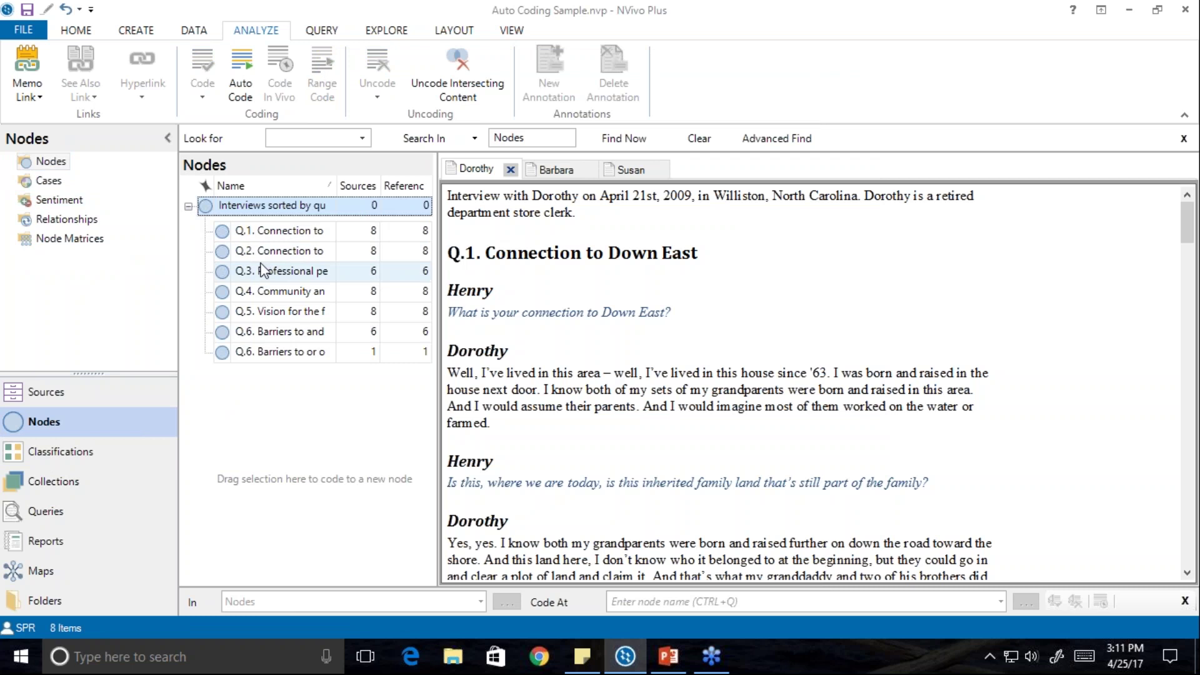
click(270, 230)
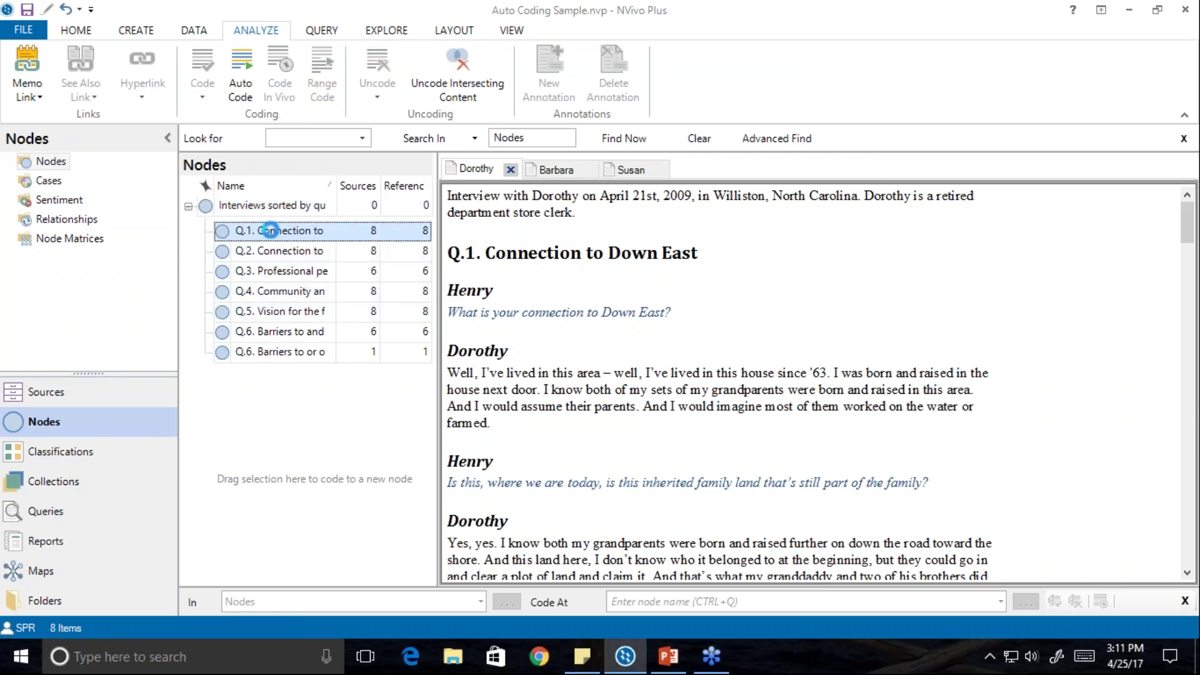
double_click(270, 231)
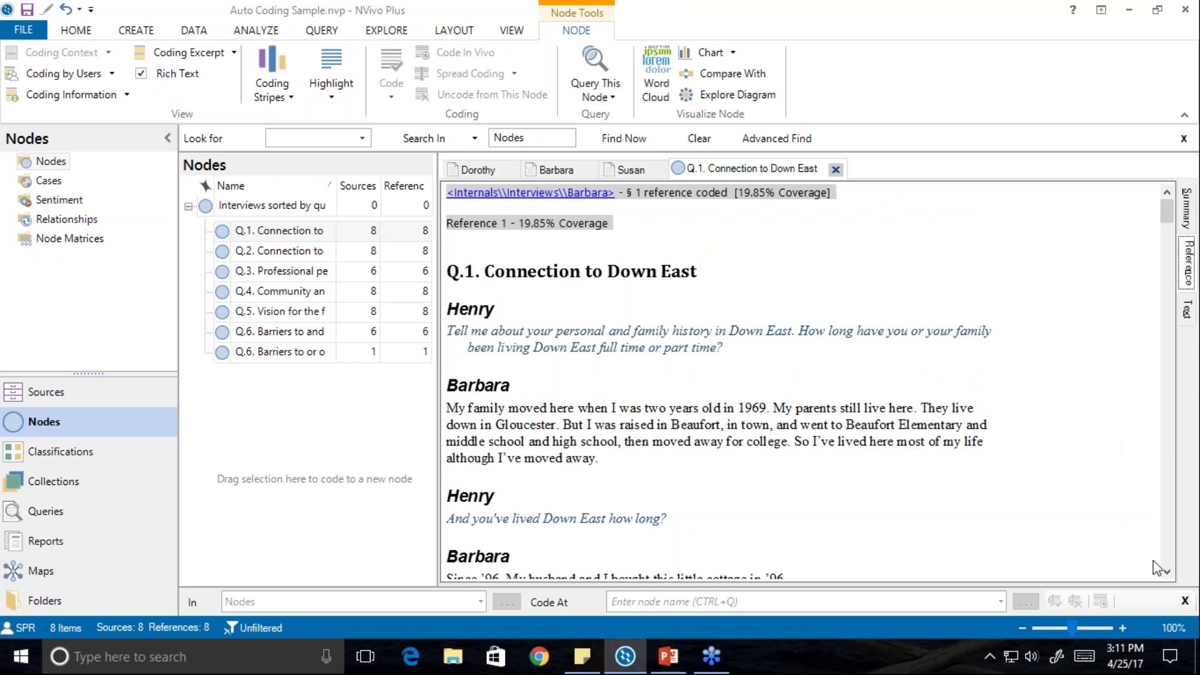
Review the interview passages coded at the Q.1 node and widen the node list's Name column.
scroll(1166, 572, down, 7)
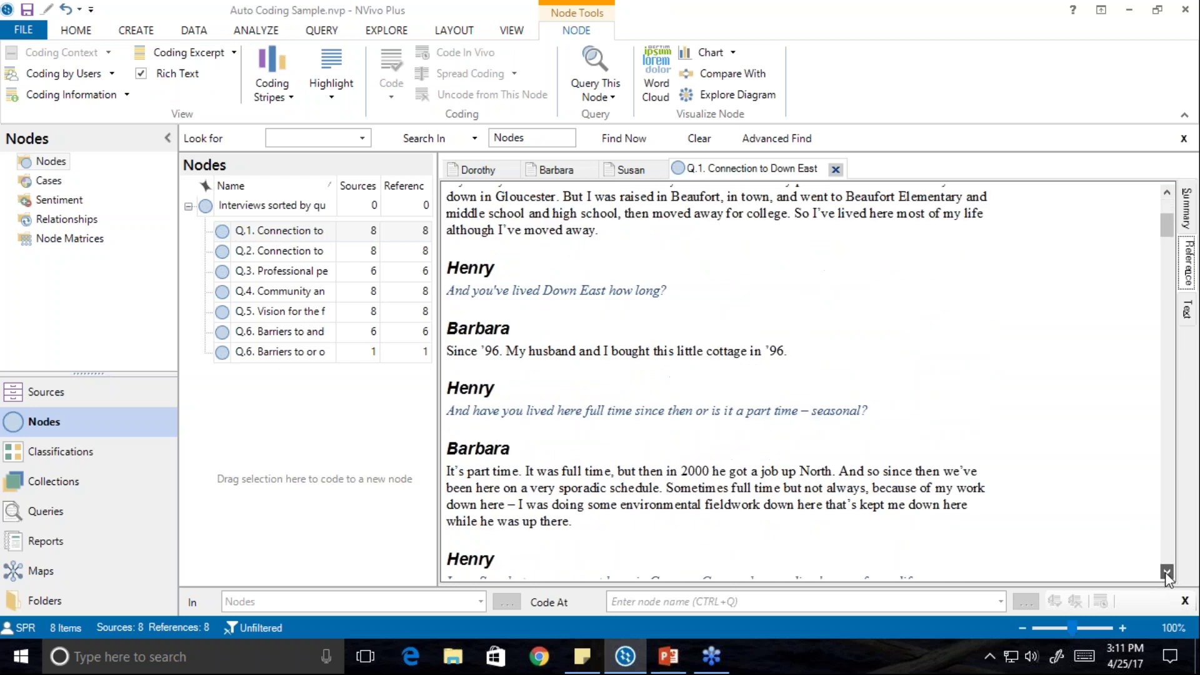
scroll(1166, 576, down, 5)
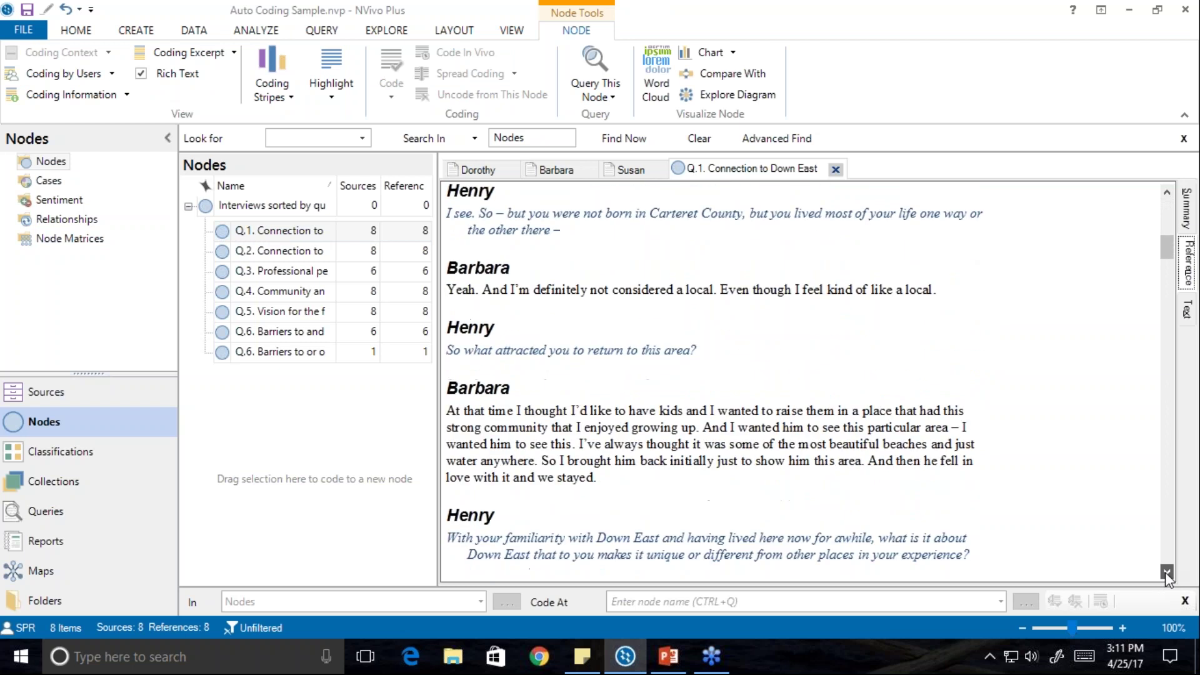
scroll(1165, 572, down, 4)
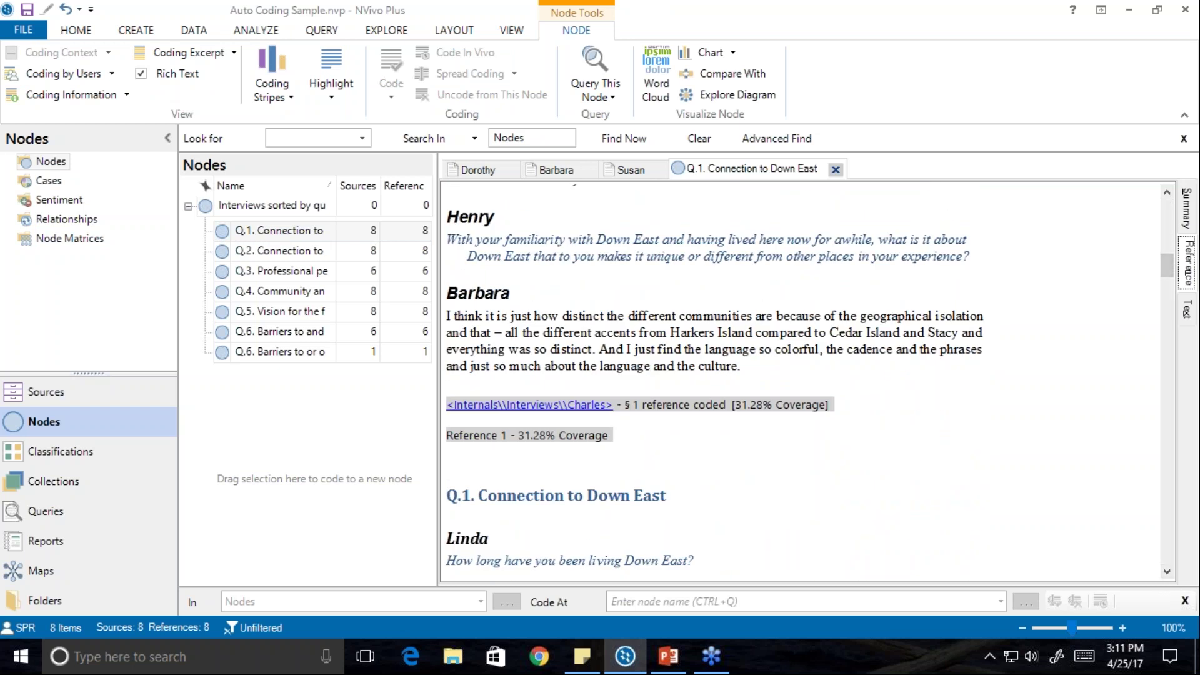
scroll(1166, 572, down, 4)
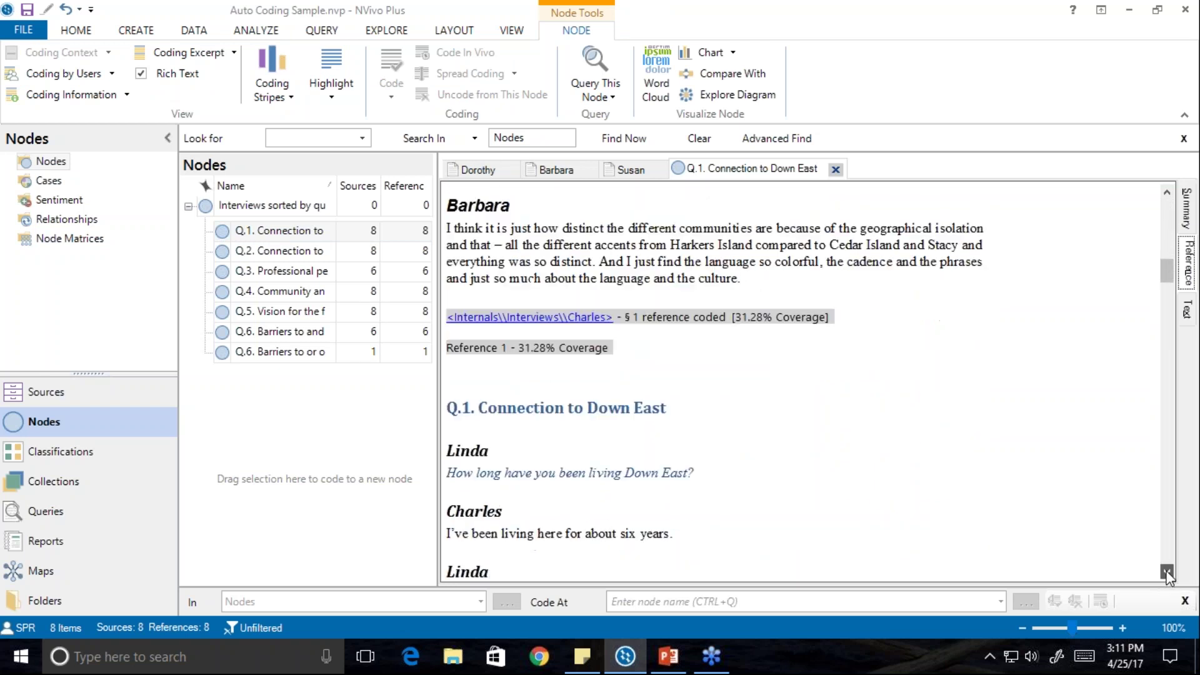
scroll(1166, 574, down, 8)
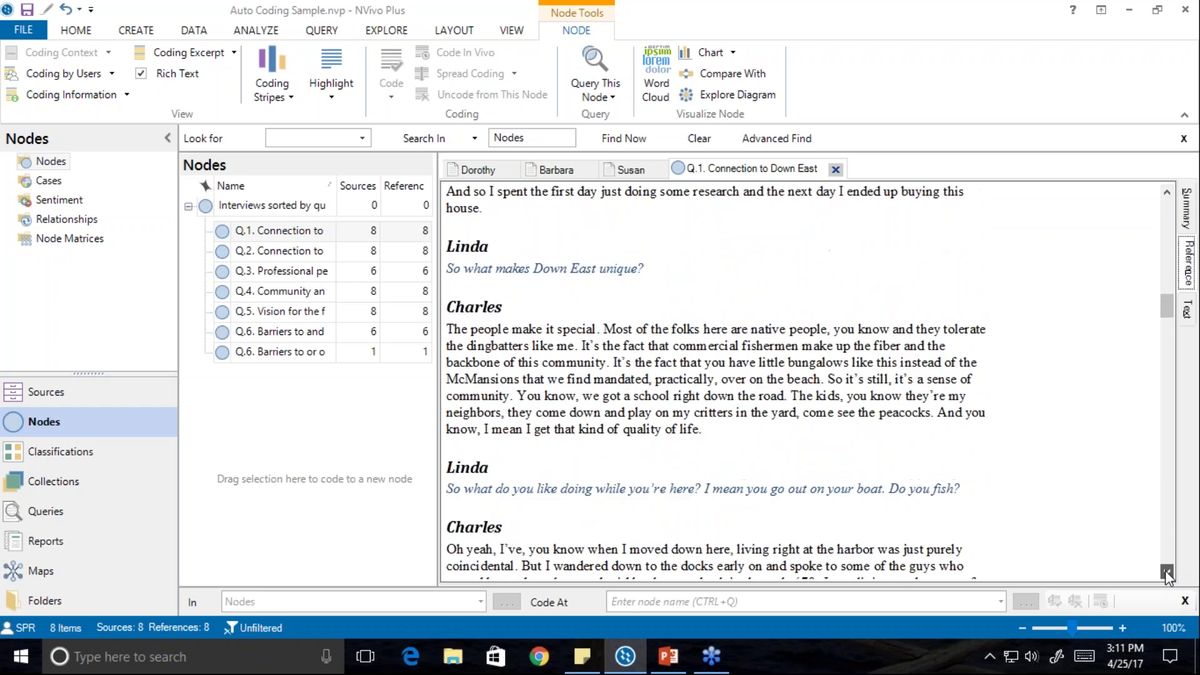
scroll(1166, 574, down, 8)
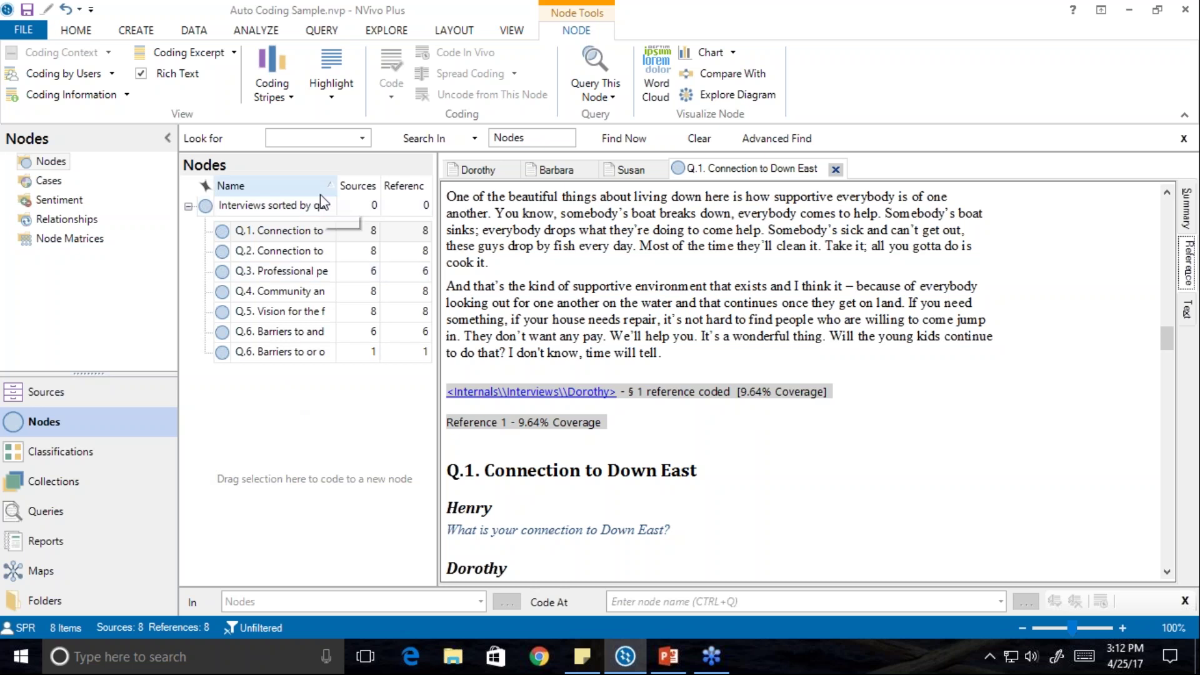
drag(336, 183, 399, 185)
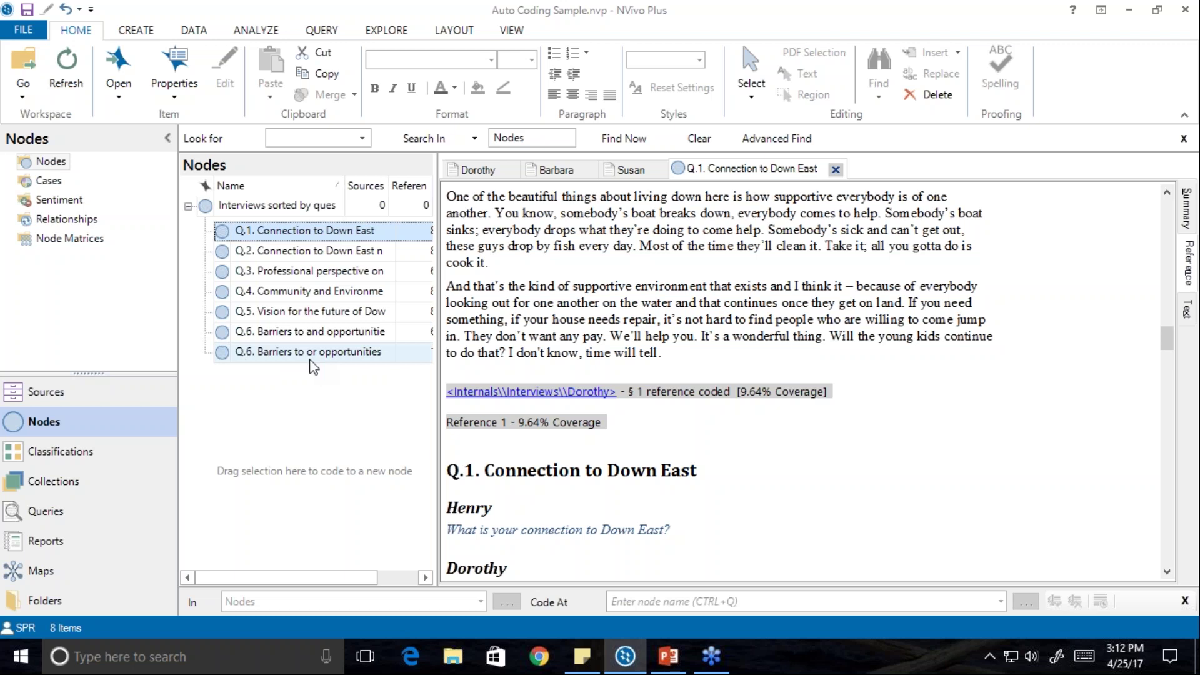
Widen the node list and merge the "Q.6. Barriers to or opportunities for achieving your vision" node into the "Q.6. Barriers to and opportunities for" node.
drag(439, 410, 556, 410)
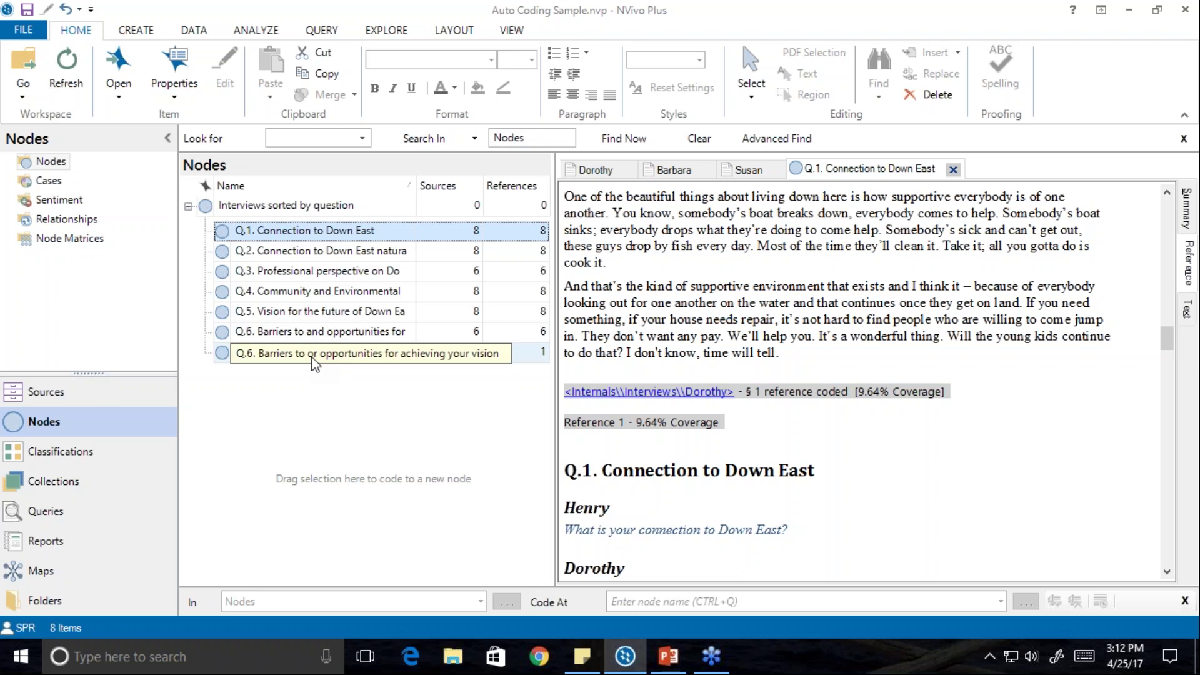
right_click(223, 354)
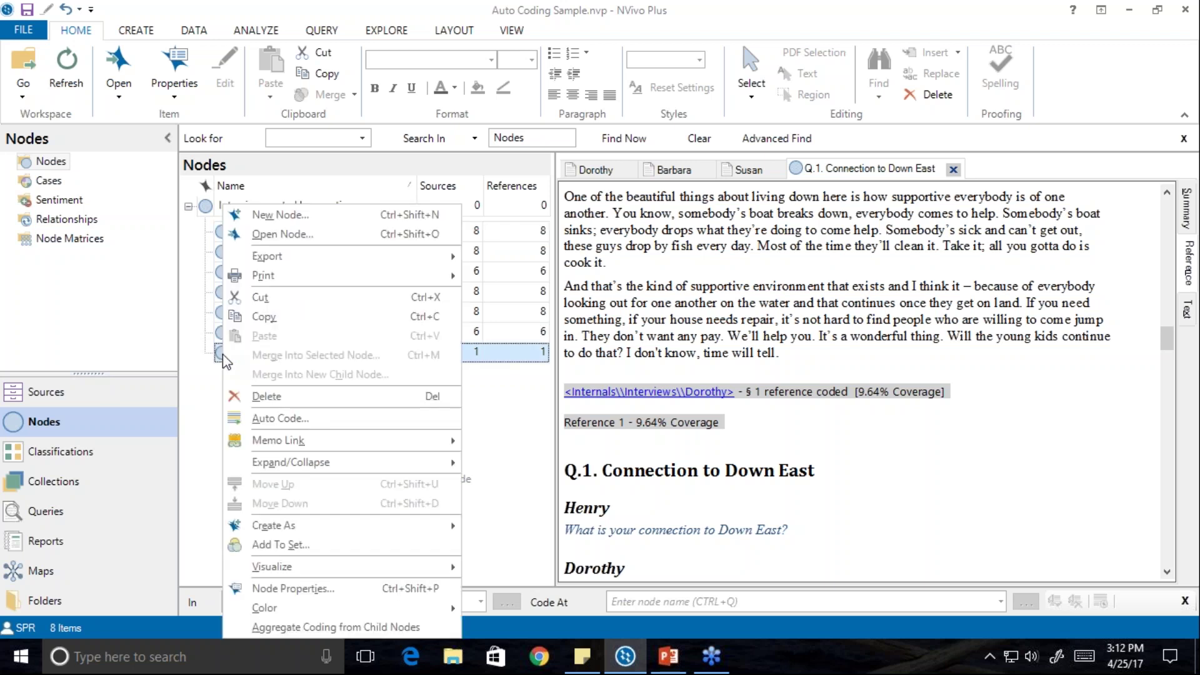
click(259, 298)
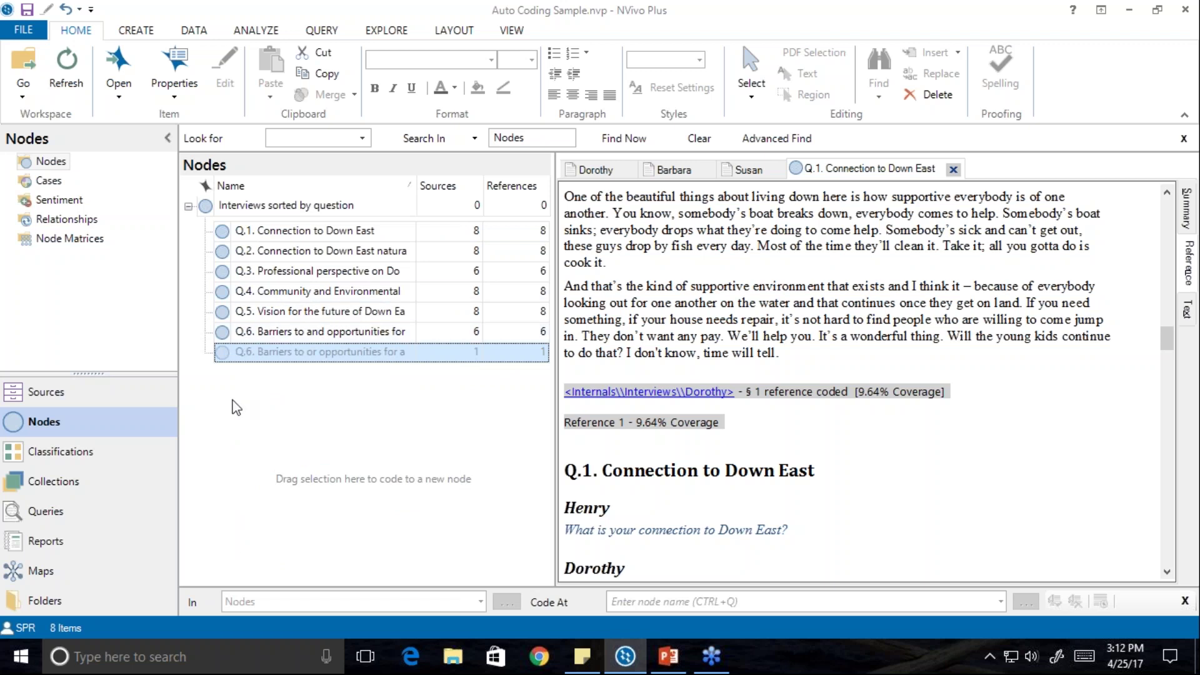
right_click(224, 337)
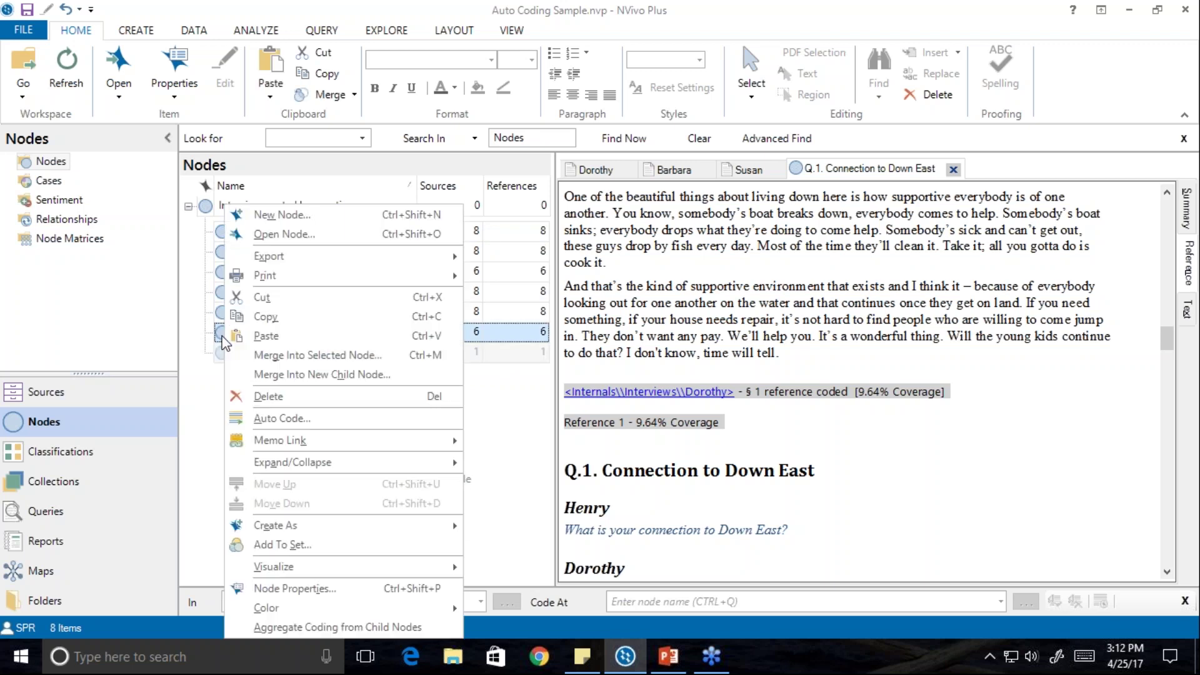
click(313, 356)
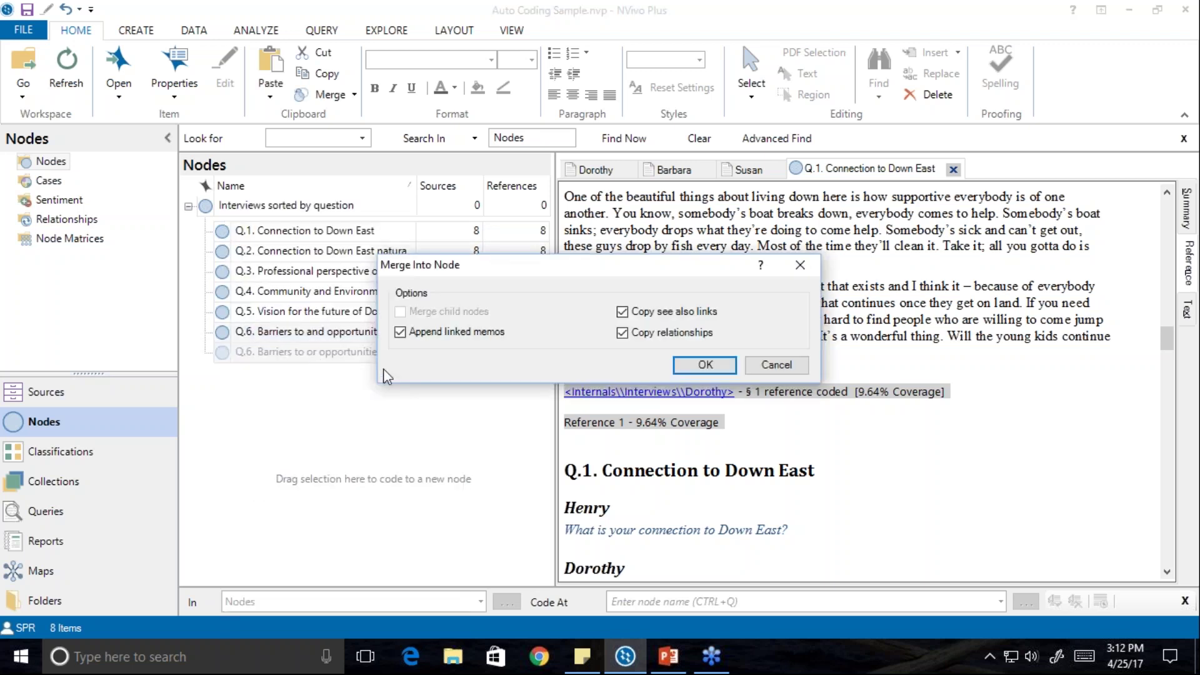
click(702, 364)
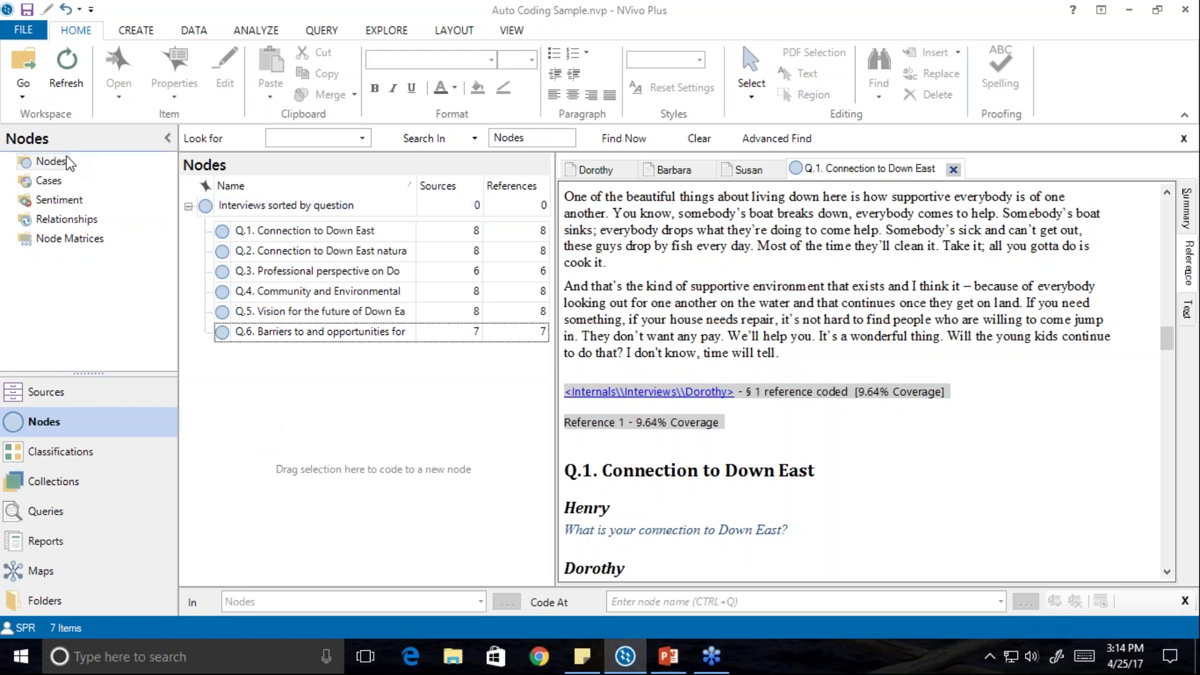
Select all eight transcripts in the Interviews source folder and set up auto coding by source style or structure.
click(55, 394)
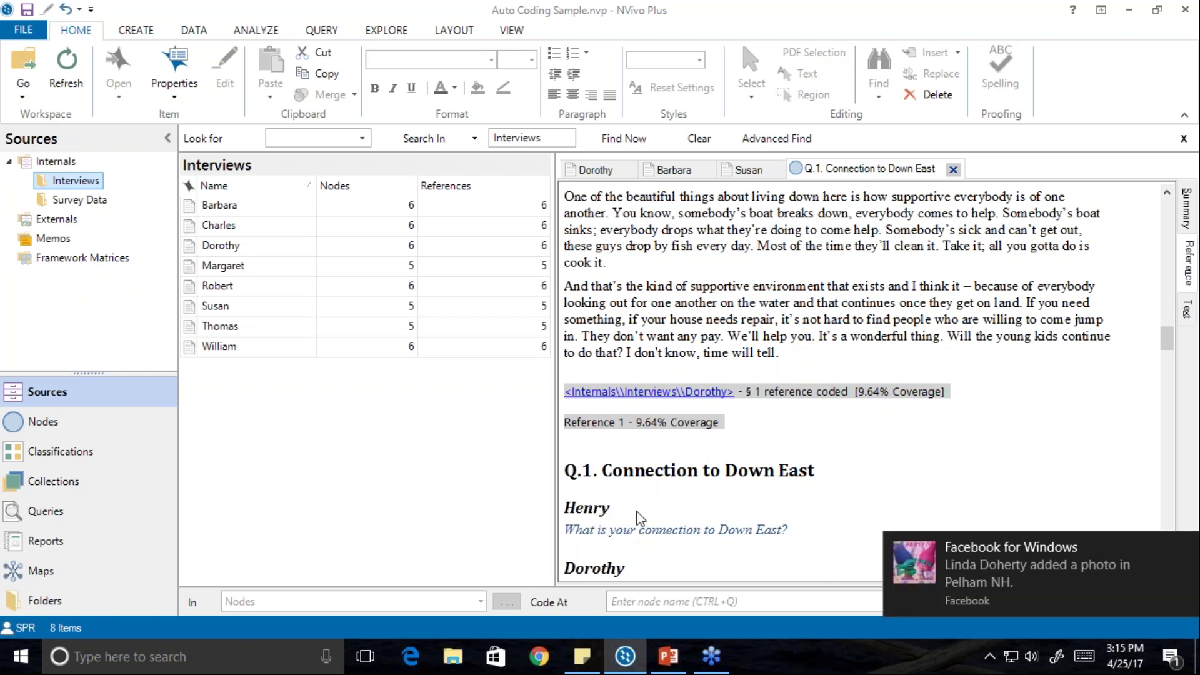
click(1187, 545)
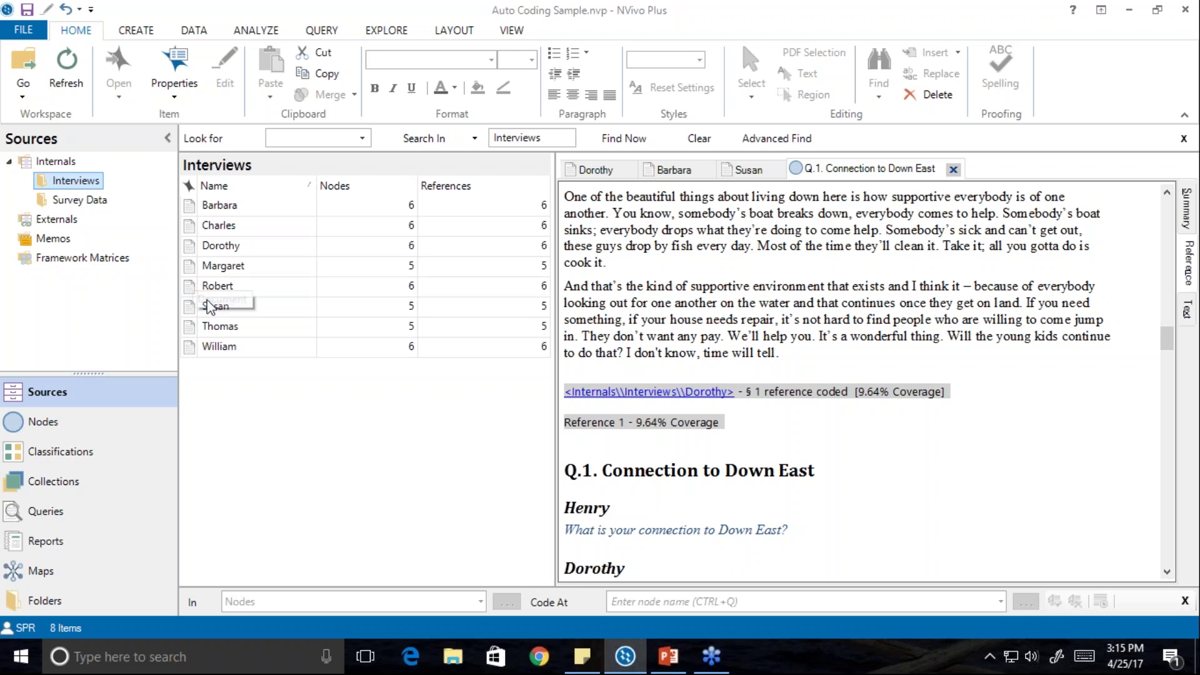
click(190, 206)
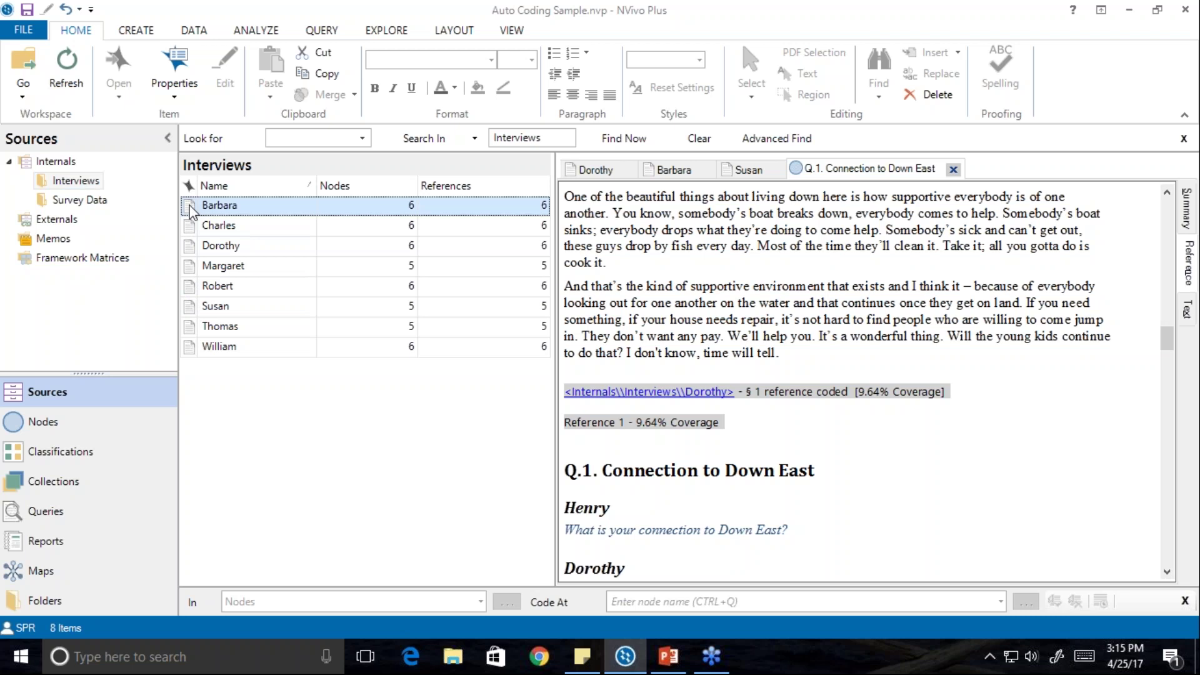
shift+click(214, 347)
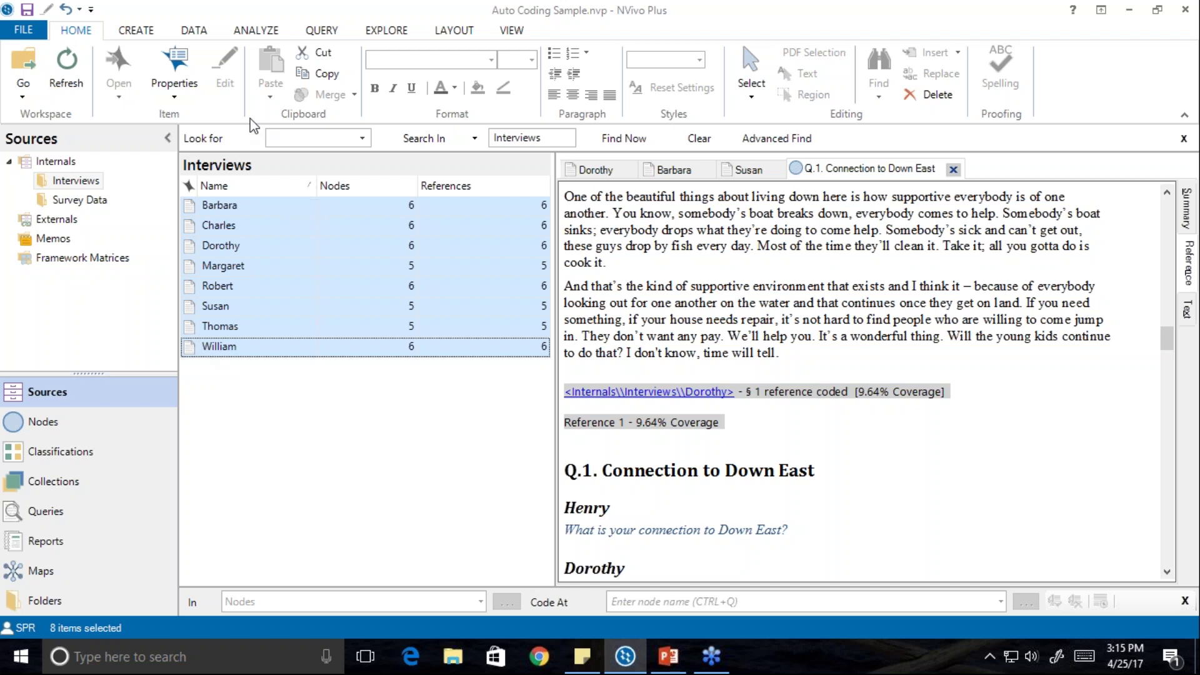
click(254, 32)
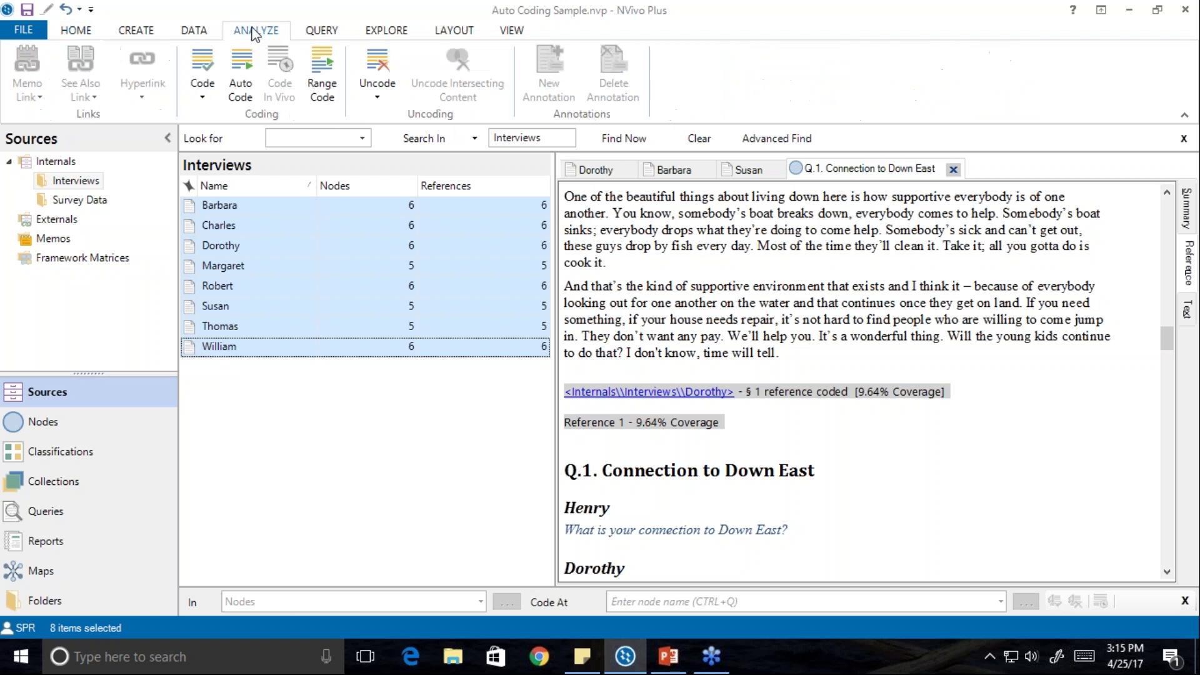
click(244, 65)
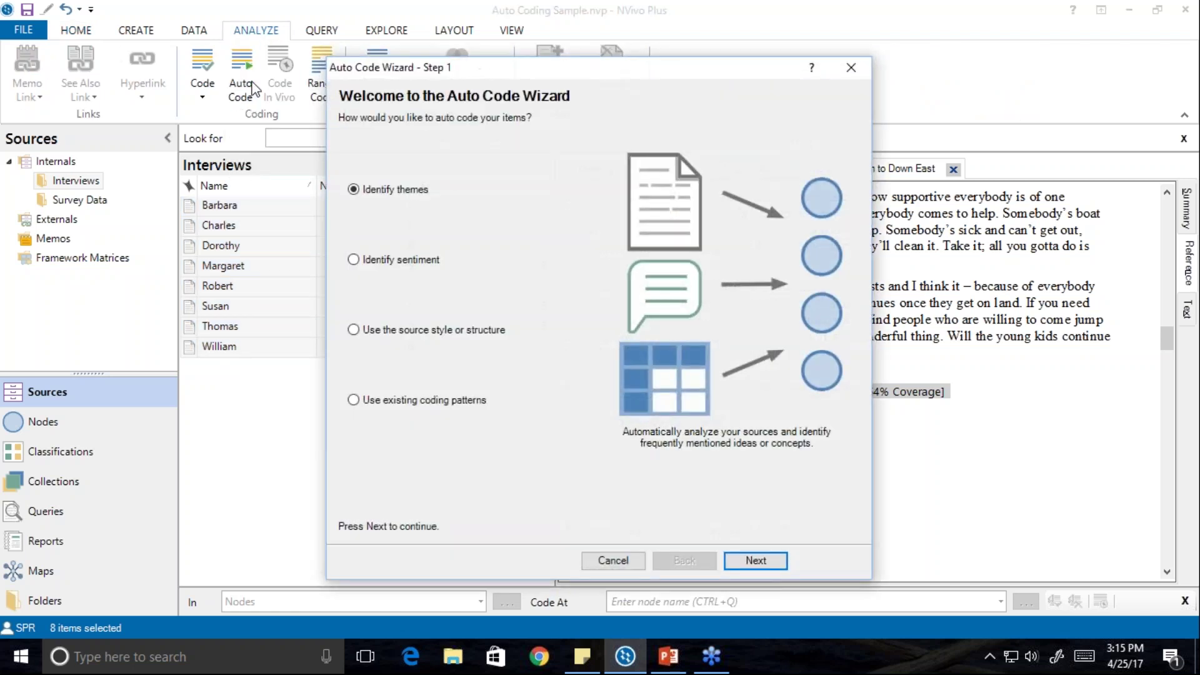
click(353, 330)
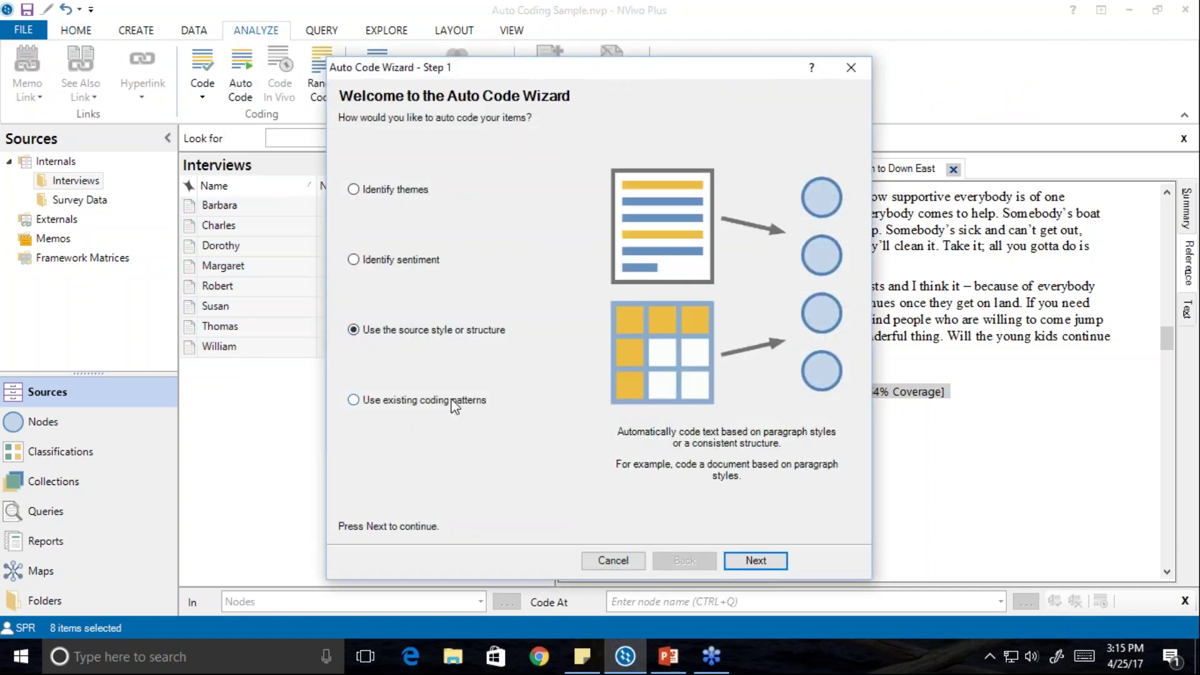
click(748, 550)
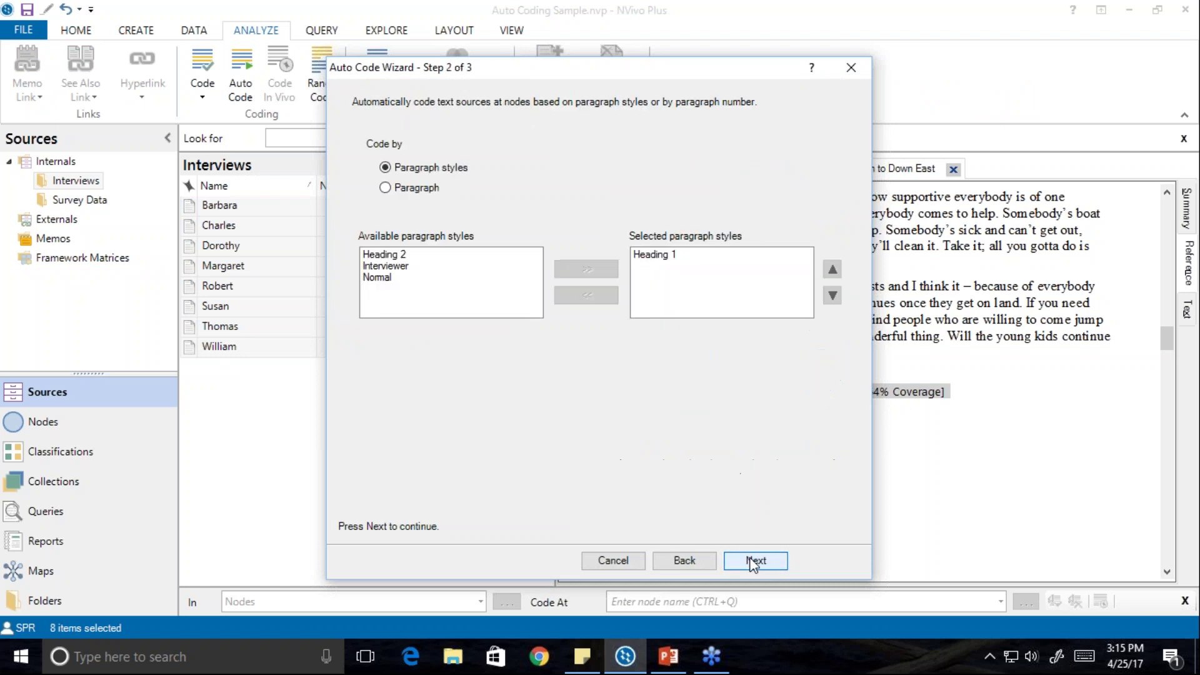
Code by paragraph styles, replacing Heading 1 with Heading 2 as the selected style.
click(651, 256)
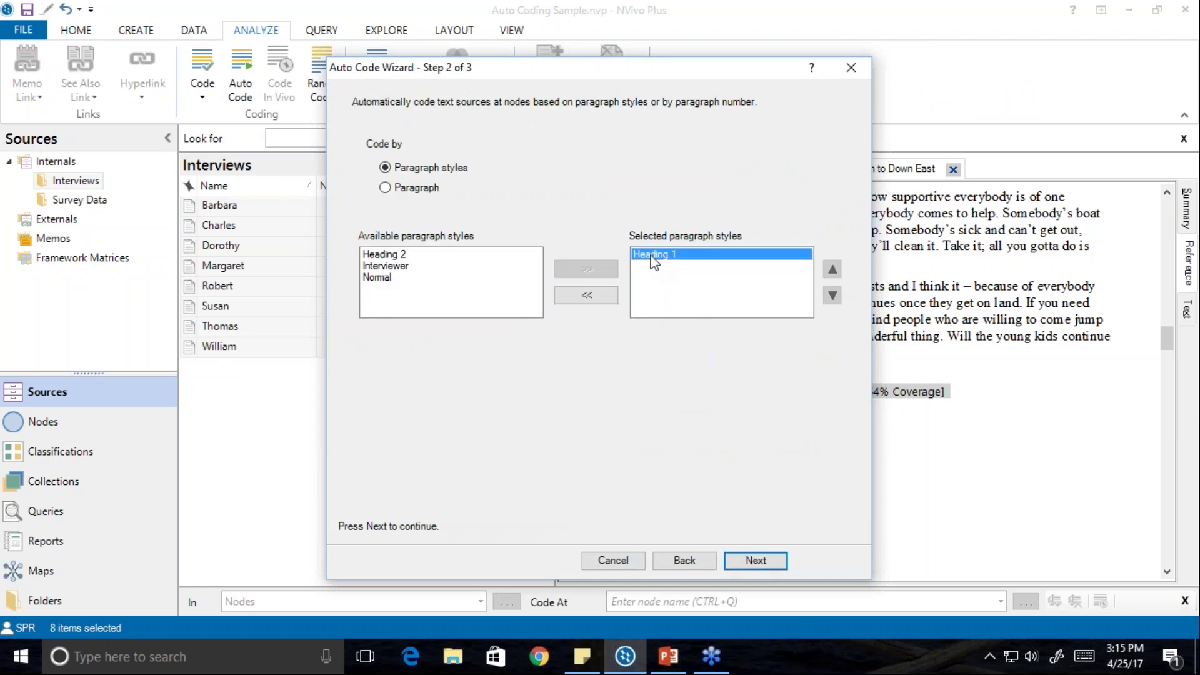
click(595, 299)
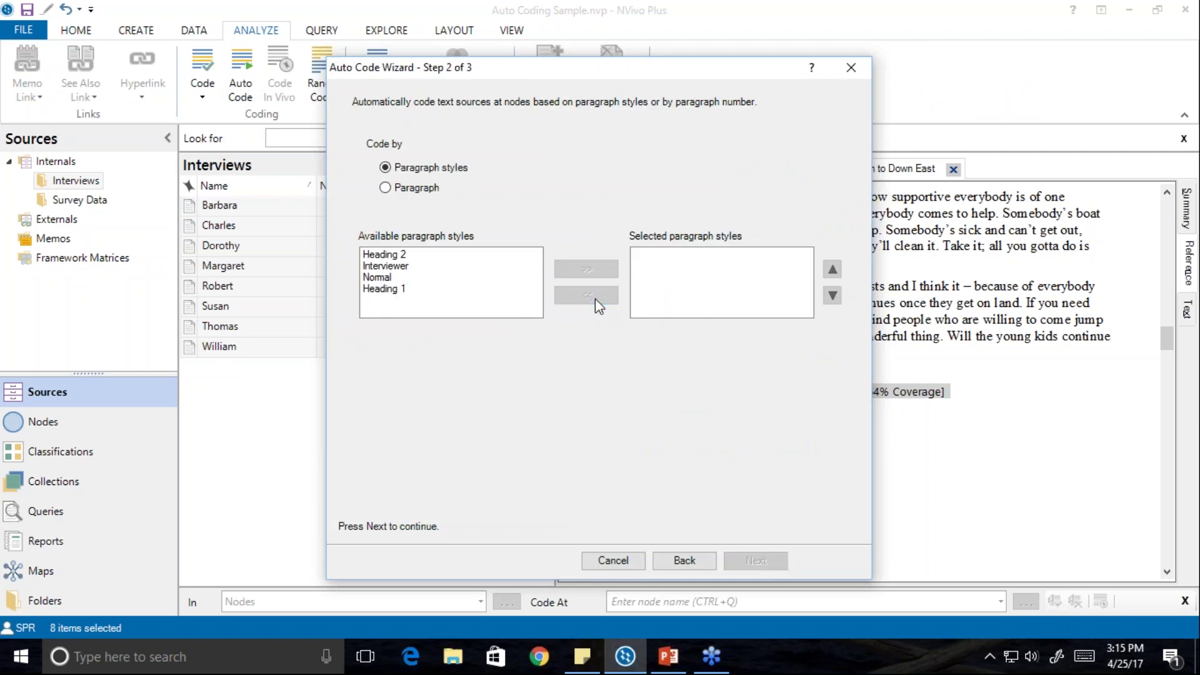
click(373, 255)
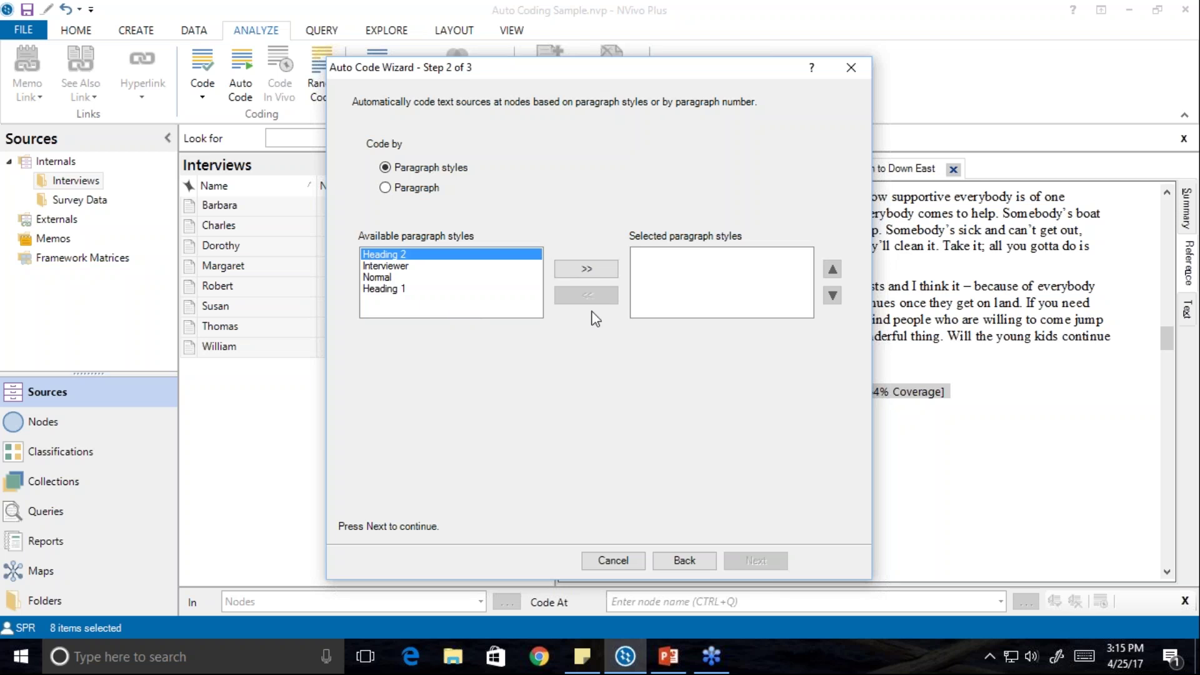
click(590, 270)
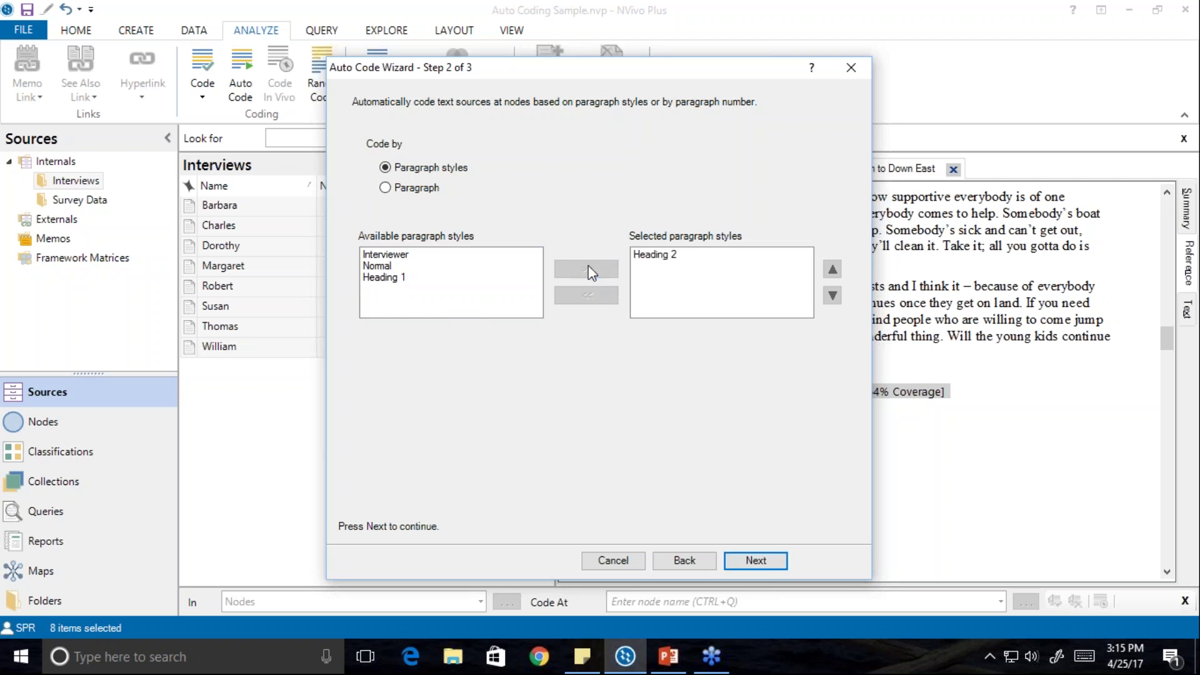
click(758, 560)
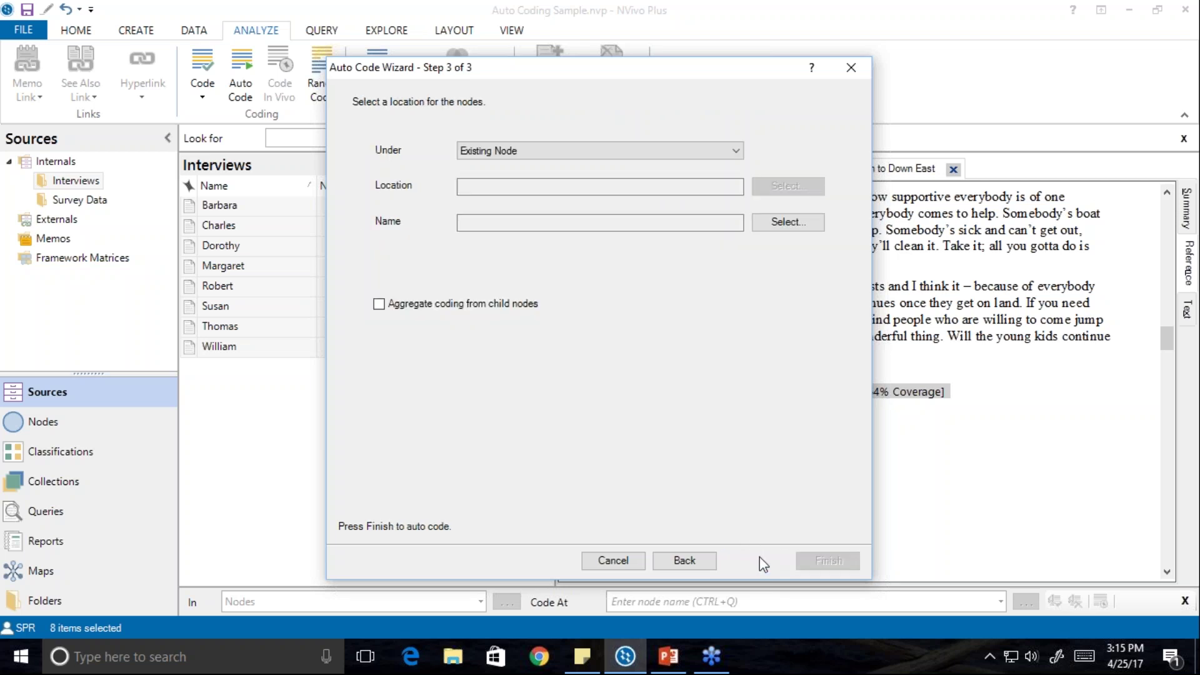
Place the coding under a new node in Cases named "Interviews sorted by speaker" and run the auto coding.
click(734, 150)
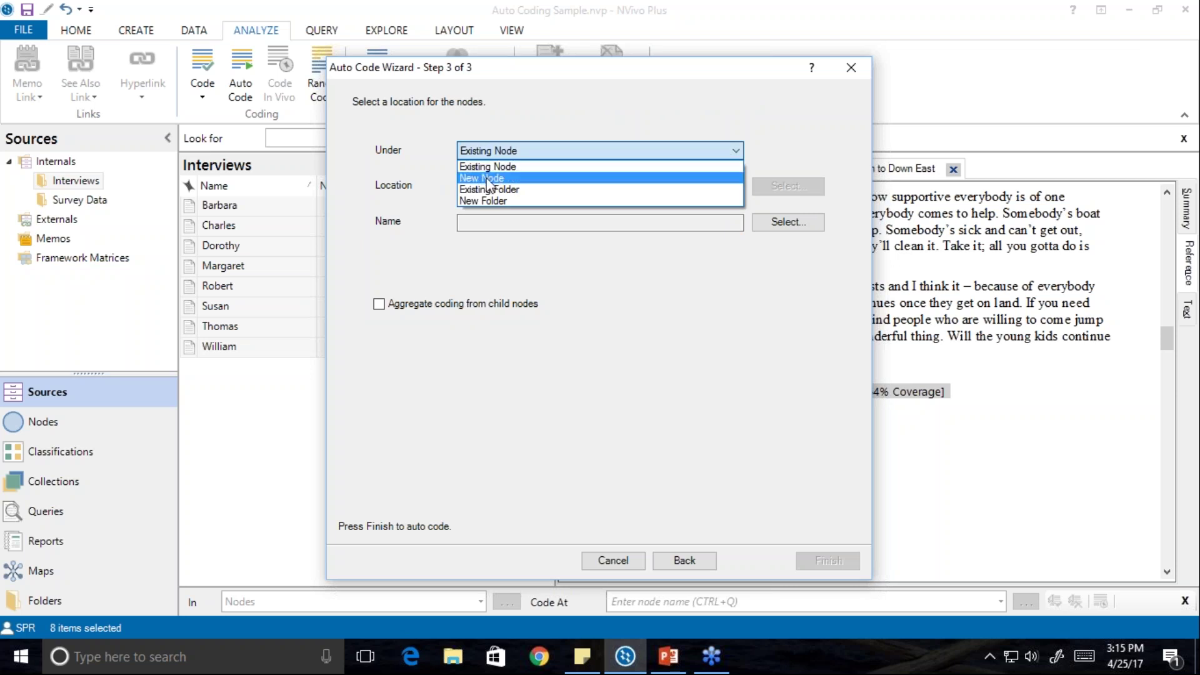
click(487, 178)
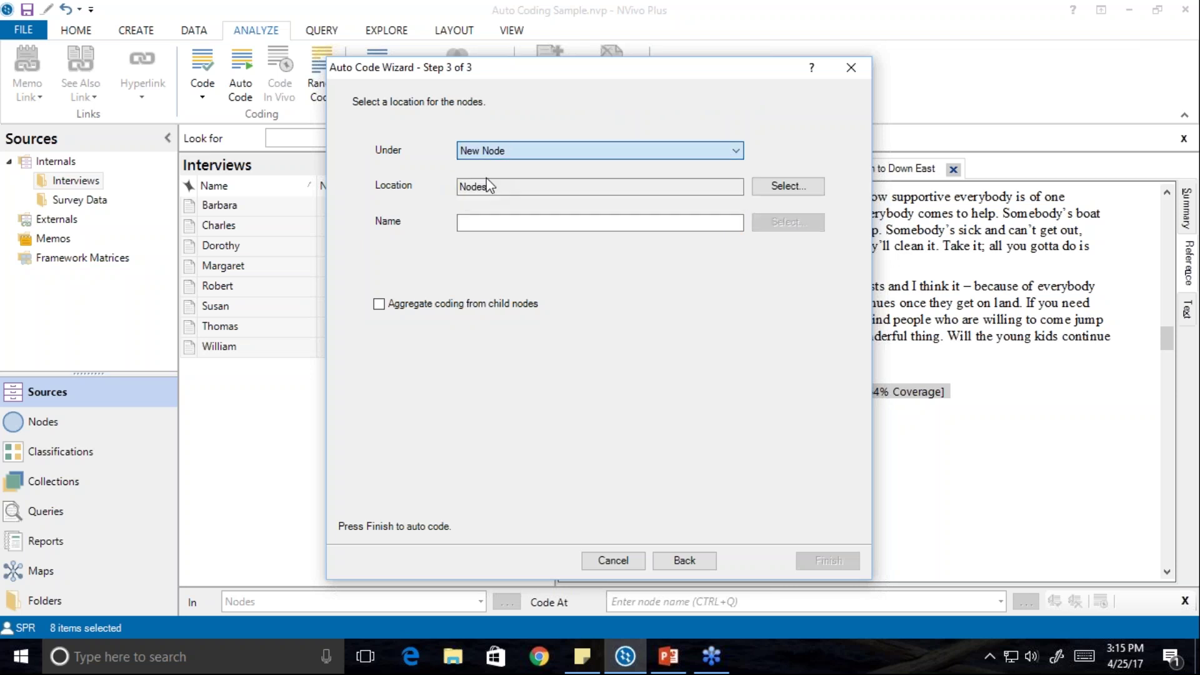
click(781, 187)
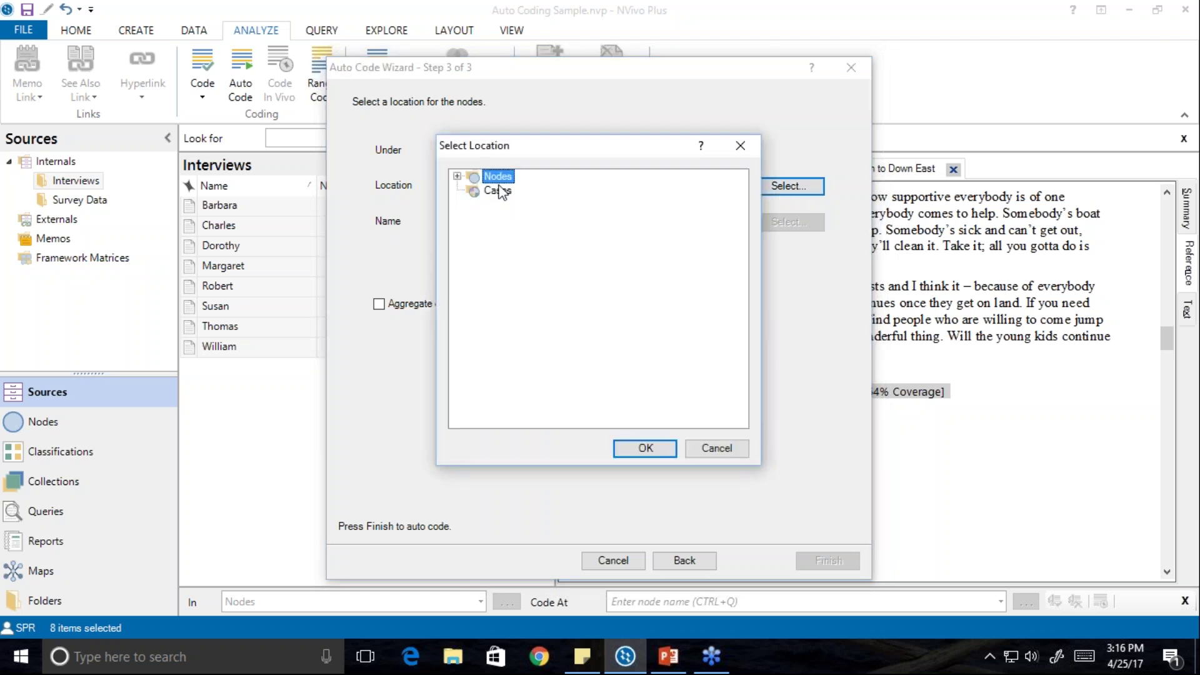
click(493, 191)
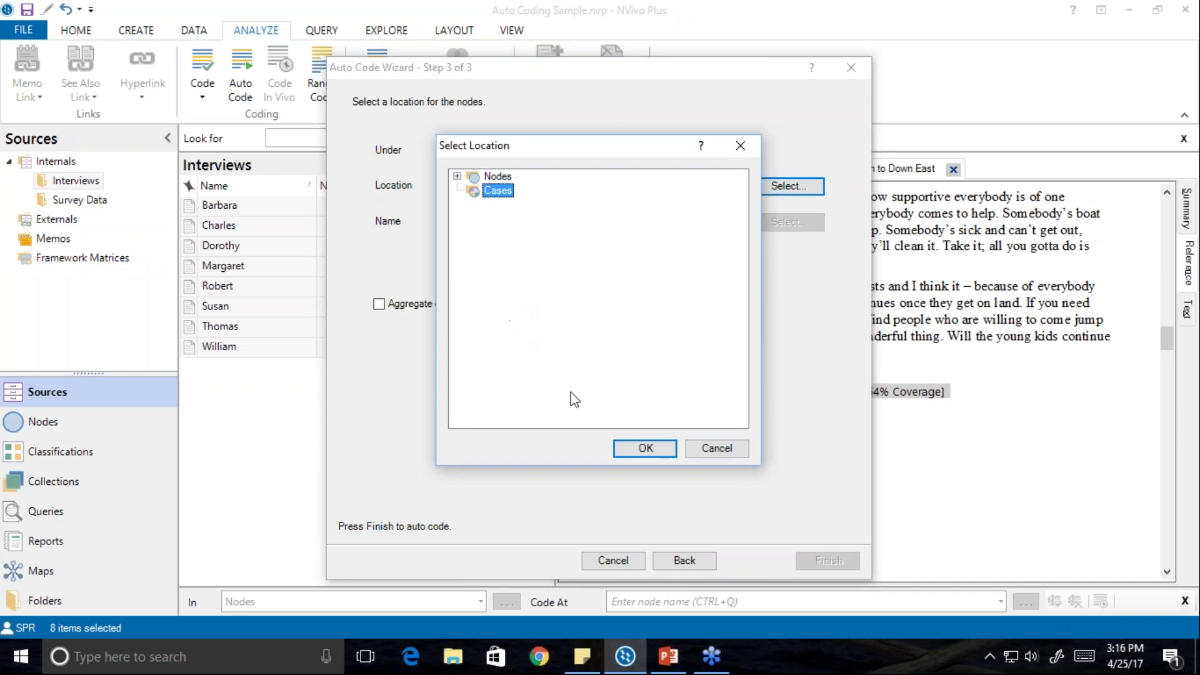
click(639, 447)
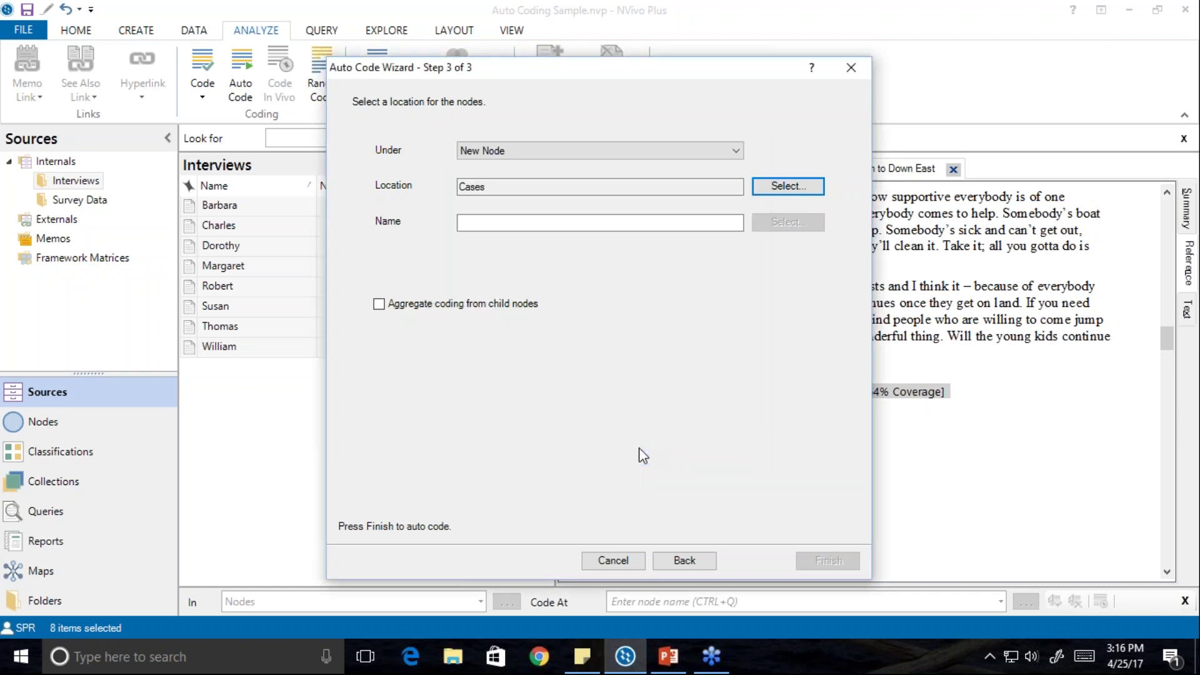
click(486, 223)
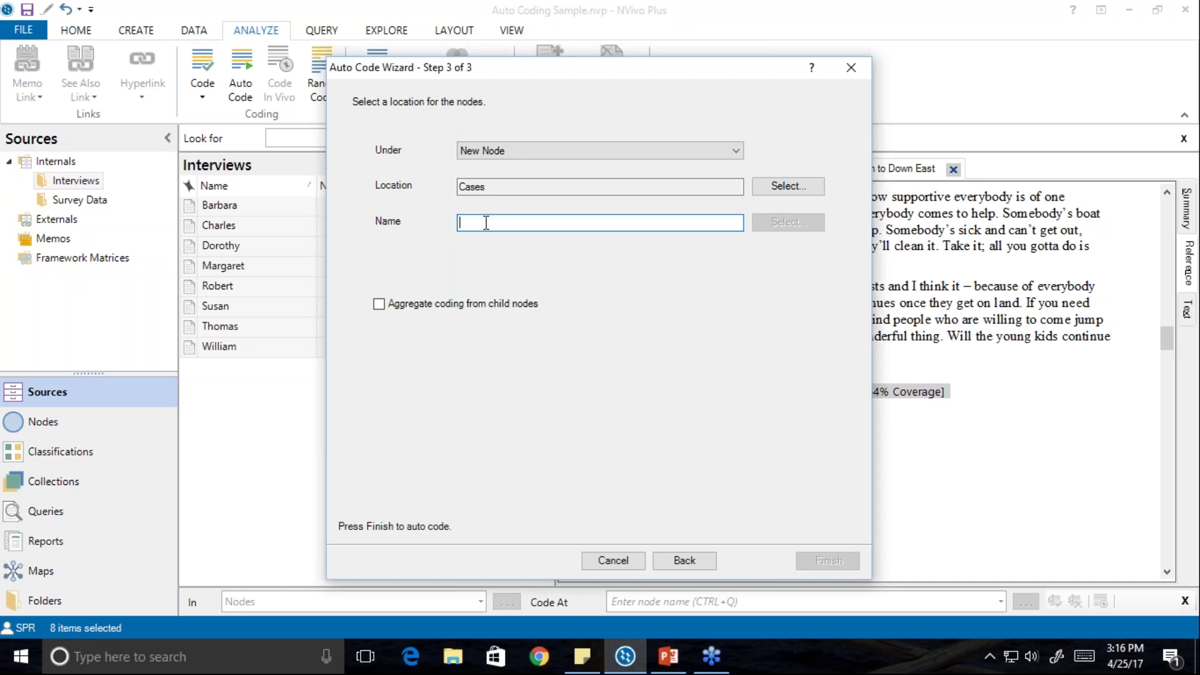
text(In)
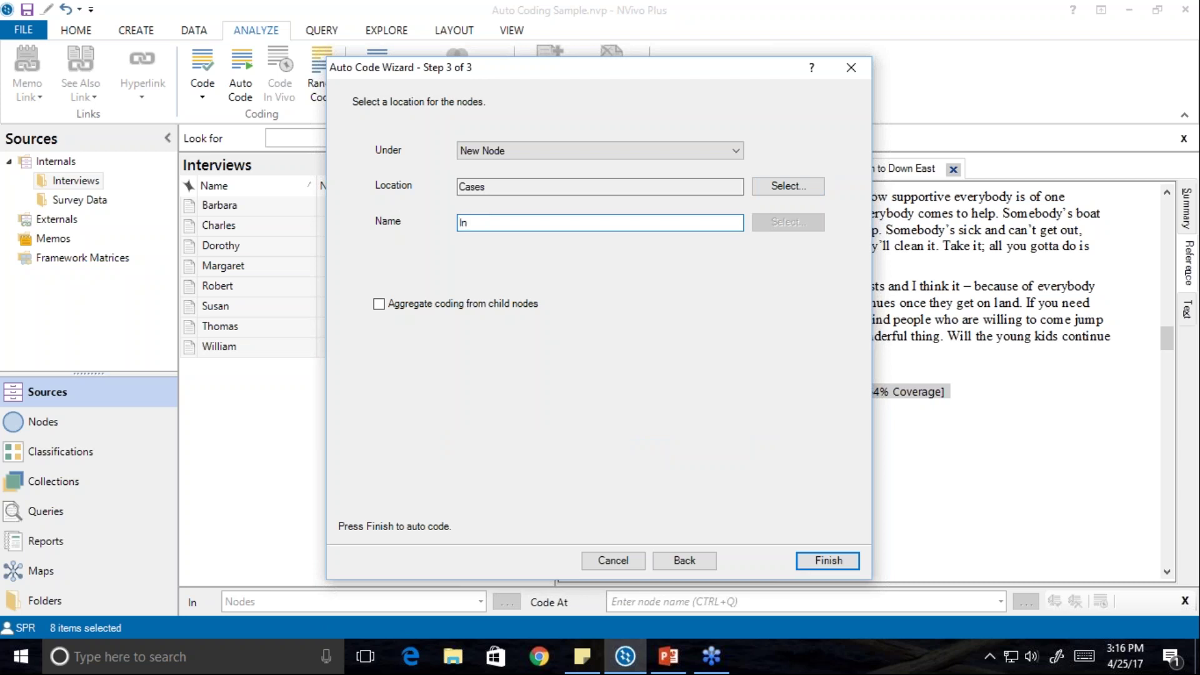
text(terviews sorted by speaker)
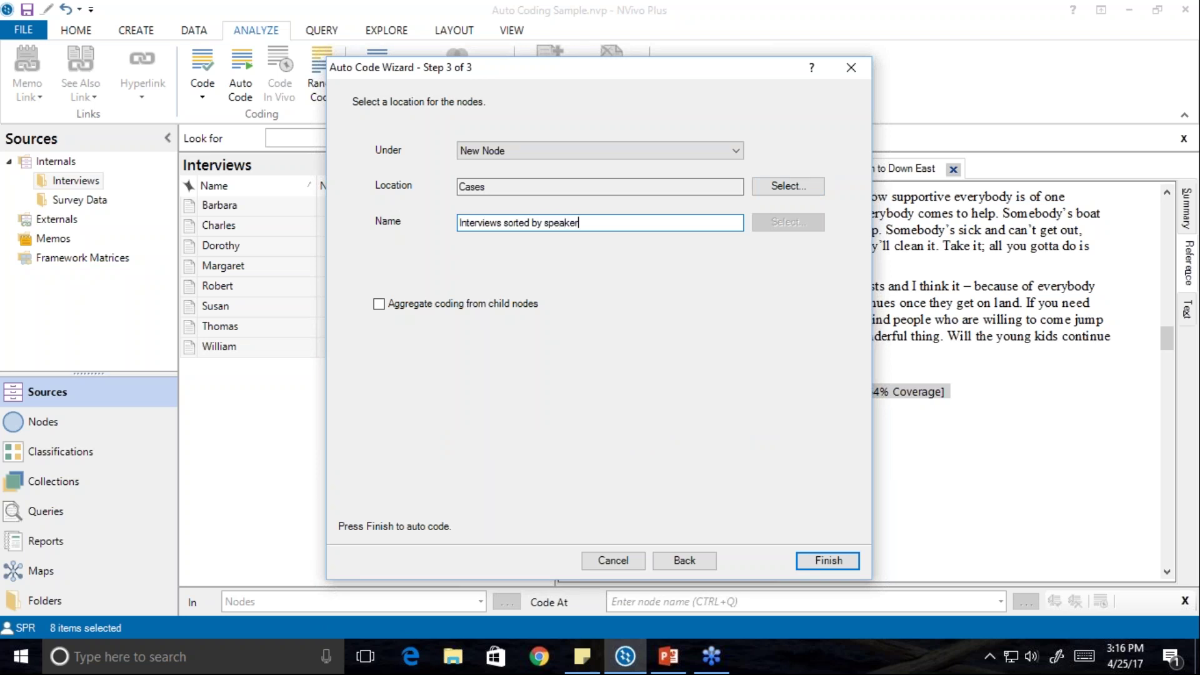
click(828, 561)
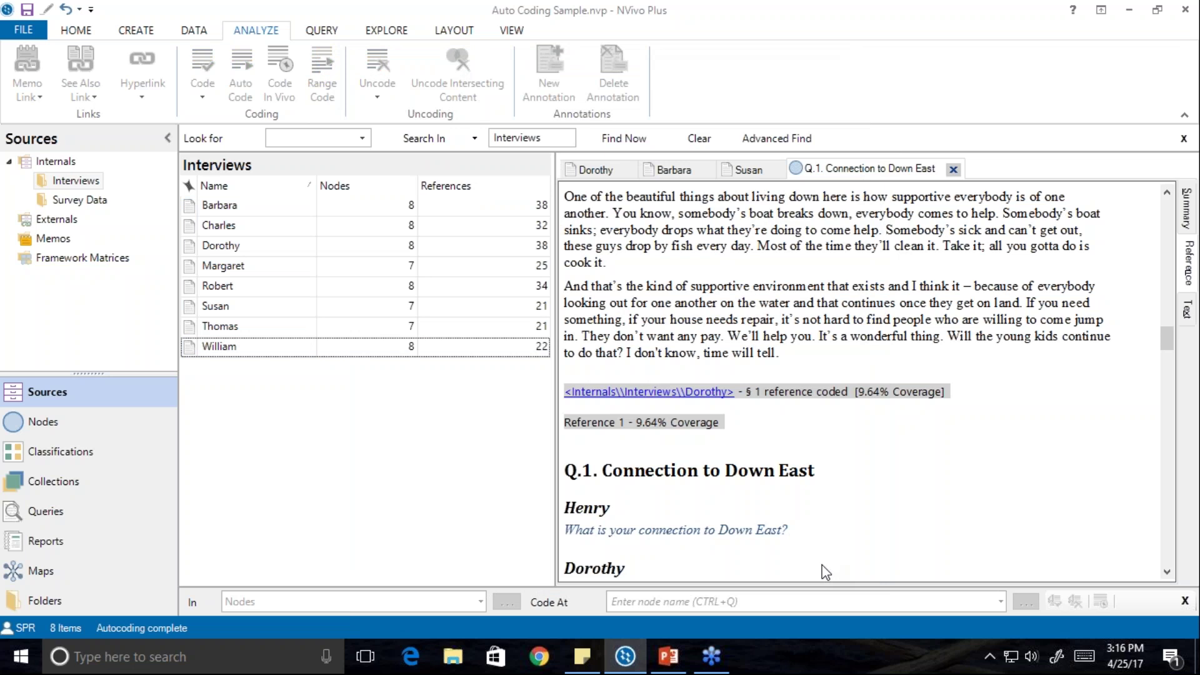
Expand the "Interviews sorted by speaker" case, open the first speaker's case and review the passages coded there.
click(45, 428)
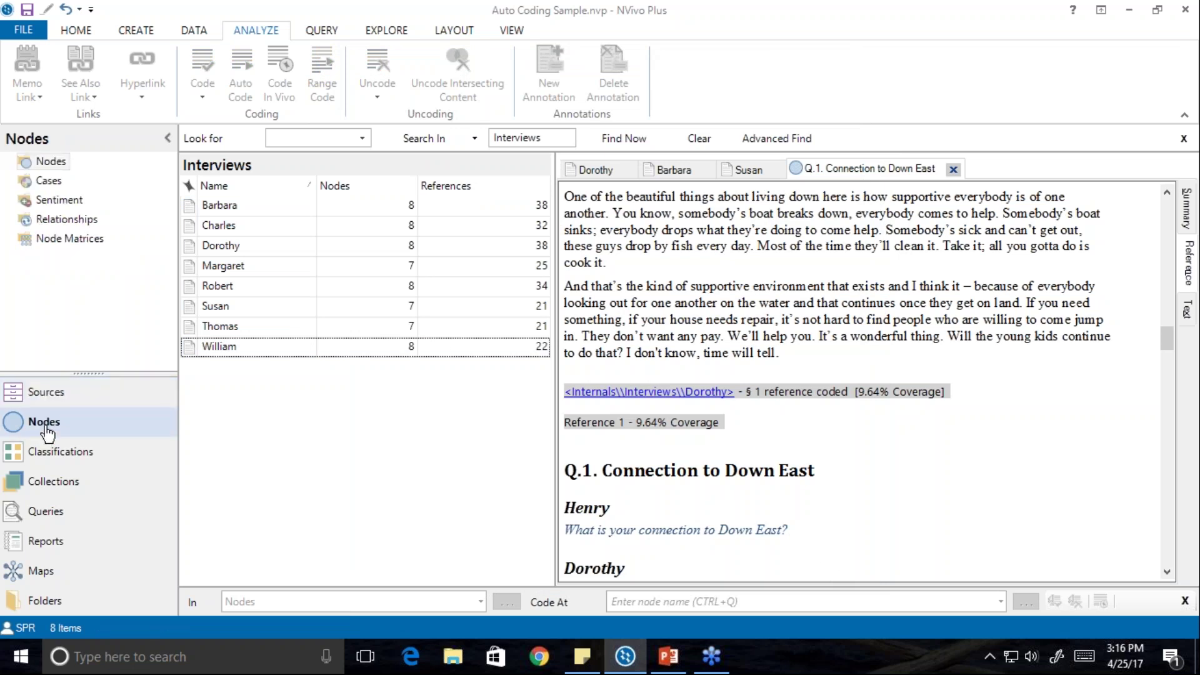
click(24, 182)
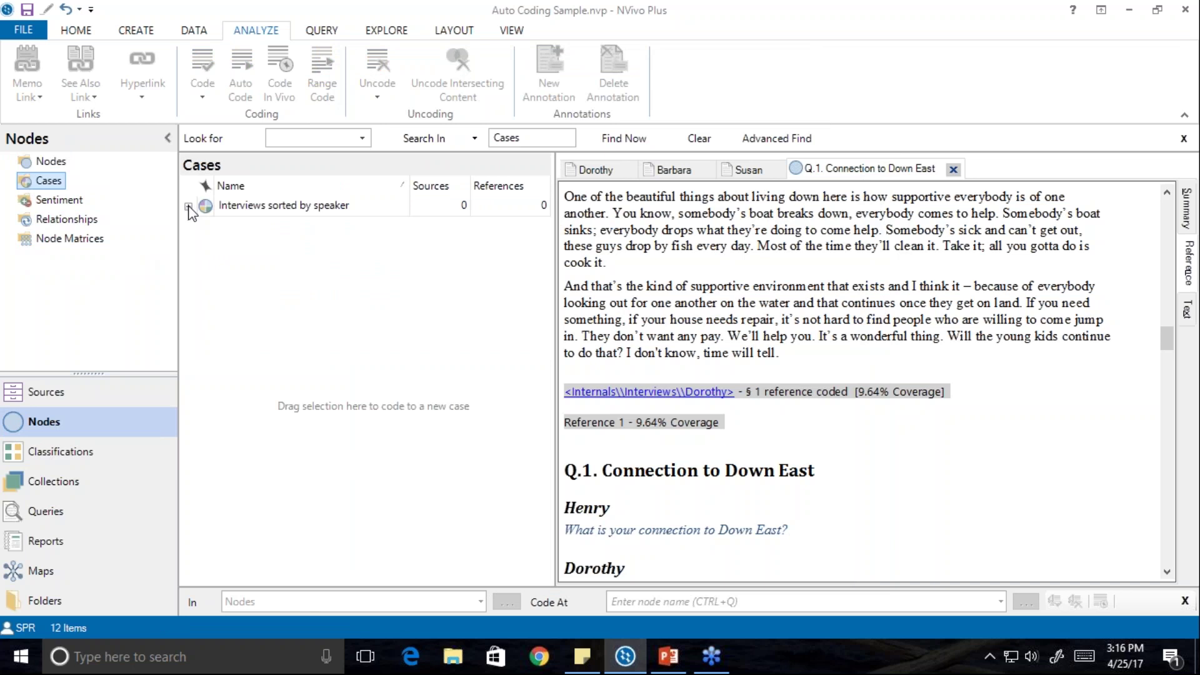
click(188, 207)
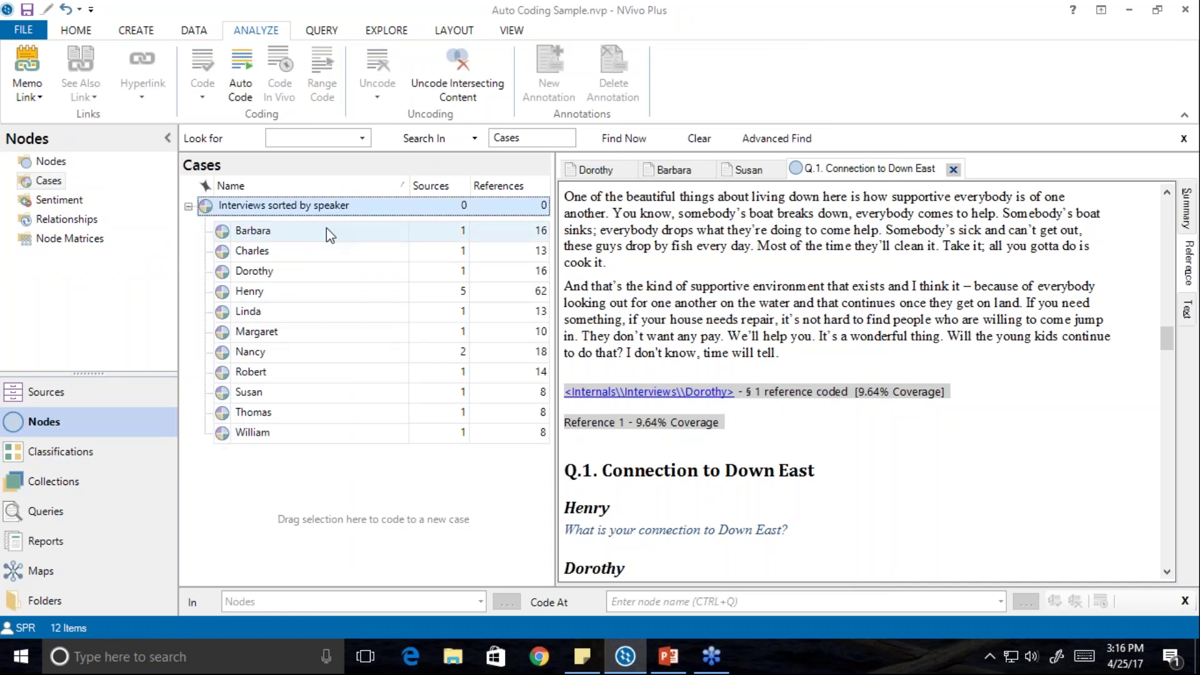
click(294, 240)
double_click(293, 240)
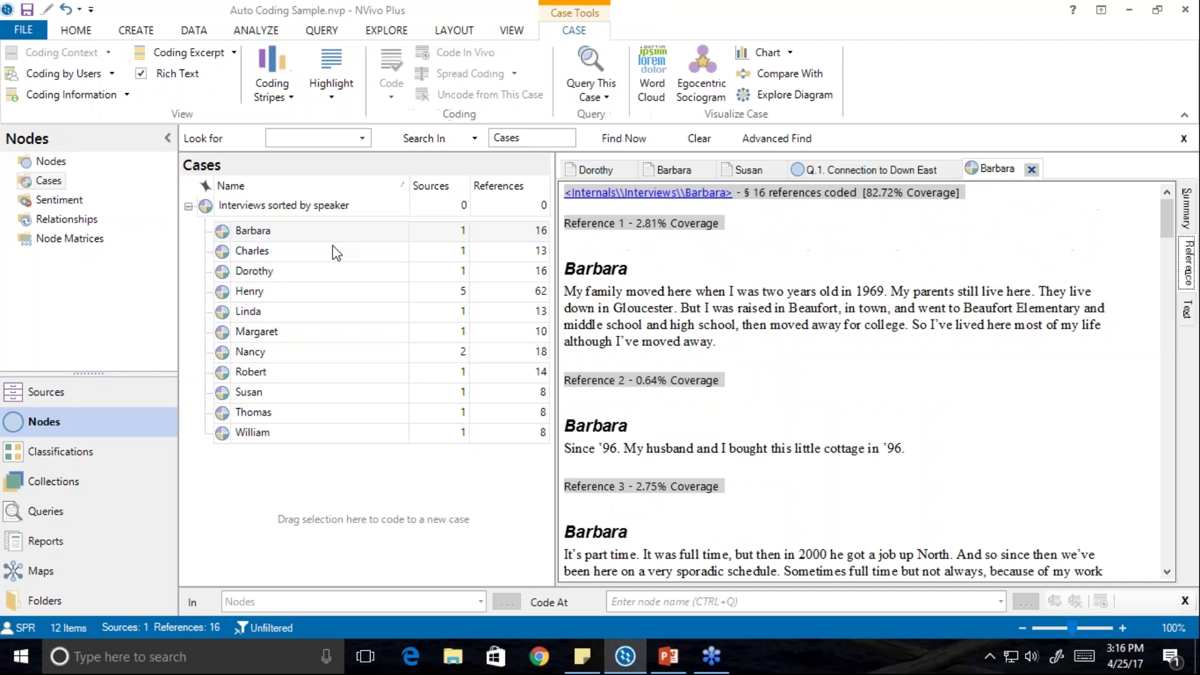
scroll(722, 417, down, 3)
scroll(722, 430, down, 10)
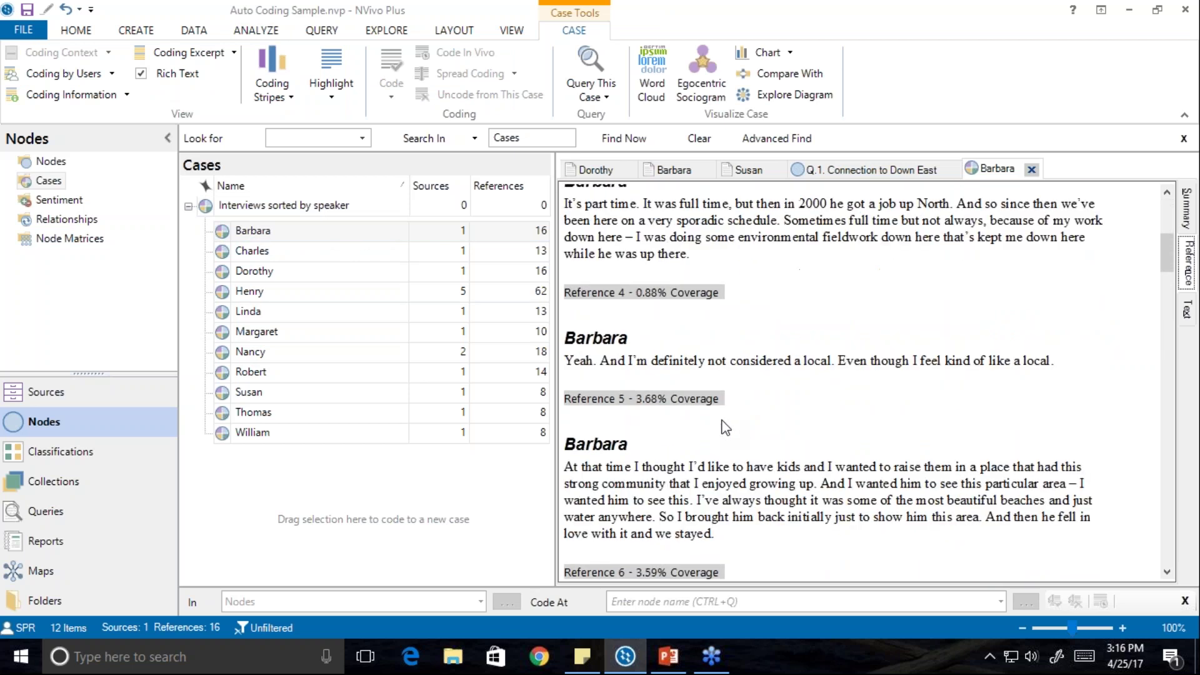
scroll(723, 430, down, 10)
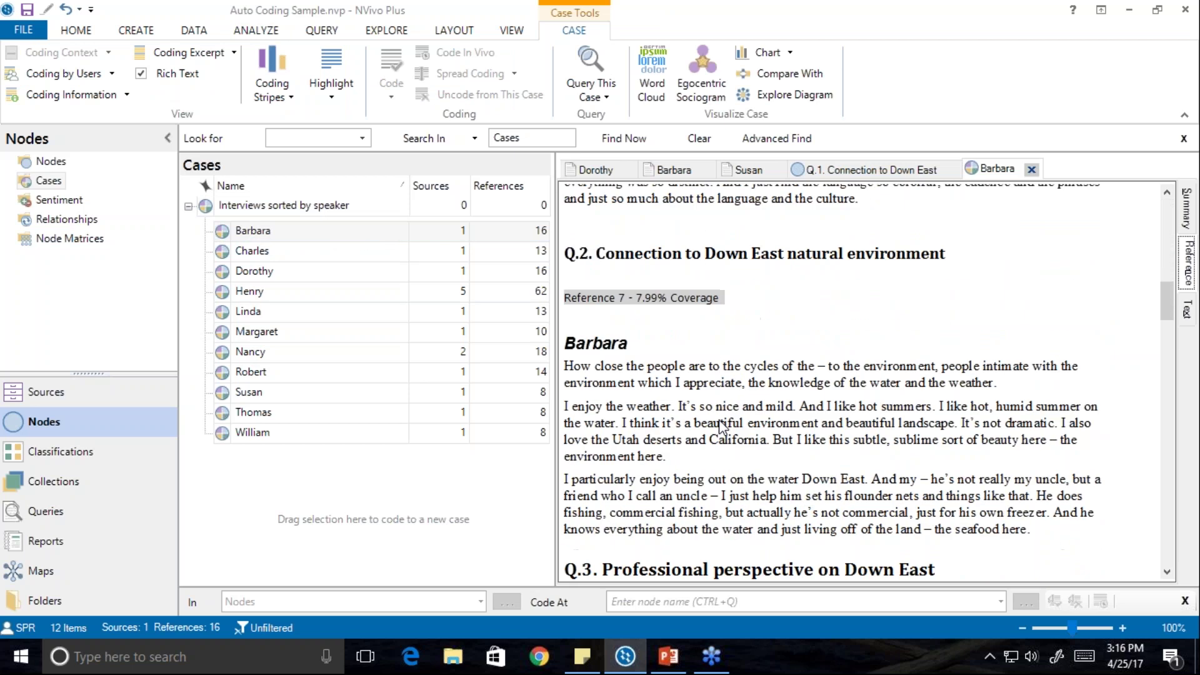
scroll(718, 420, down, 5)
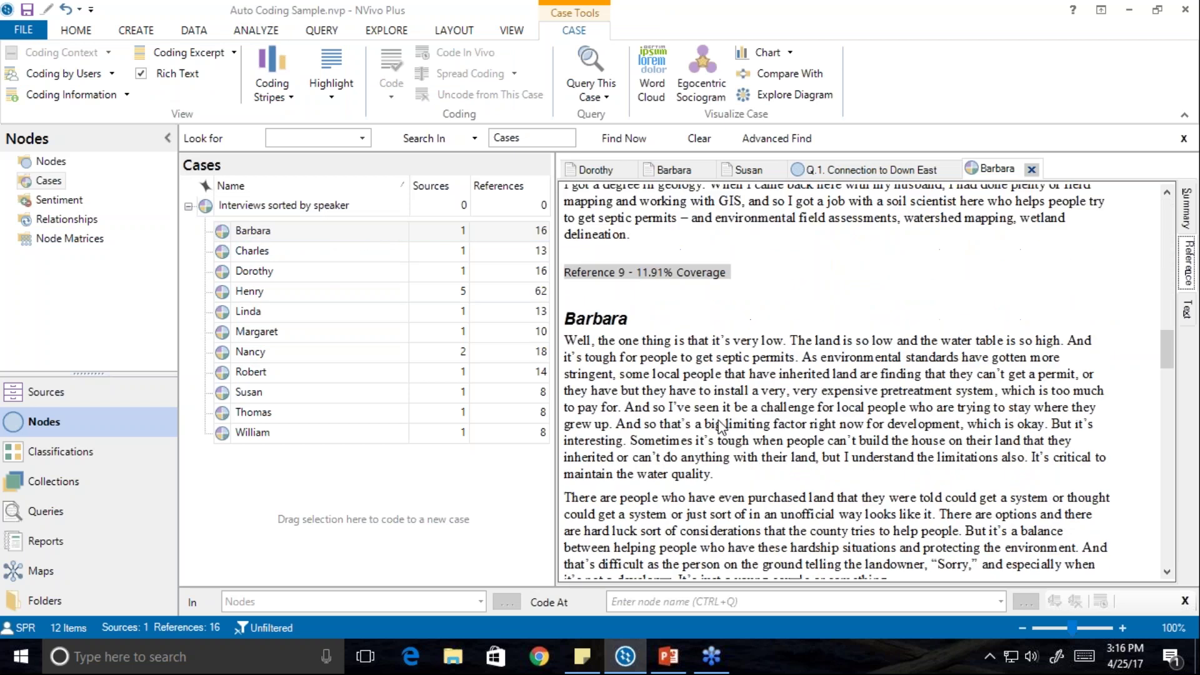
Read further through the passages coded at the first speaker's case.
scroll(722, 428, down, 4)
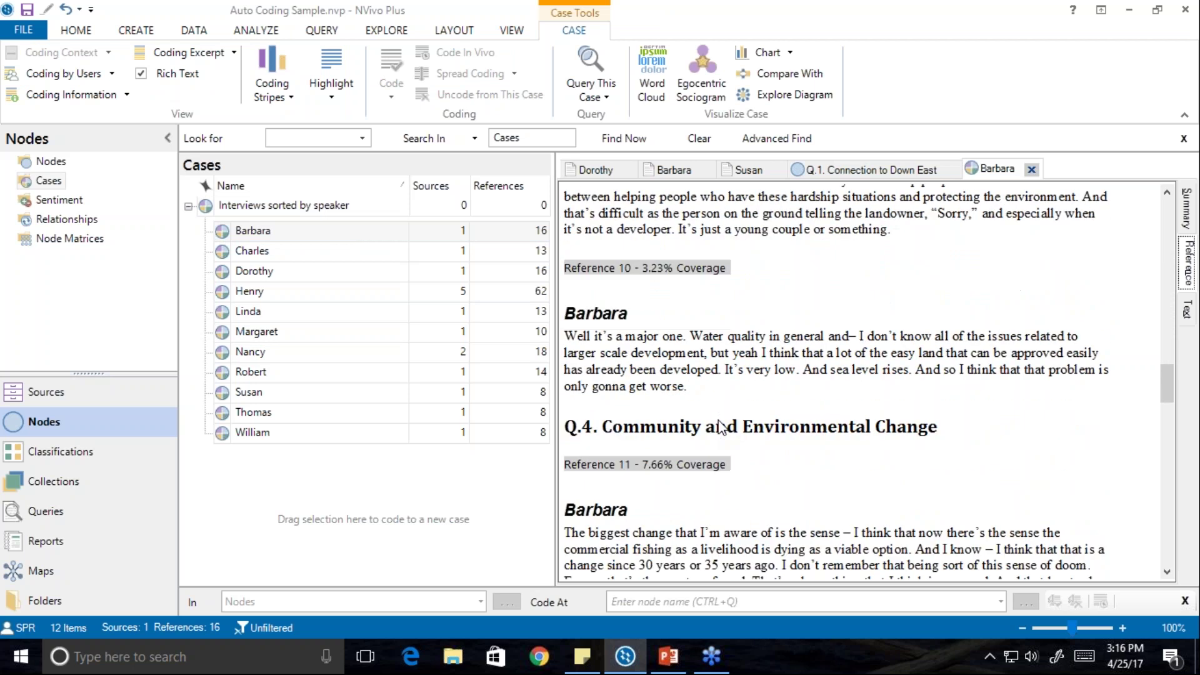
scroll(719, 420, down, 10)
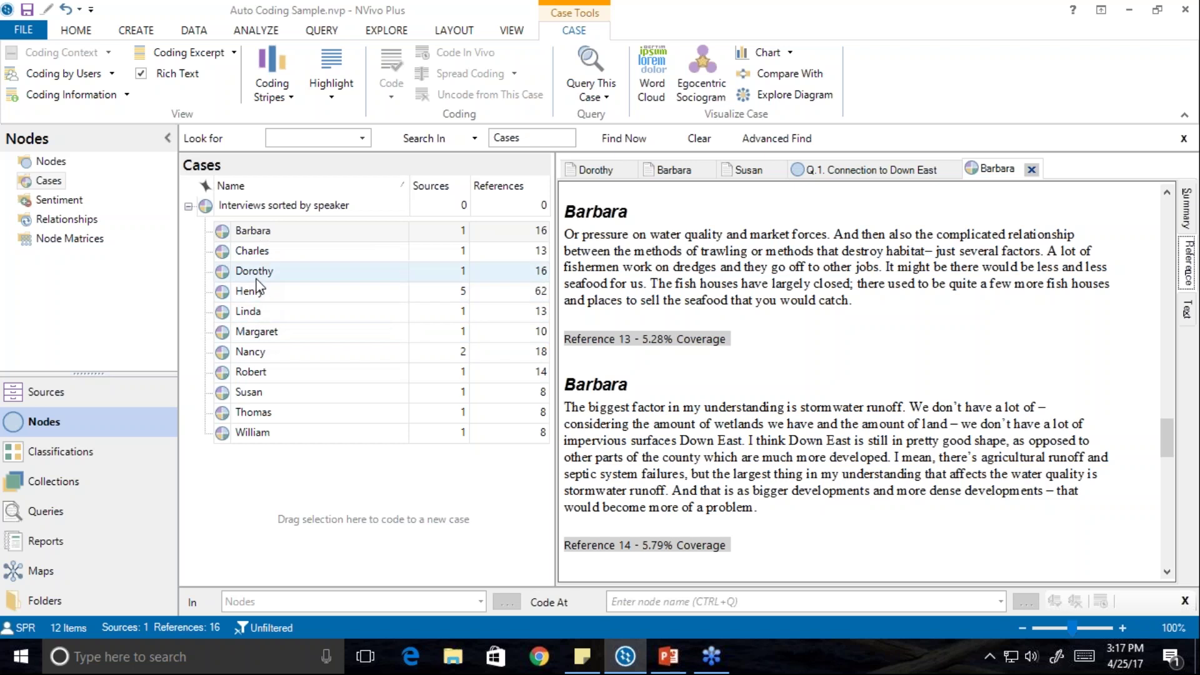
Delete the three interviewers' cases (fourth, fifth and seventh under "Interviews sorted by speaker") and undo the deletion.
click(223, 292)
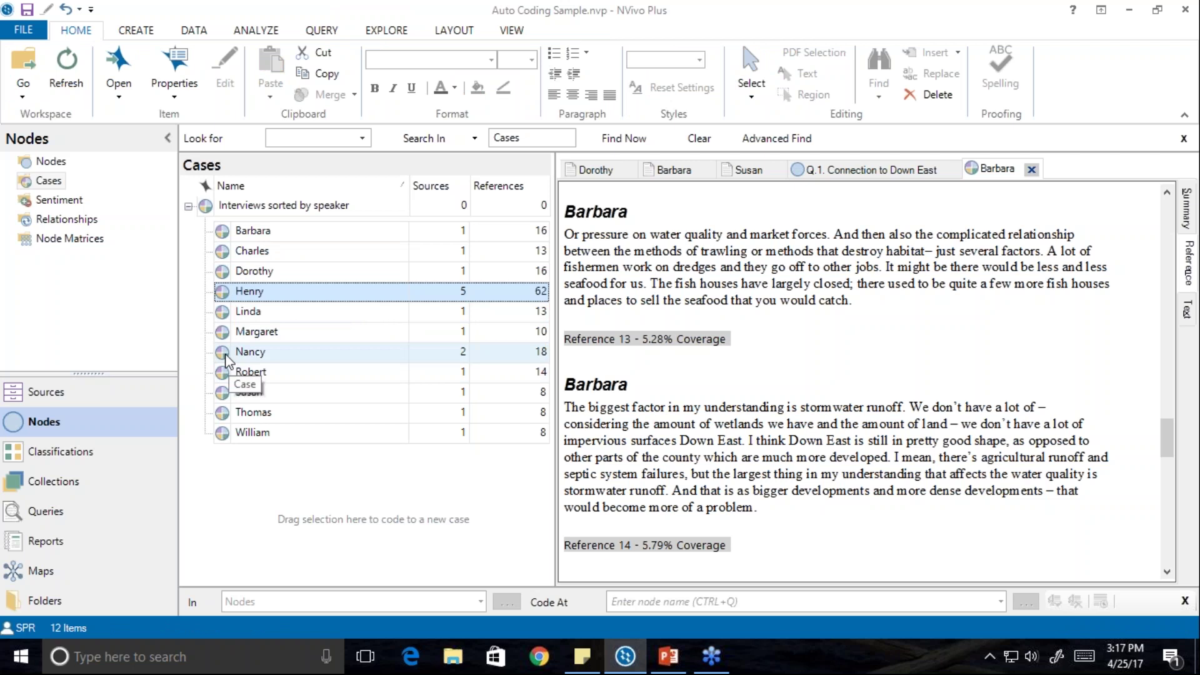
ctrl+click(224, 313)
ctrl+click(223, 353)
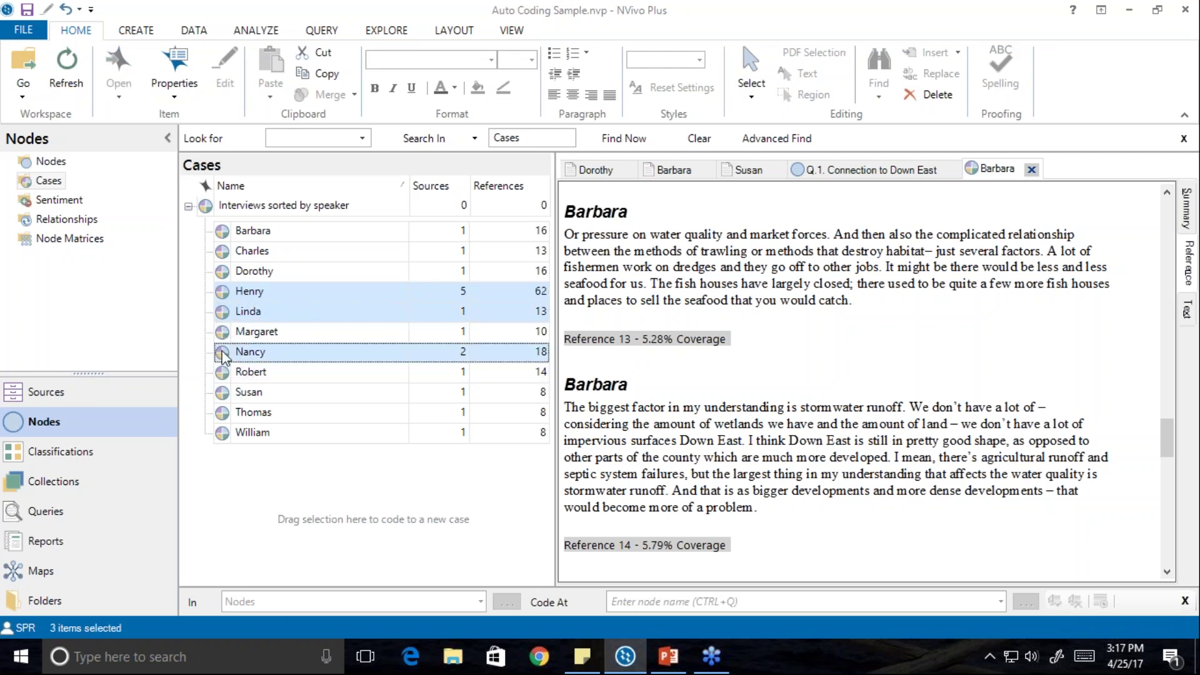
right_click(291, 355)
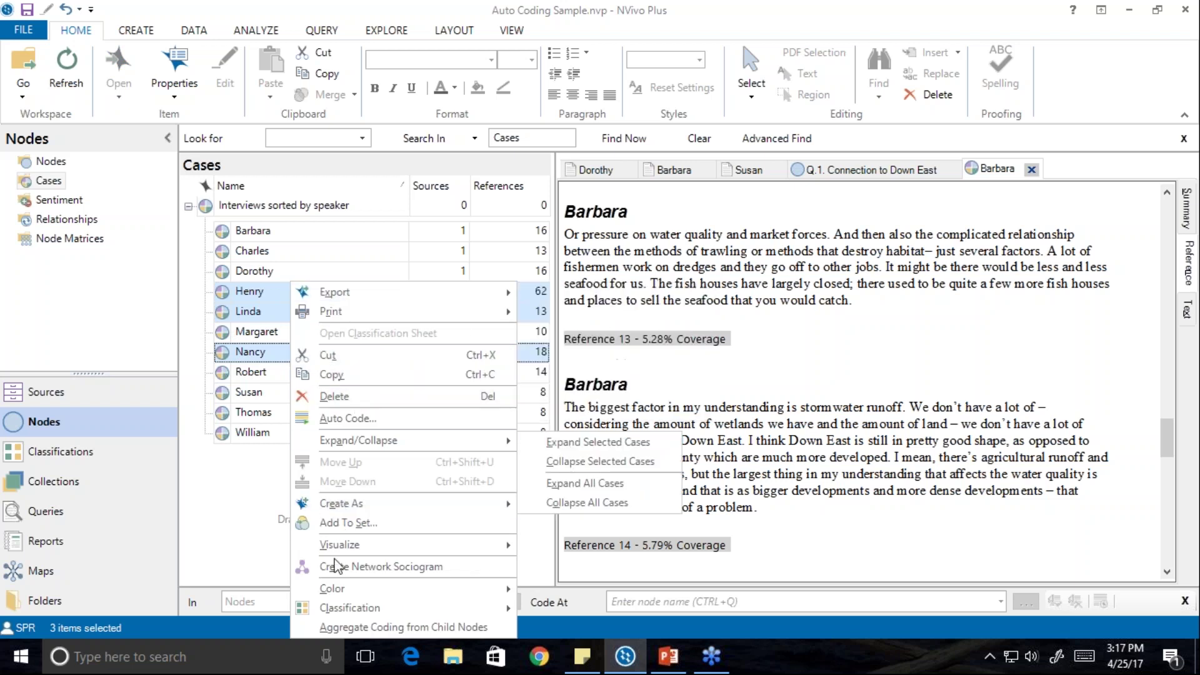
click(353, 396)
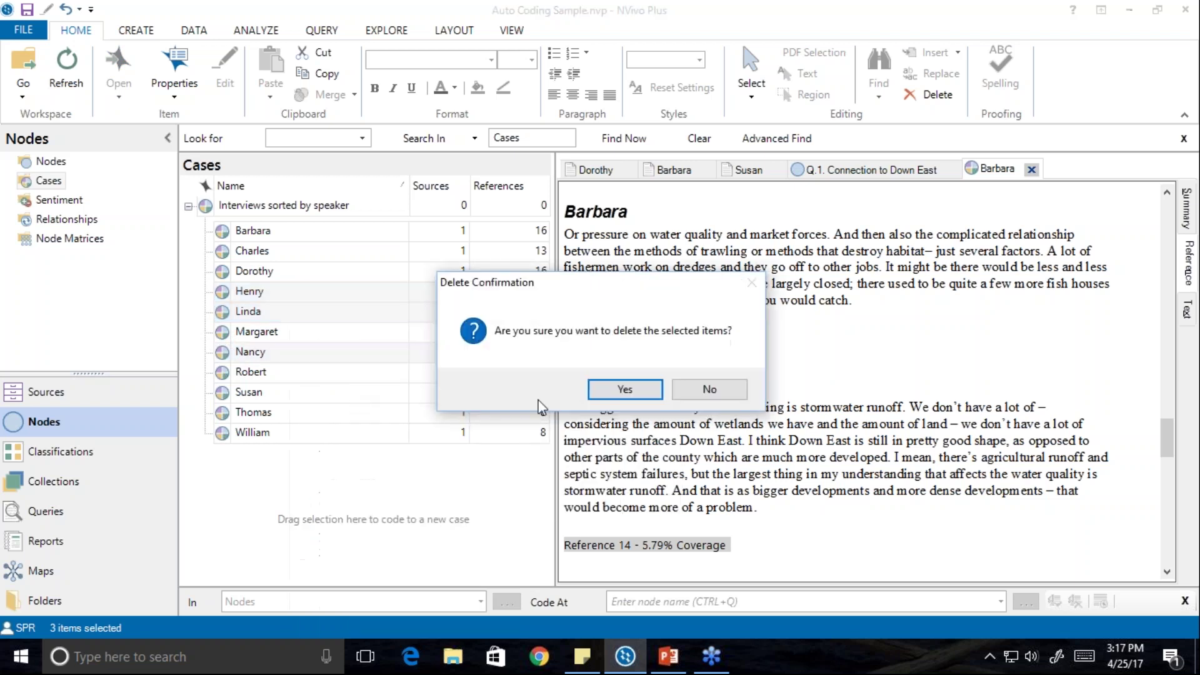
click(628, 390)
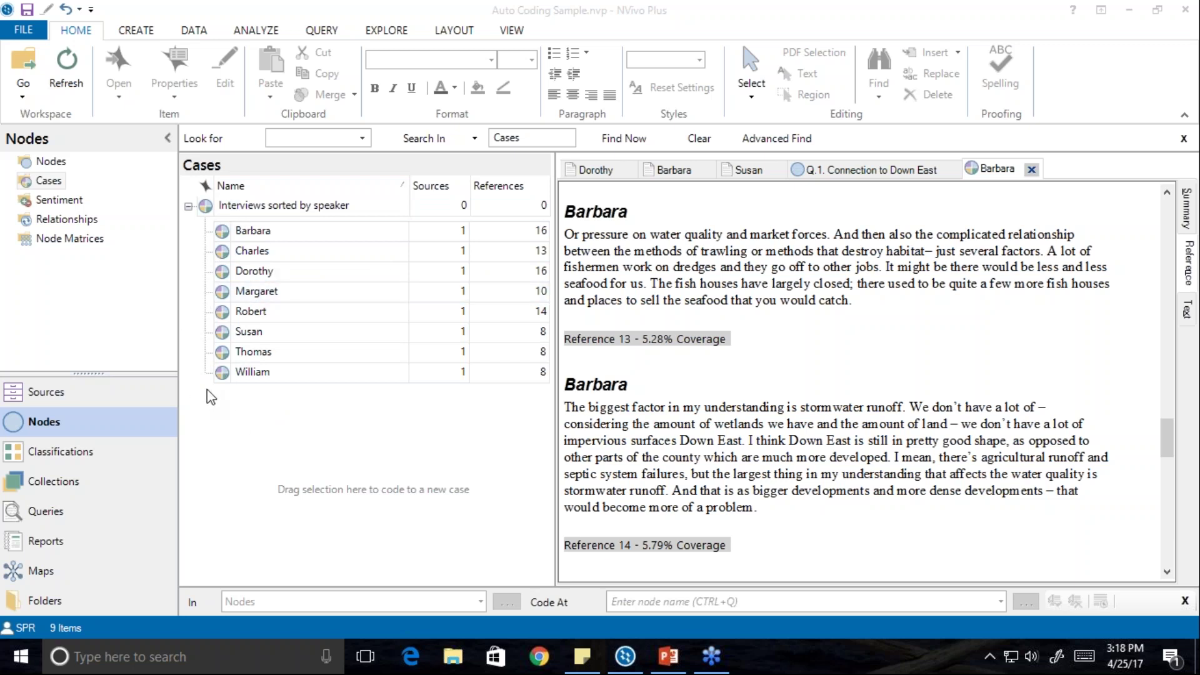
click(67, 10)
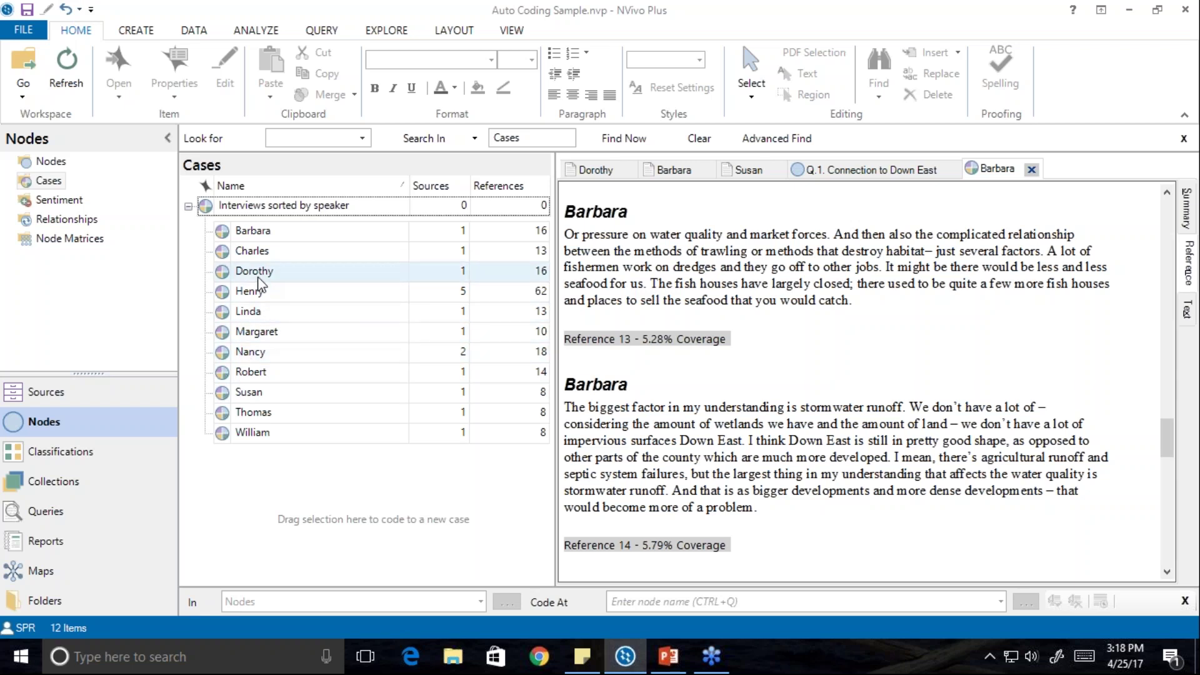
Create a new folder named "holding folder" under Cases.
right_click(27, 186)
click(67, 194)
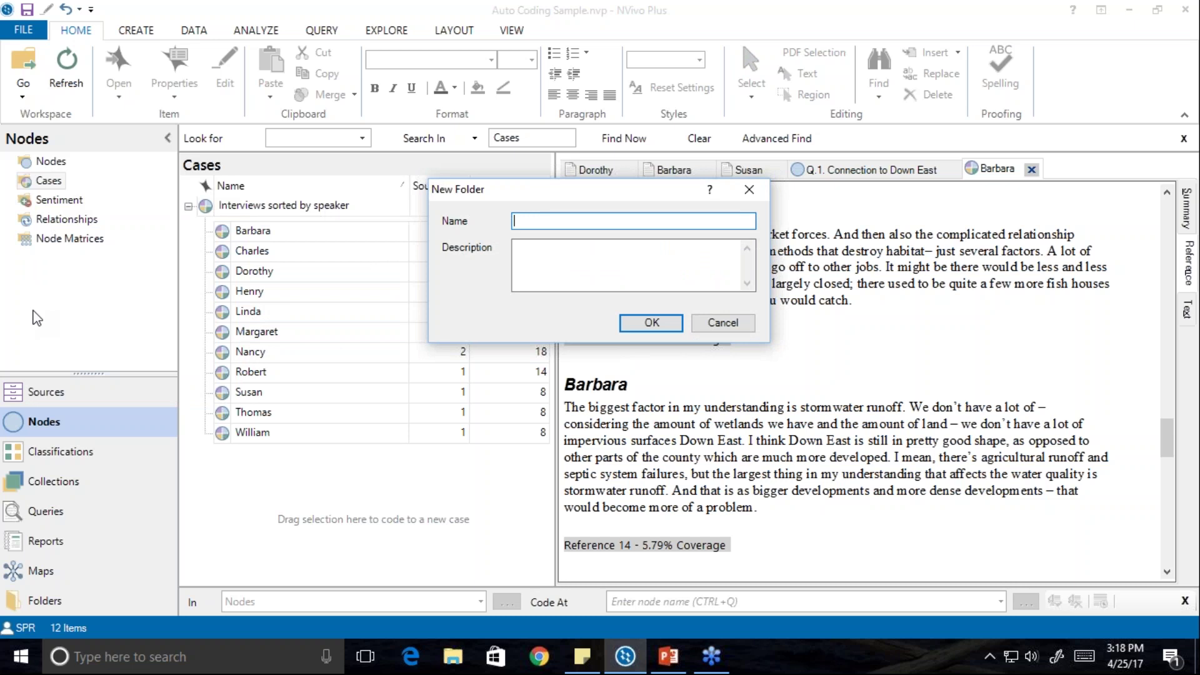
text(holding folder)
click(622, 328)
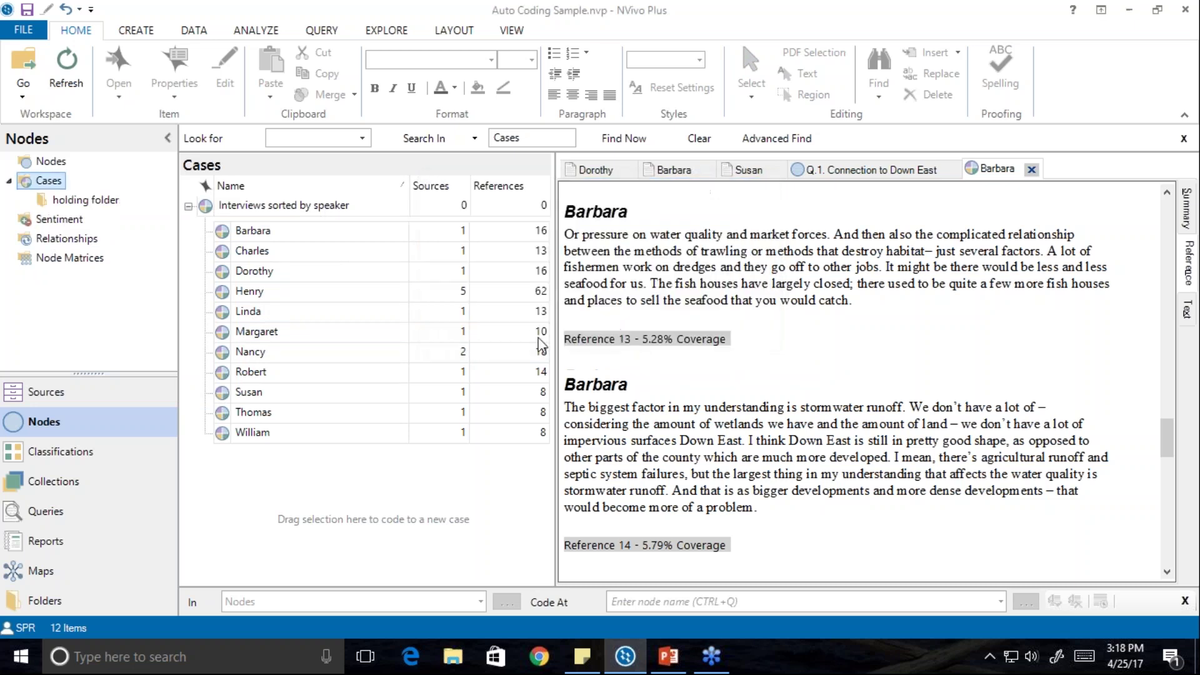
Move the three interviewers' cases, the fourth, fifth and seventh in the speaker list, into the "holding folder".
click(251, 292)
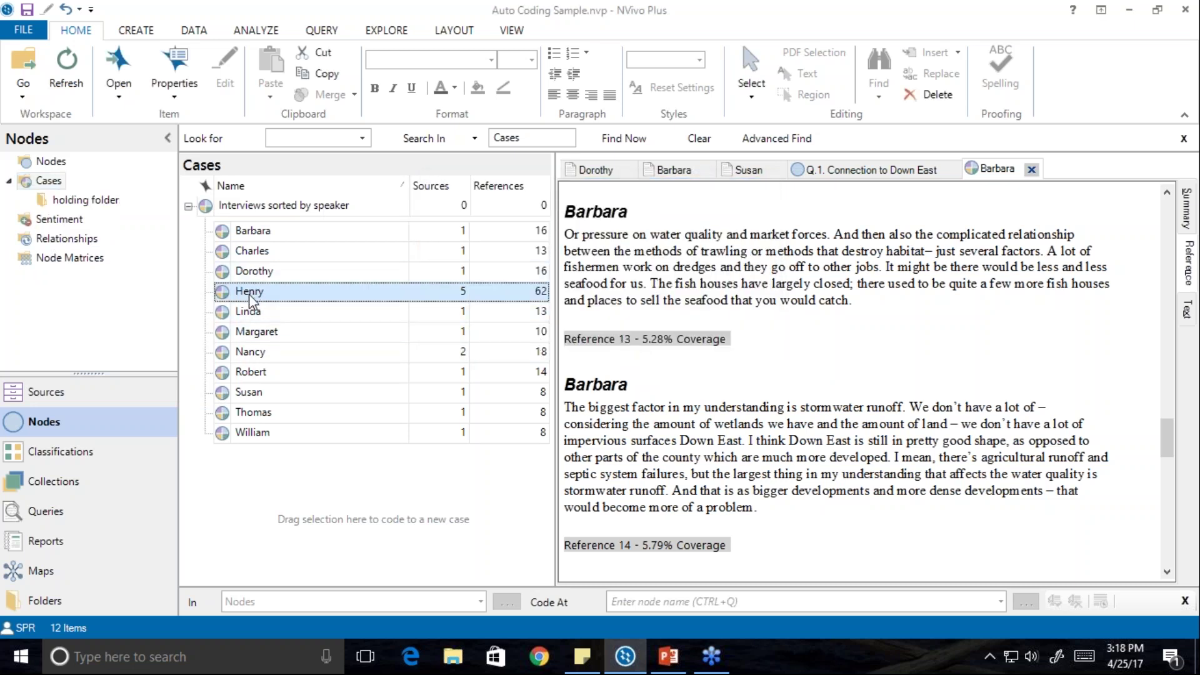
ctrl+click(250, 312)
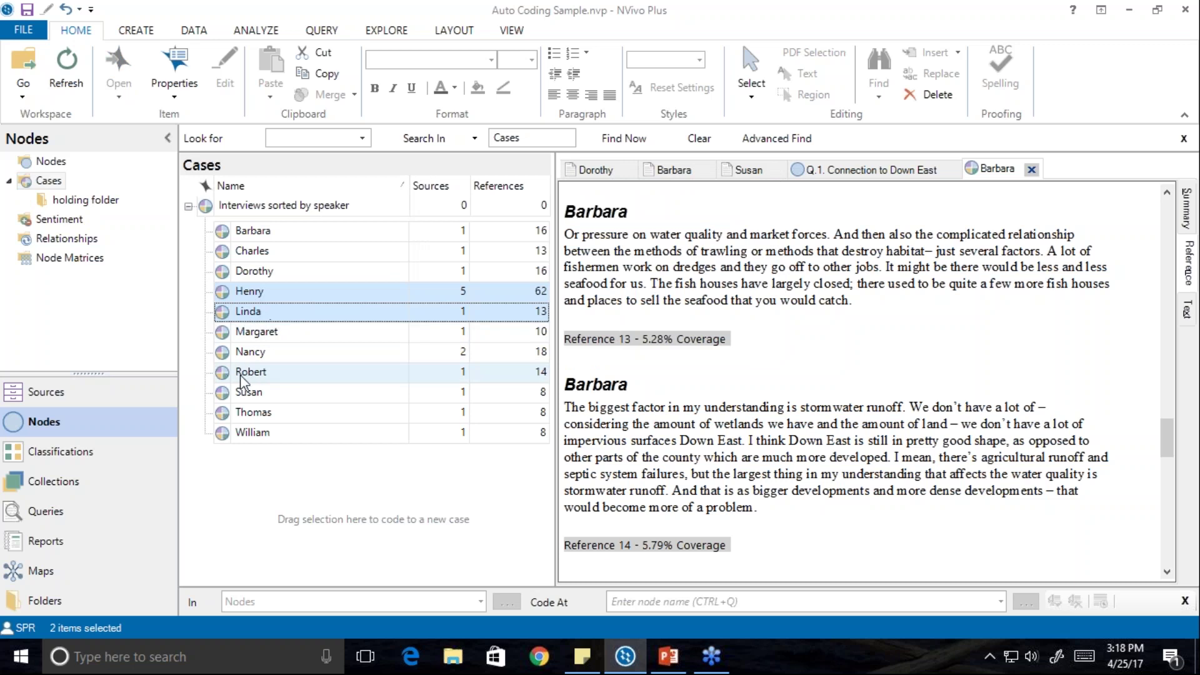
ctrl+click(246, 353)
drag(257, 298, 78, 201)
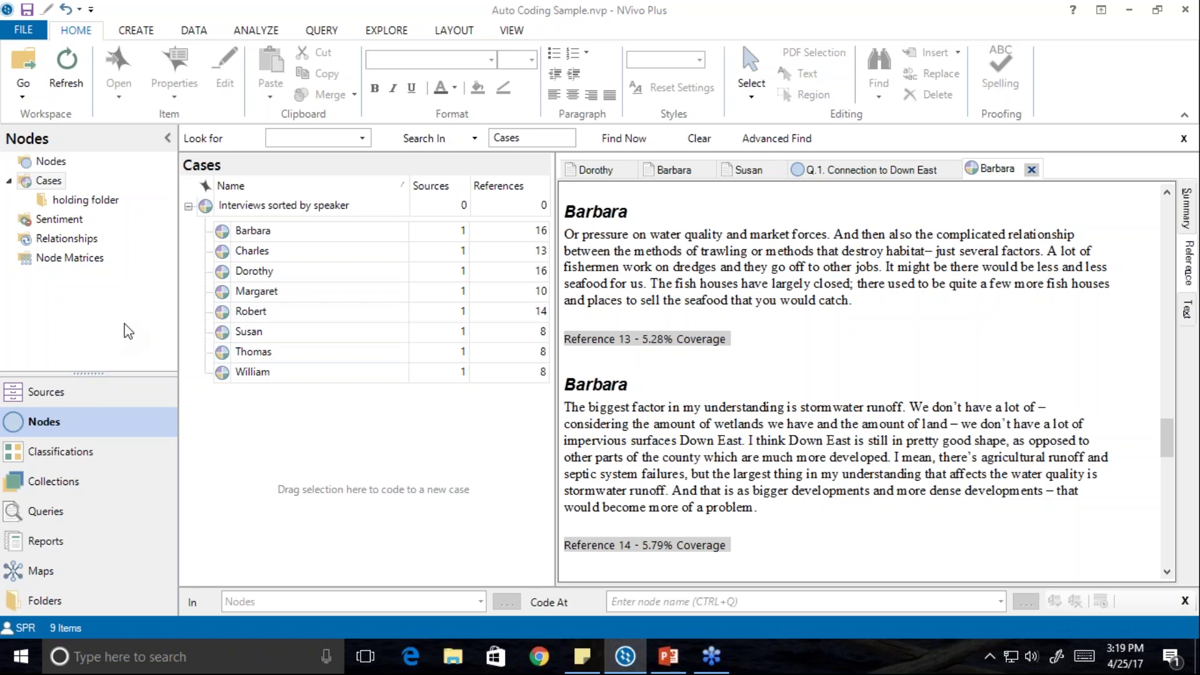
Return to the Nodes list and close all the open case, node and transcript views.
click(44, 162)
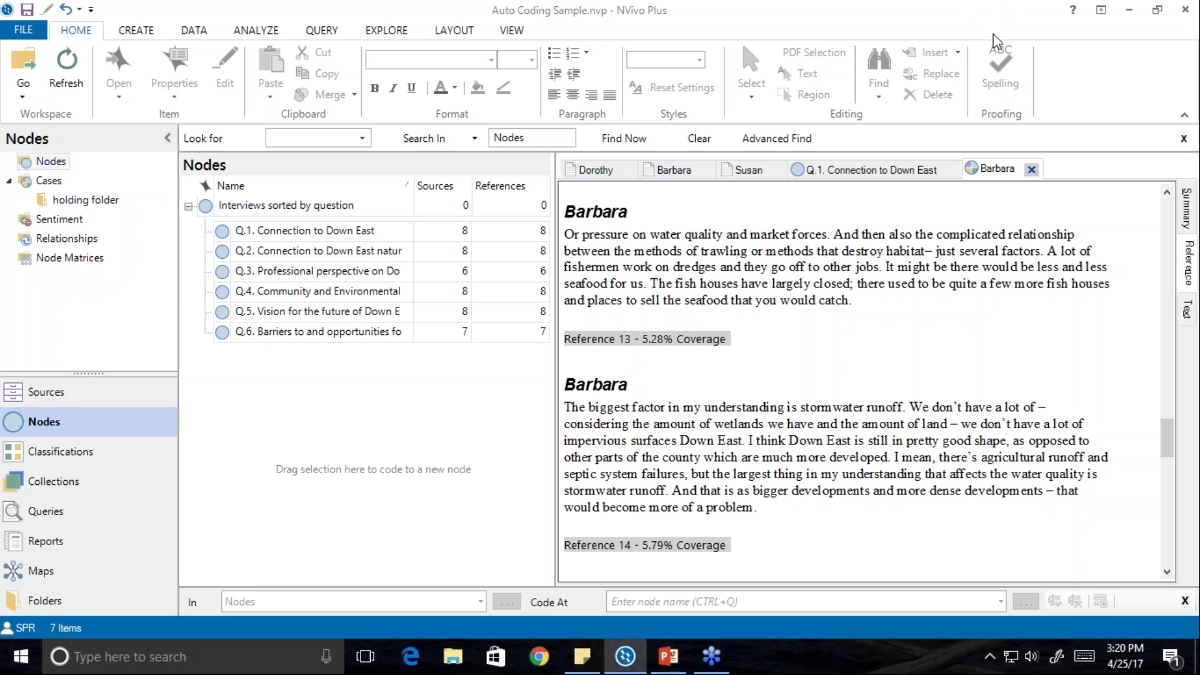
click(1031, 170)
click(950, 167)
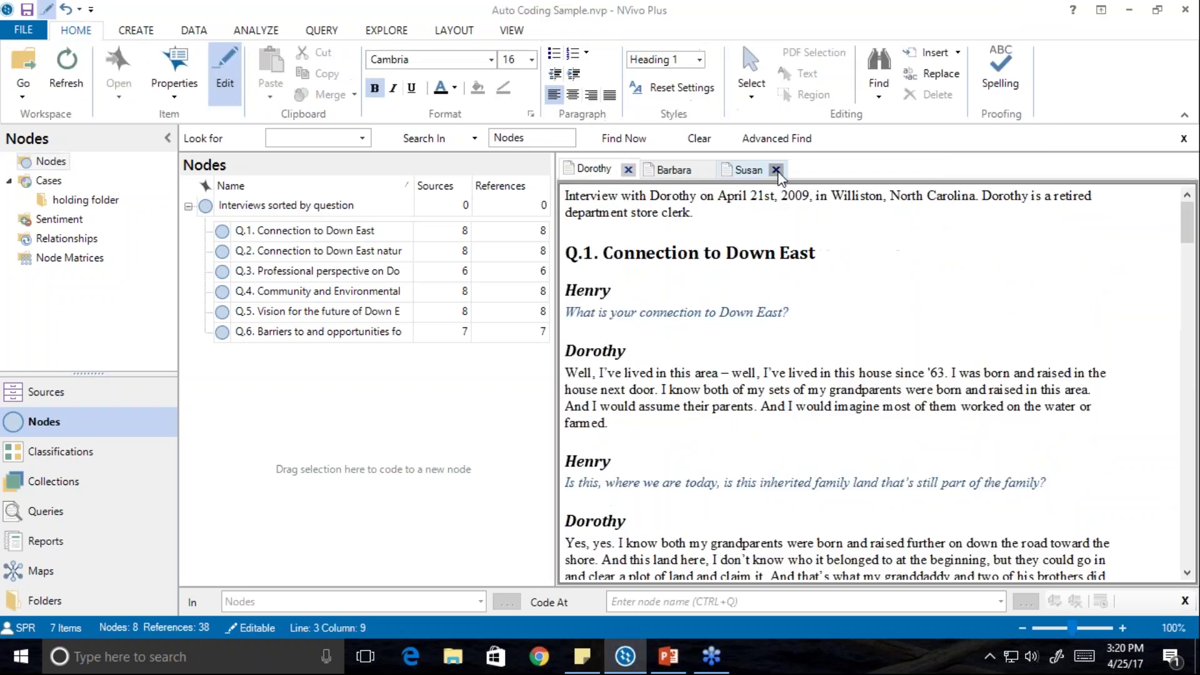
click(776, 170)
click(708, 170)
click(629, 170)
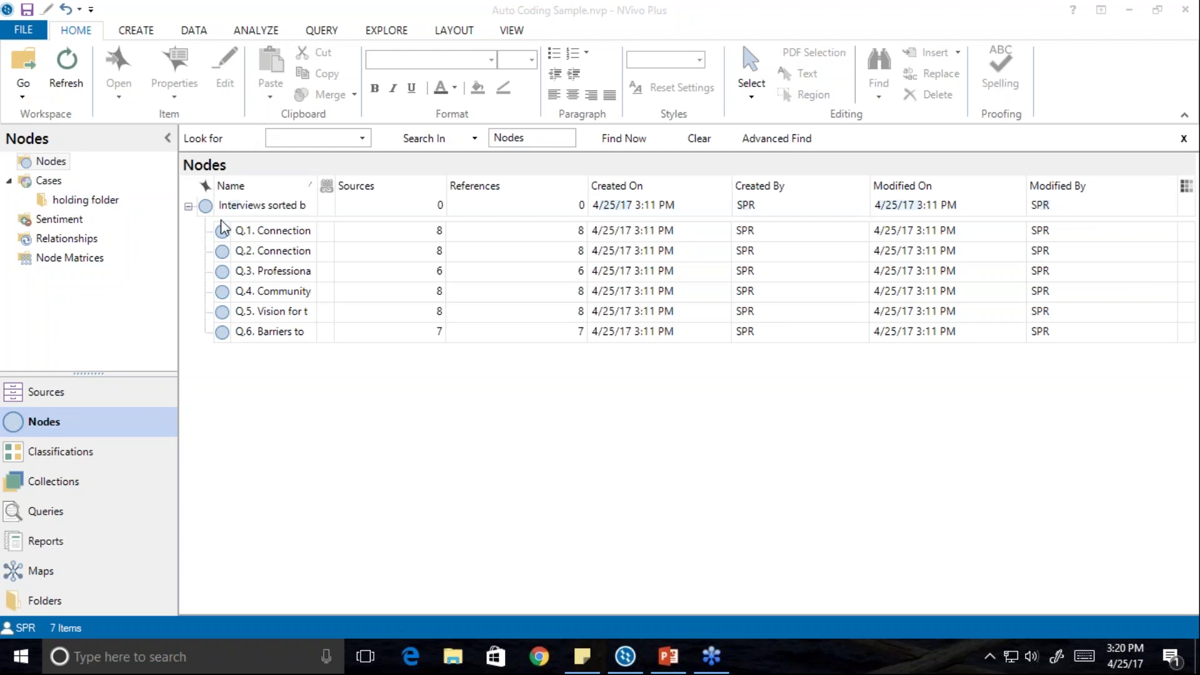
Select all eight transcripts in the Interviews source folder and set up auto coding by existing coding patterns.
click(46, 399)
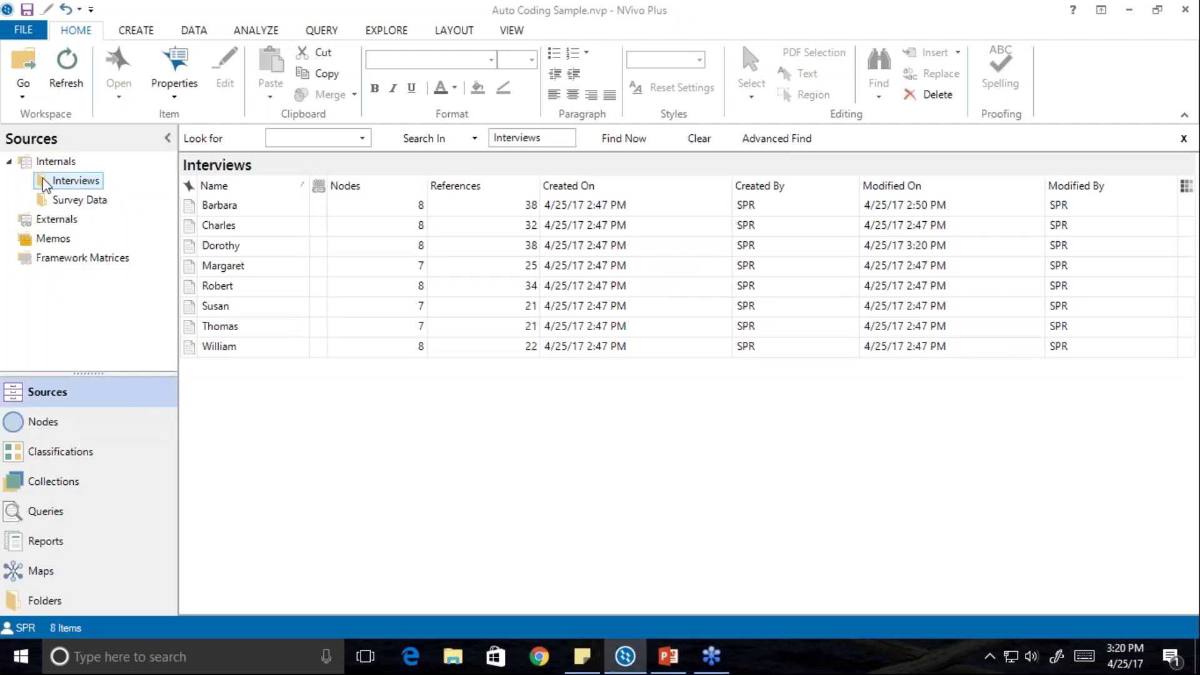
click(212, 204)
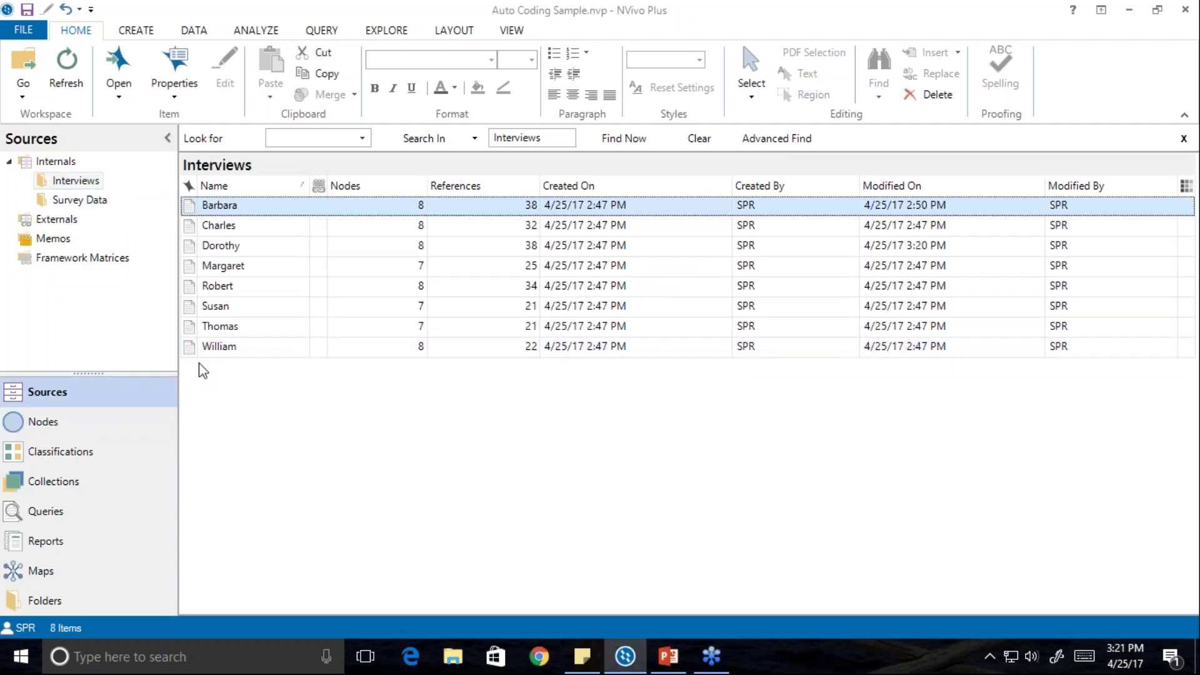
shift+click(210, 347)
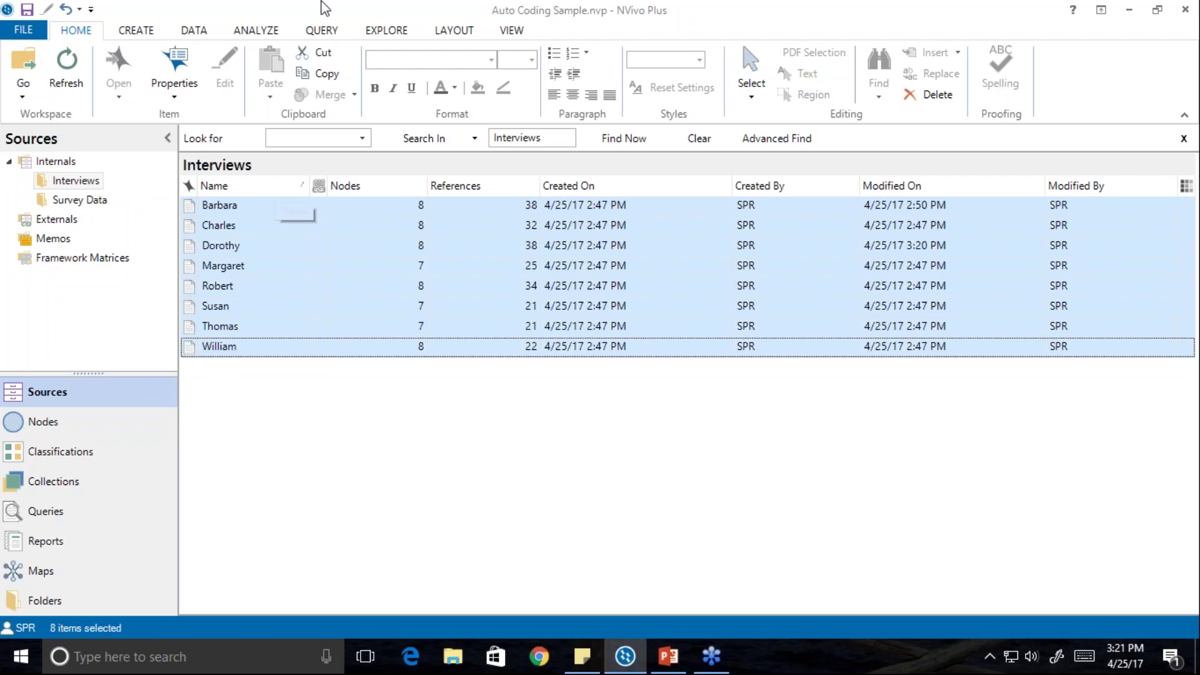
click(269, 31)
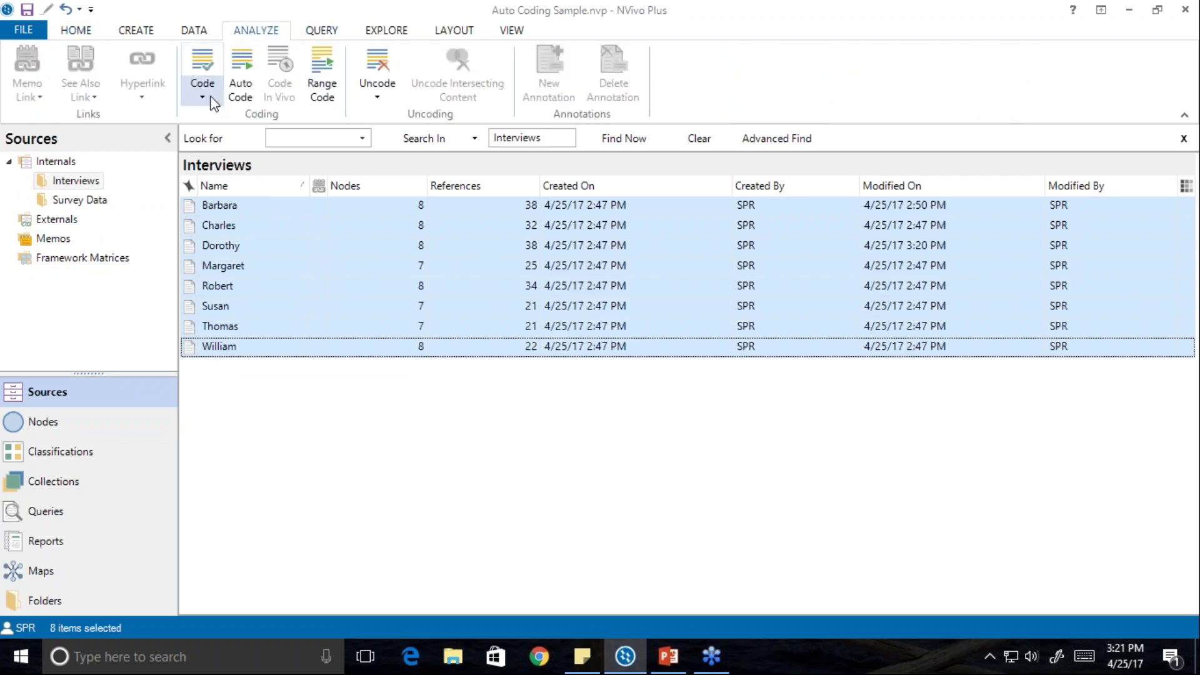
click(238, 74)
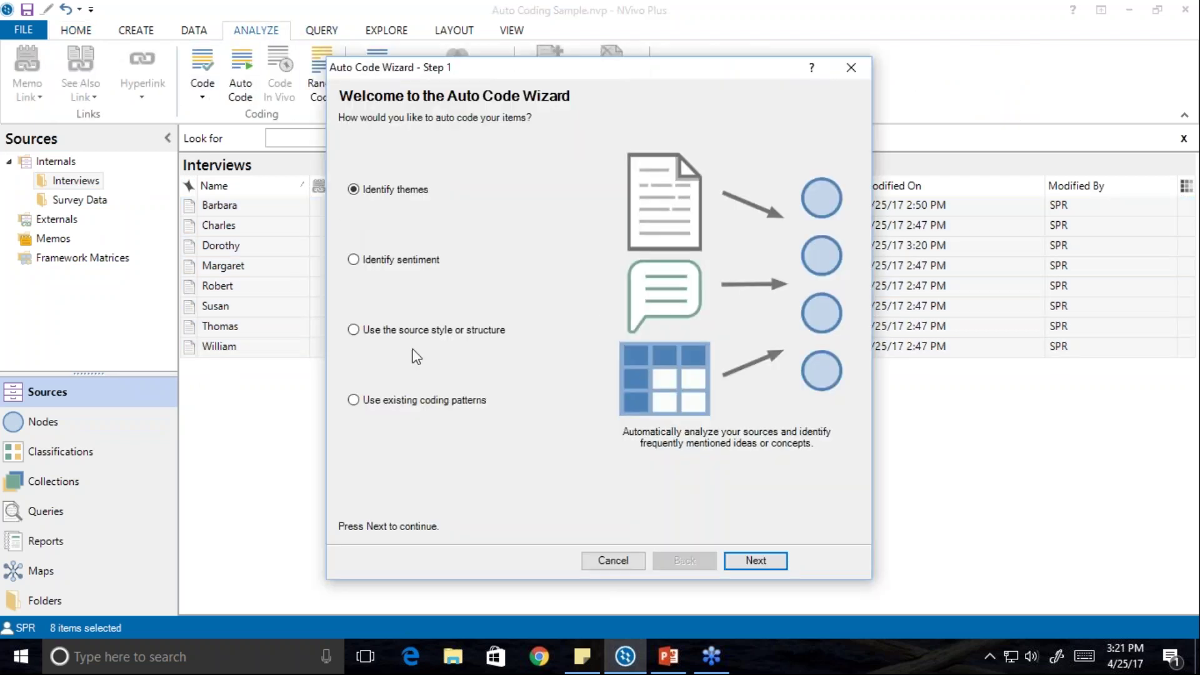
click(351, 401)
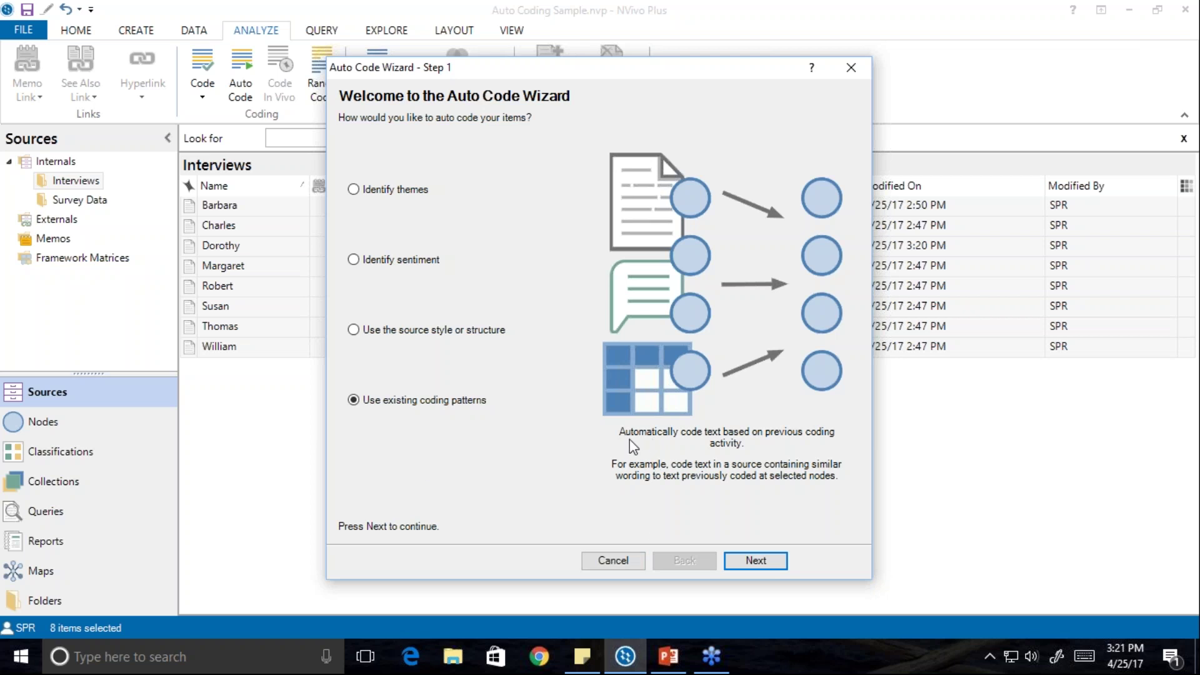
click(756, 560)
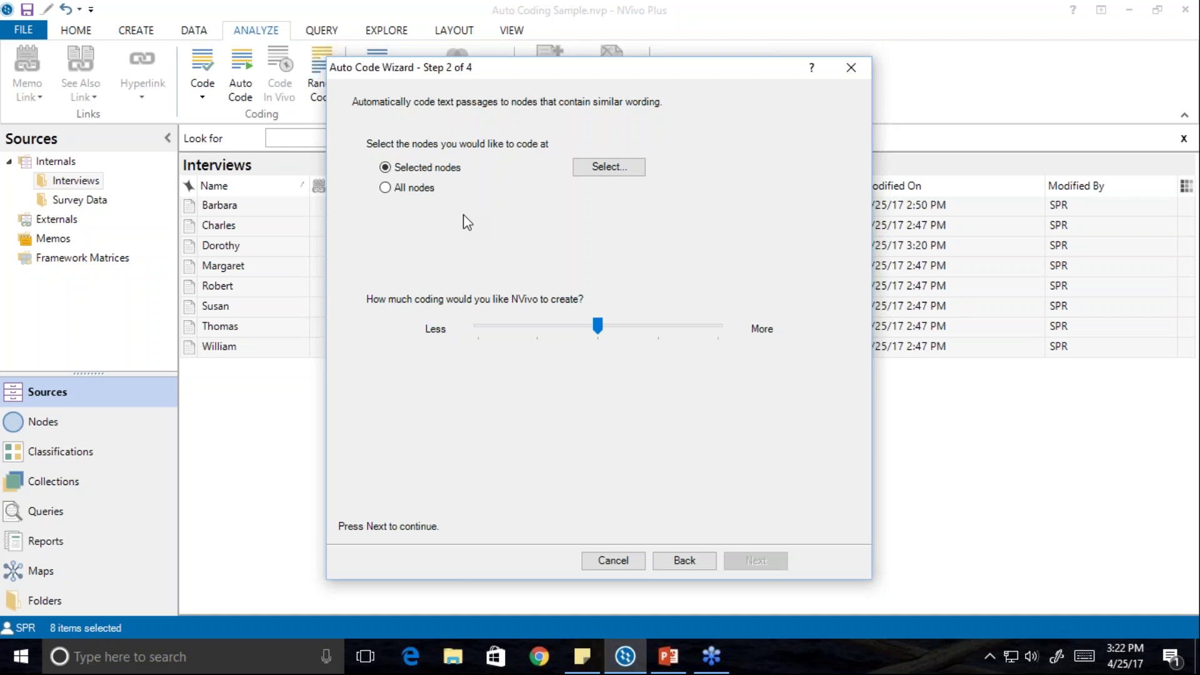
Choose the Q.1, Q.3 and Q.5 nodes under "Interviews sorted by question" as the nodes to code at.
click(595, 170)
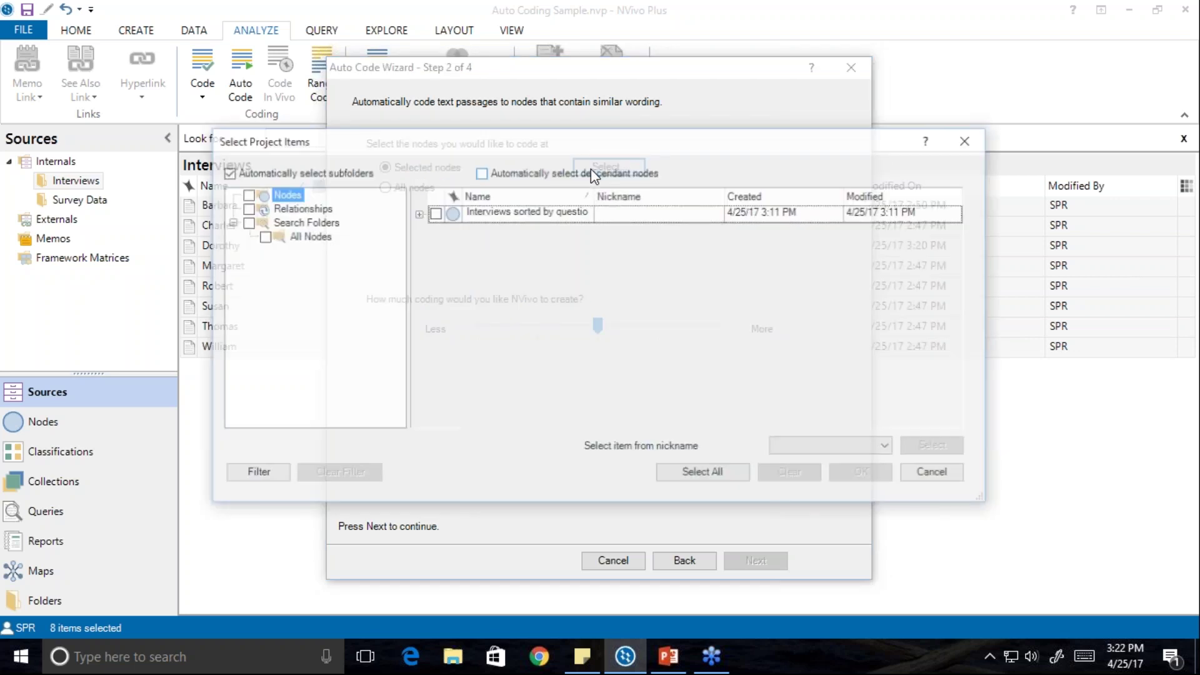
click(417, 214)
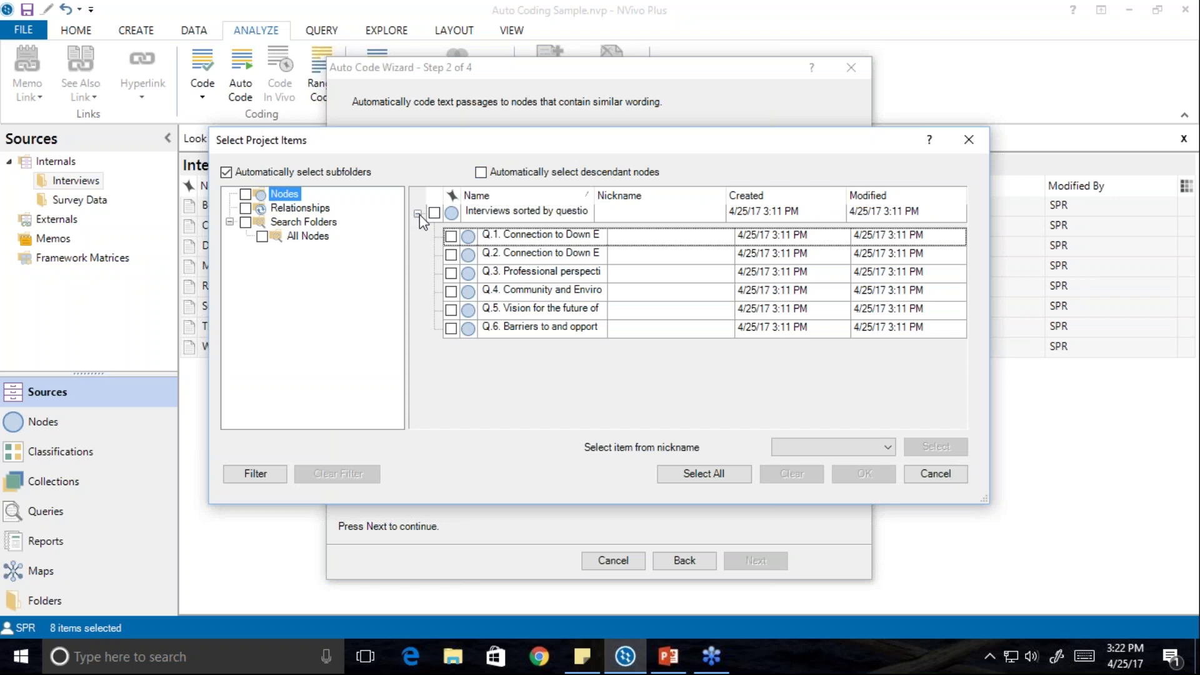
click(450, 235)
click(450, 273)
click(451, 309)
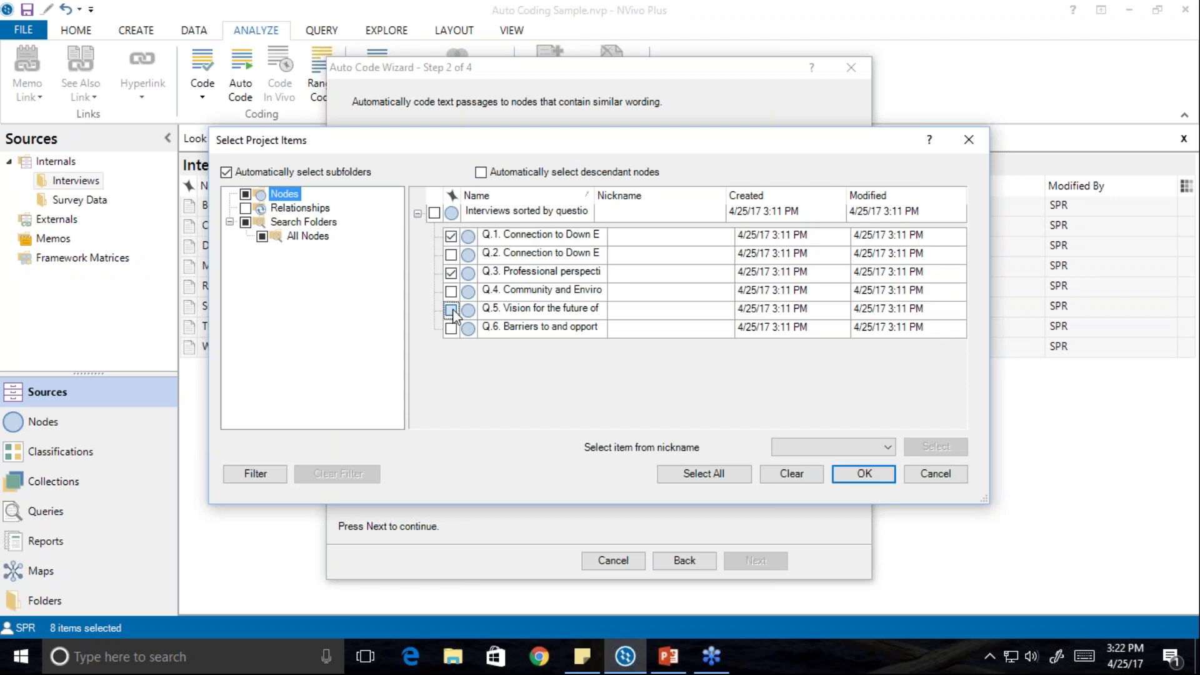
click(850, 473)
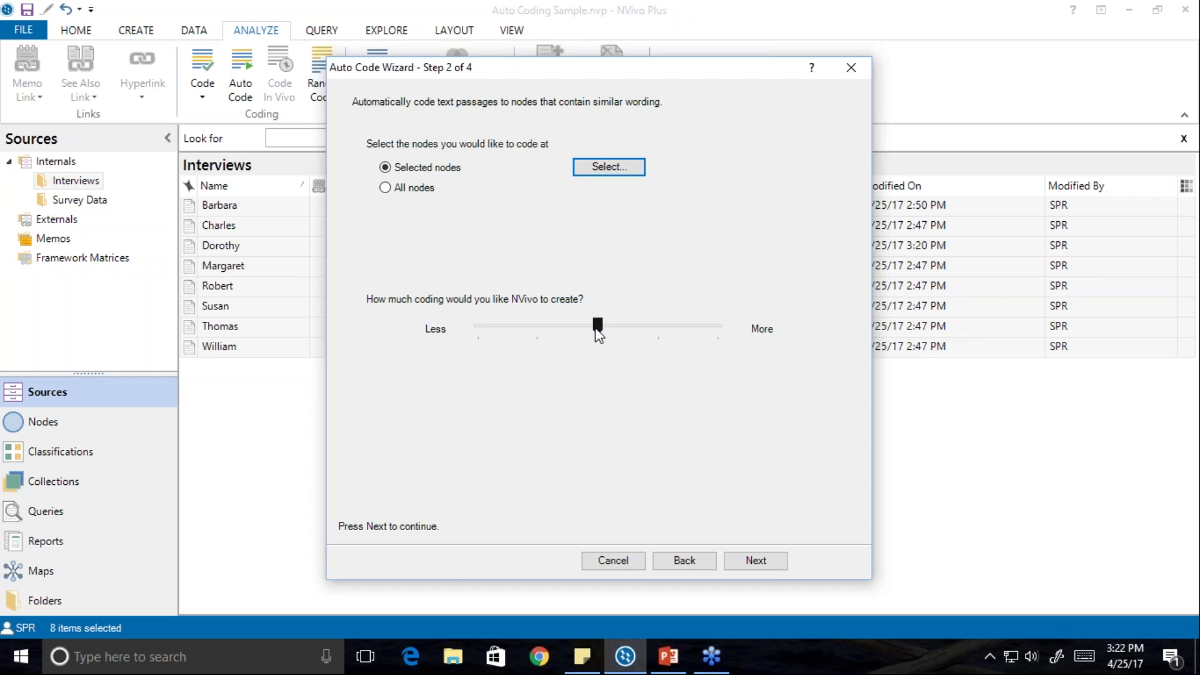
Leave the amount of coding midway between Less and More and run the existing coding patterns check.
drag(598, 334, 483, 333)
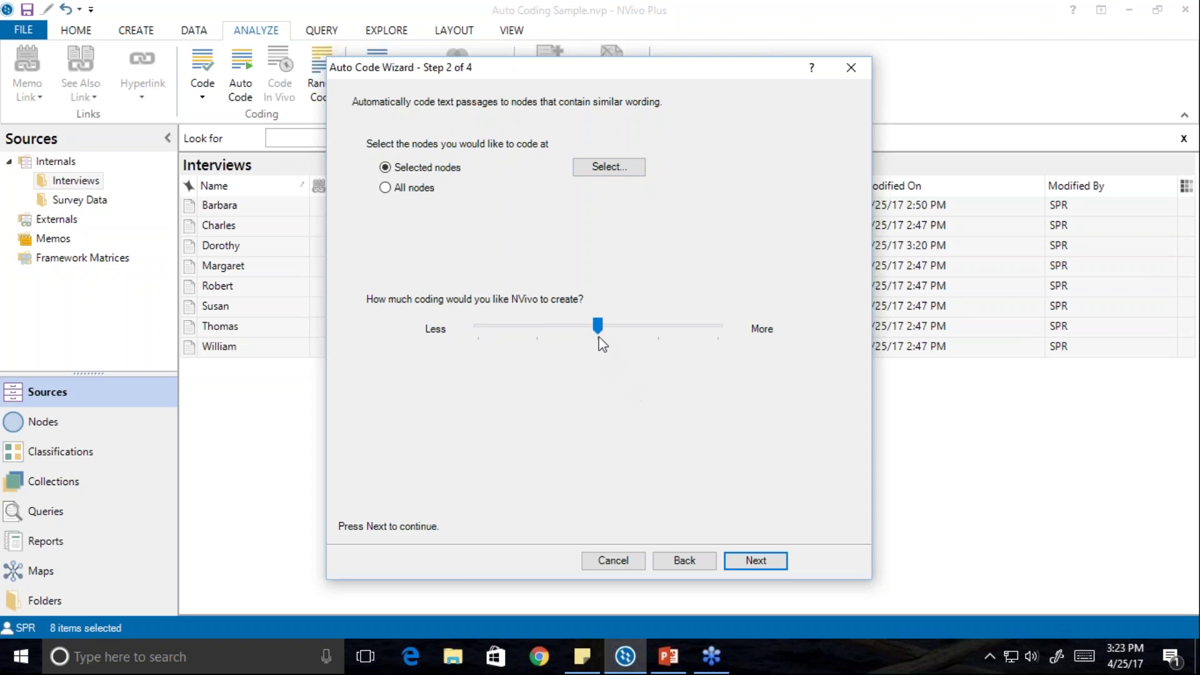
mouse_move(597, 325)
mouse_down()
mouse_move(737, 337)
mouse_move(609, 330)
mouse_up()
click(757, 568)
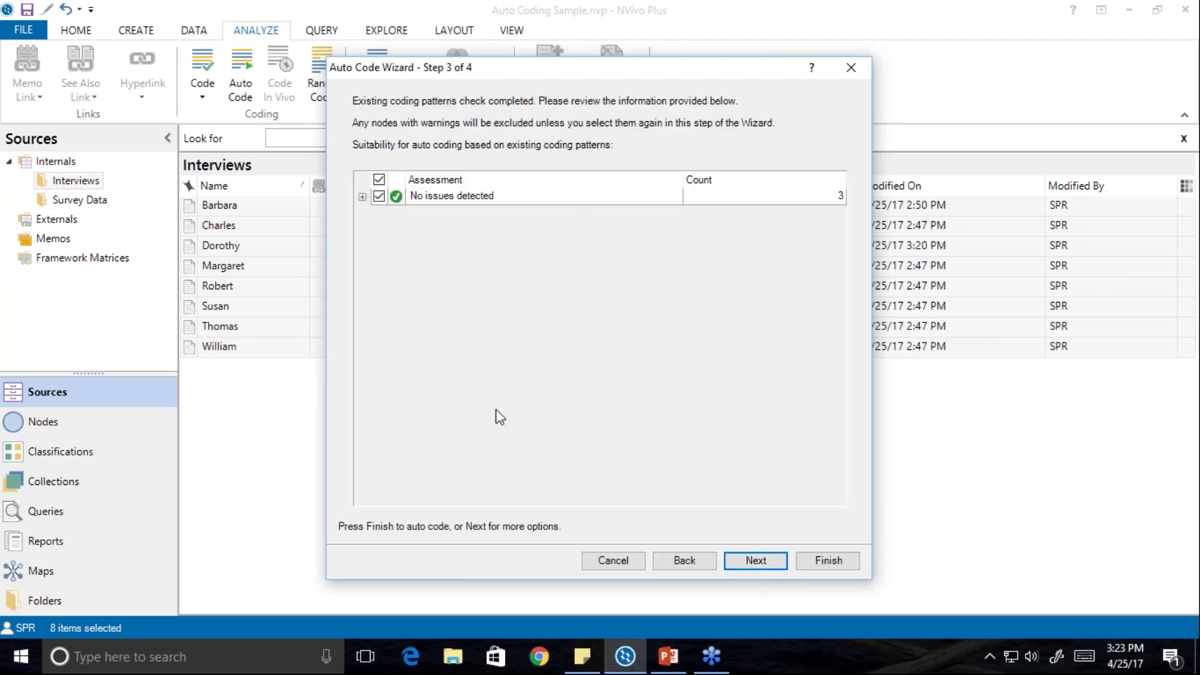
Expand the assessed nodes, keep them all included, and run the auto coding with text passages coded by sentences.
click(361, 197)
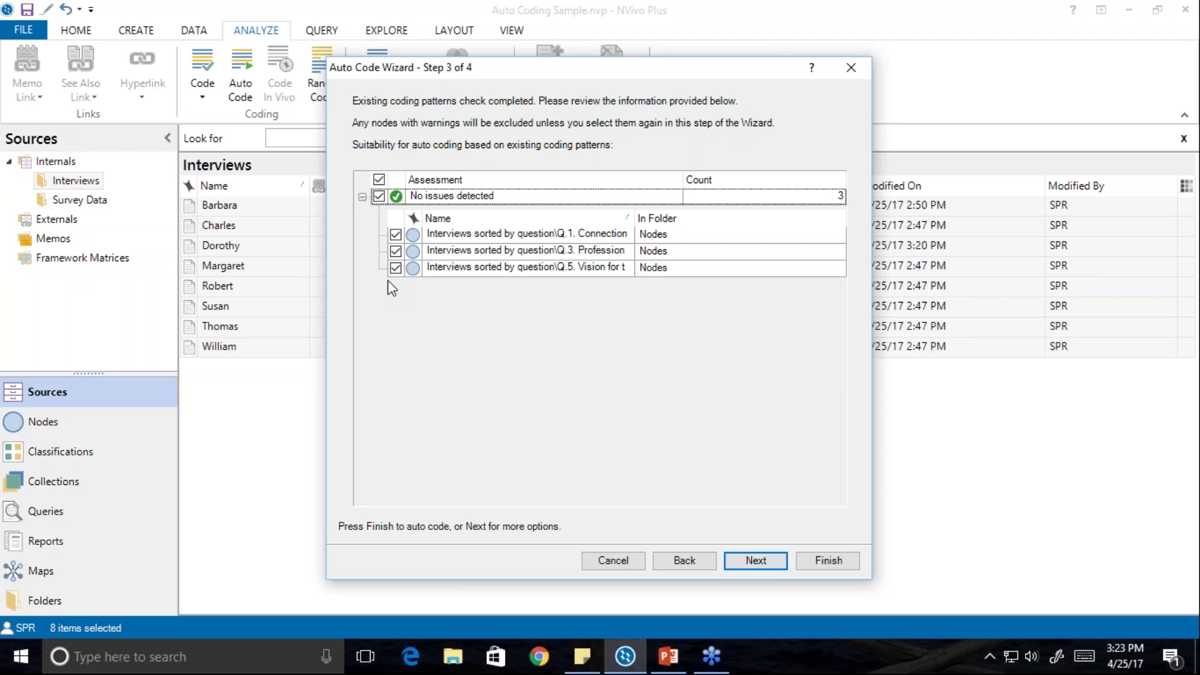
click(761, 561)
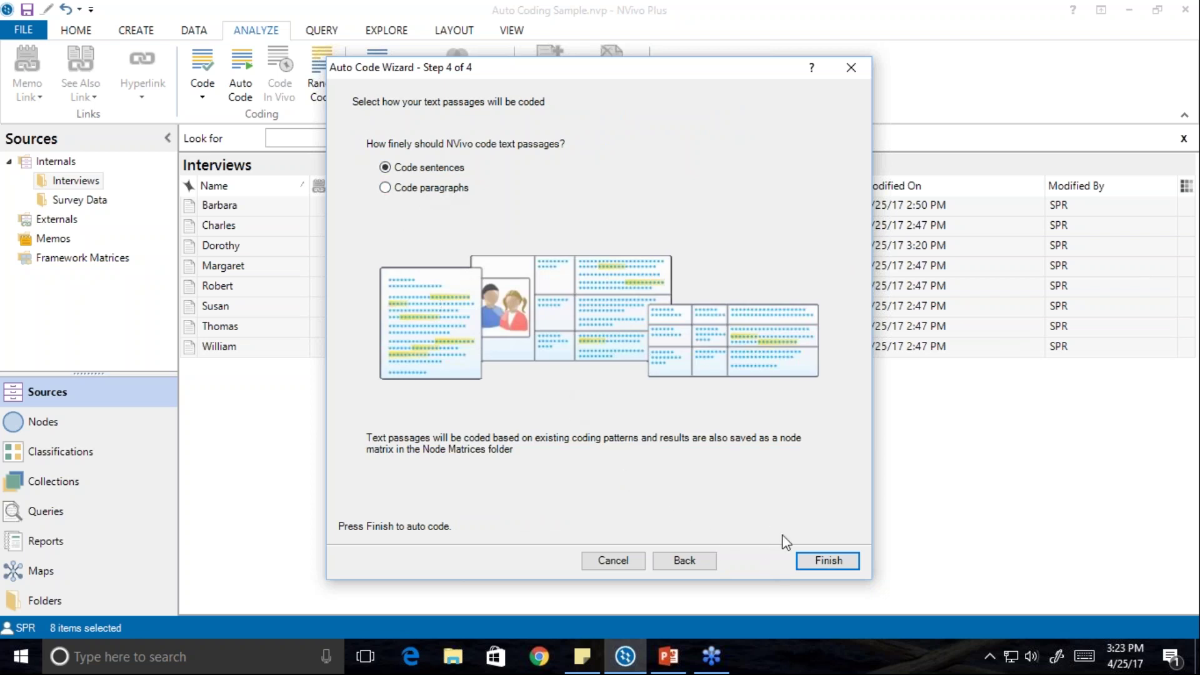
click(827, 561)
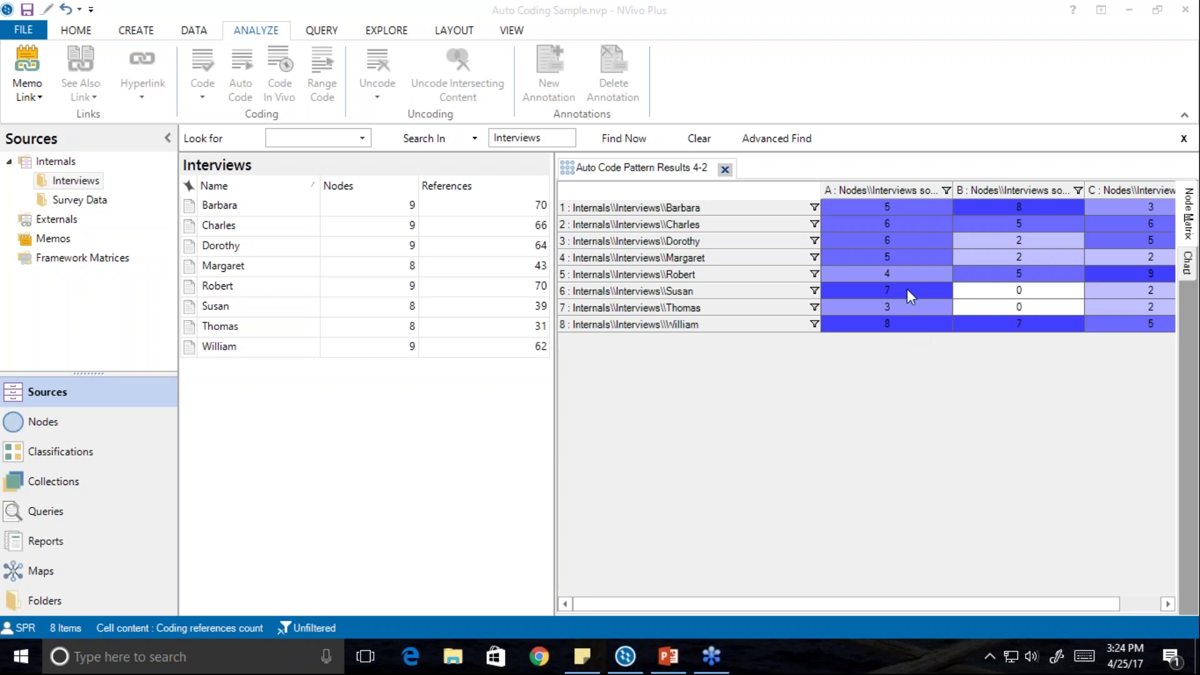
Open the fourth transcript's cell in the first node column of the results matrix and review its coded references.
double_click(905, 258)
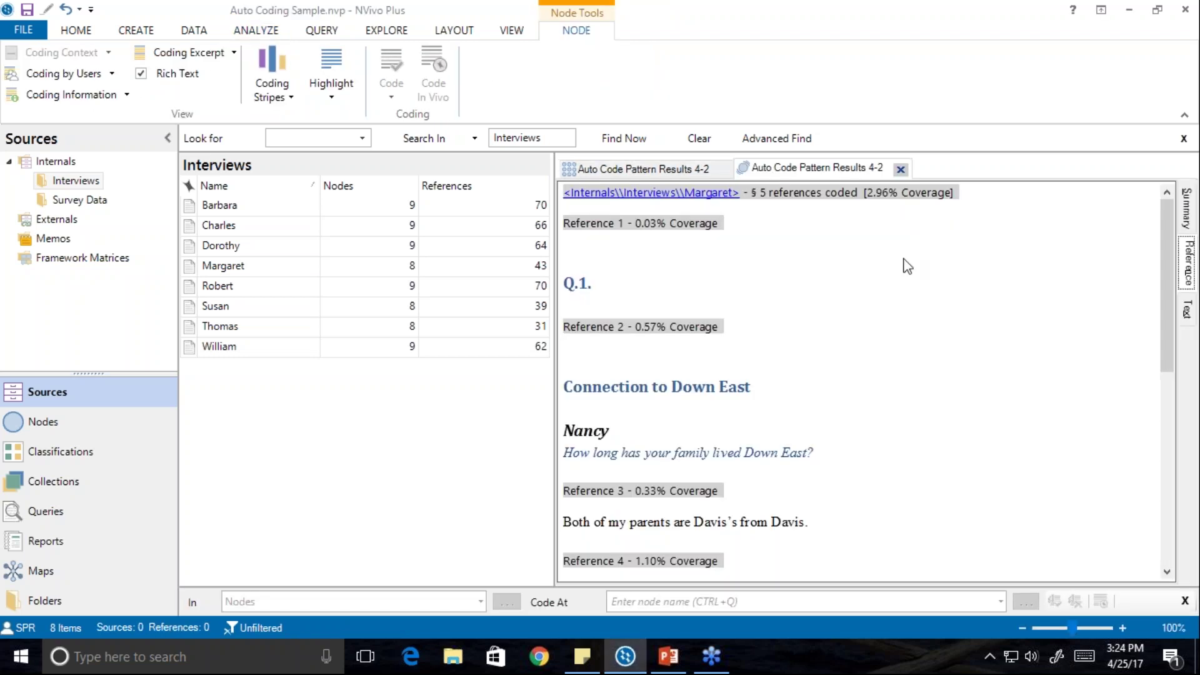
scroll(898, 313, down, 5)
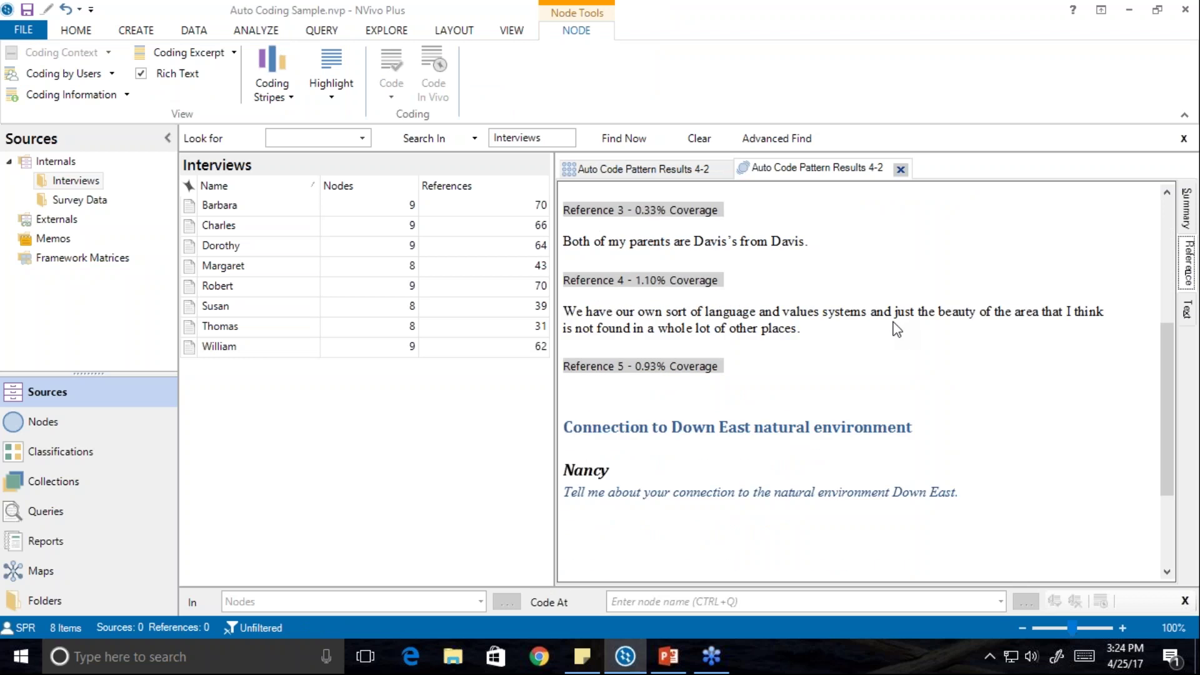
scroll(897, 329, down, 3)
scroll(897, 329, up, 3)
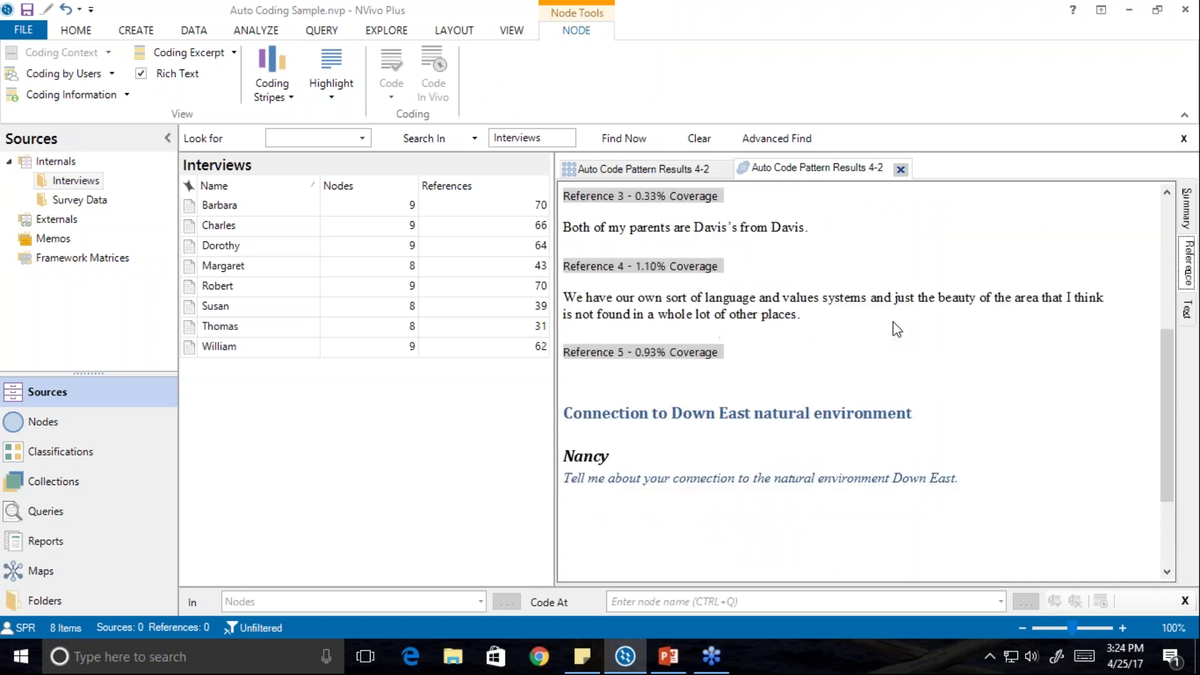
Close the coded references and reopen the fourth transcript's cell in the first node column to review them again.
scroll(897, 329, up, 2)
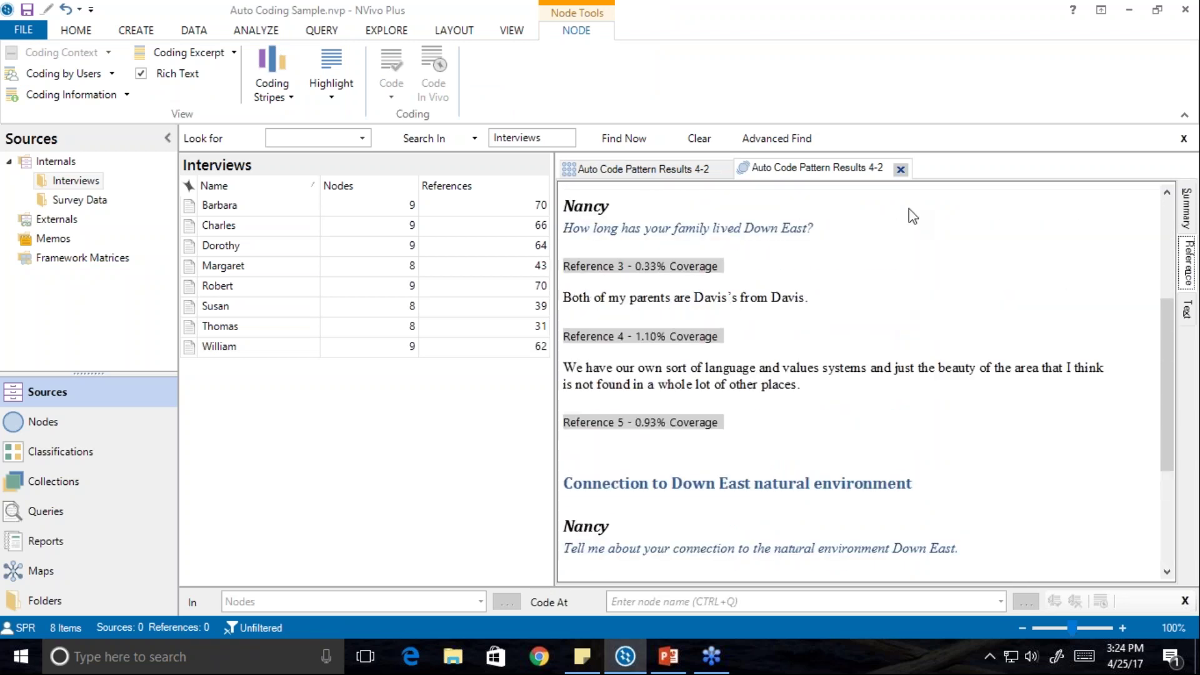
click(901, 170)
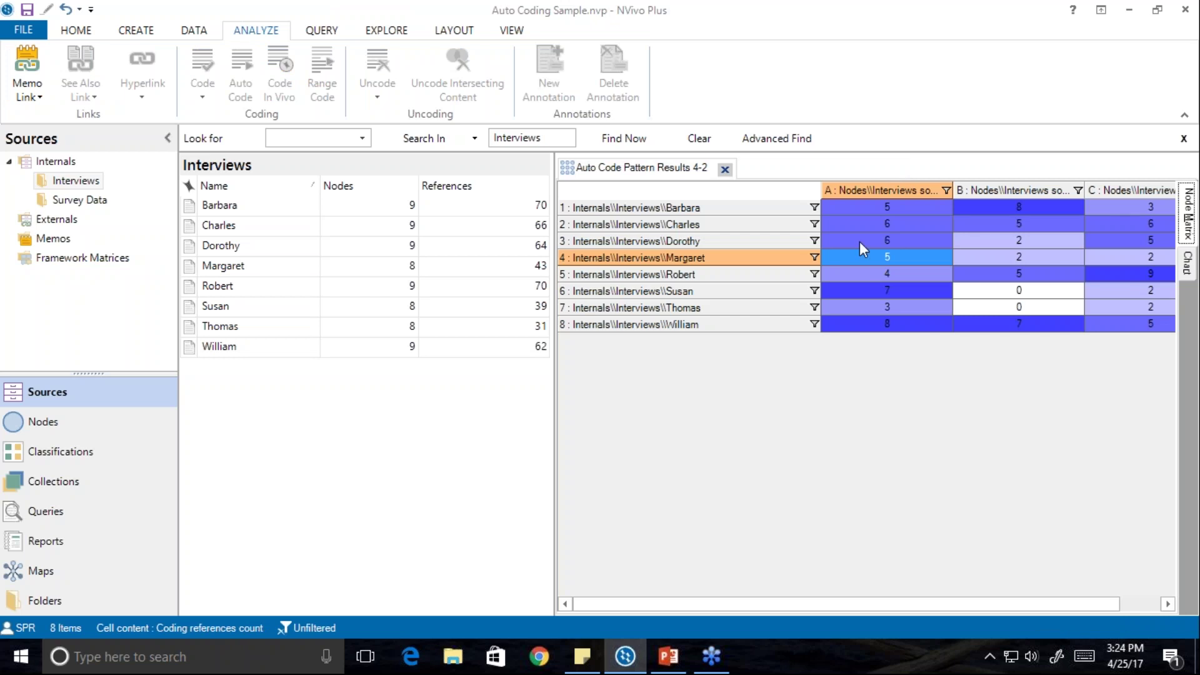
click(876, 256)
double_click(877, 256)
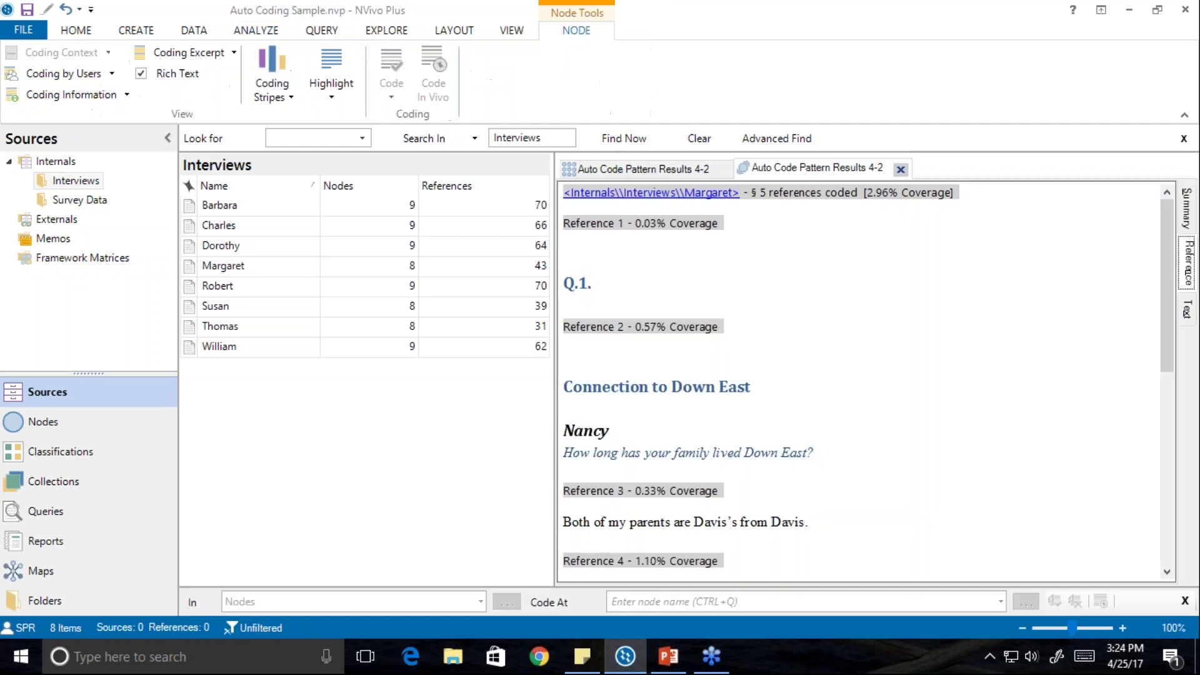
scroll(802, 492, down, 2)
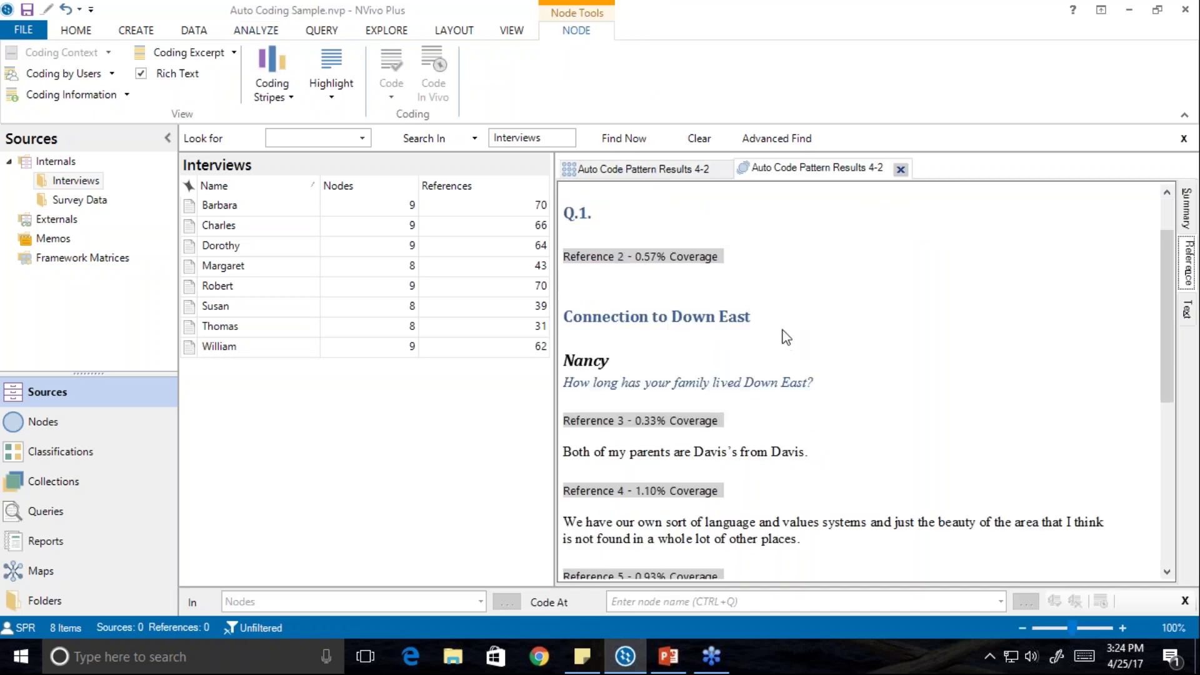
Check the uncoding option for the "Connection to Down East" passage under Reference 2 without applying it, and close the references and results matrix.
drag(813, 382, 553, 309)
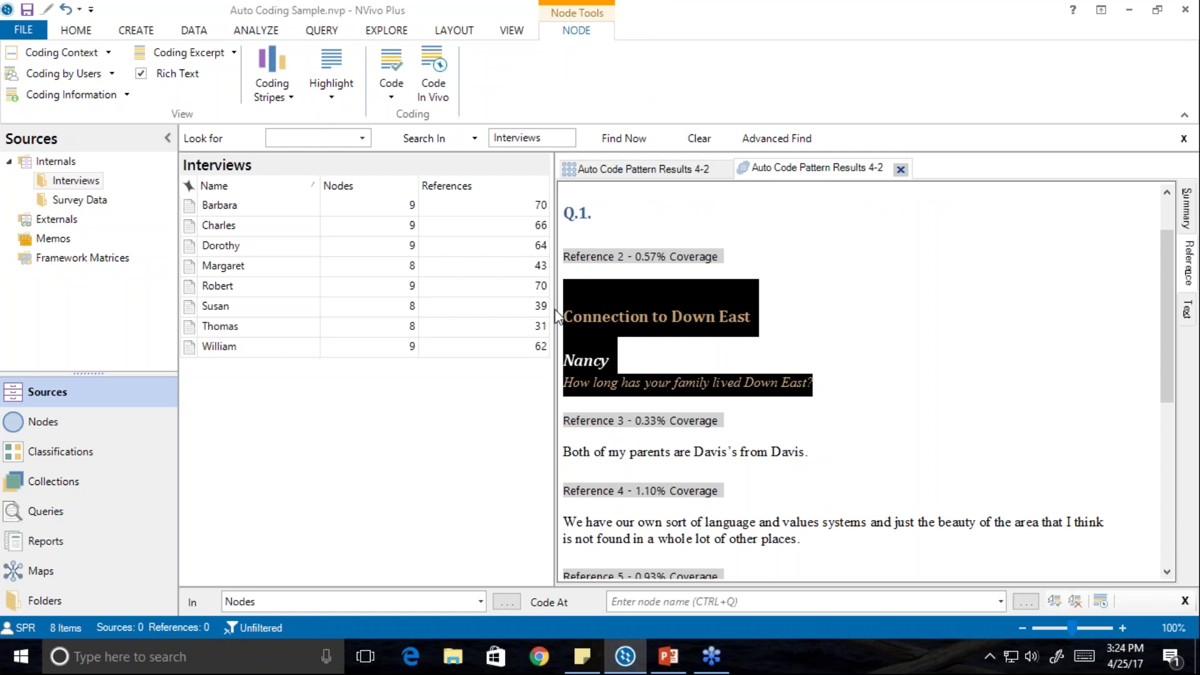
right_click(608, 321)
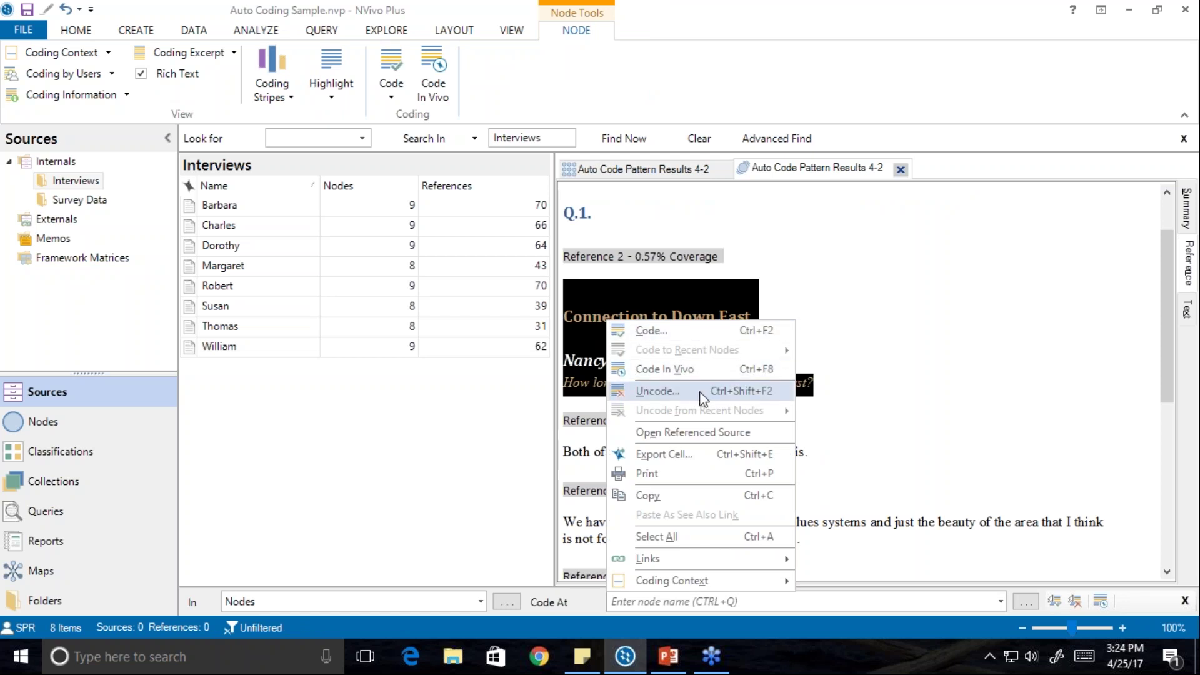
click(935, 299)
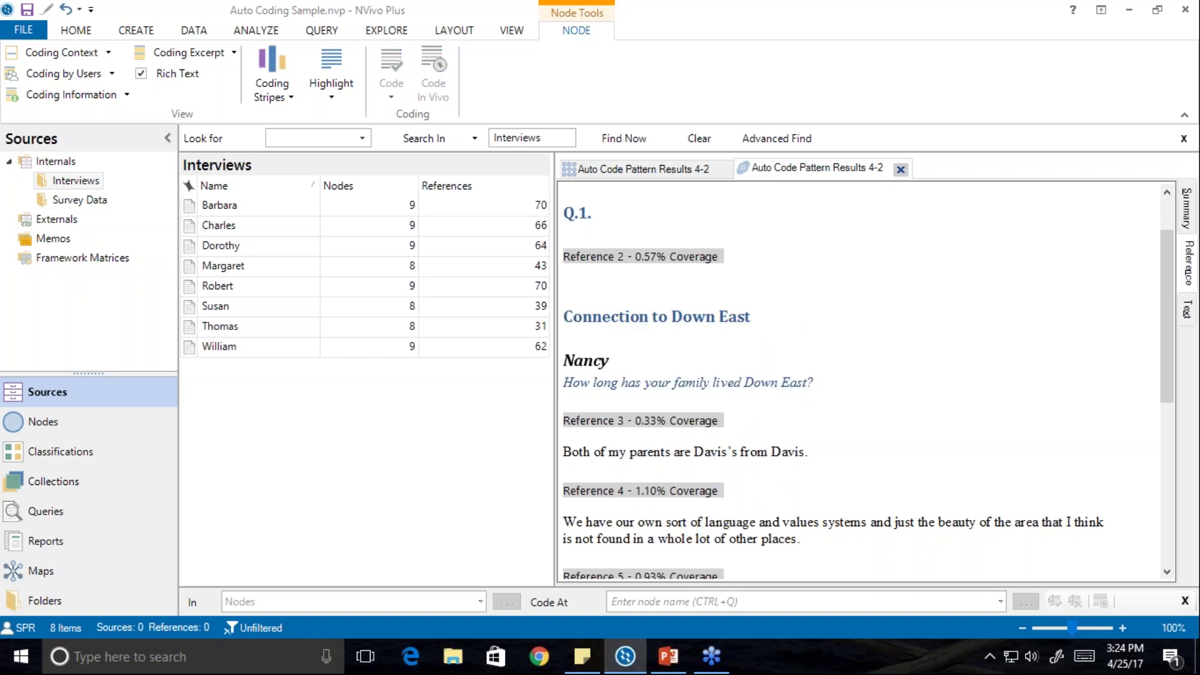
click(900, 170)
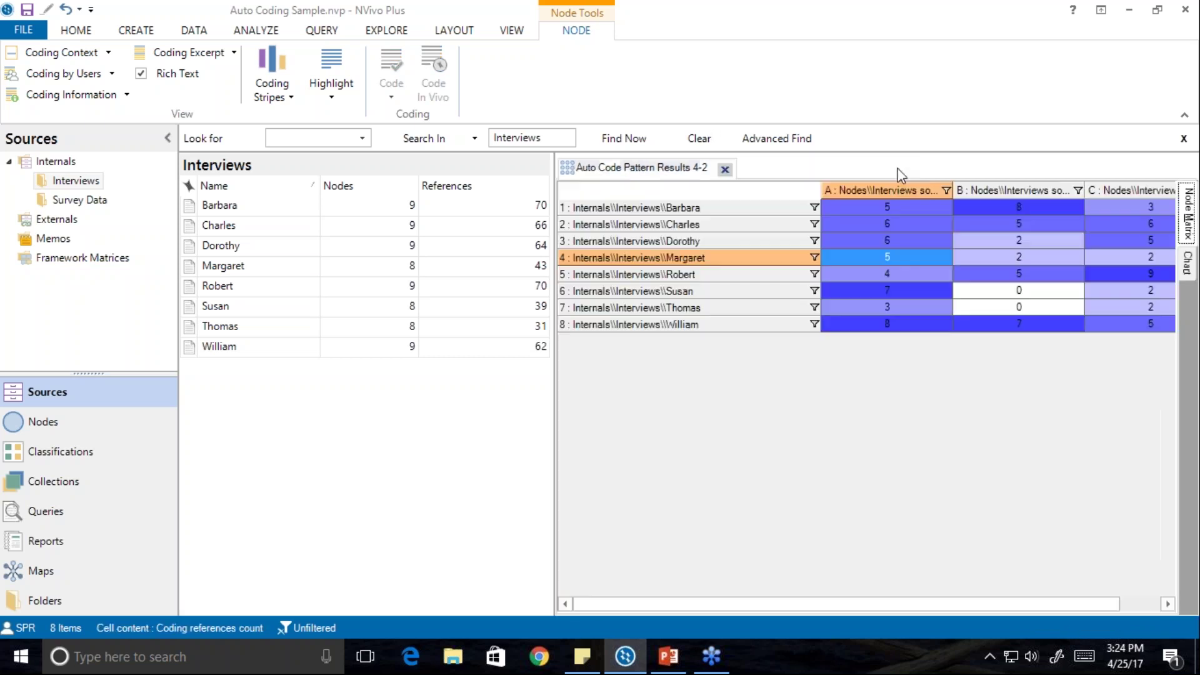
click(725, 169)
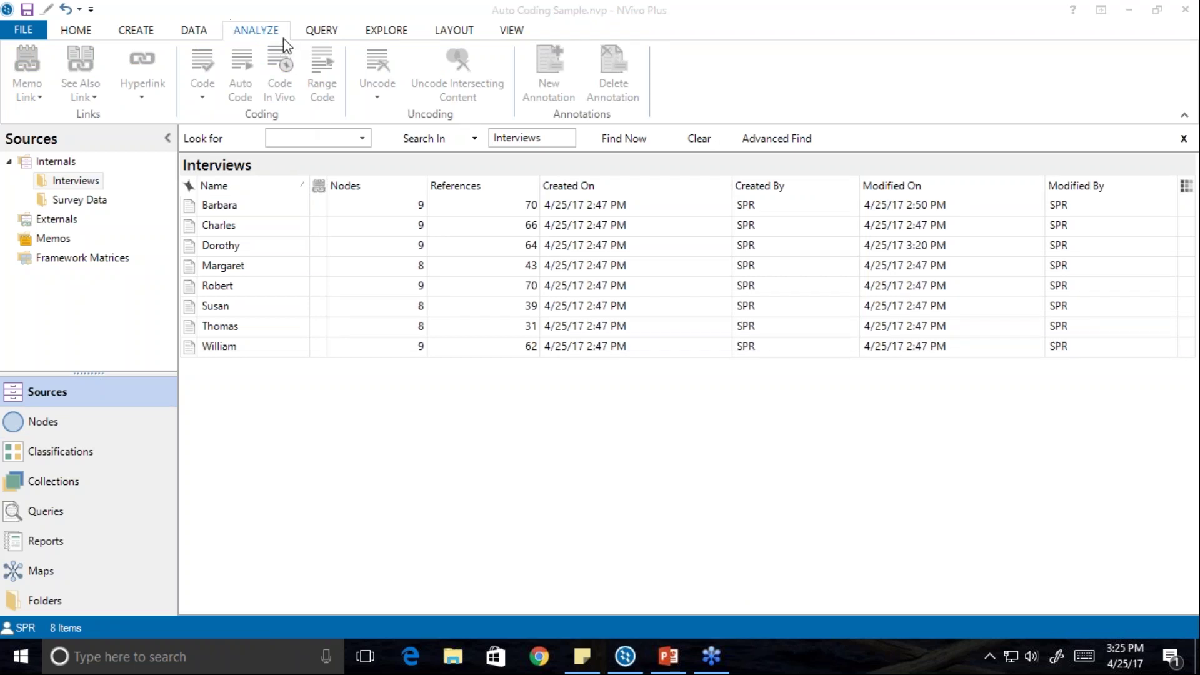
Select all eight interview transcripts and start auto coding them by identifying themes.
click(233, 209)
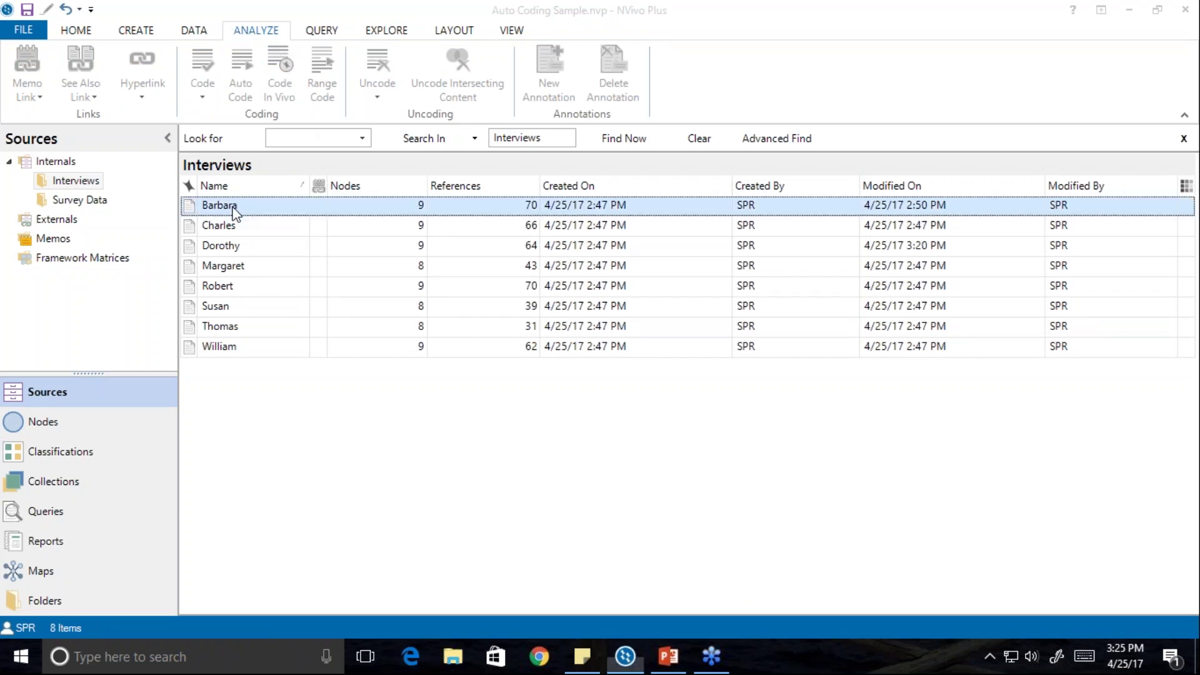
shift+click(215, 351)
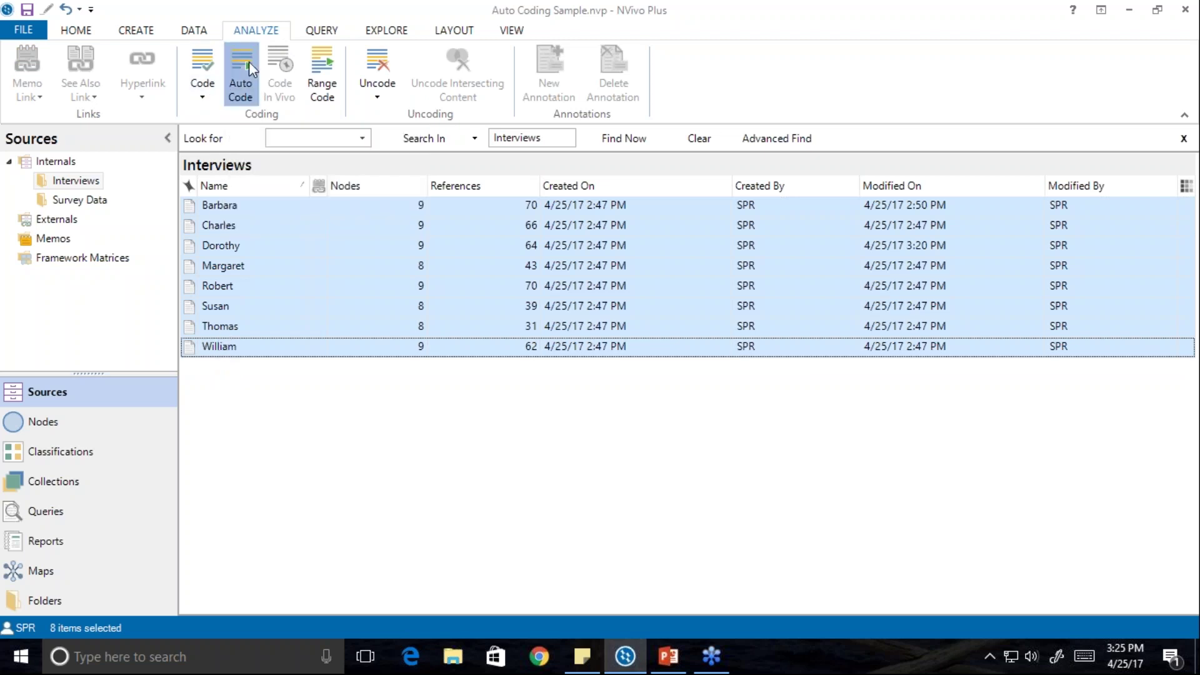
click(250, 87)
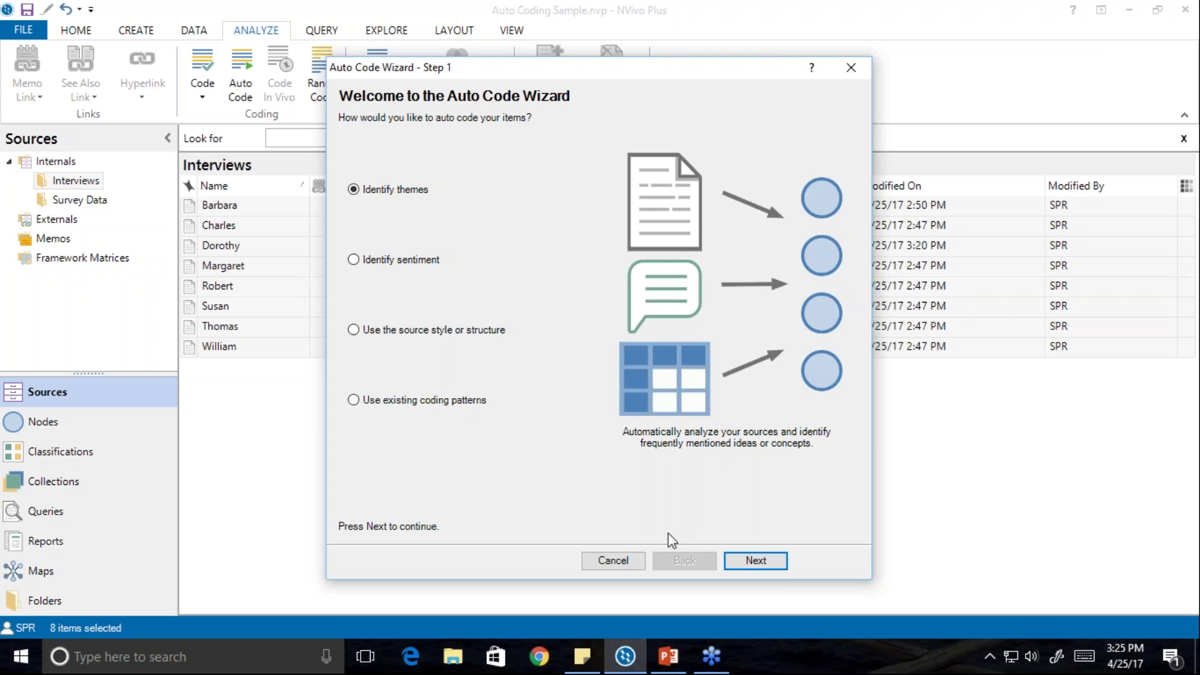
click(752, 561)
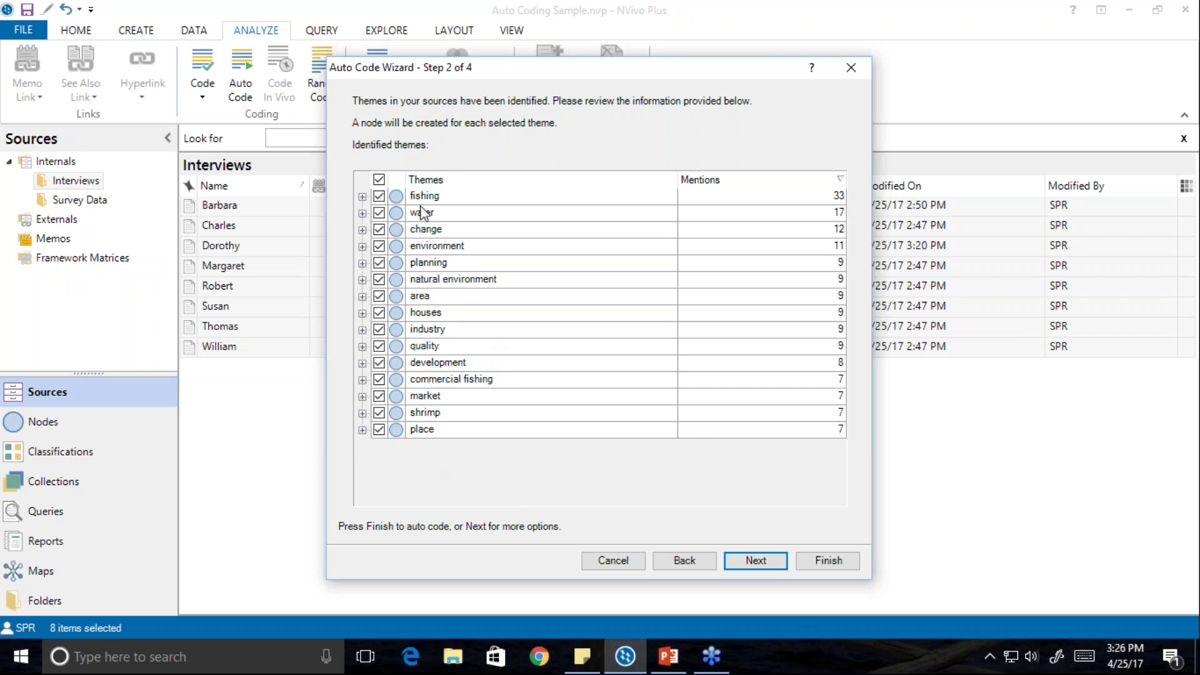
Check the subthemes under fishing and water, and exclude the place and shrimp themes from the auto coding.
click(362, 197)
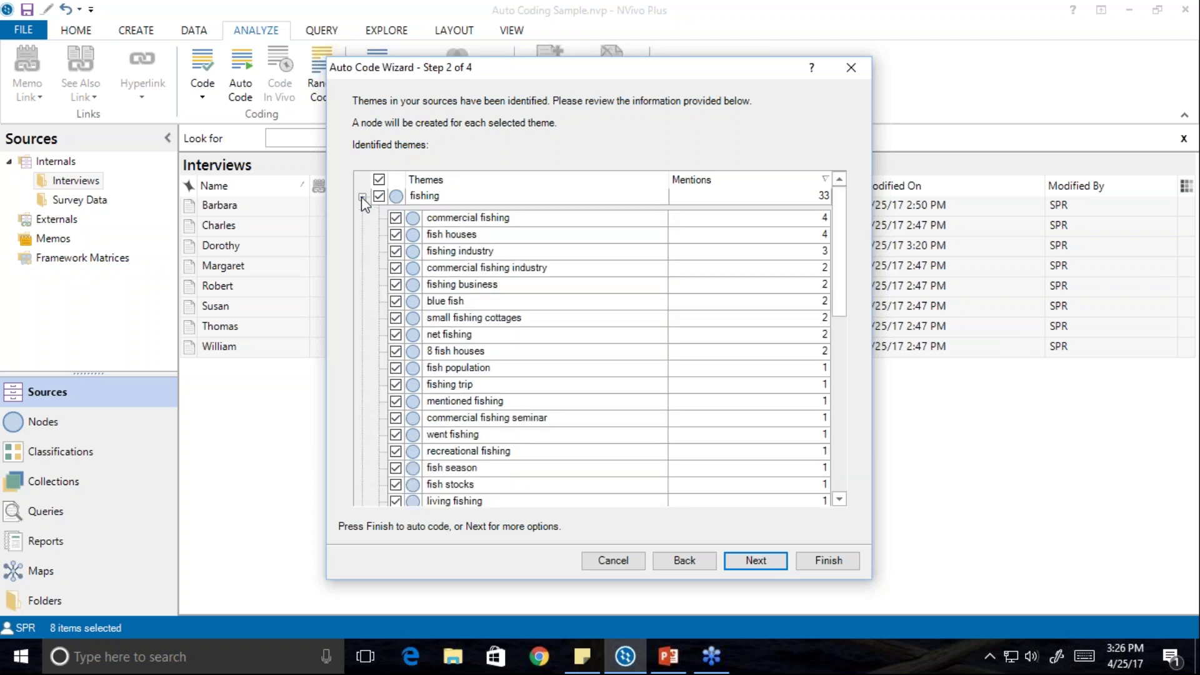
click(362, 196)
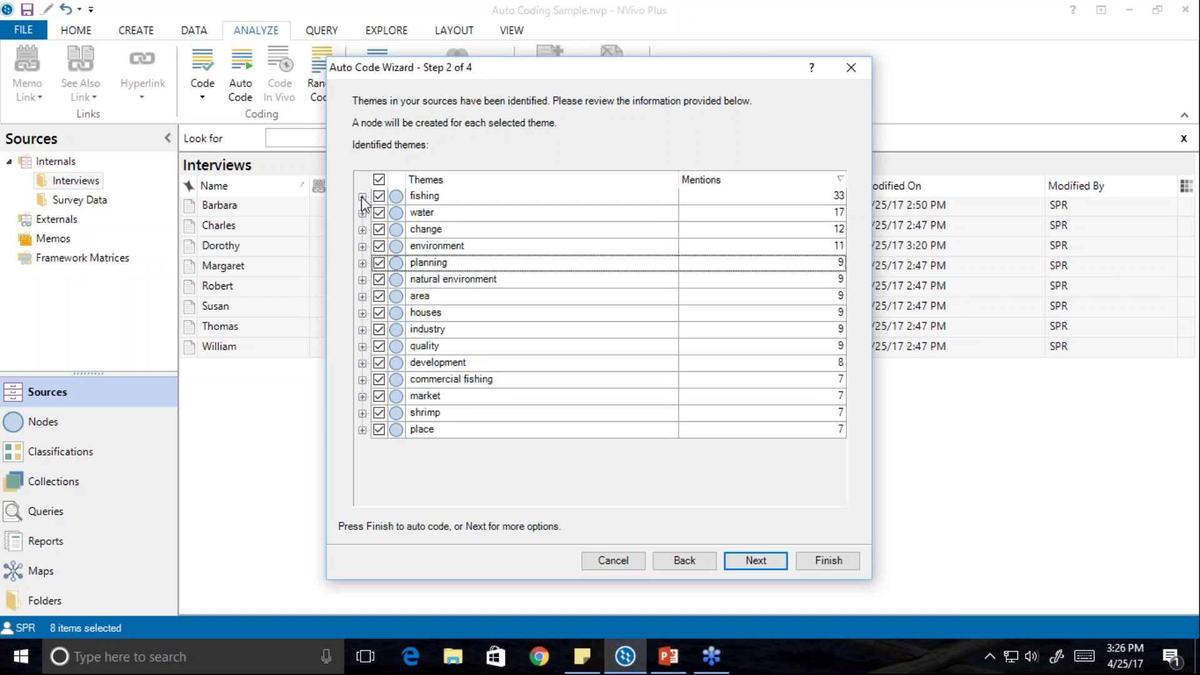
click(362, 213)
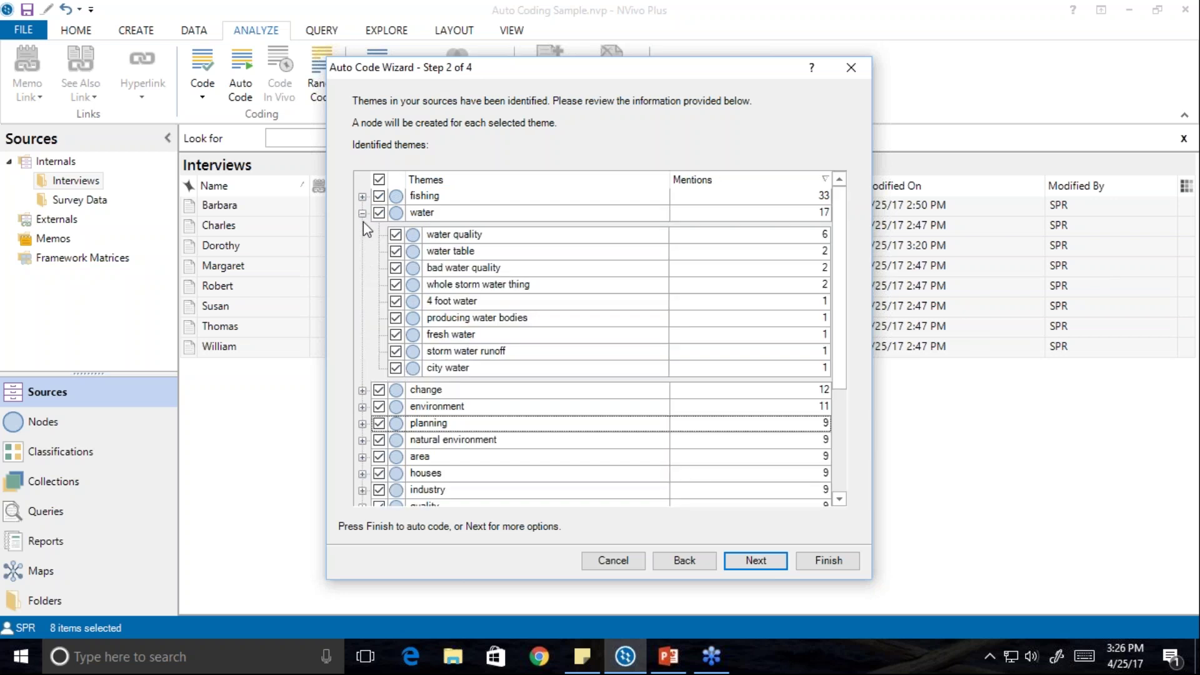
click(362, 213)
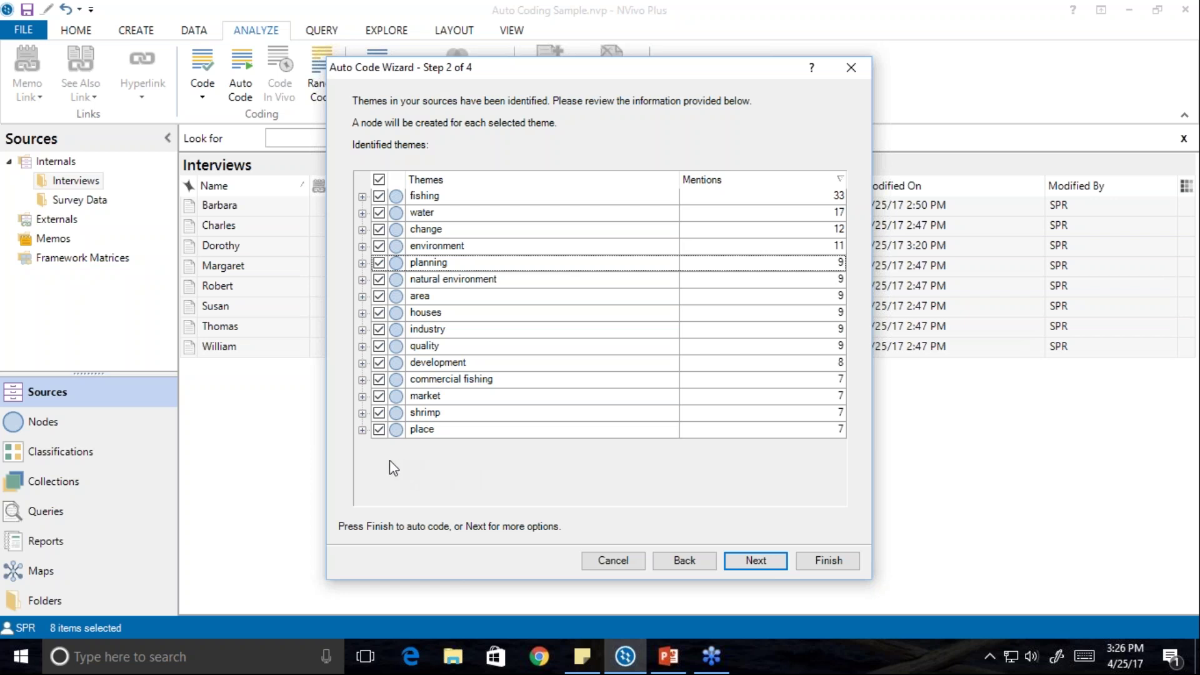
click(379, 430)
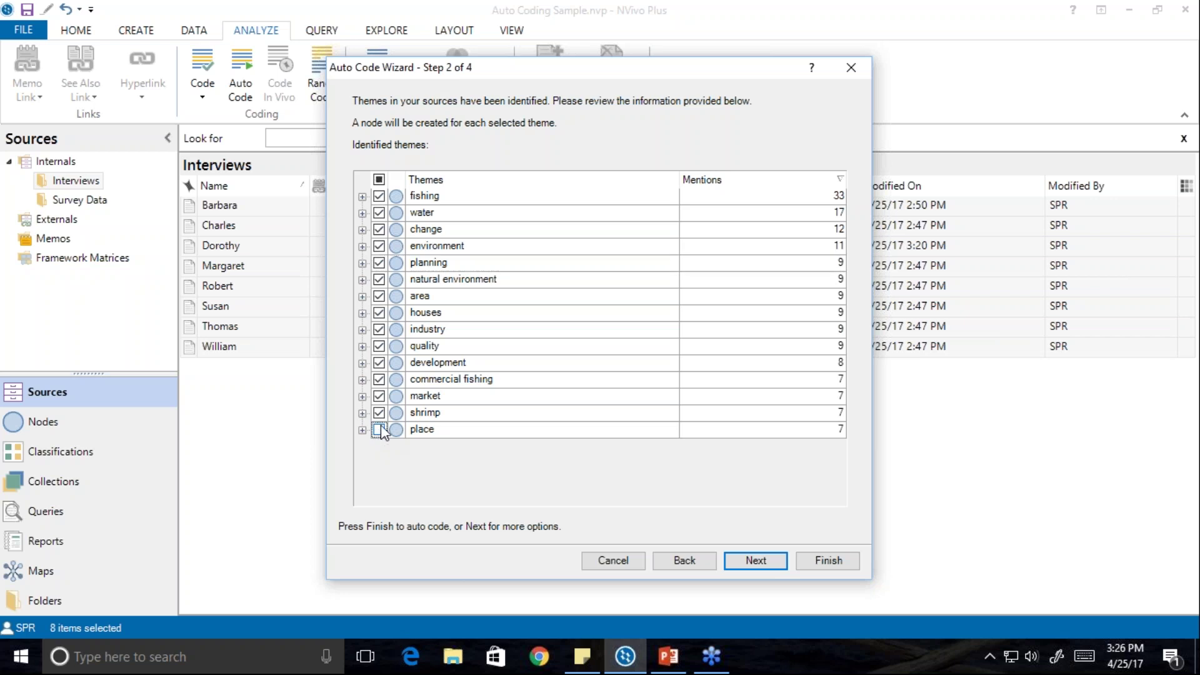
click(378, 413)
Code the text passages by sentences and run the theme auto coding into the Autocoded Themes folder.
click(755, 561)
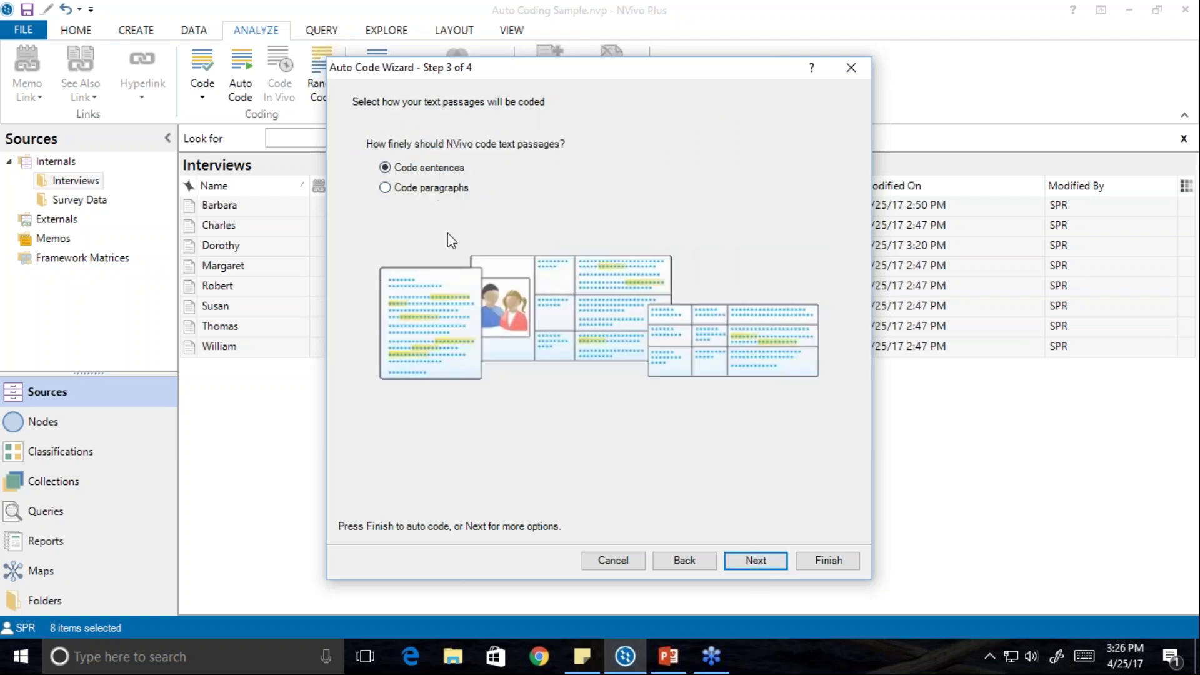
click(753, 561)
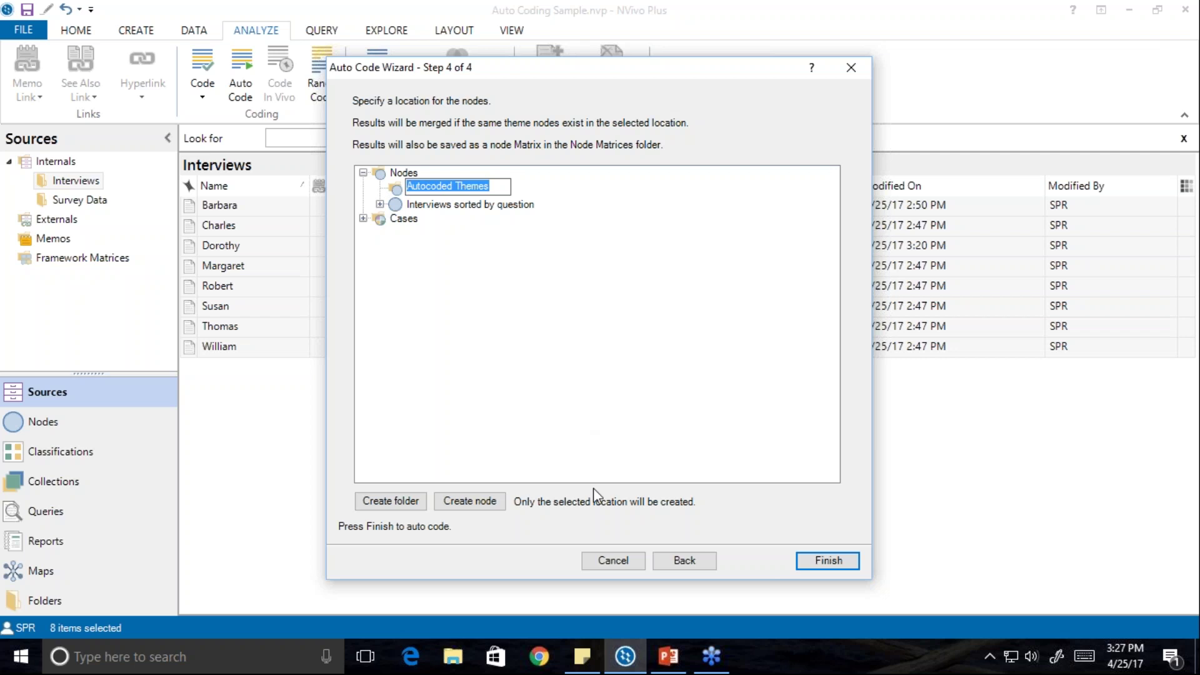
click(834, 560)
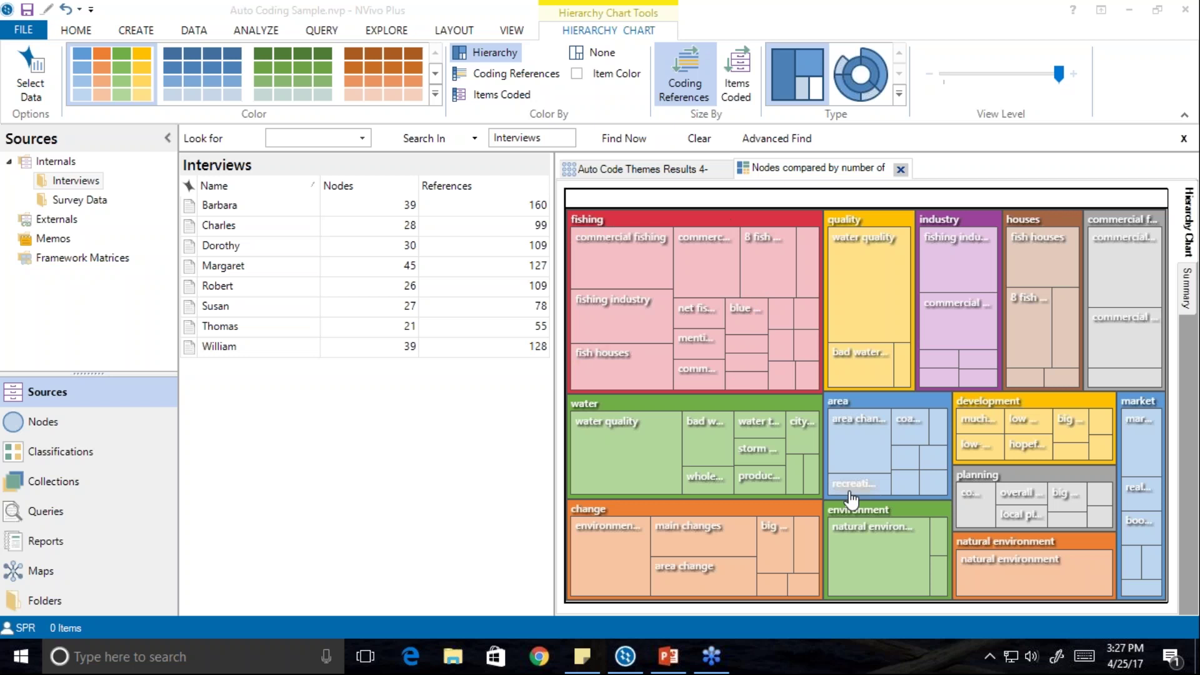
Examine the themes in the hierarchy chart and the theme results matrix, narrowing the matrix's transcript name column.
mouse_move(787, 551)
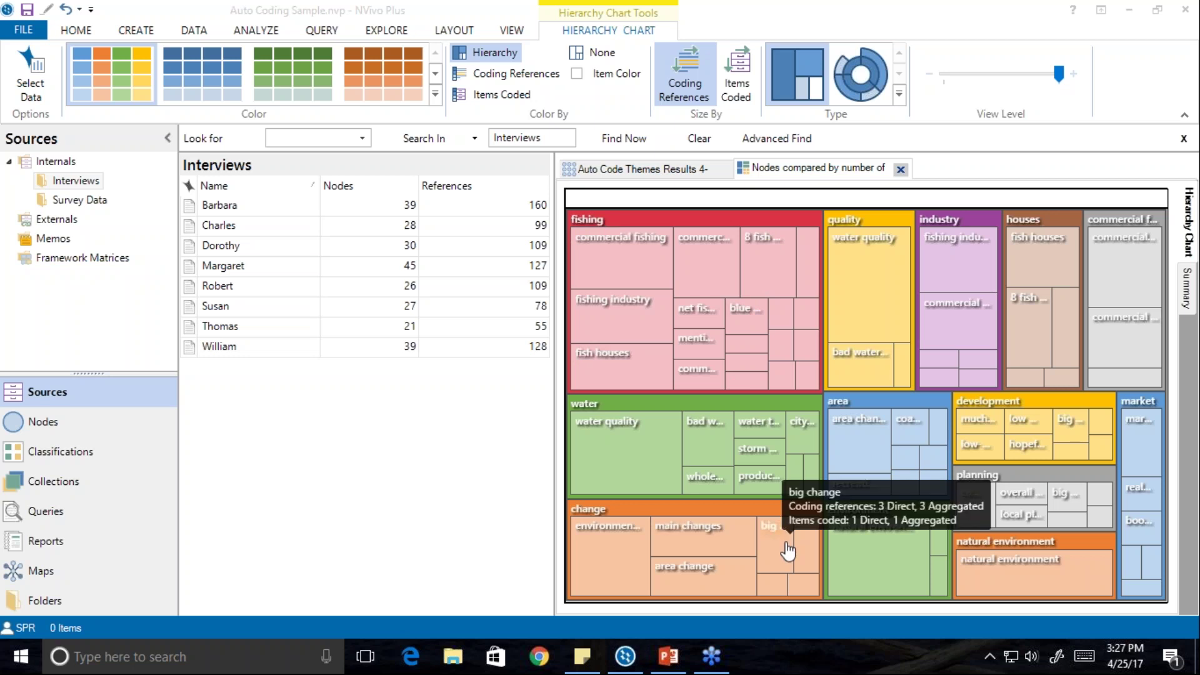
mouse_move(722, 225)
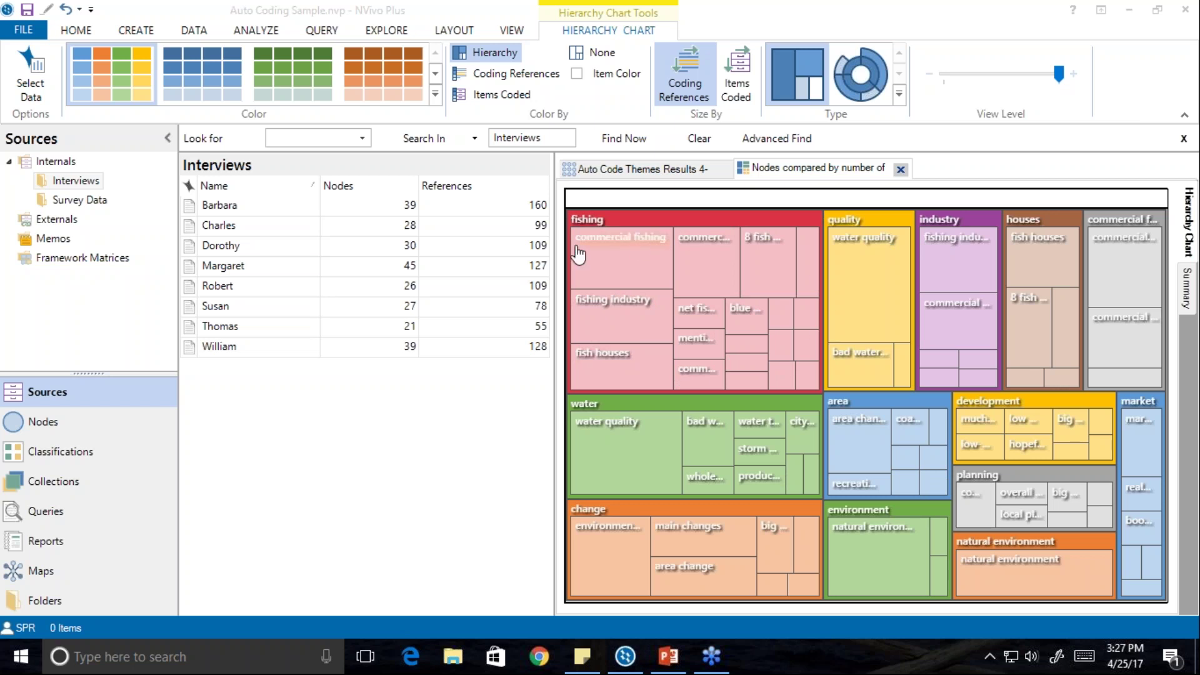
mouse_move(659, 356)
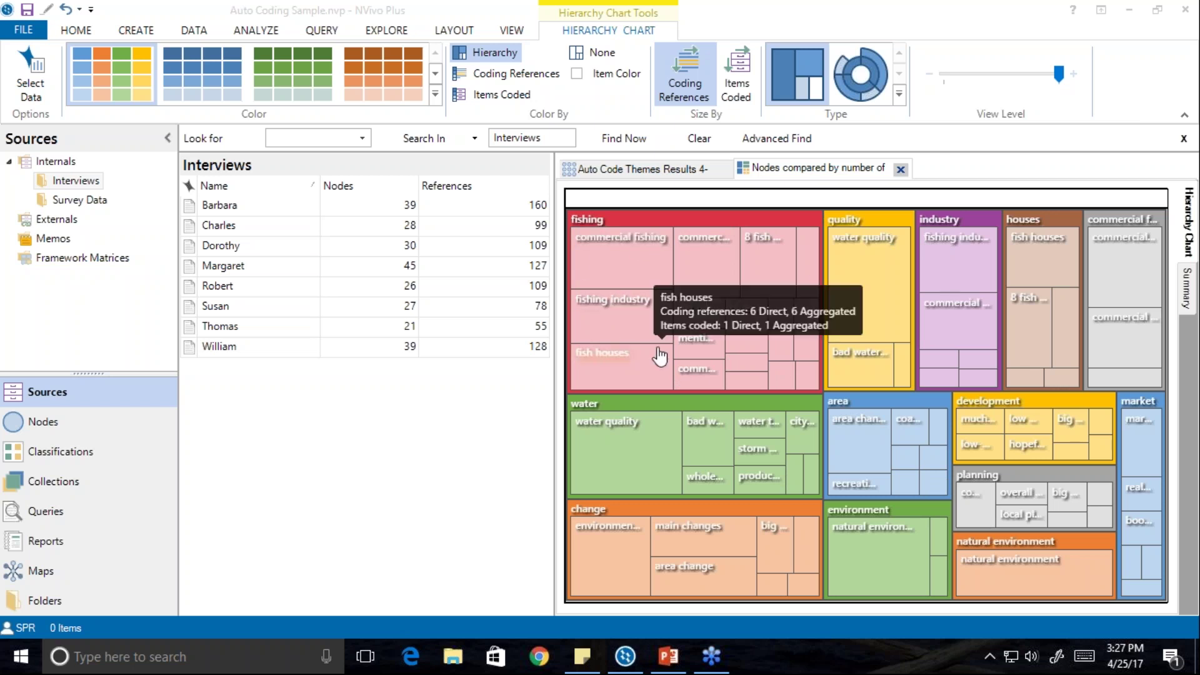
mouse_move(654, 290)
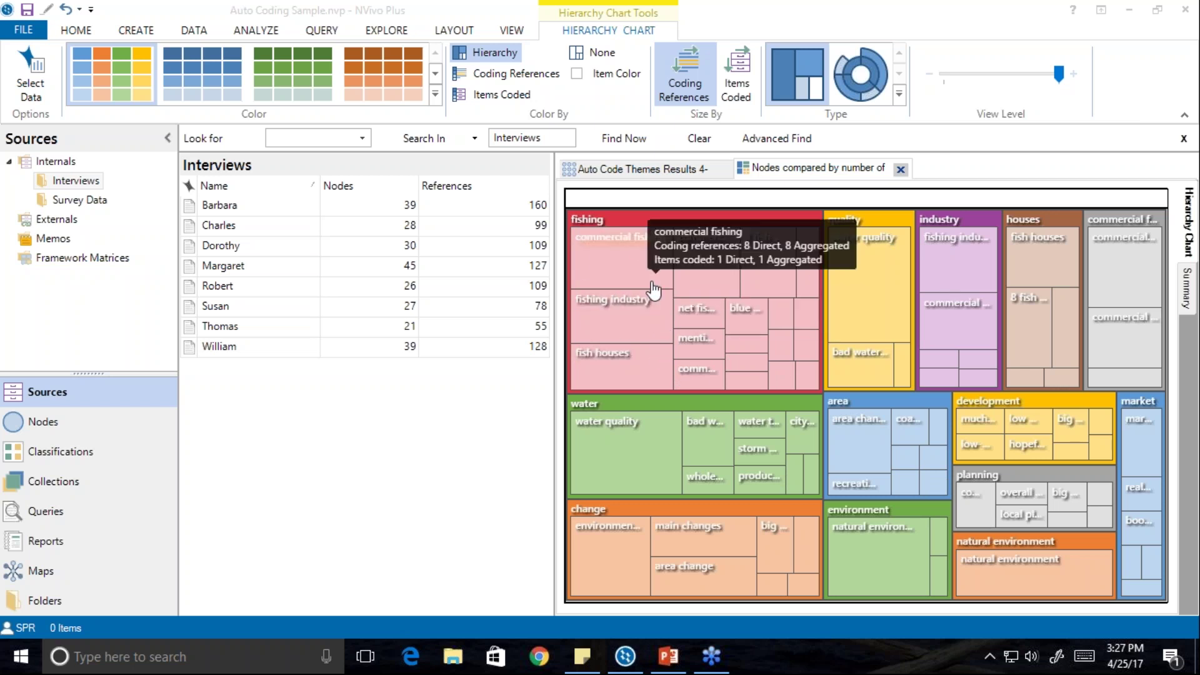
click(647, 171)
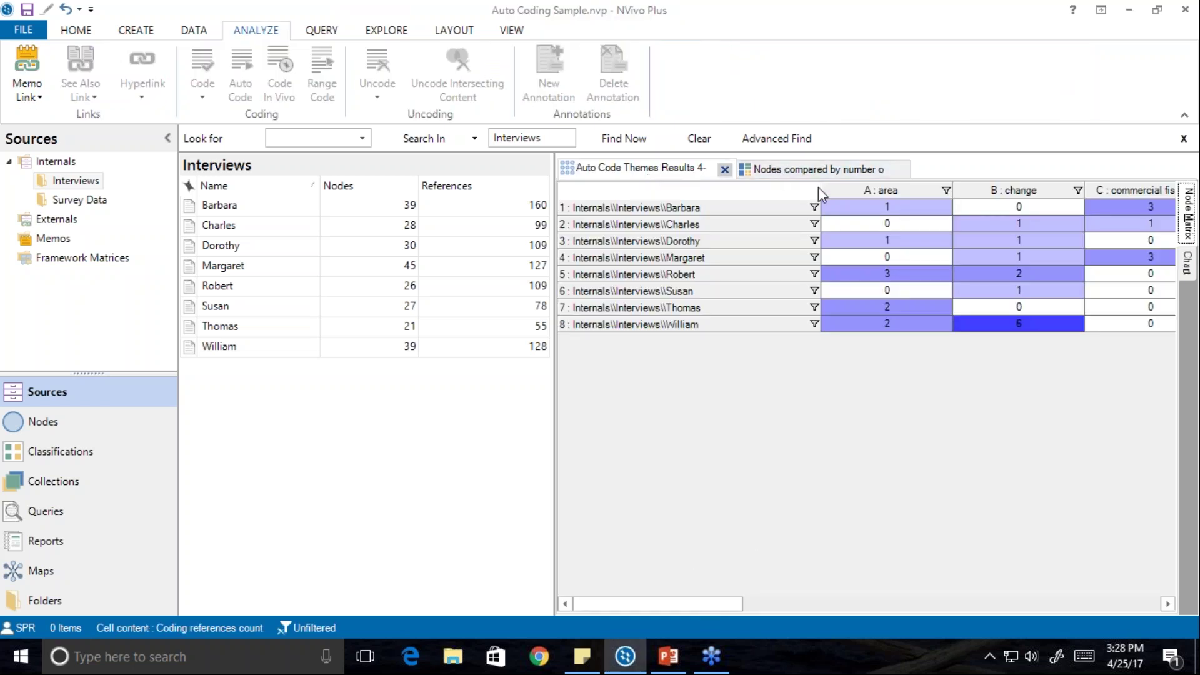
drag(820, 187, 730, 187)
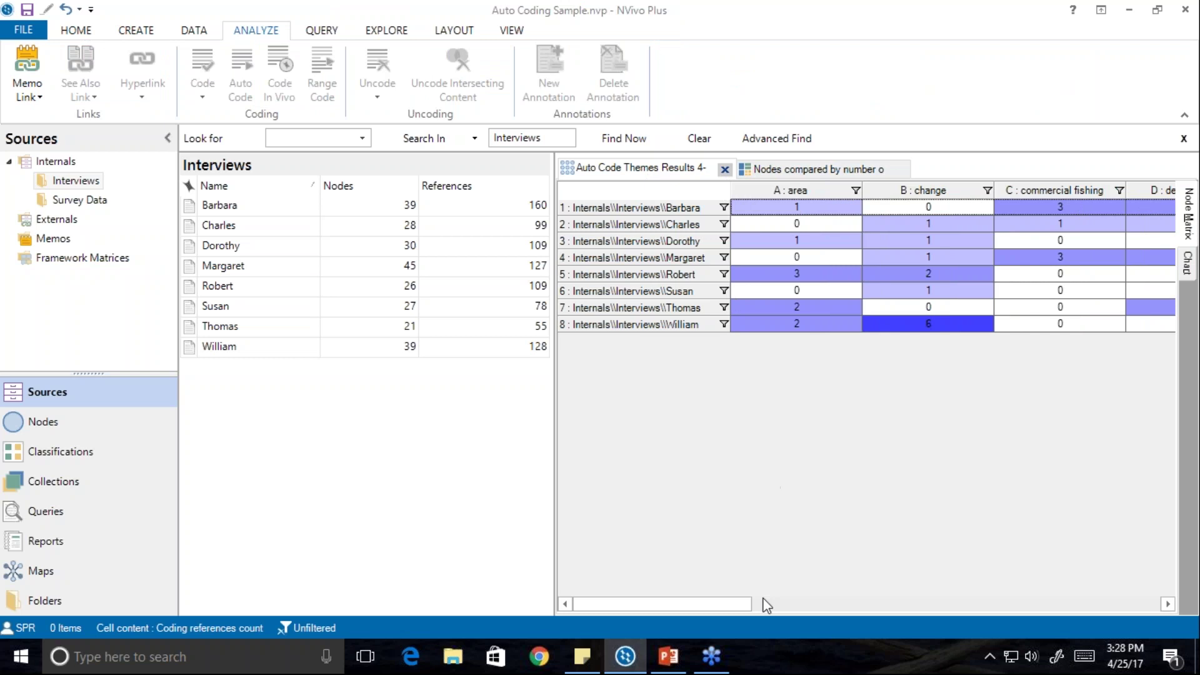
drag(733, 606, 656, 594)
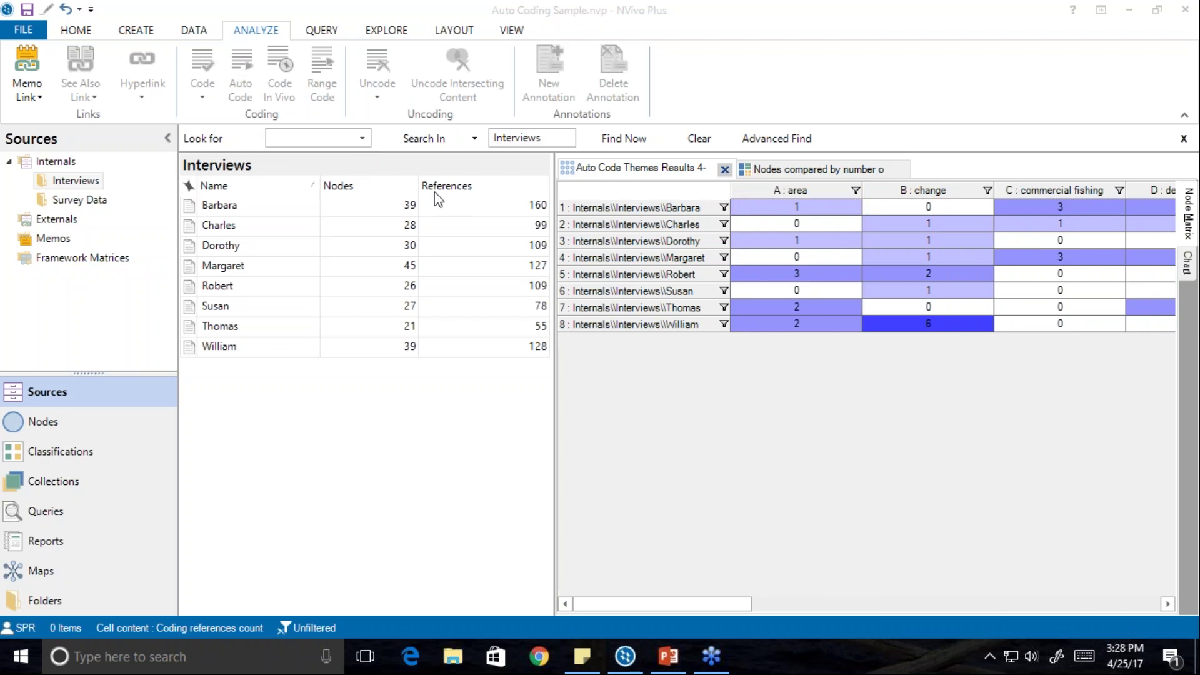
In the Autocoded Themes folder, expand change, commercial fishing and development, and open the parent commercial fishing node's coded references.
click(41, 422)
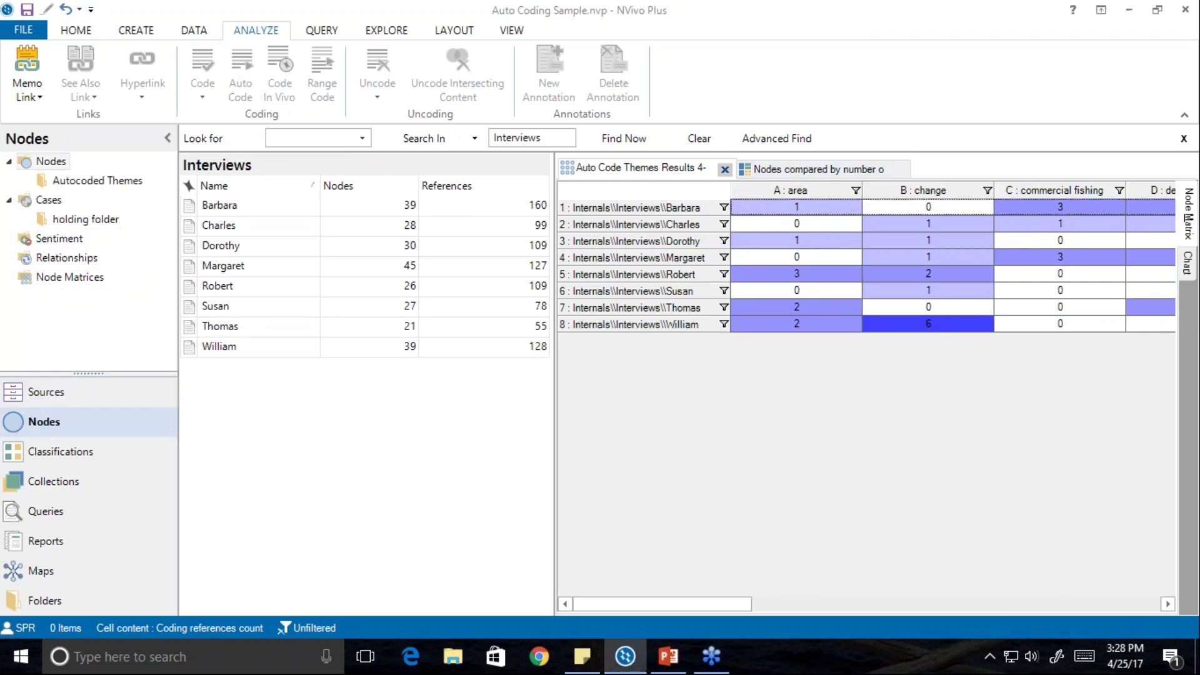
click(60, 182)
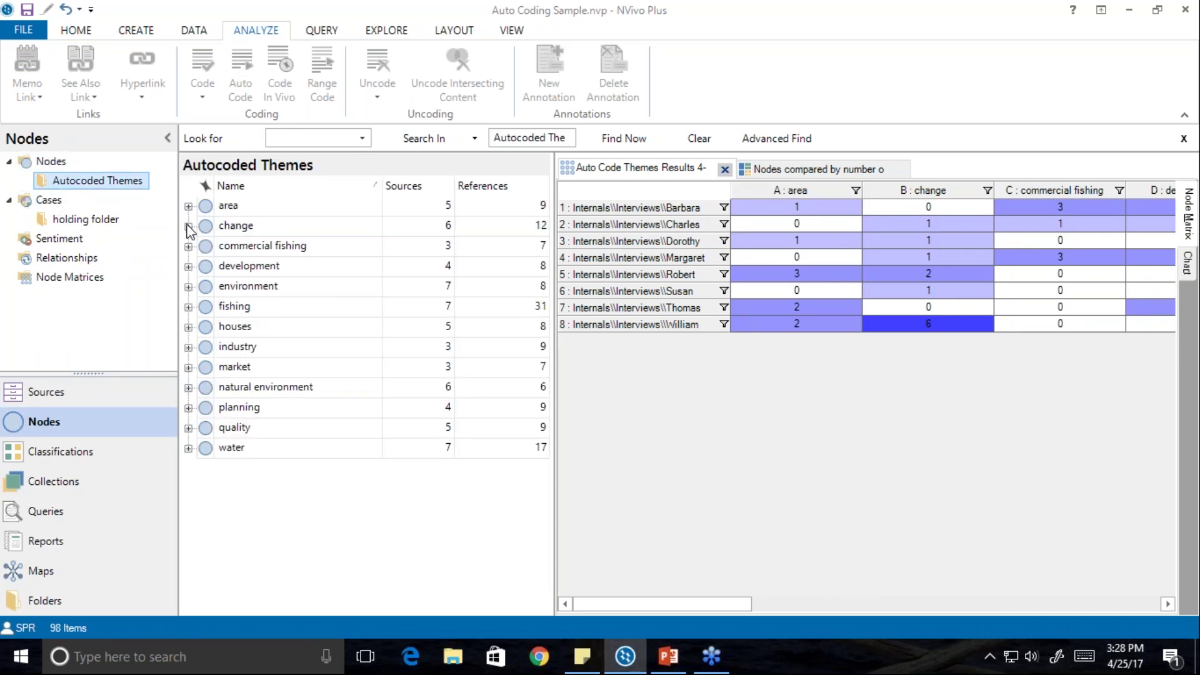
click(188, 227)
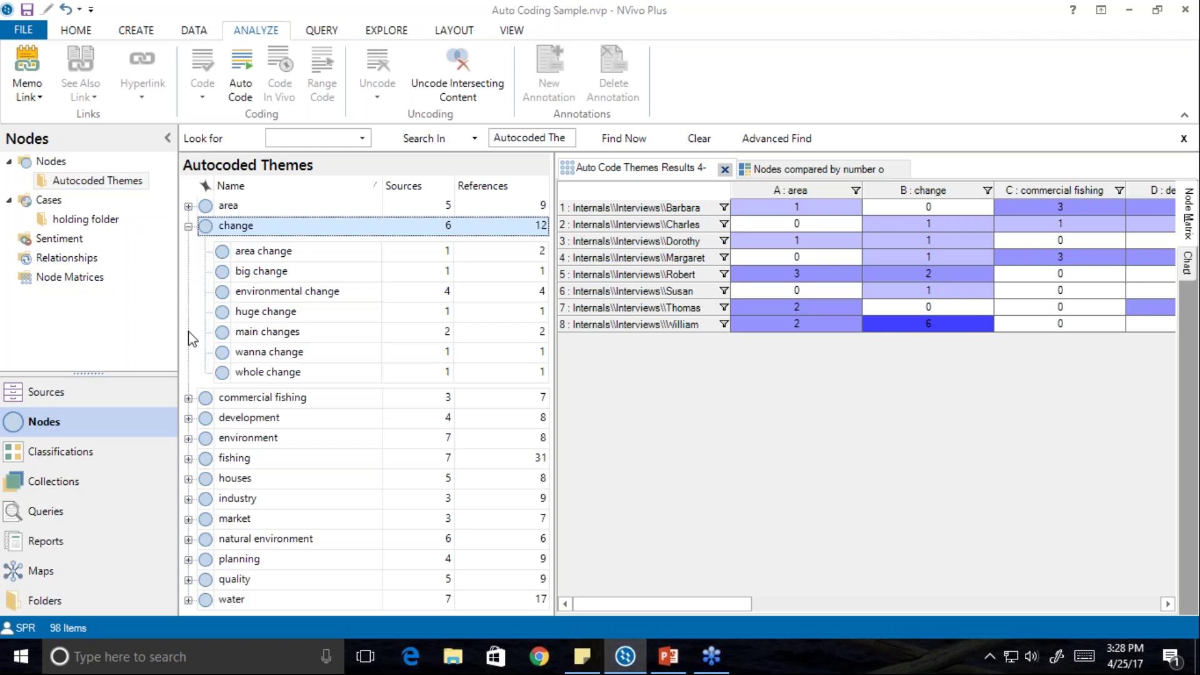
click(188, 398)
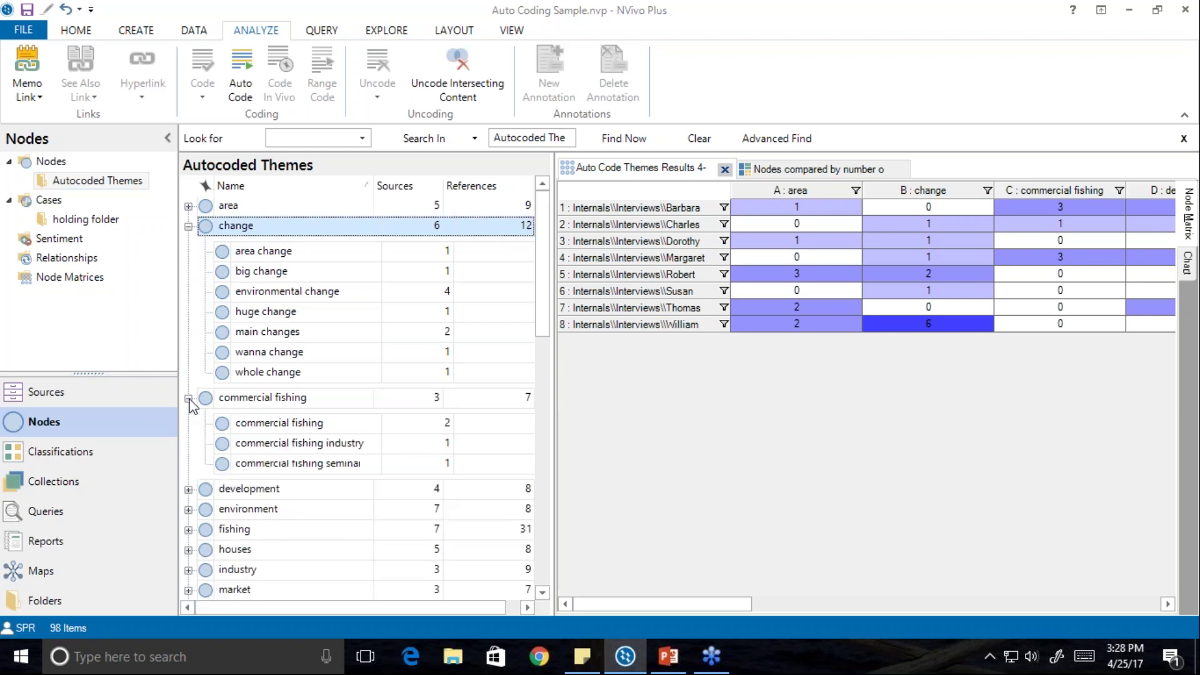
click(189, 490)
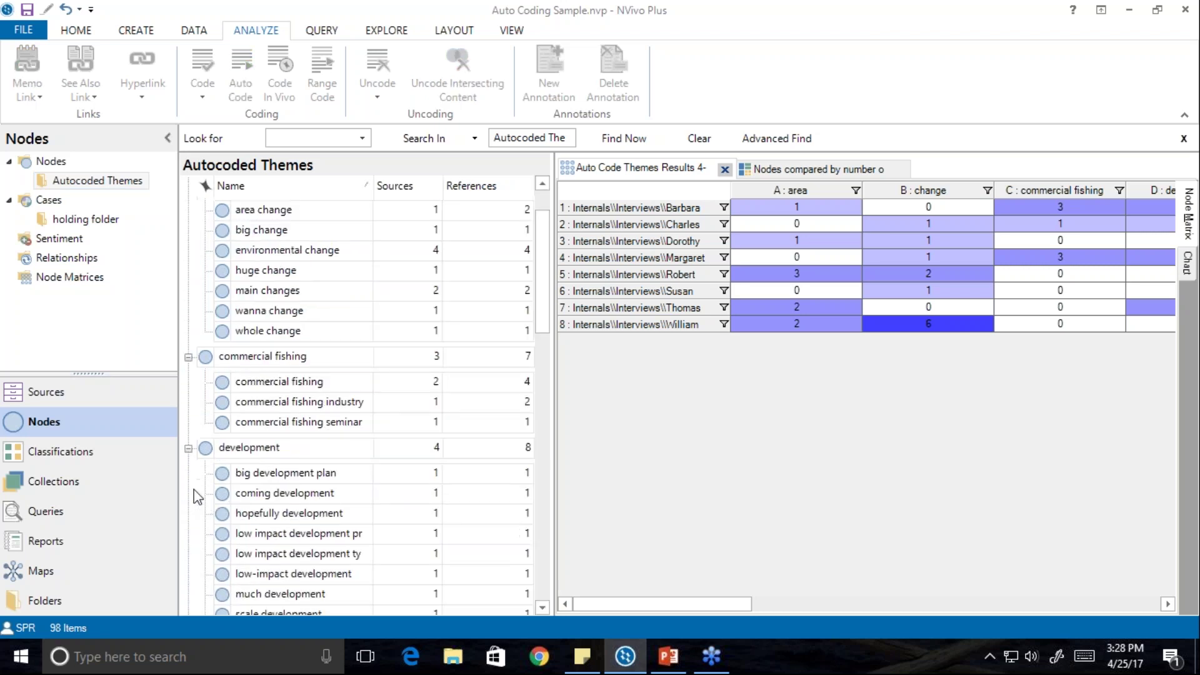
click(263, 364)
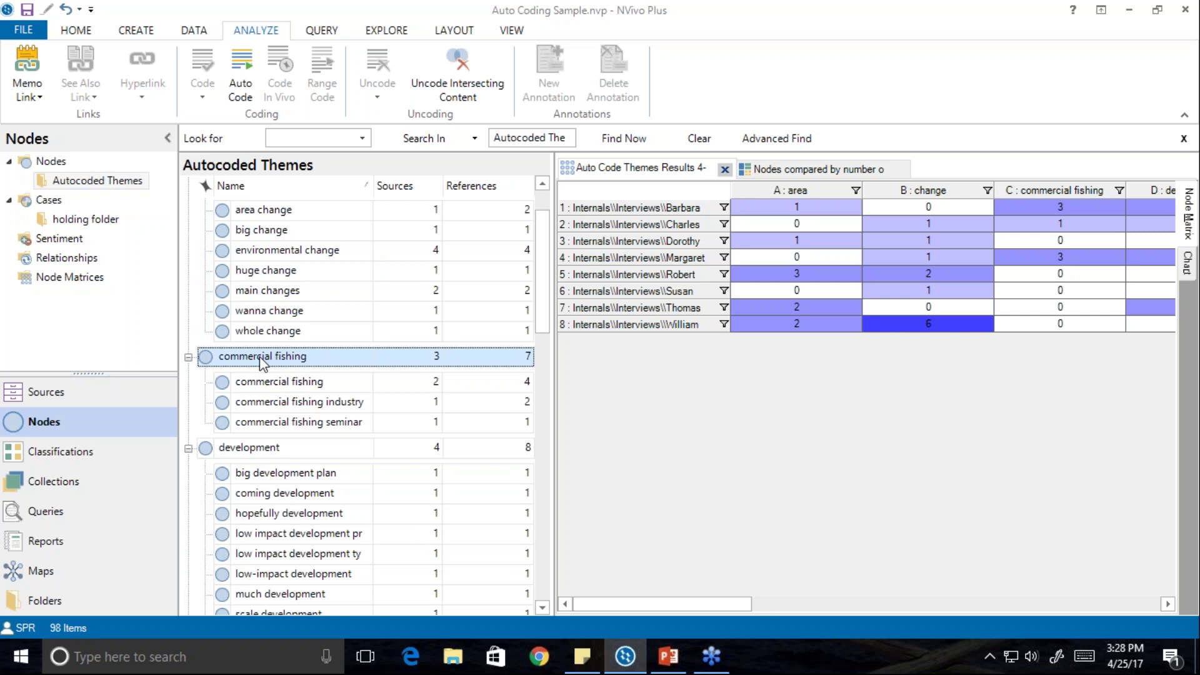
double_click(260, 356)
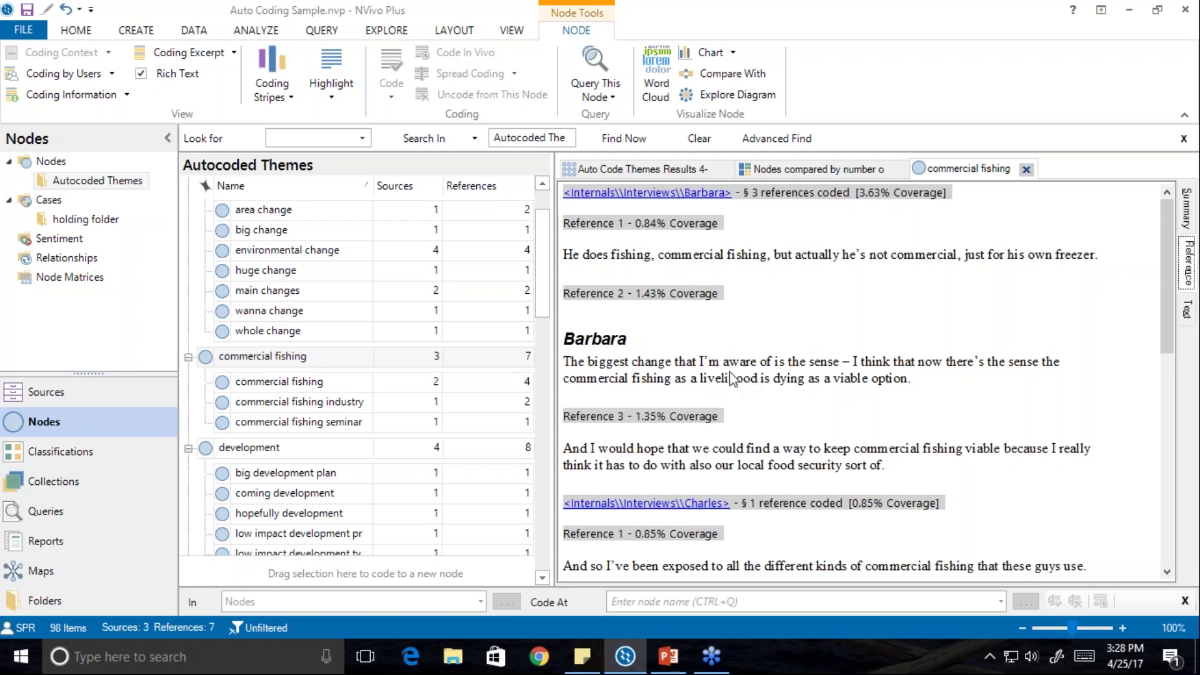
Uncode the interviewer's question about the future of the fishing industry in DE from the parent commercial fishing node.
scroll(681, 470, down, 6)
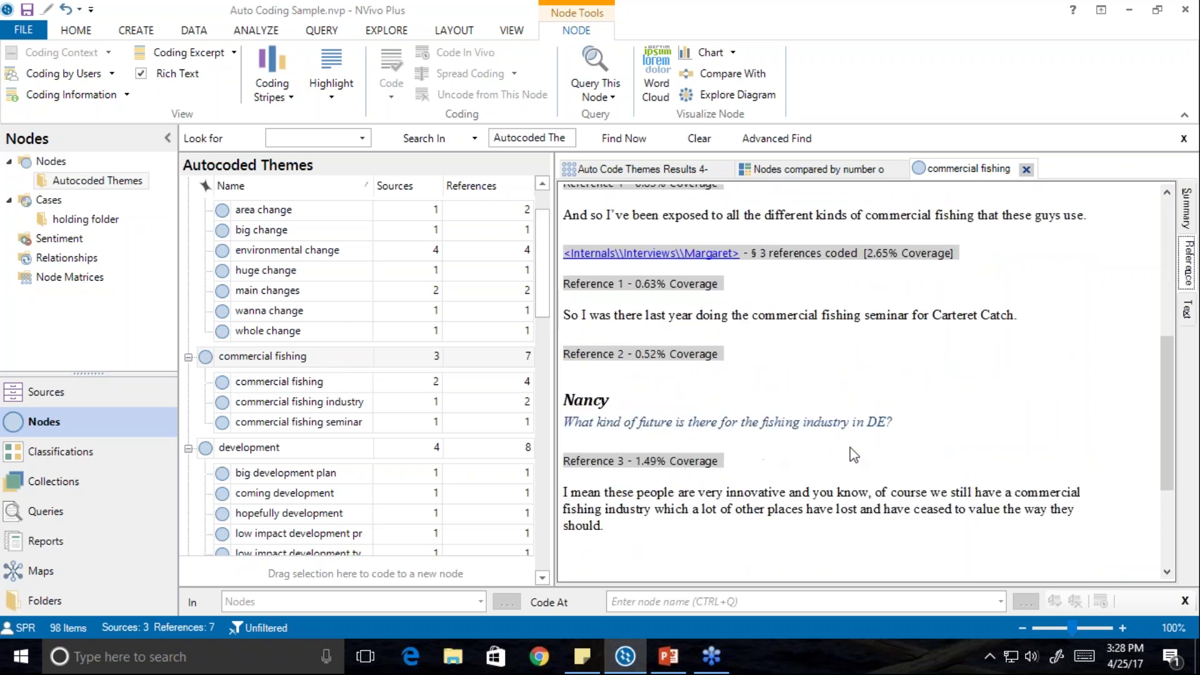
drag(908, 431, 454, 404)
right_click(638, 431)
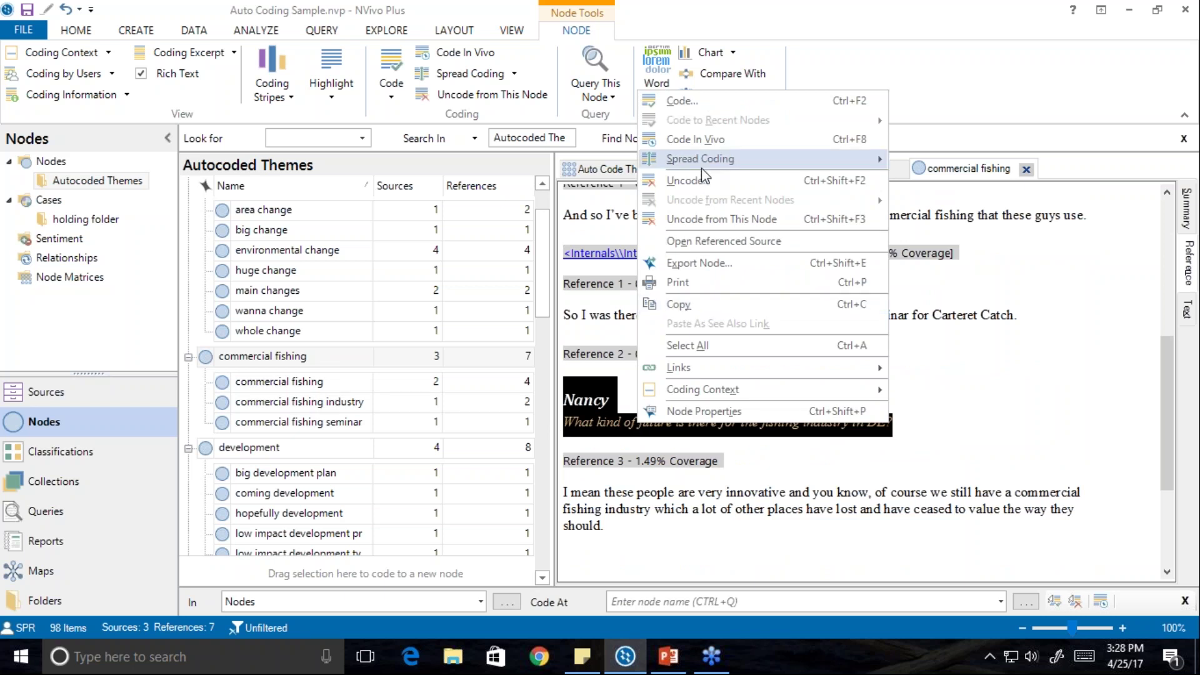
click(706, 218)
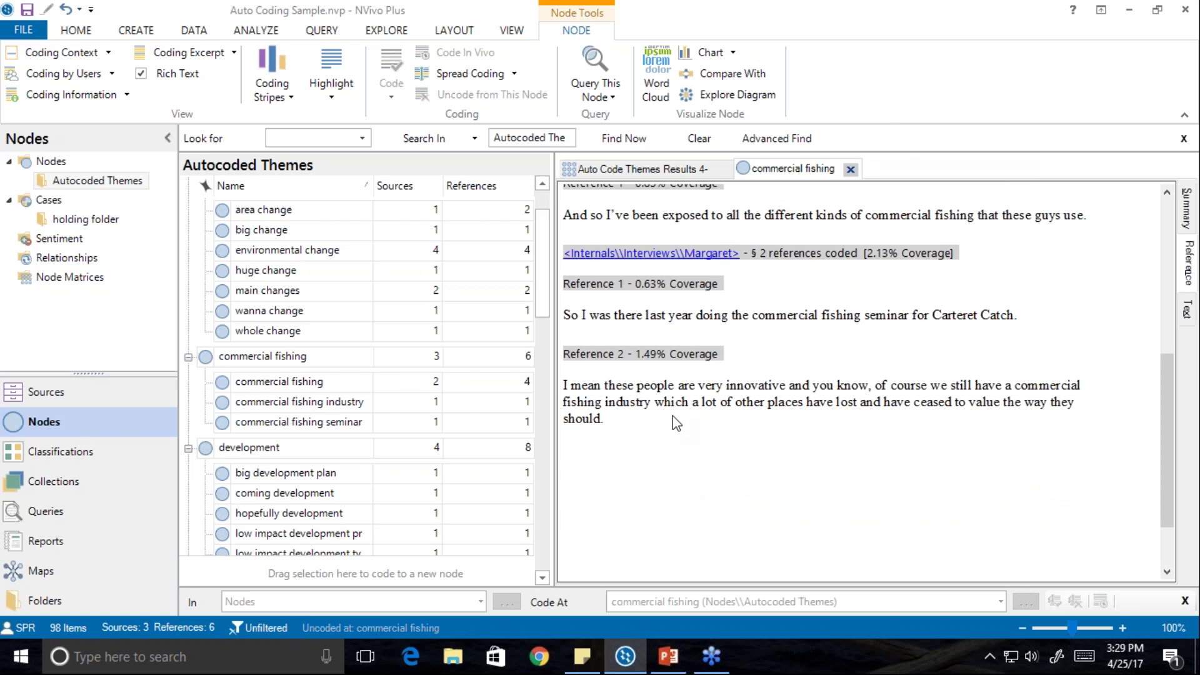
Open the source transcript containing the Carteret Catch seminar reference and find the coded sentence in context.
click(636, 258)
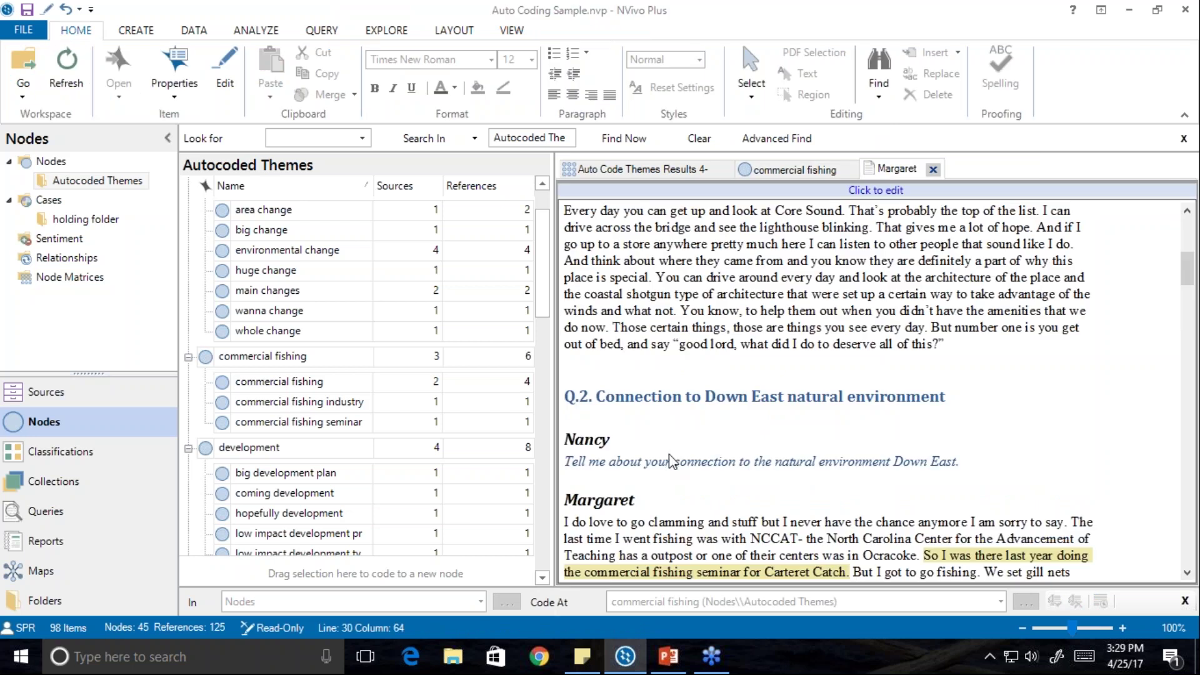
scroll(669, 459, down, 2)
scroll(668, 460, up, 1)
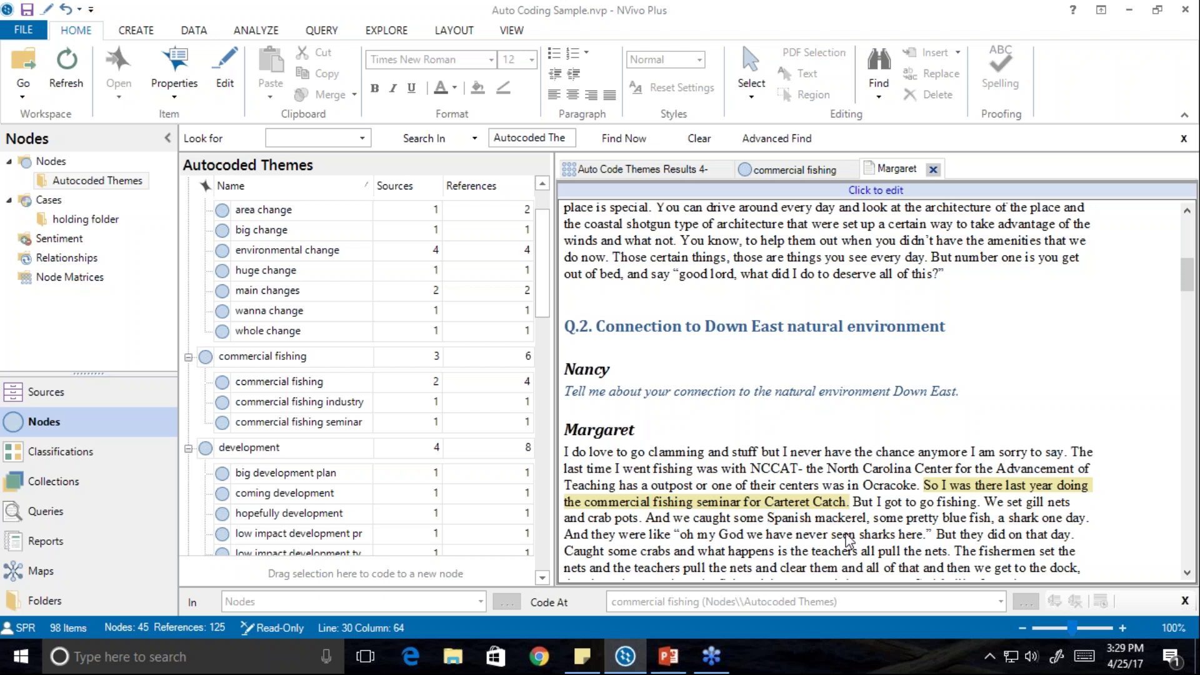
Uncode the sentence about the commercial fishing seminar for Carteret Catch from the recently used commercial fishing node.
drag(852, 503, 934, 489)
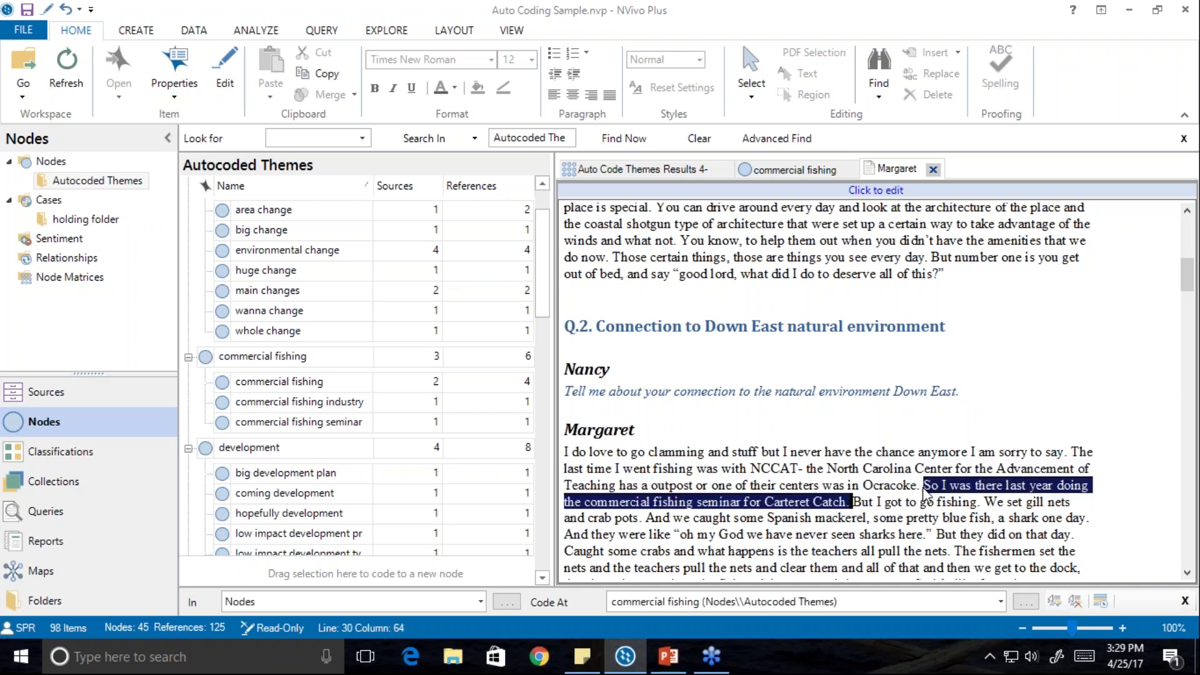
right_click(956, 491)
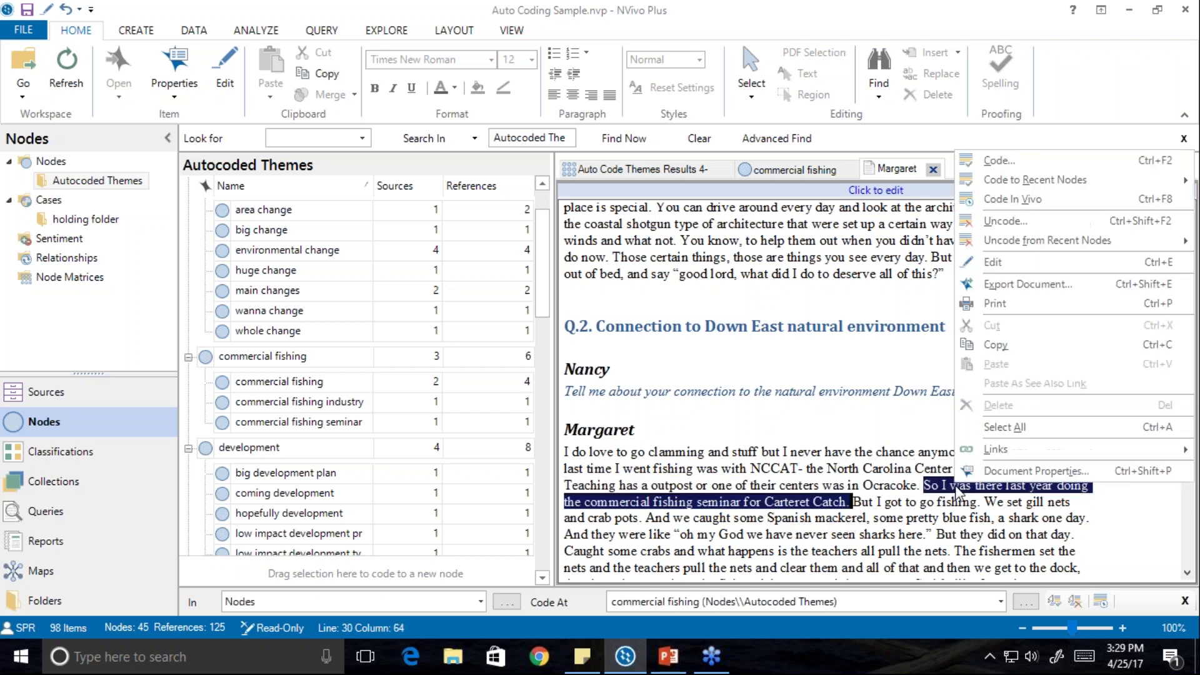
click(1009, 69)
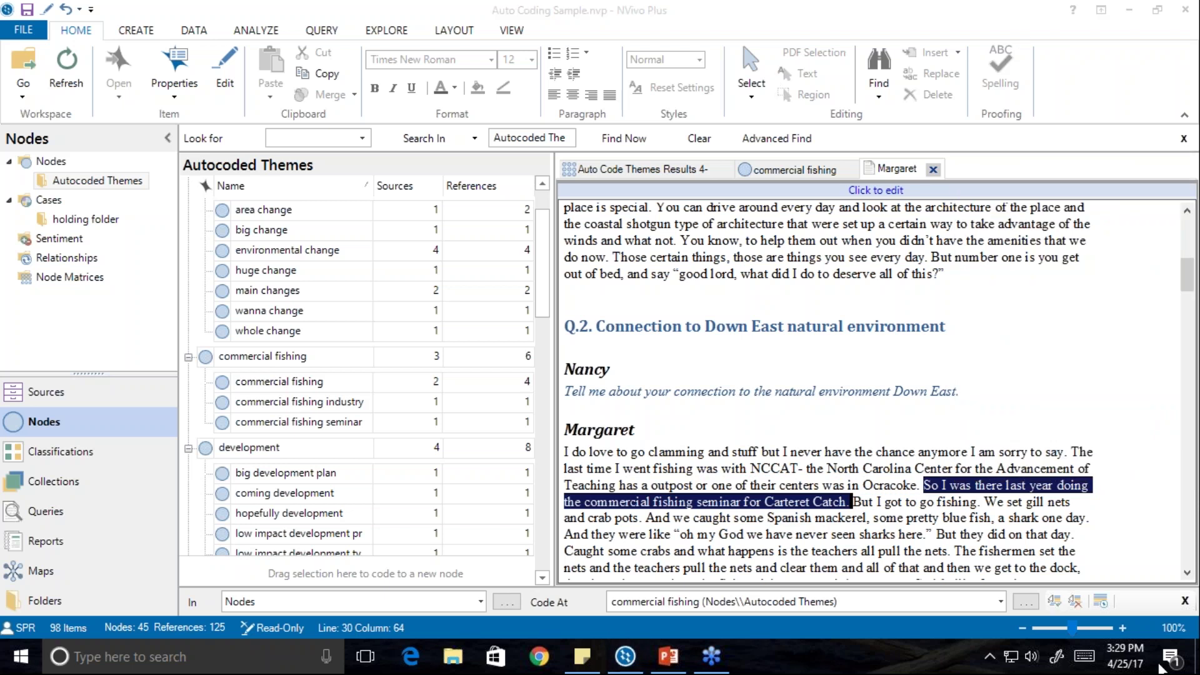
right_click(1002, 491)
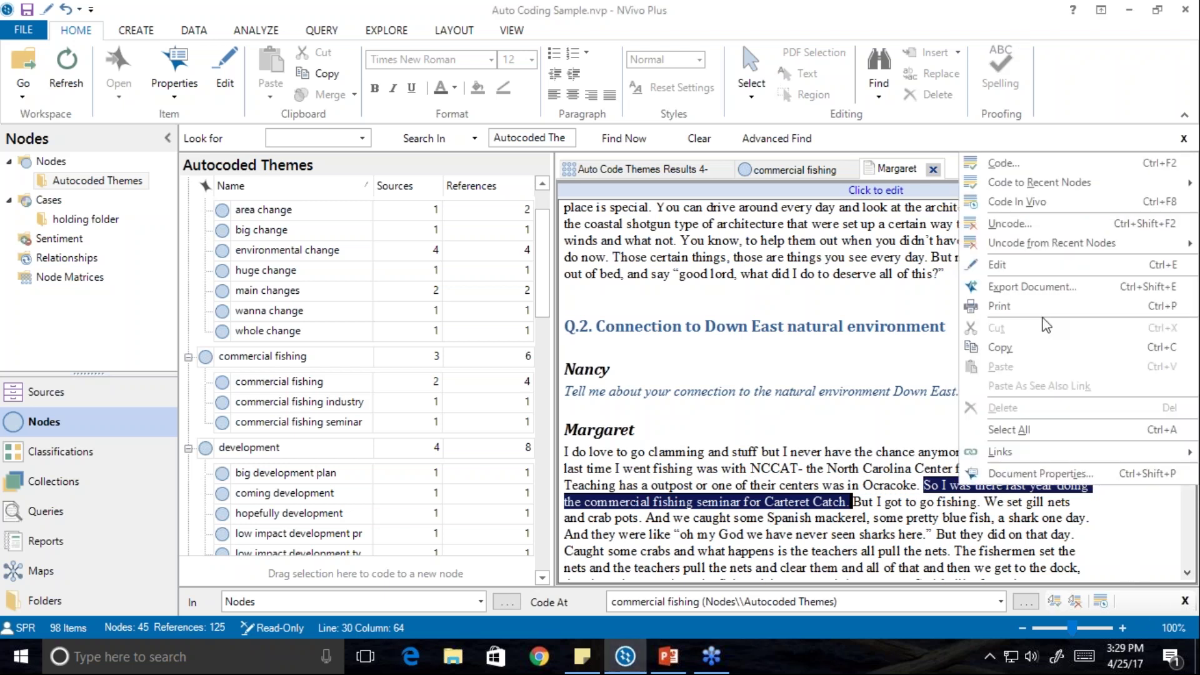
mouse_move(1052, 242)
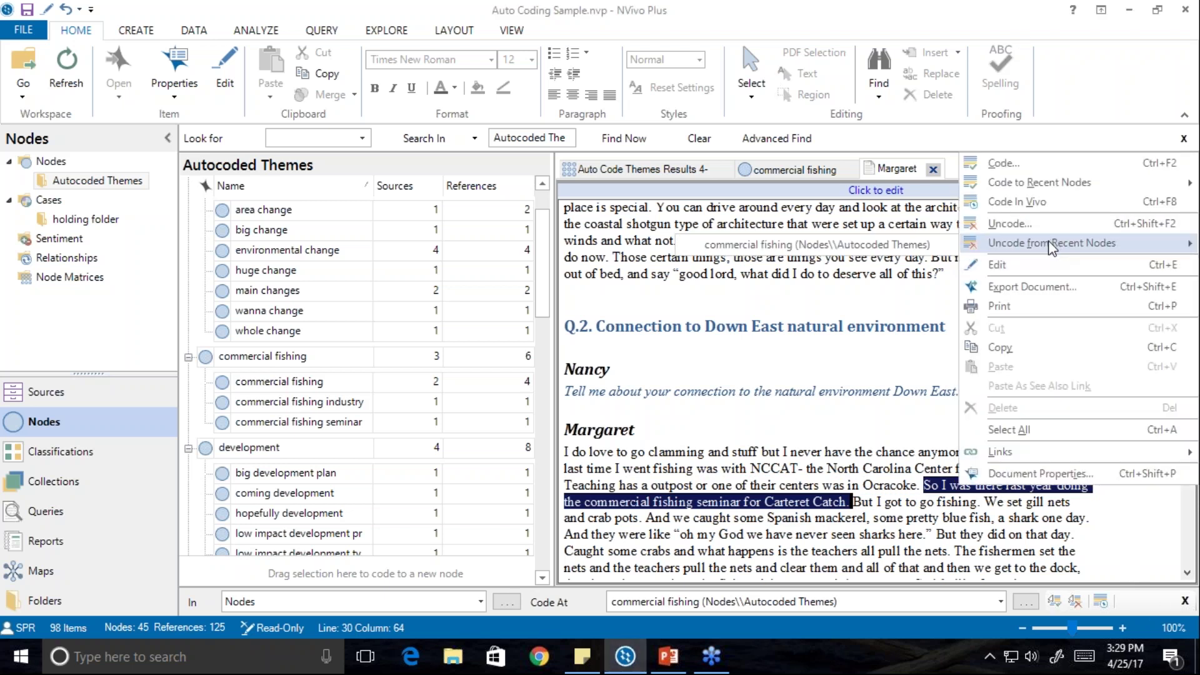
click(855, 249)
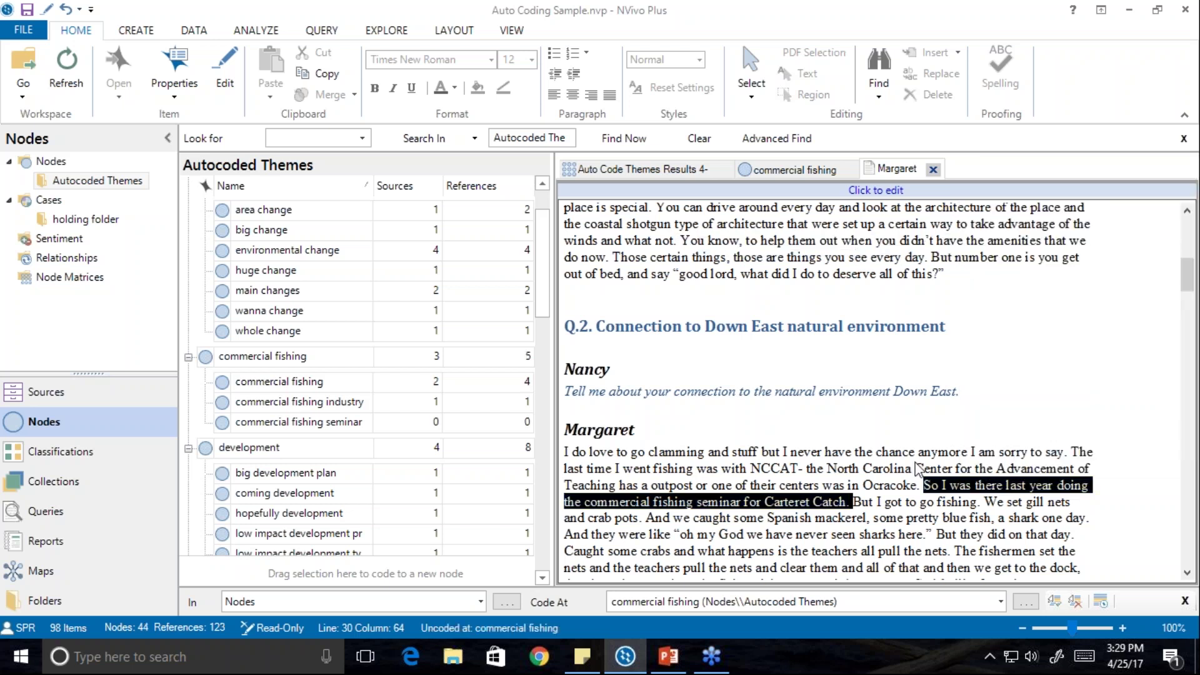
key(ctrl+shift+F9)
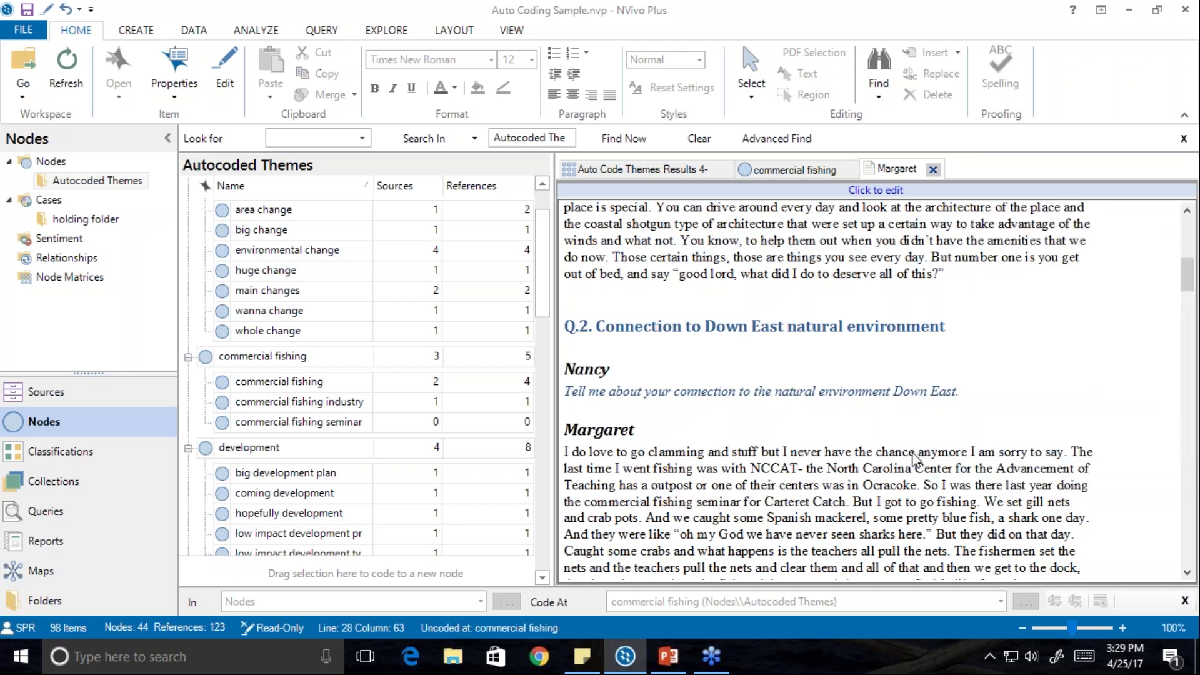
Go to the Interviews folder in the sources and select all the interview transcripts.
click(529, 66)
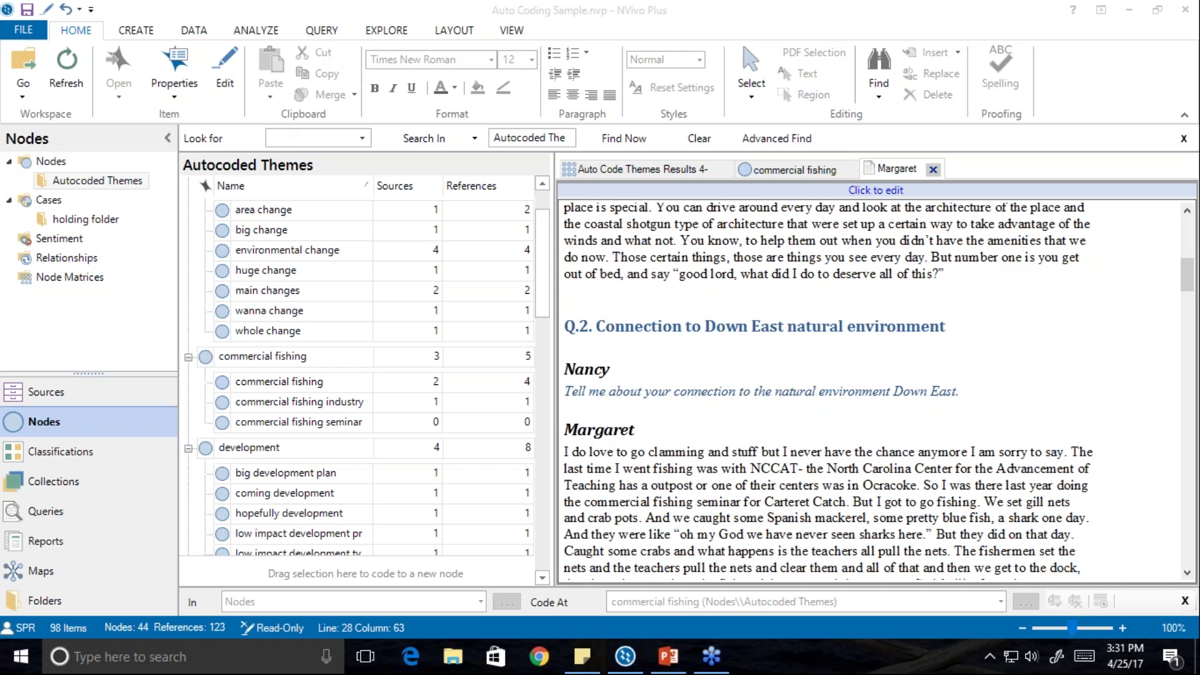
click(59, 398)
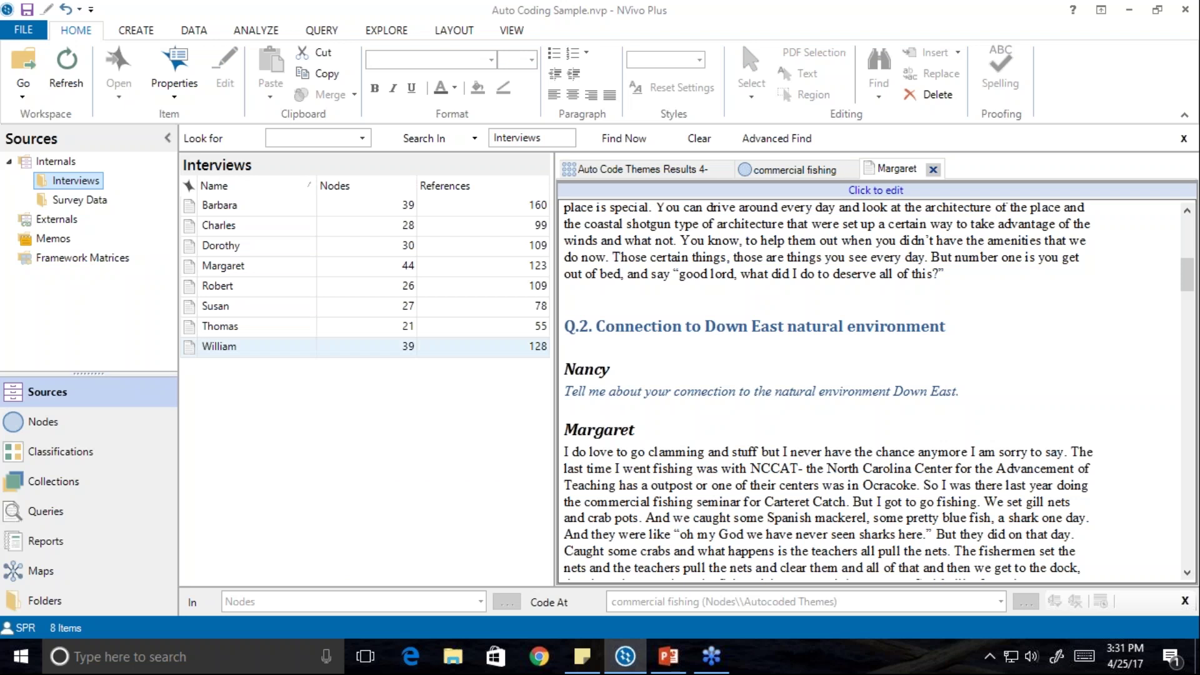
click(230, 211)
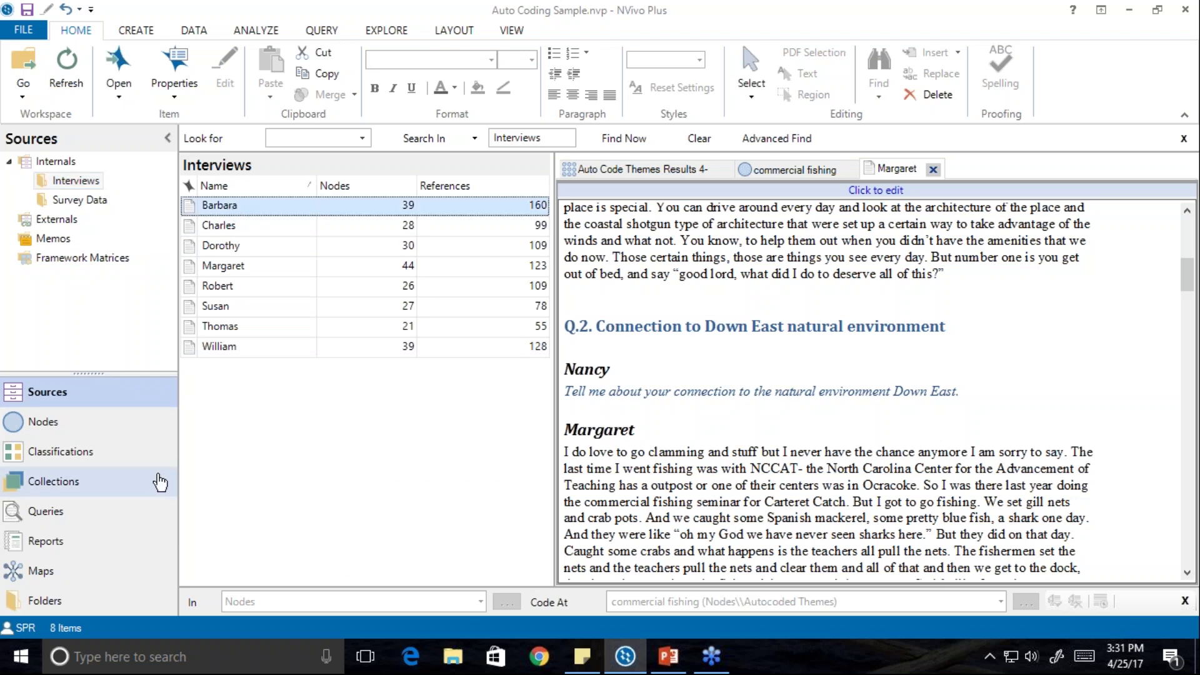
shift+click(216, 347)
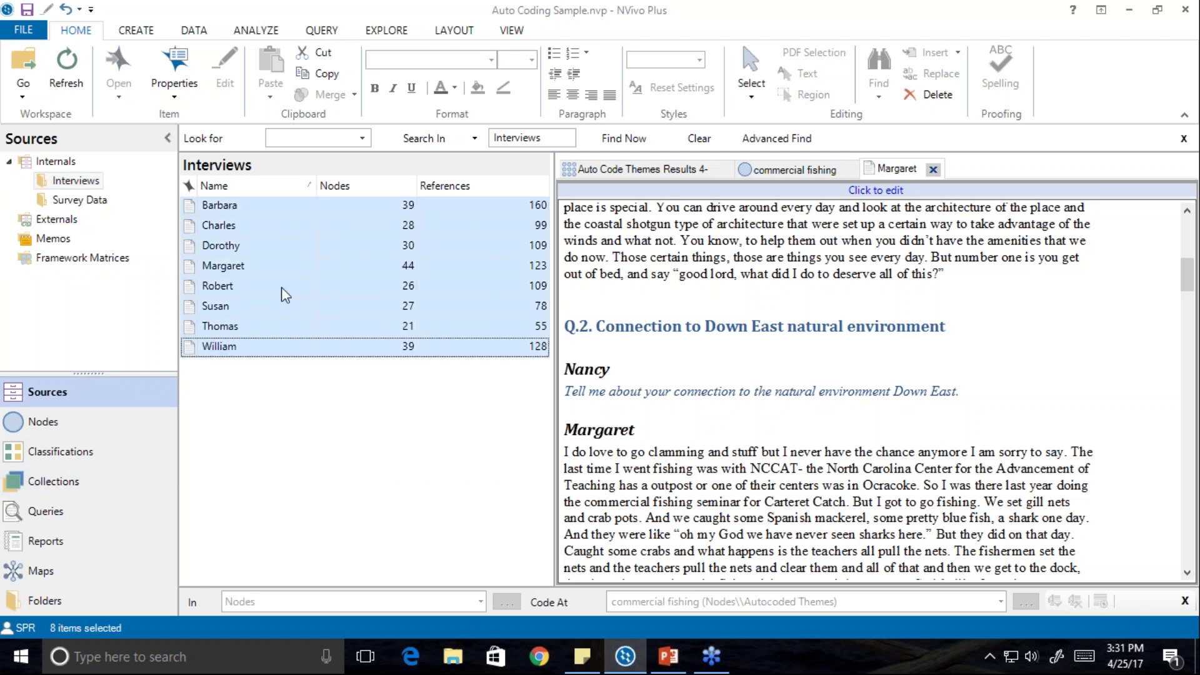
Auto code the selected transcripts by identified sentiment, coding the text passages by sentences.
click(322, 31)
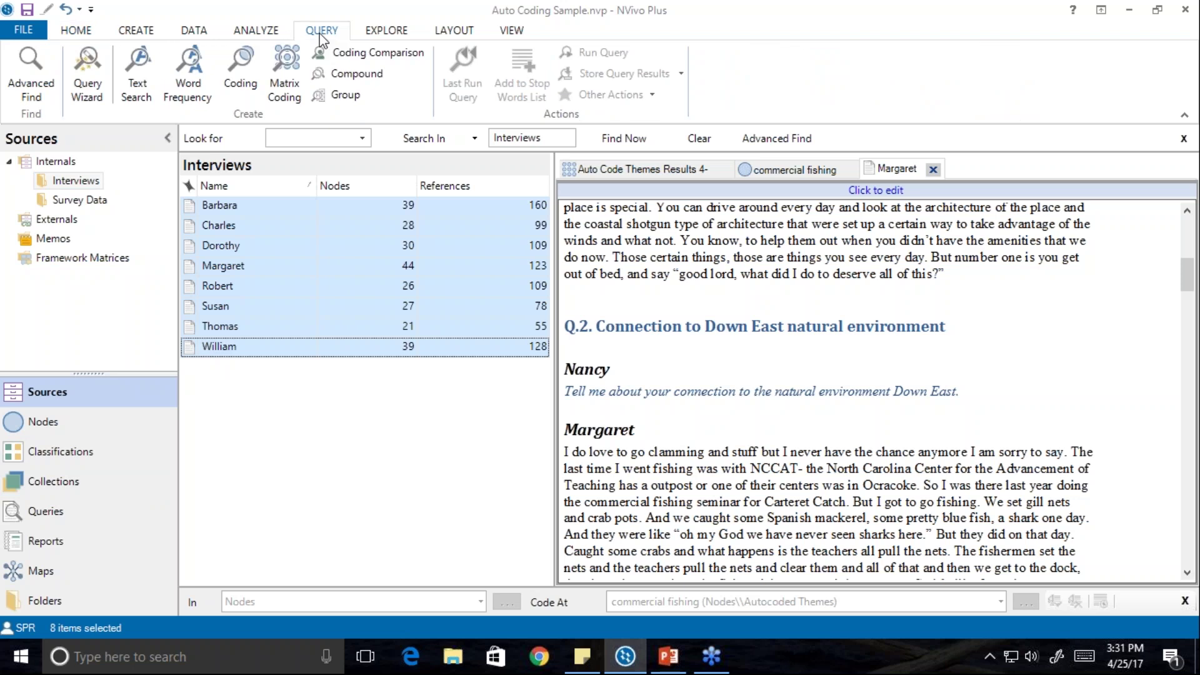
click(256, 30)
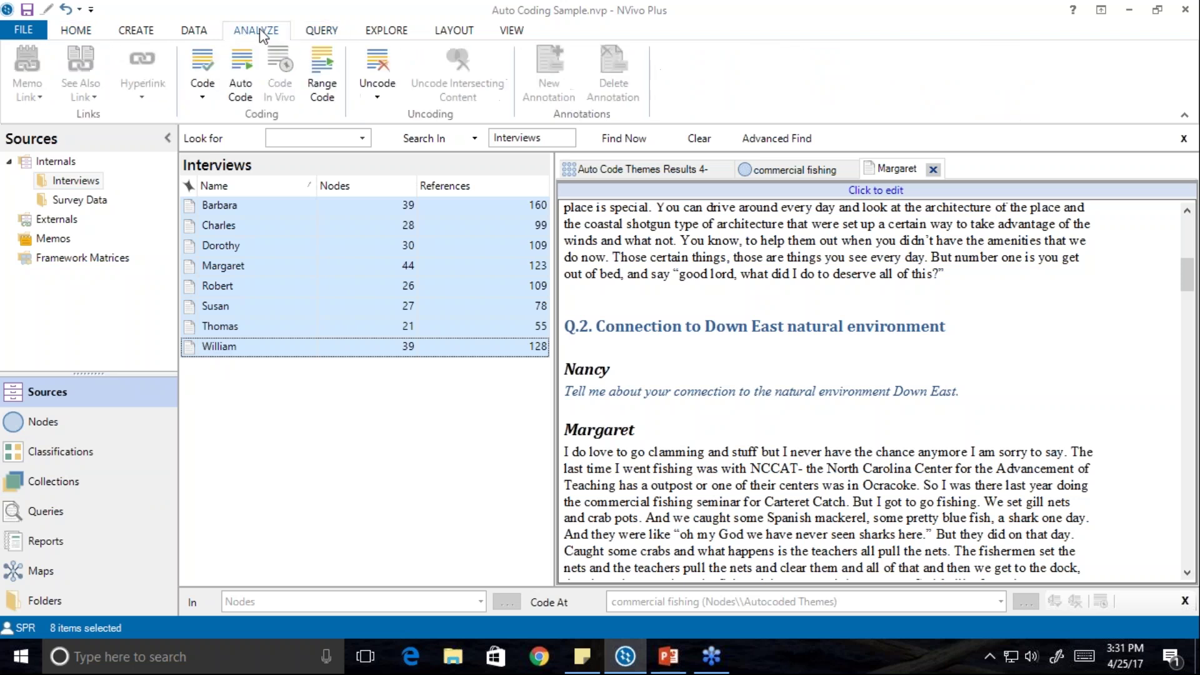
click(243, 88)
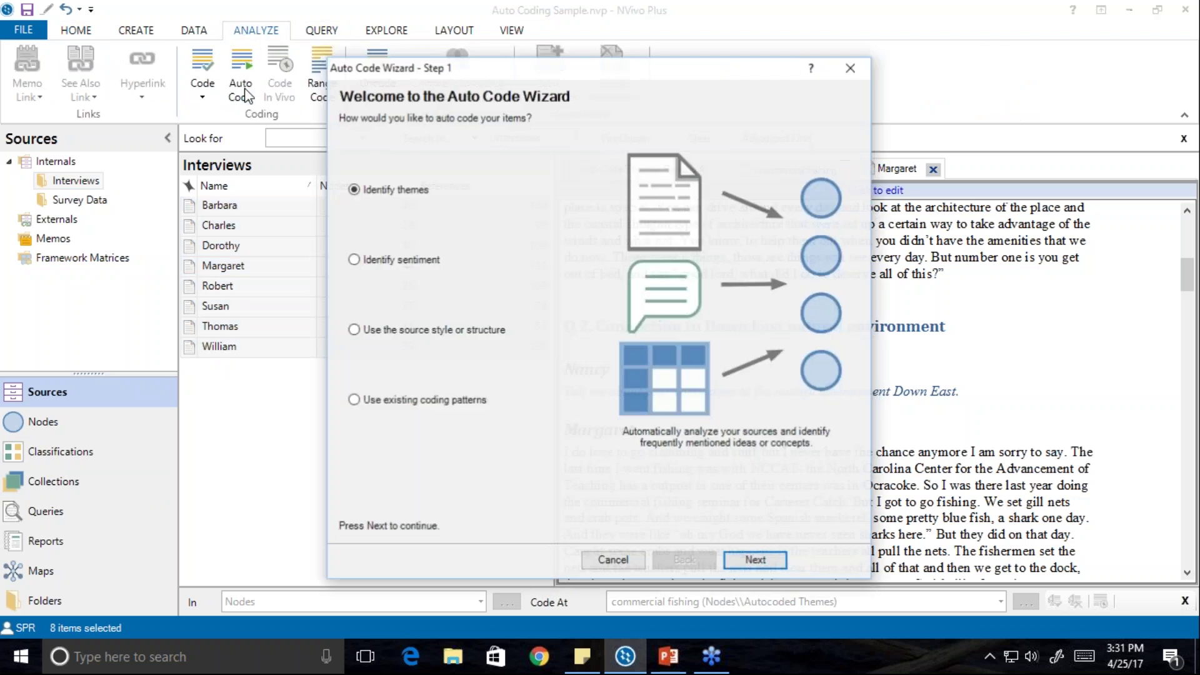
click(354, 260)
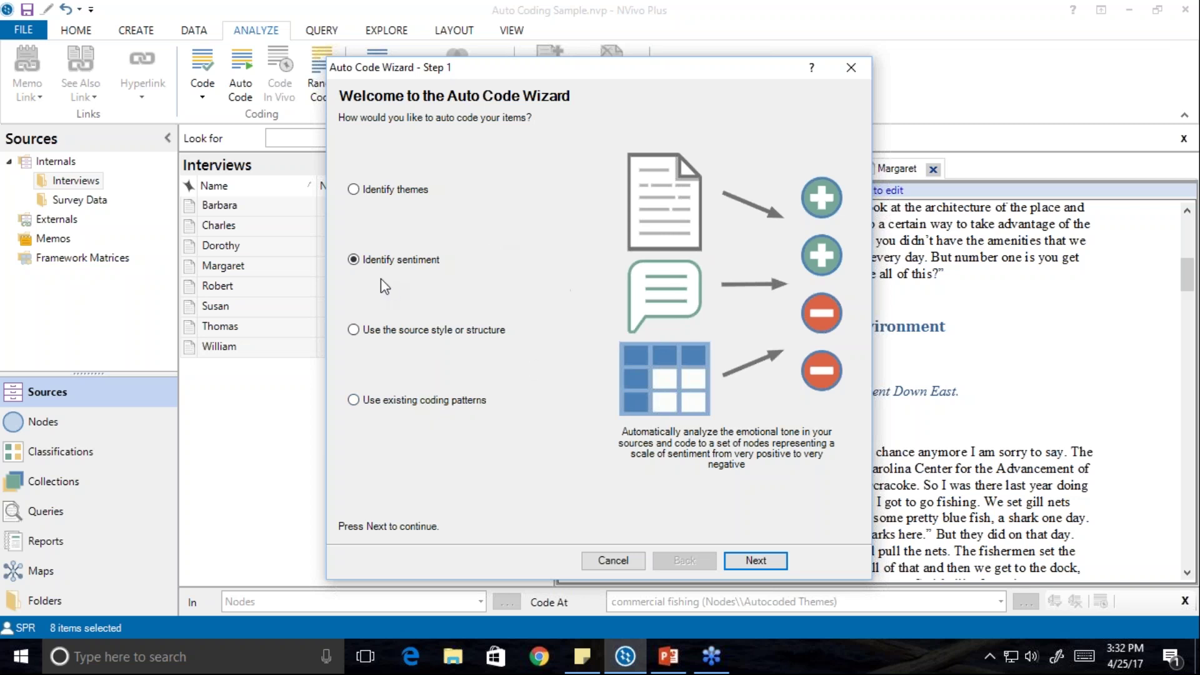
click(755, 560)
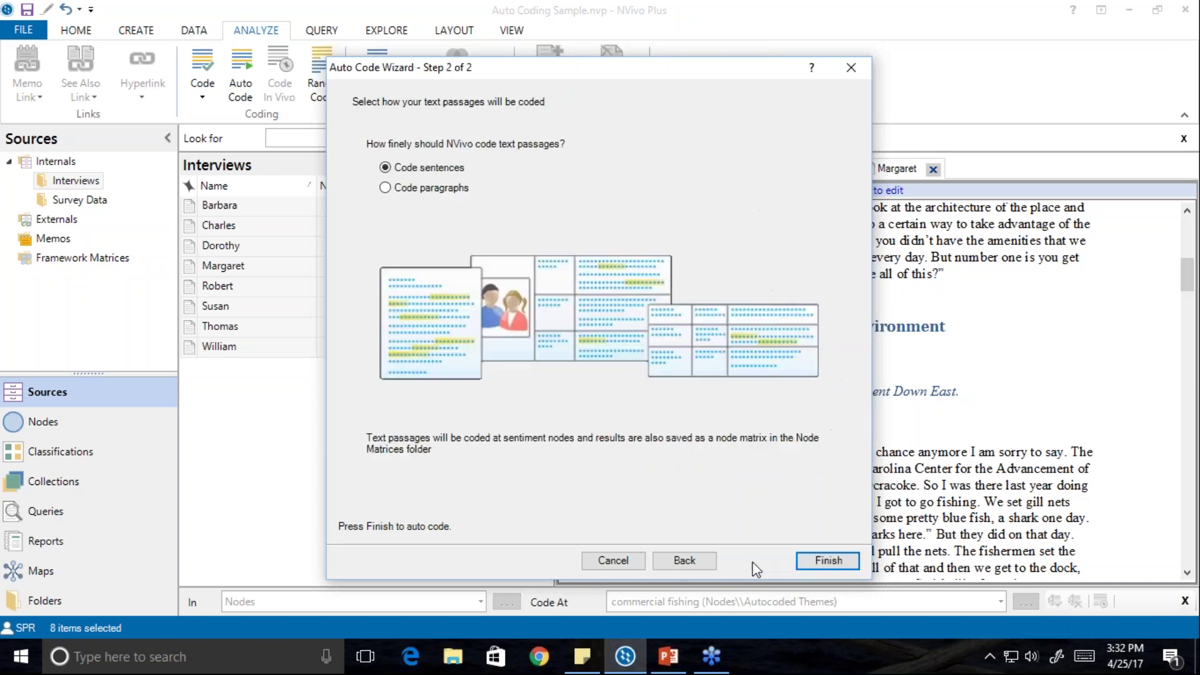
click(827, 560)
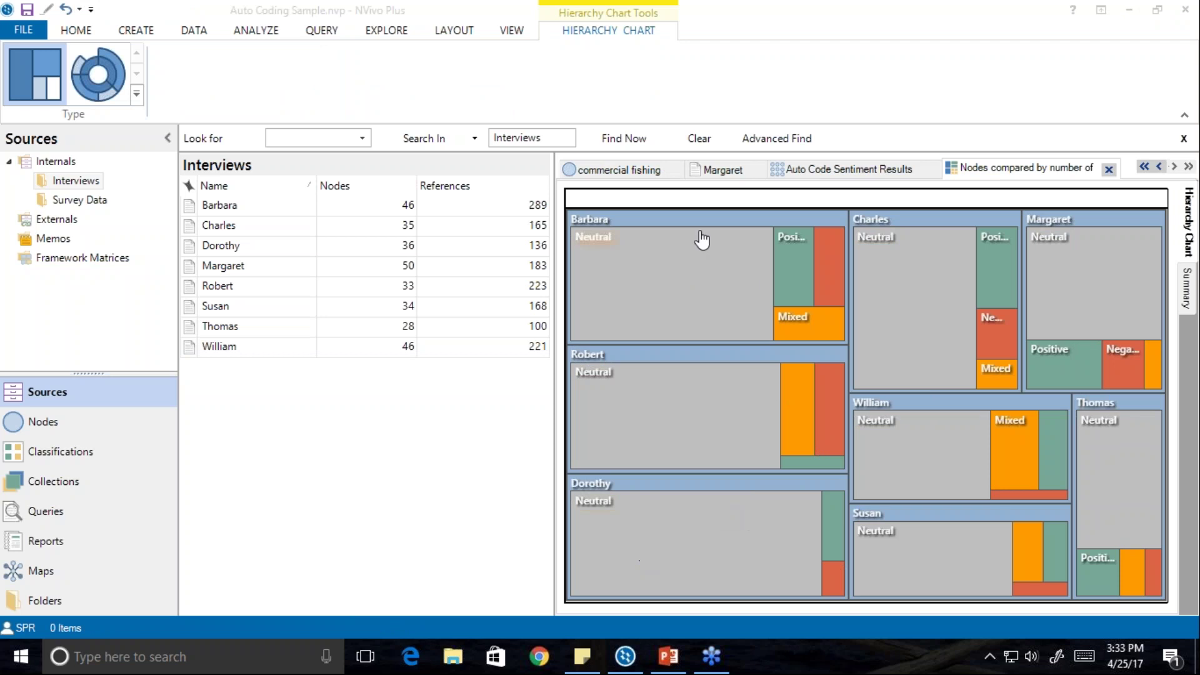
Examine the first transcript's sentiment blocks in the hierarchy chart and open its Mixed references.
mouse_move(653, 275)
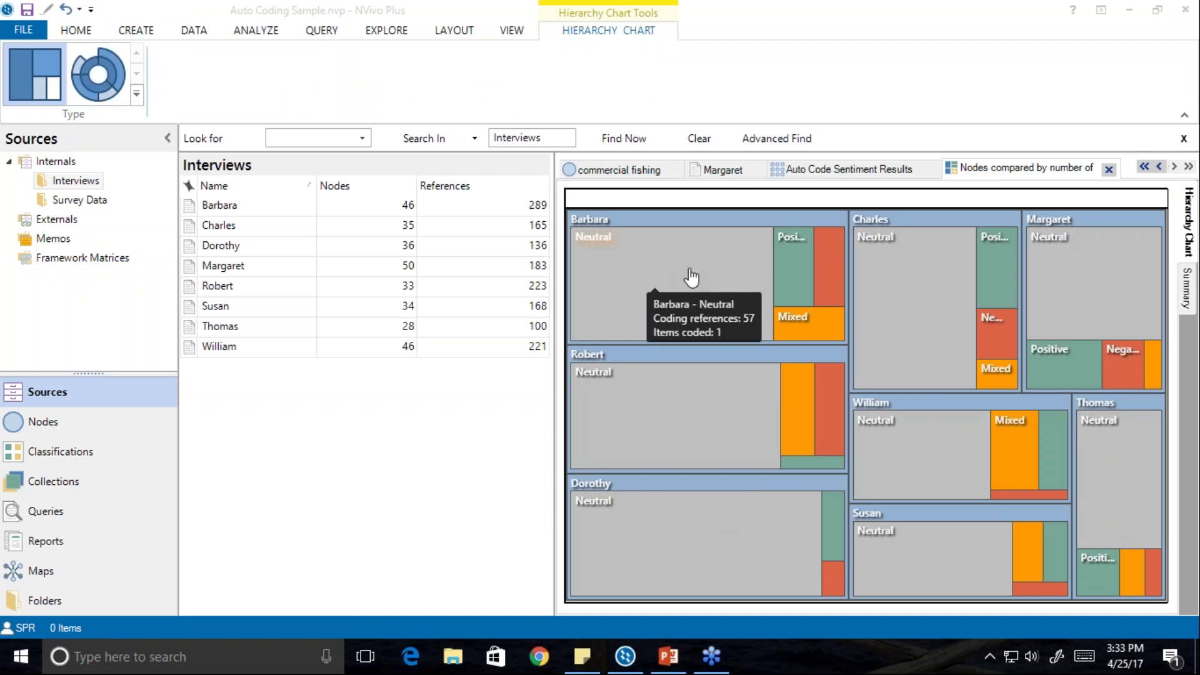
mouse_move(789, 273)
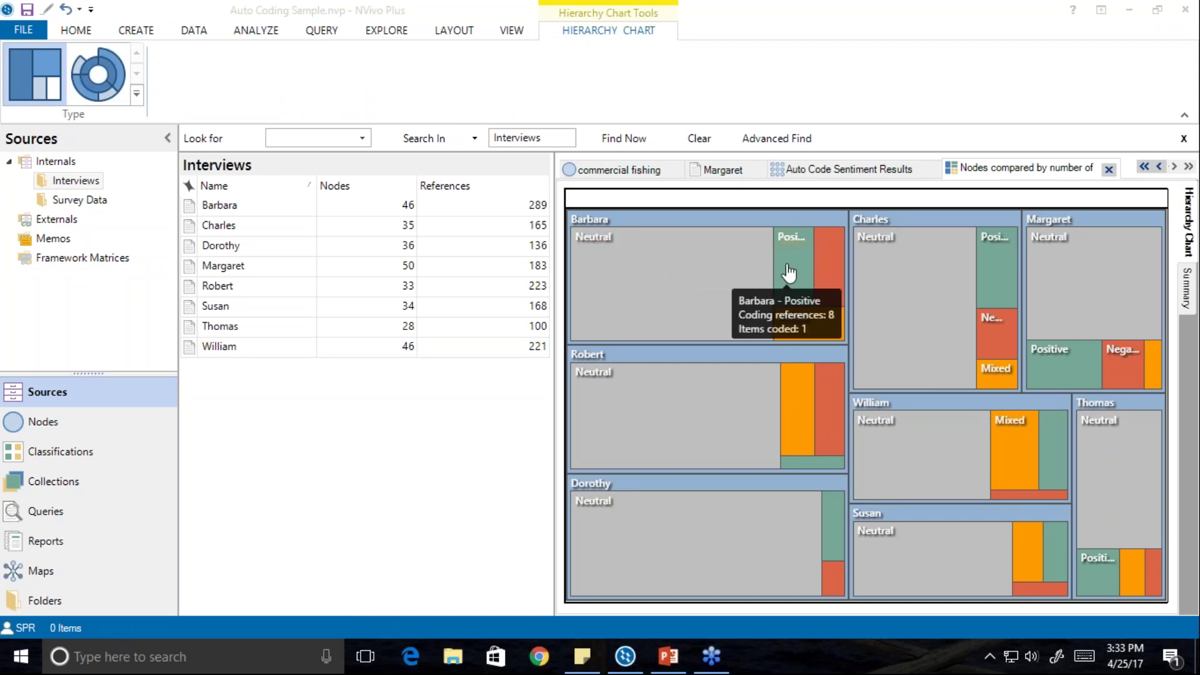
mouse_move(828, 268)
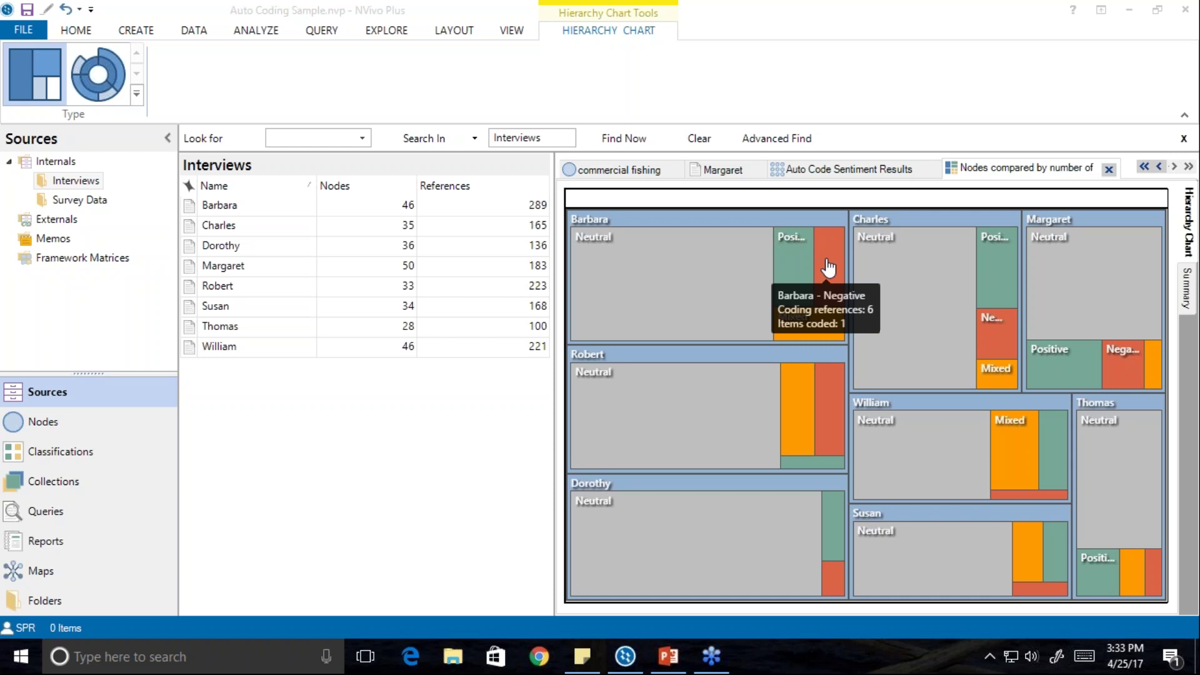
mouse_move(814, 334)
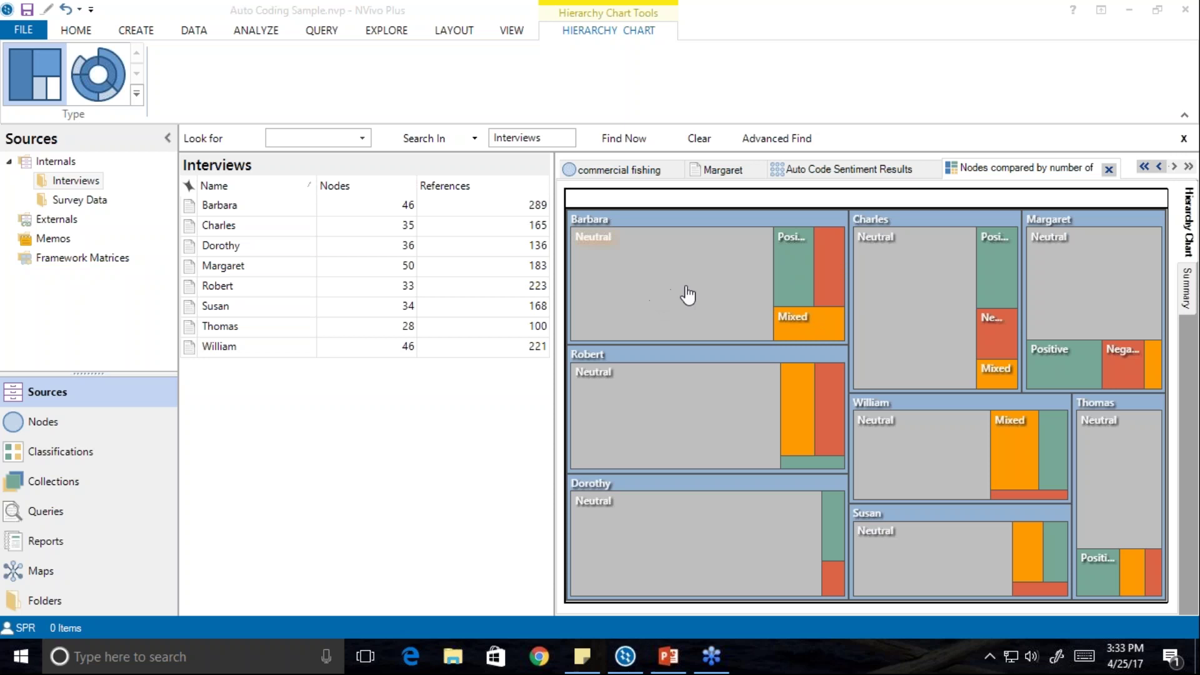
mouse_move(686, 290)
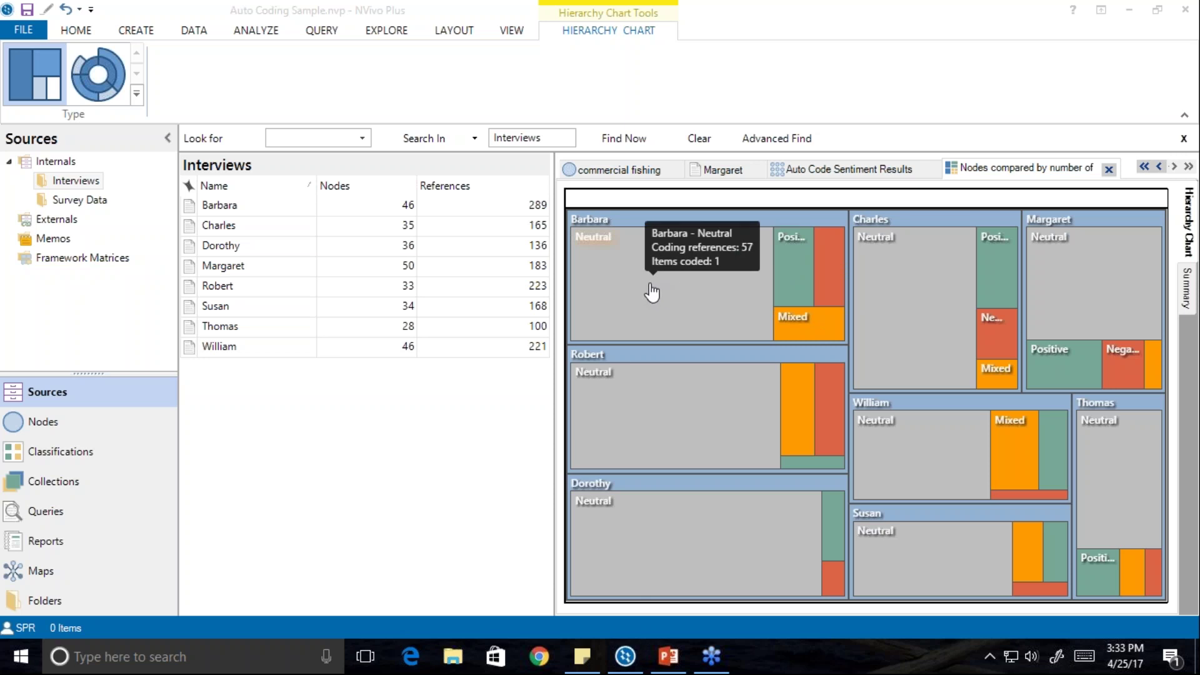
right_click(810, 334)
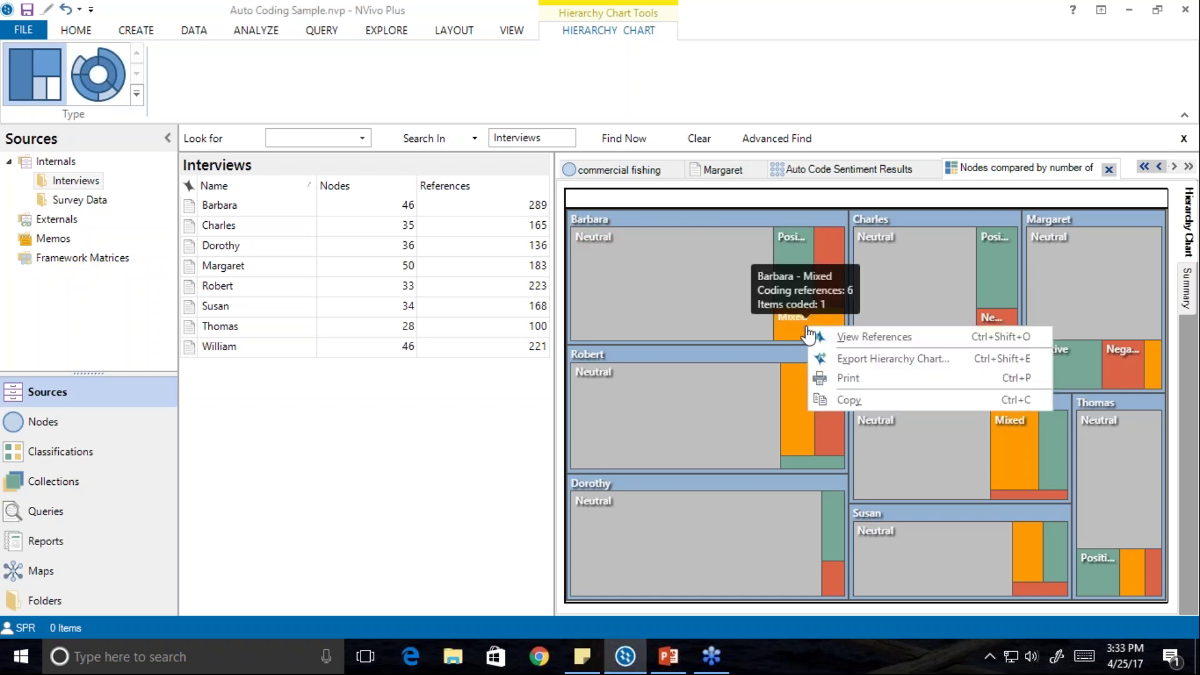
click(865, 337)
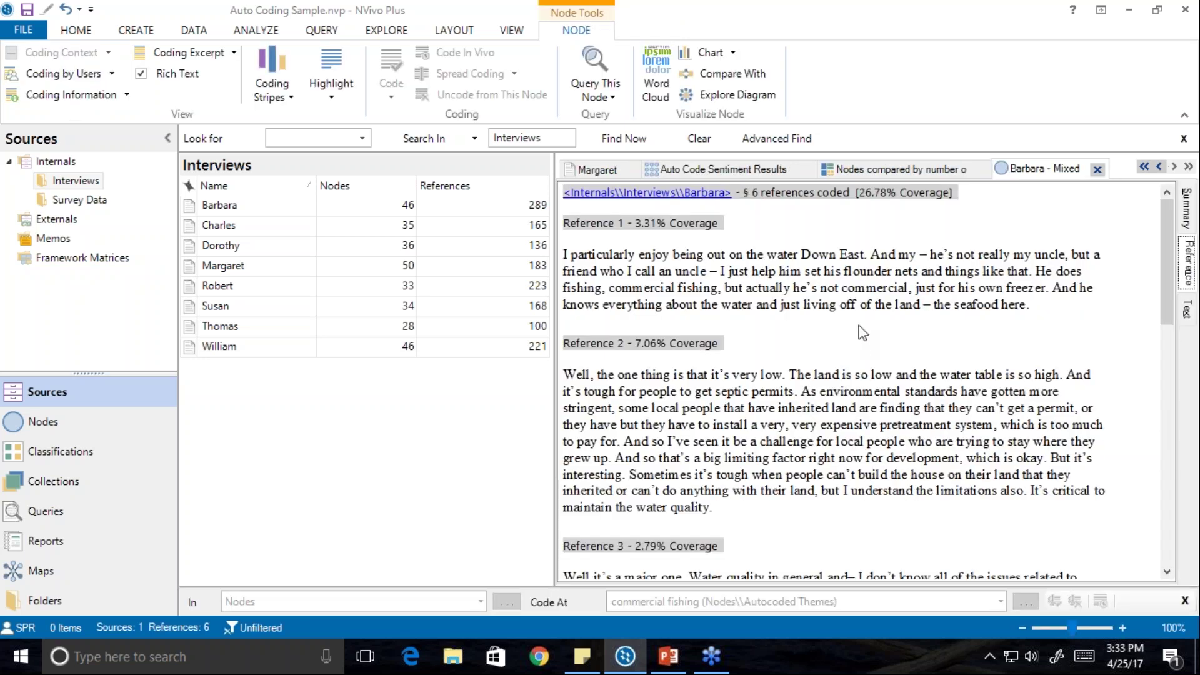
In the sentiment results matrix, narrow the transcript name column and review the first transcript's Very negative references, closing them when done.
click(738, 175)
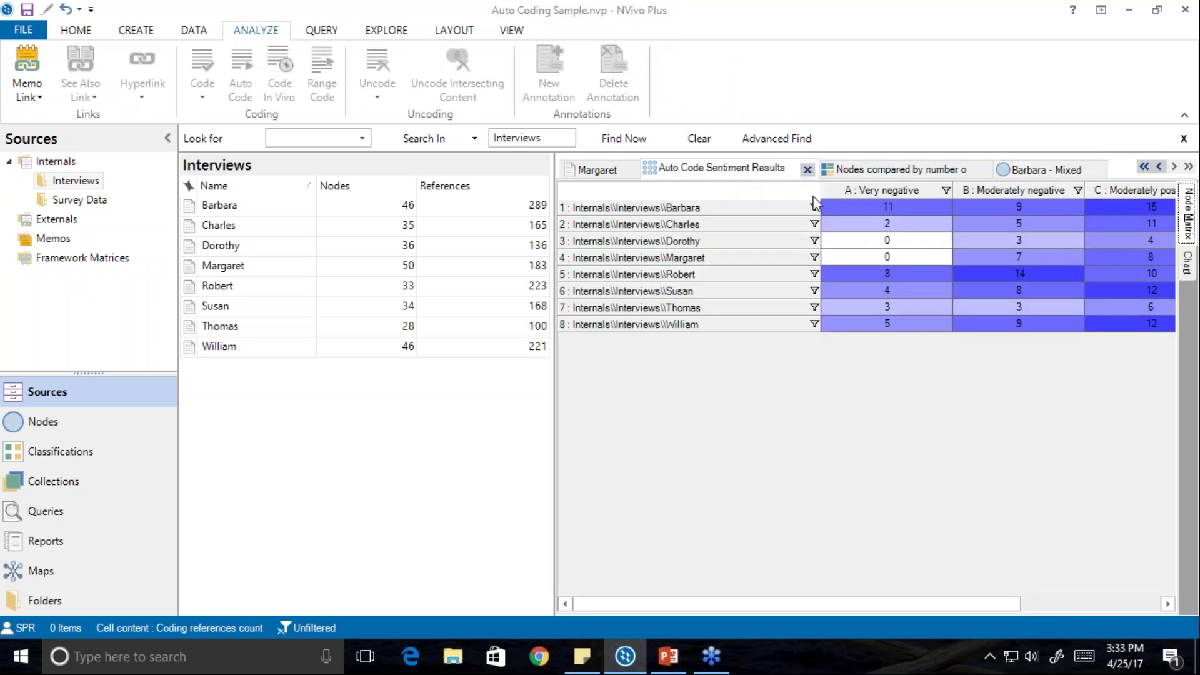
drag(820, 190, 736, 207)
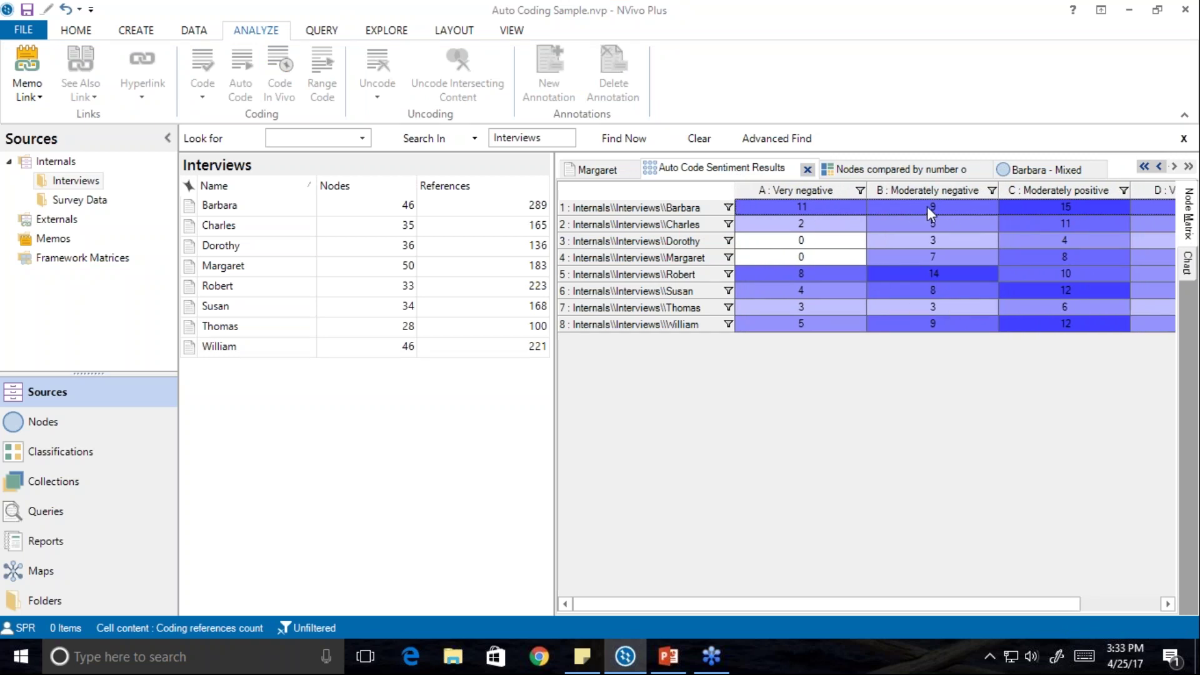
double_click(836, 207)
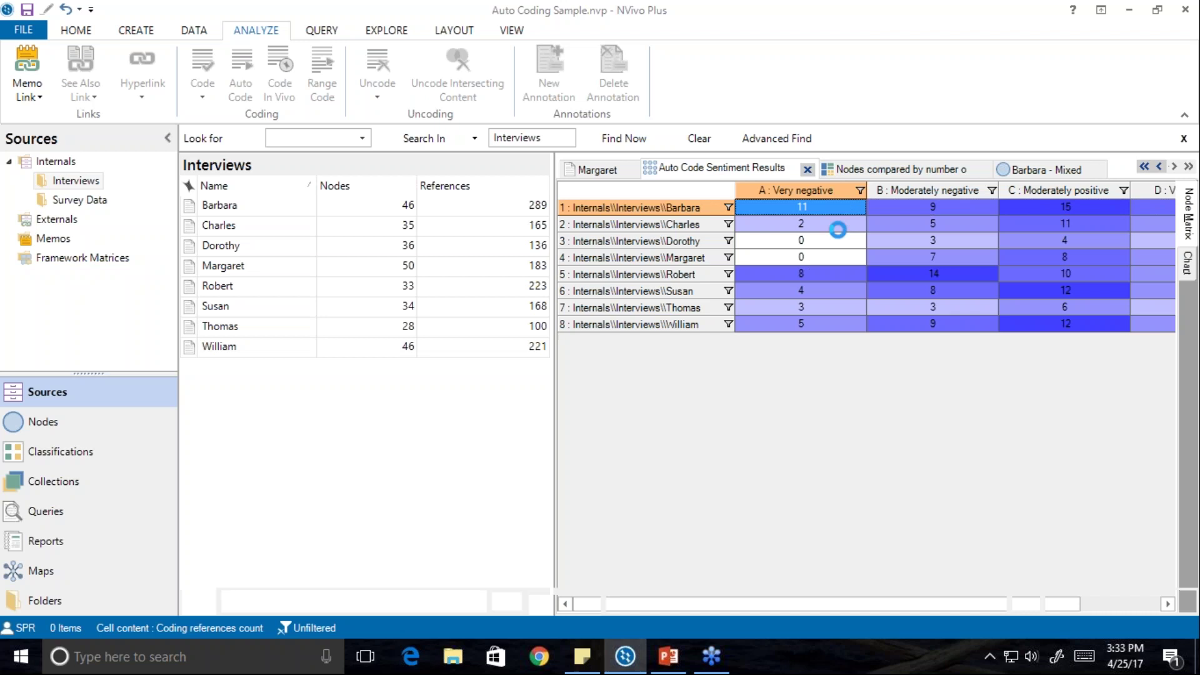
scroll(785, 412, down, 5)
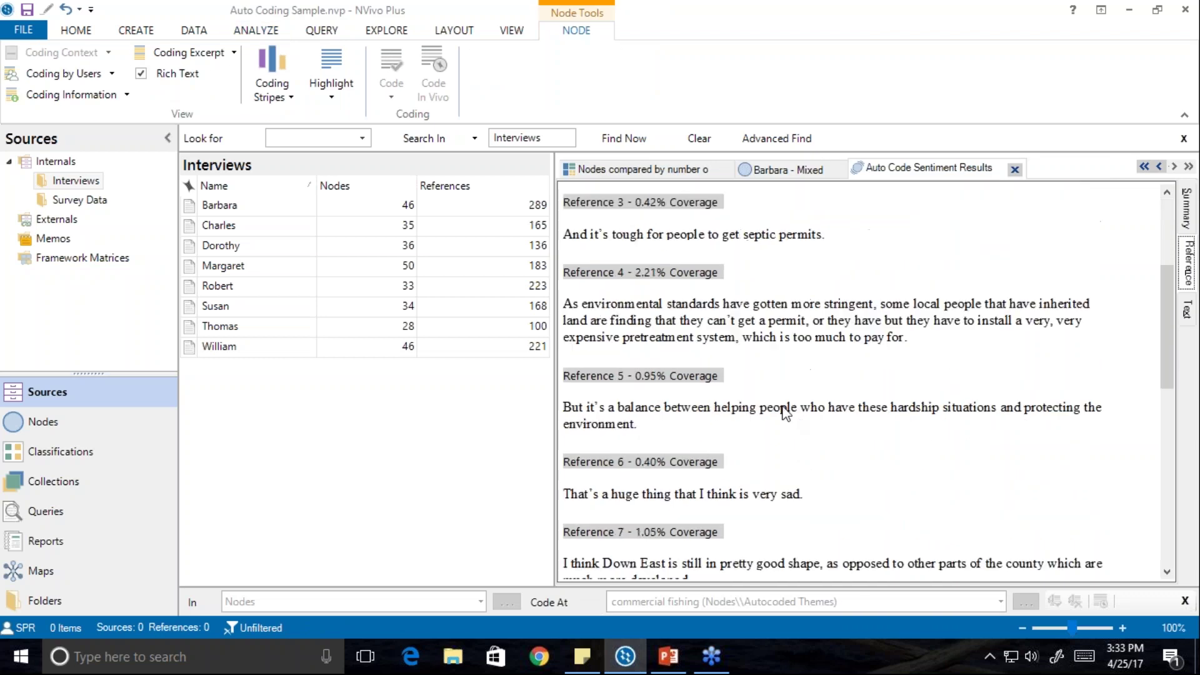
scroll(785, 413, up, 3)
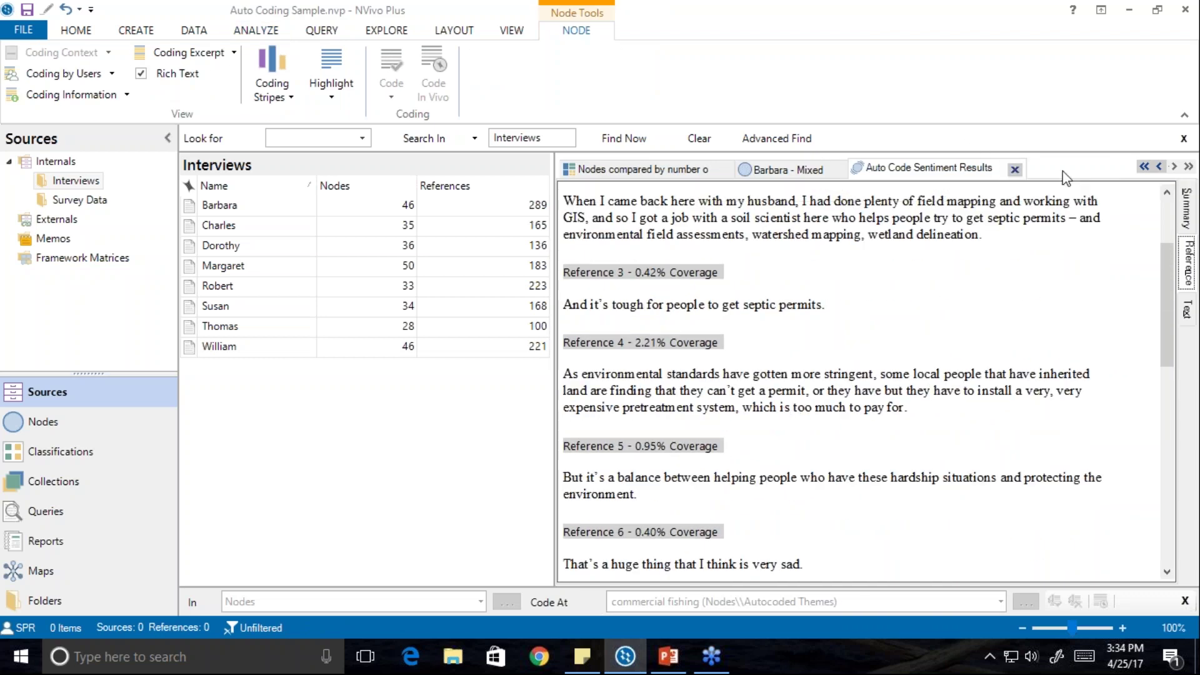
click(1014, 170)
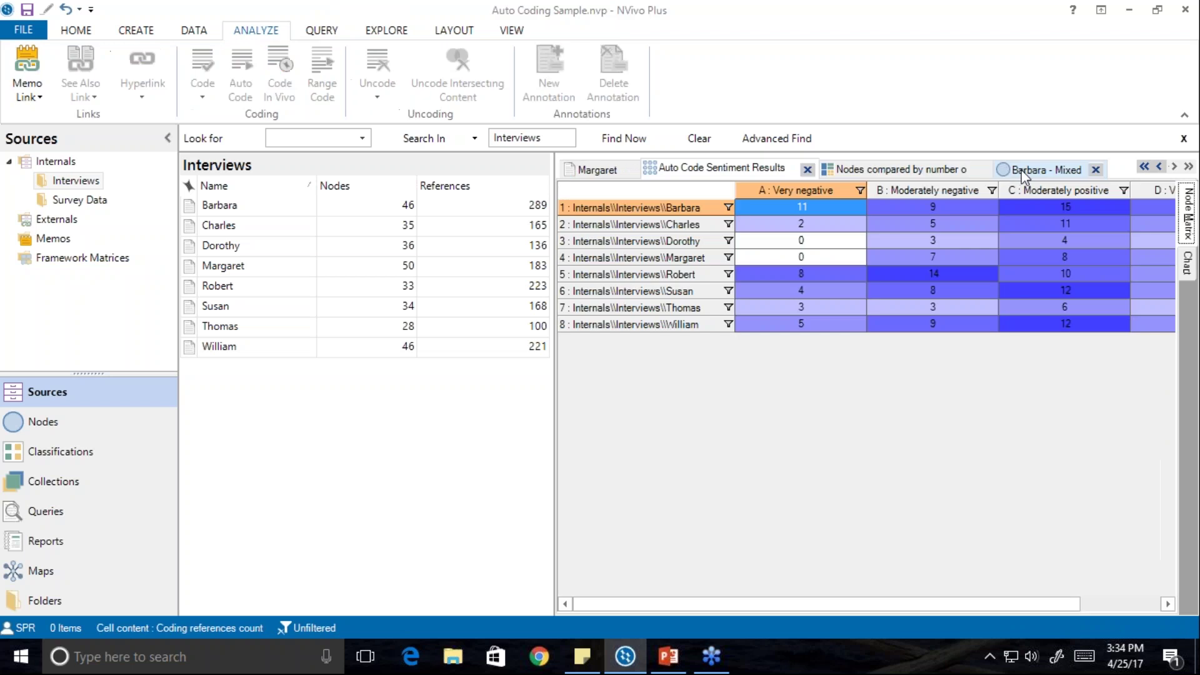
Close all the open node, auto code results and transcript views, leaving only the Interviews list.
click(1102, 169)
click(1107, 169)
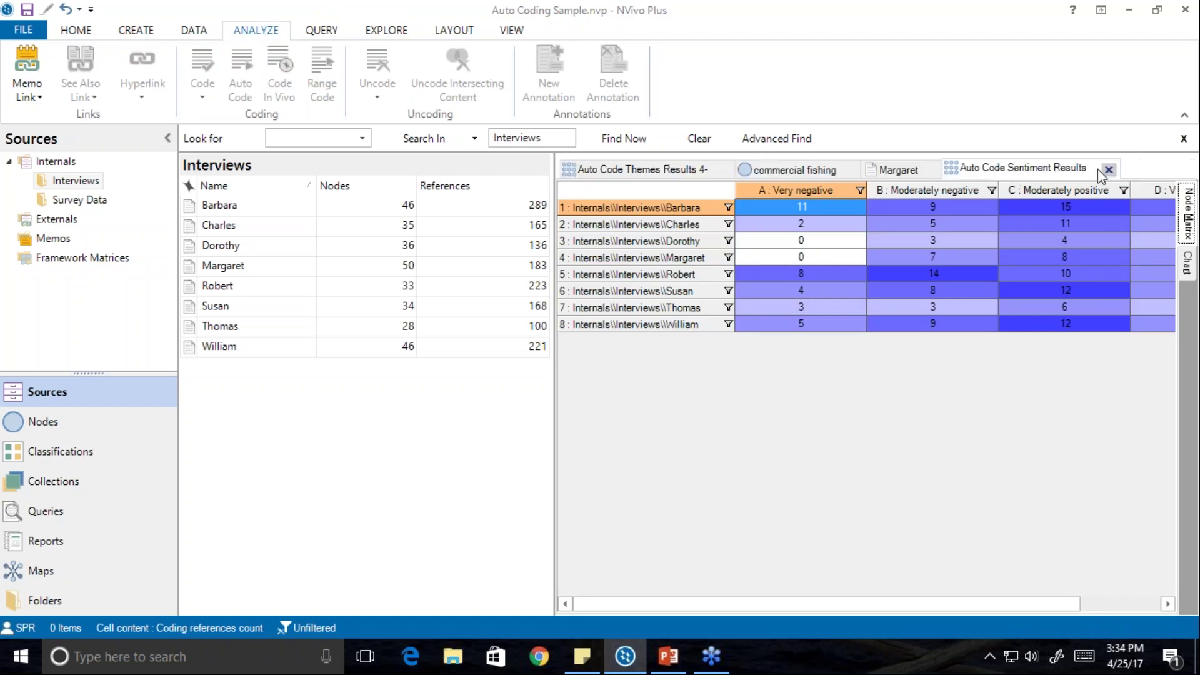
click(1108, 171)
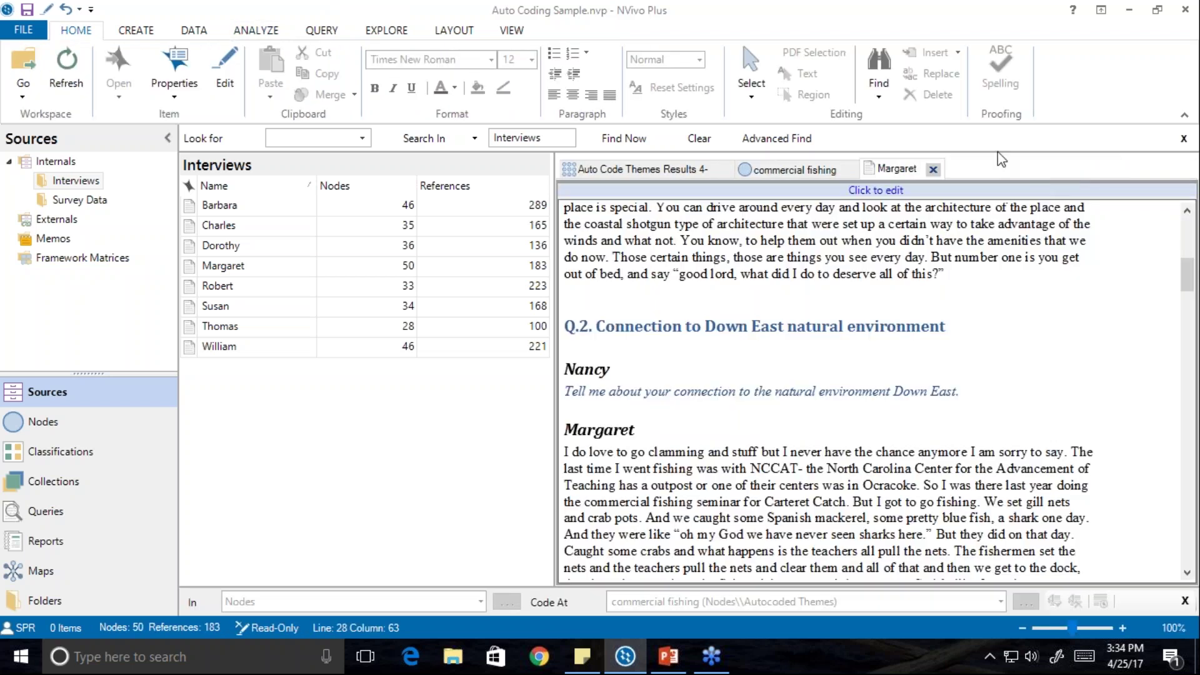
click(932, 170)
click(855, 170)
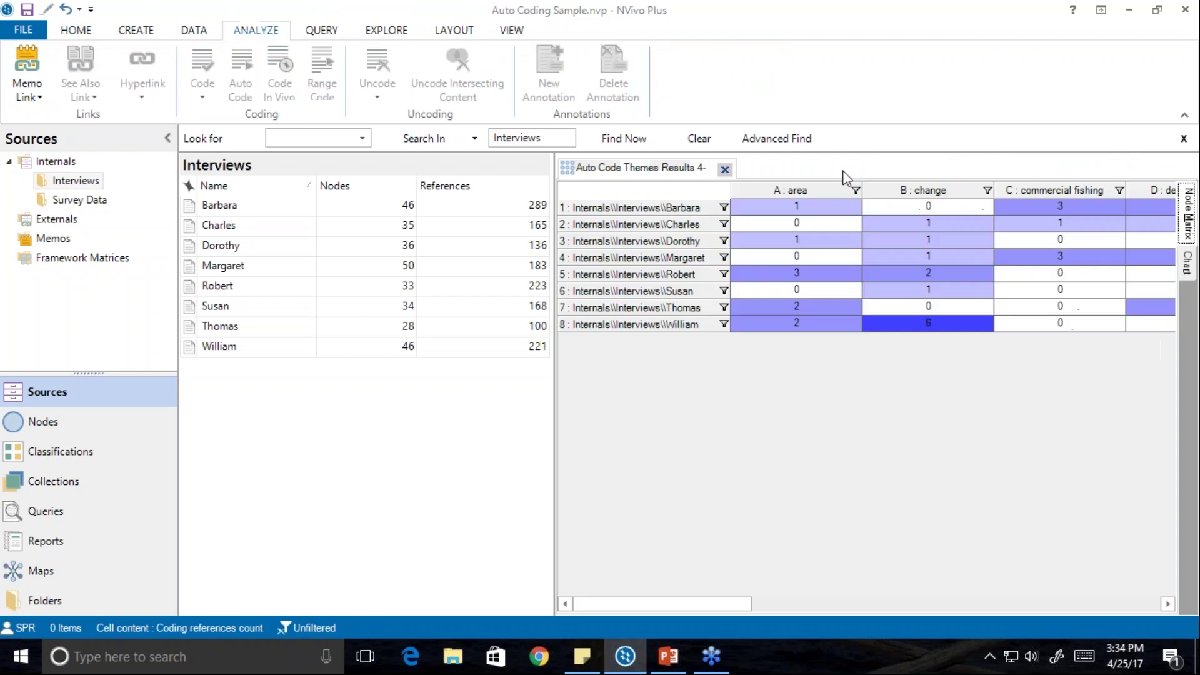
click(724, 170)
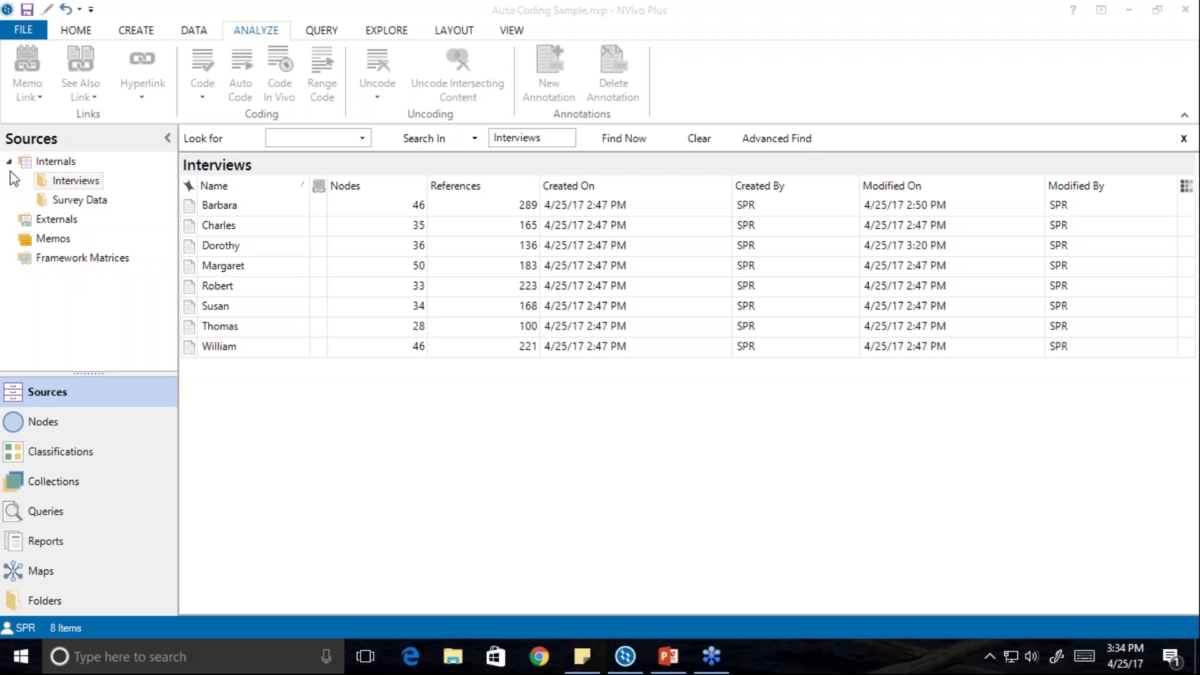
Go to the Sentiment nodes, expand Positive and open the references coded at Very positive.
click(38, 422)
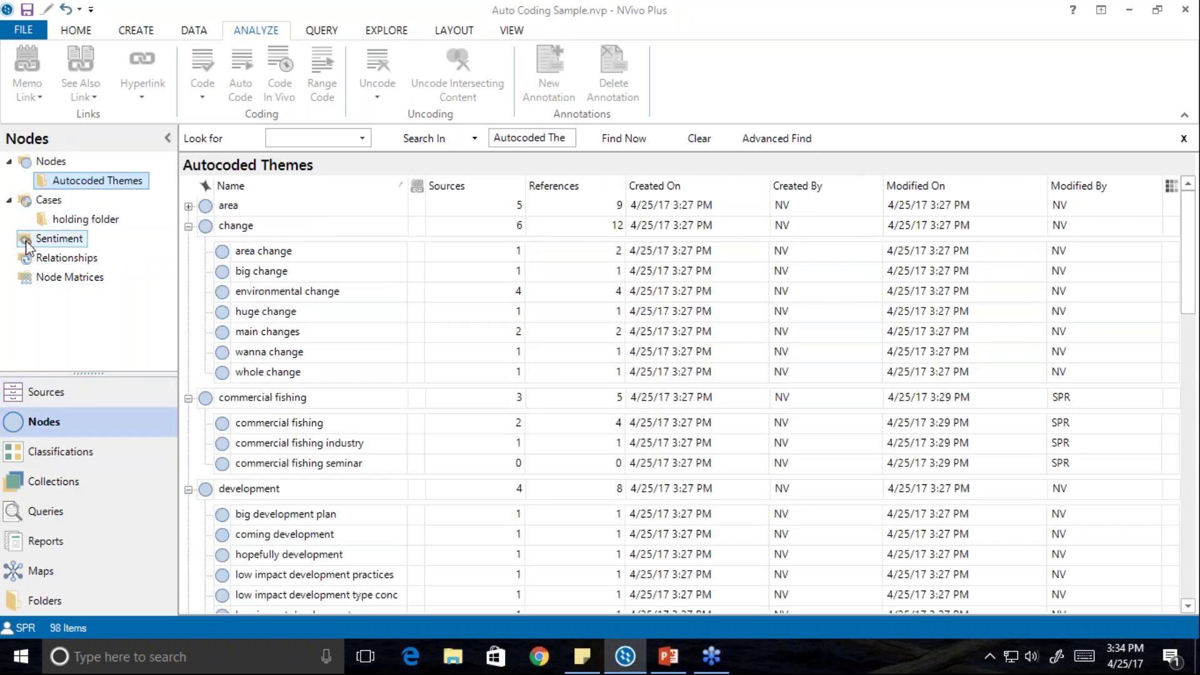
click(28, 244)
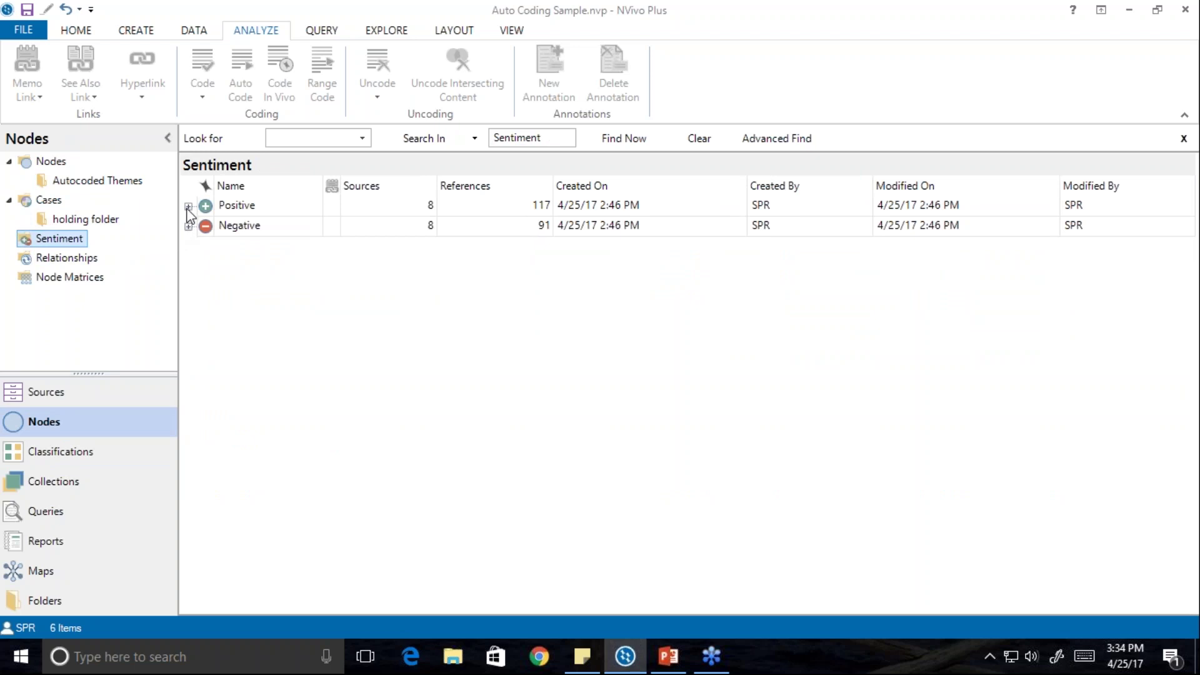
click(189, 207)
click(244, 240)
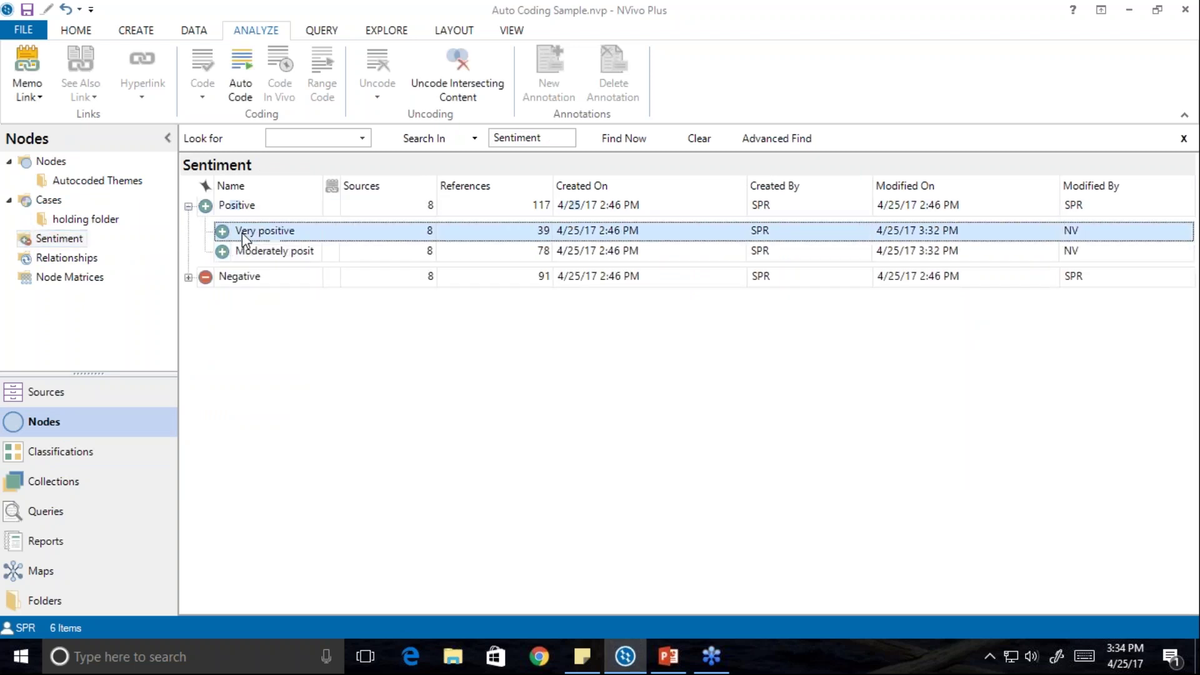
double_click(284, 232)
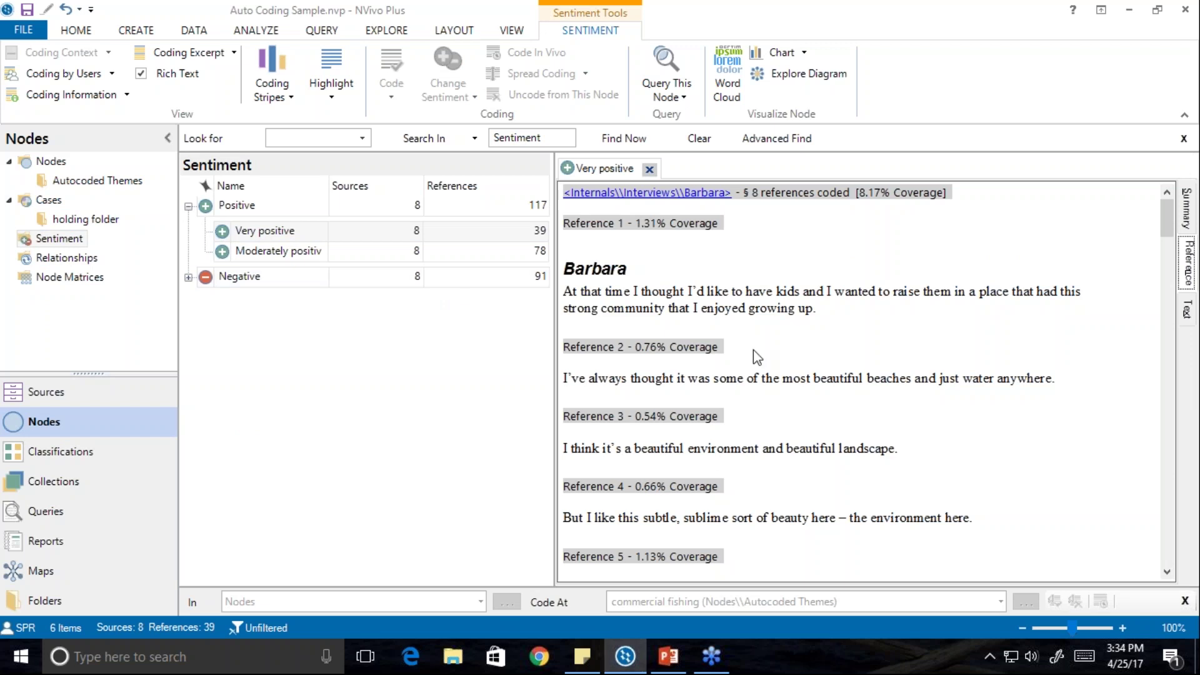
Recode the first transcript's sentence about not having any zoning as Moderately Negative, then close the node and collapse Positive.
scroll(723, 530, down, 3)
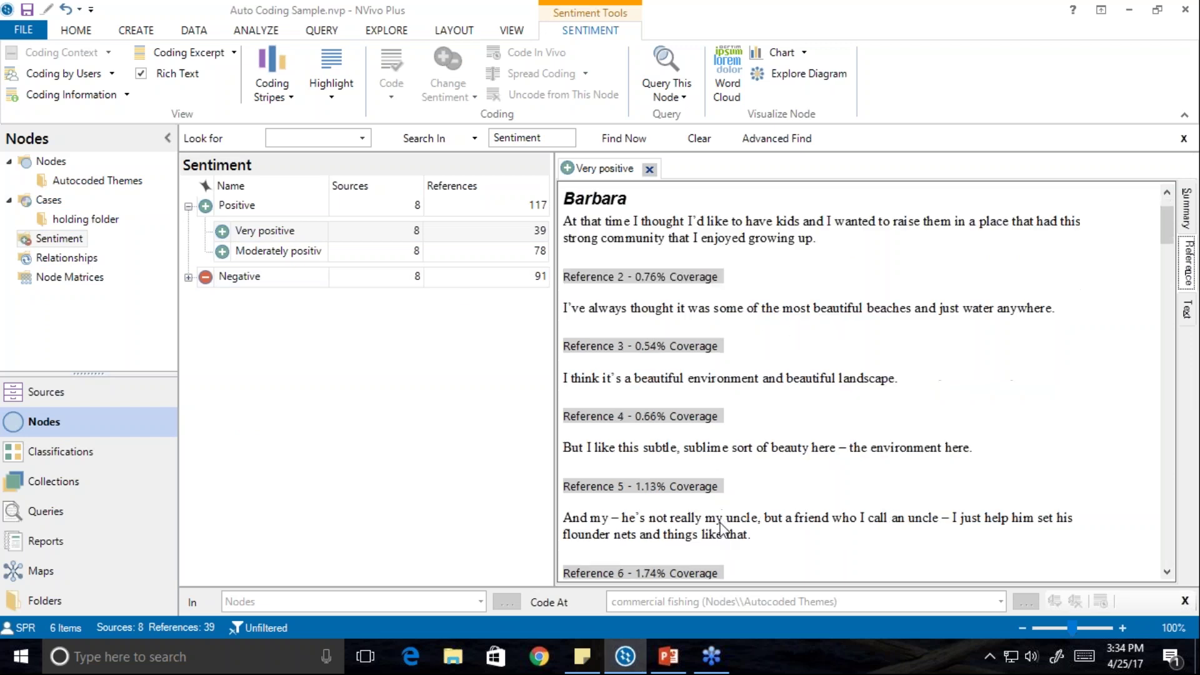
scroll(723, 530, down, 1)
scroll(723, 530, down, 2)
scroll(723, 530, down, 1)
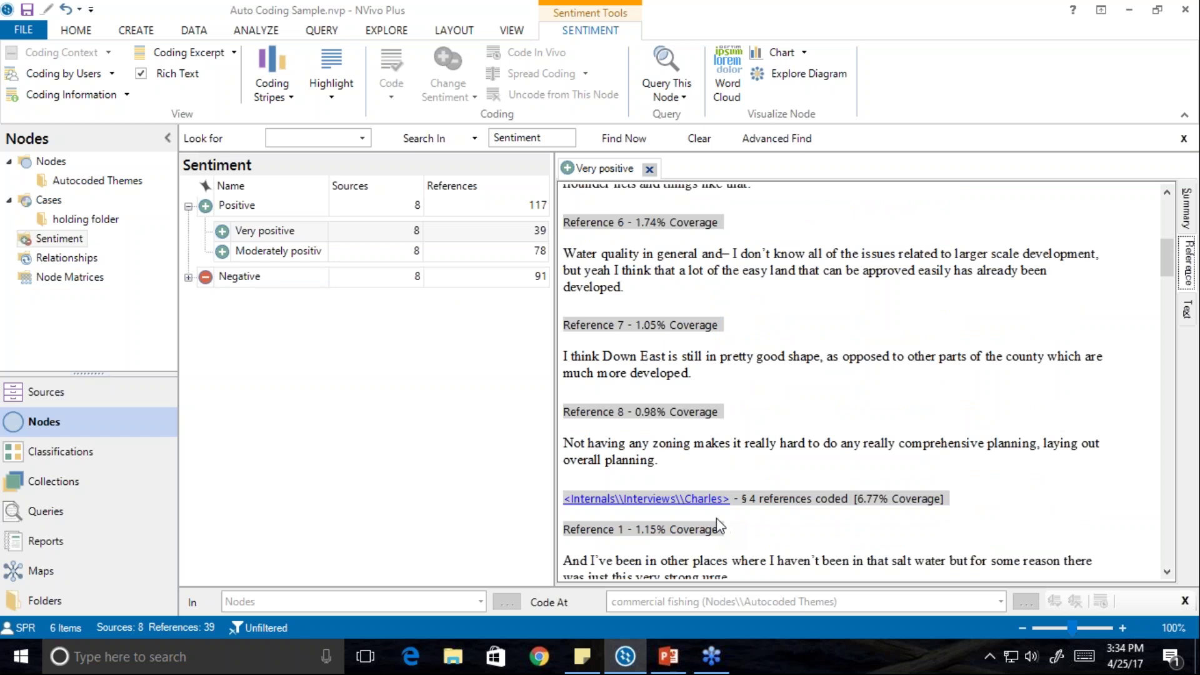
drag(661, 466, 564, 445)
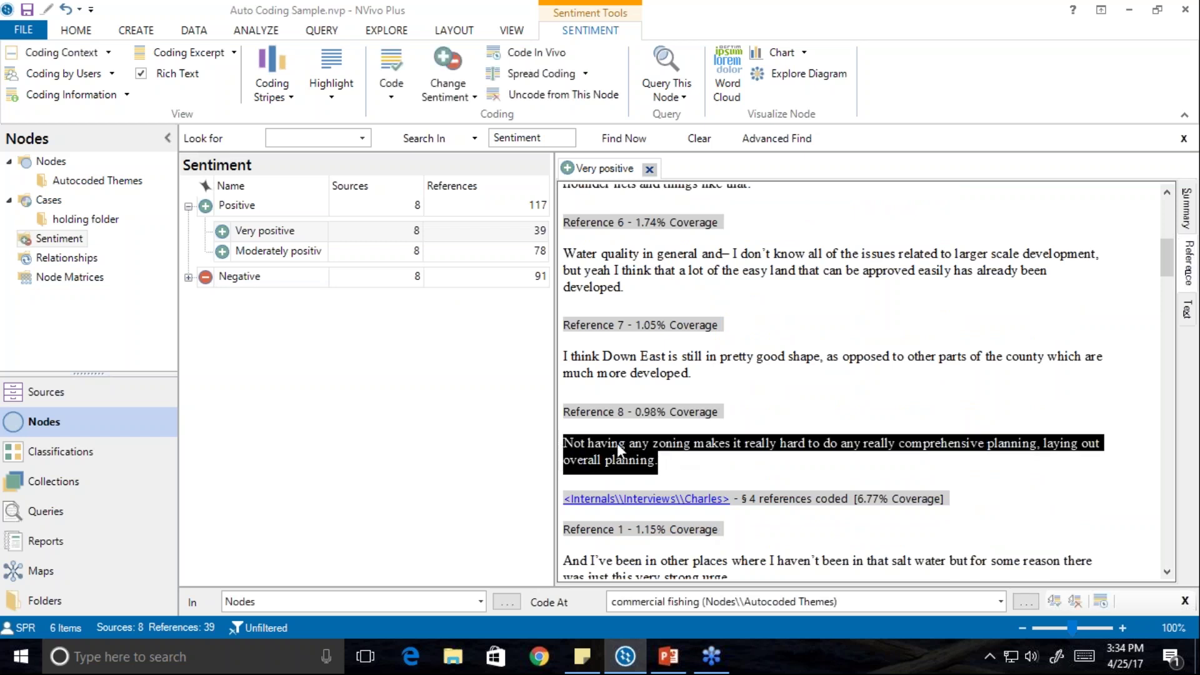
click(474, 96)
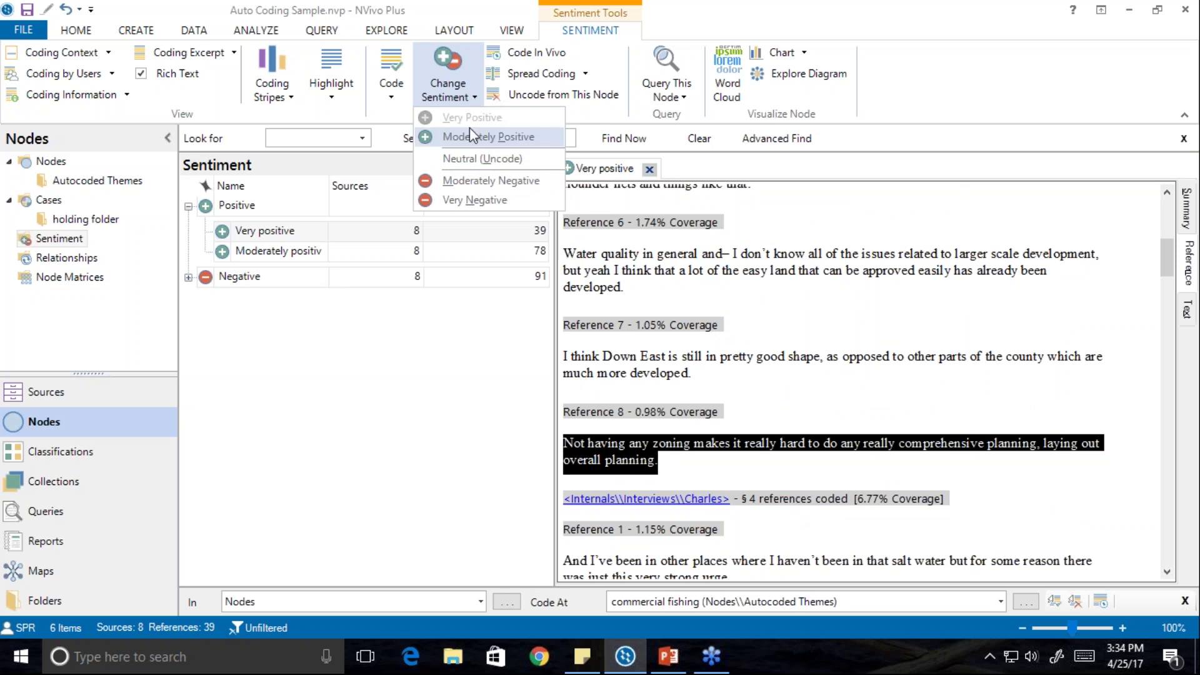
click(463, 179)
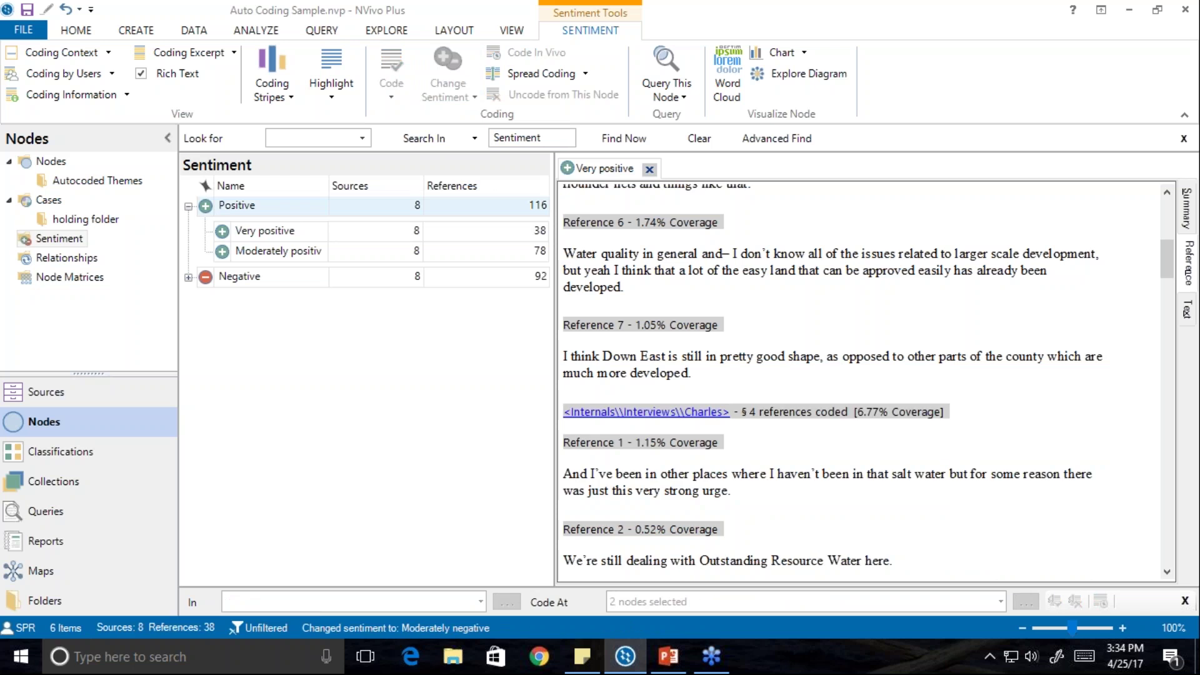
click(650, 168)
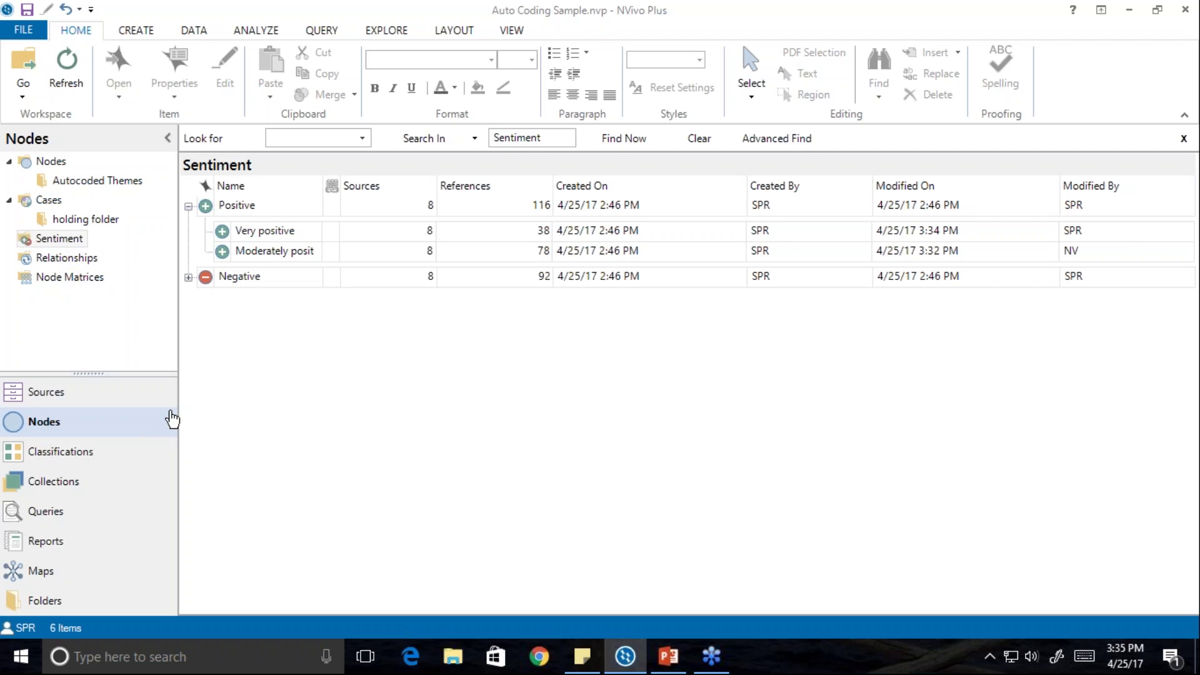
click(188, 207)
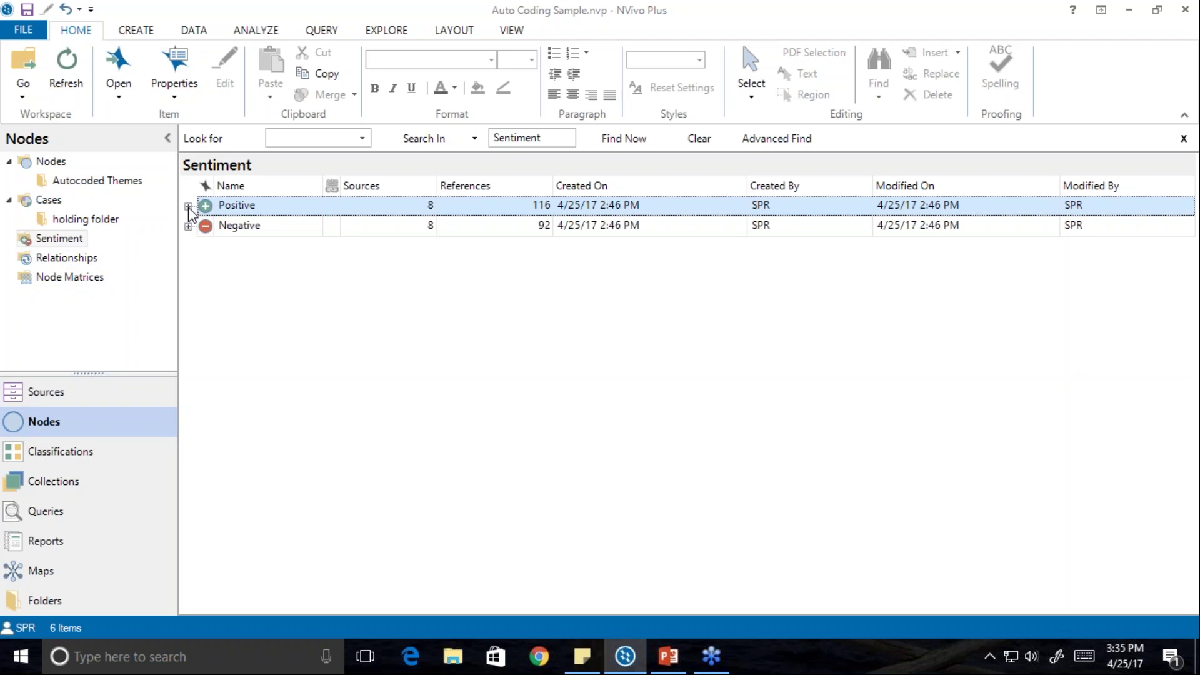
Start a matrix coding query and add the autocoded themes area, change, commercial fishing and development as its rows.
click(323, 31)
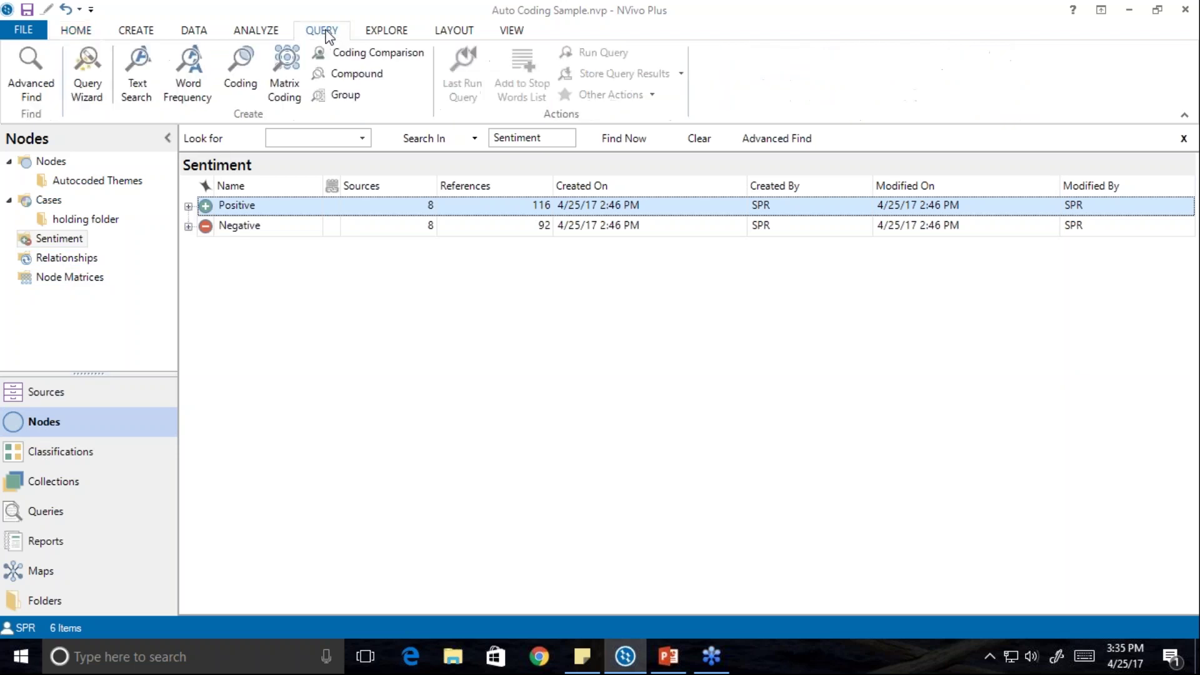
click(290, 69)
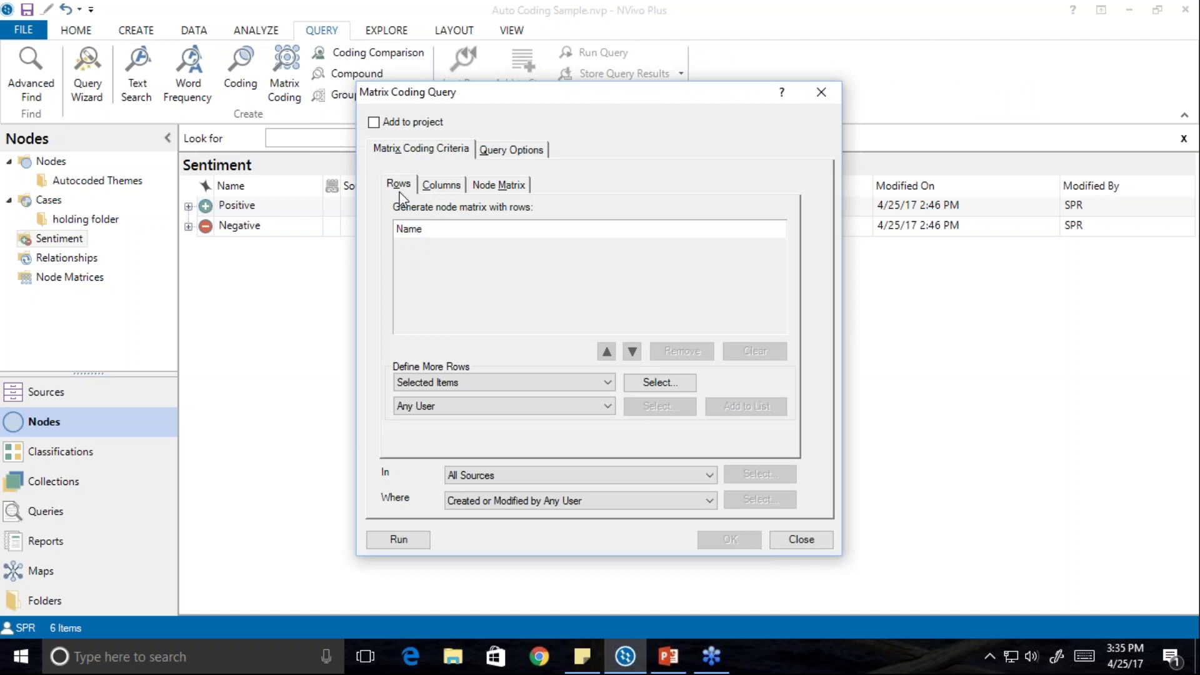
click(681, 384)
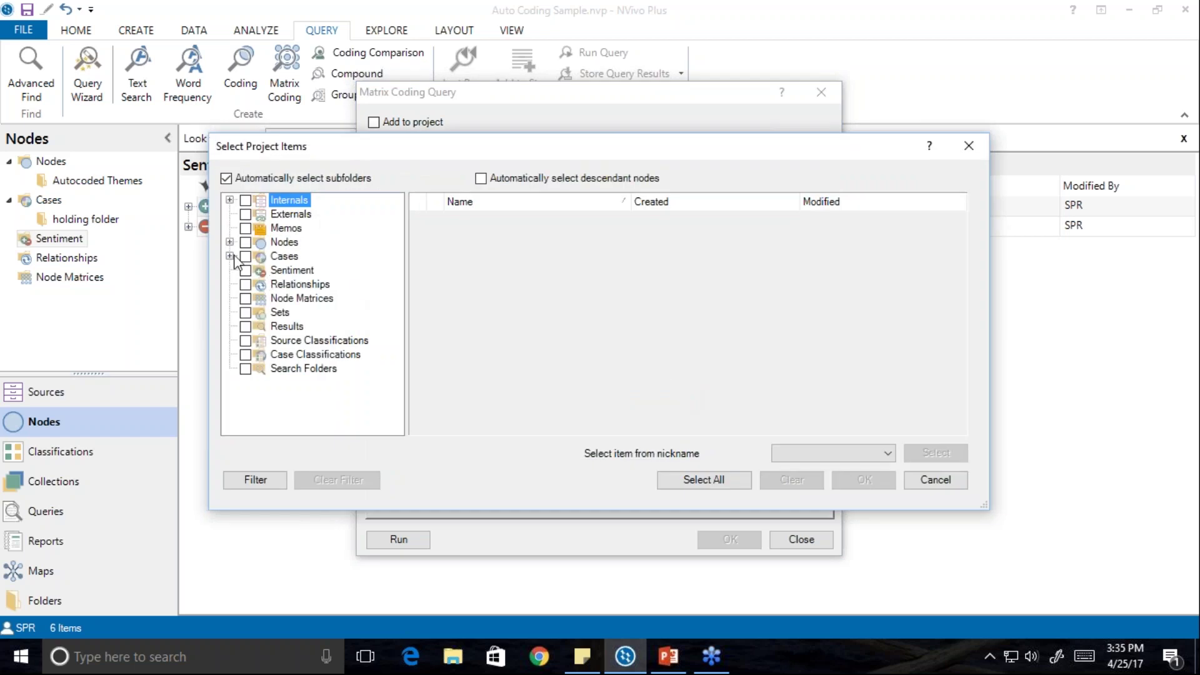
click(230, 242)
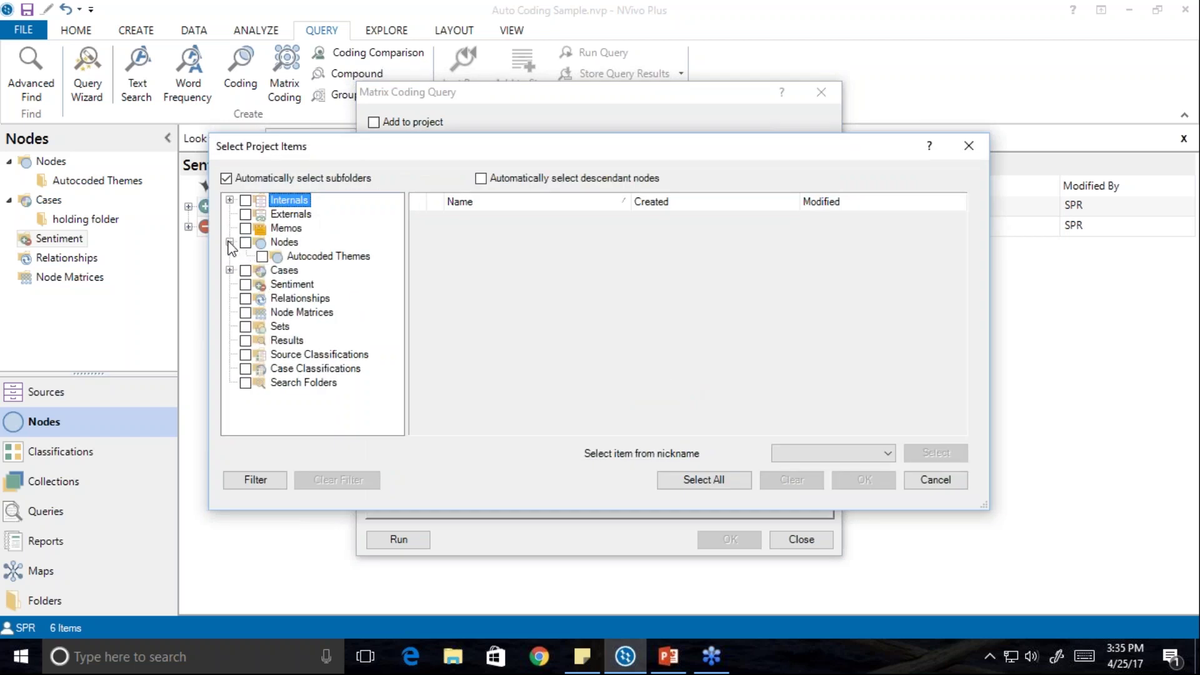
click(279, 258)
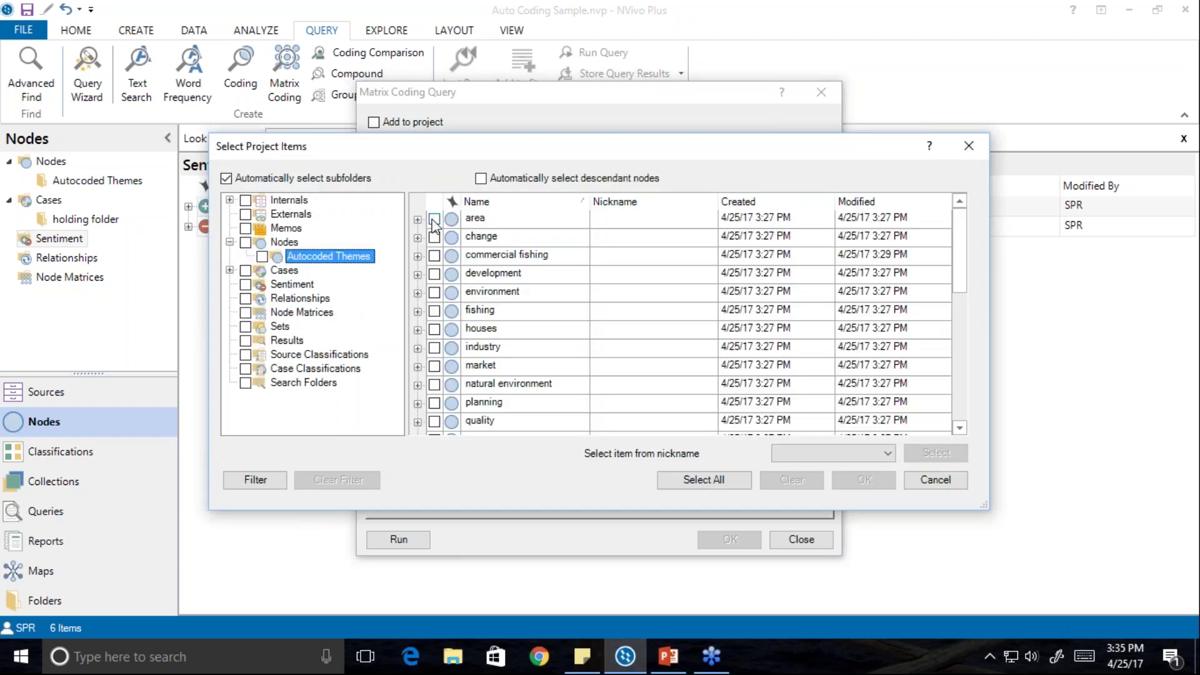
click(434, 218)
click(435, 236)
click(434, 256)
click(434, 274)
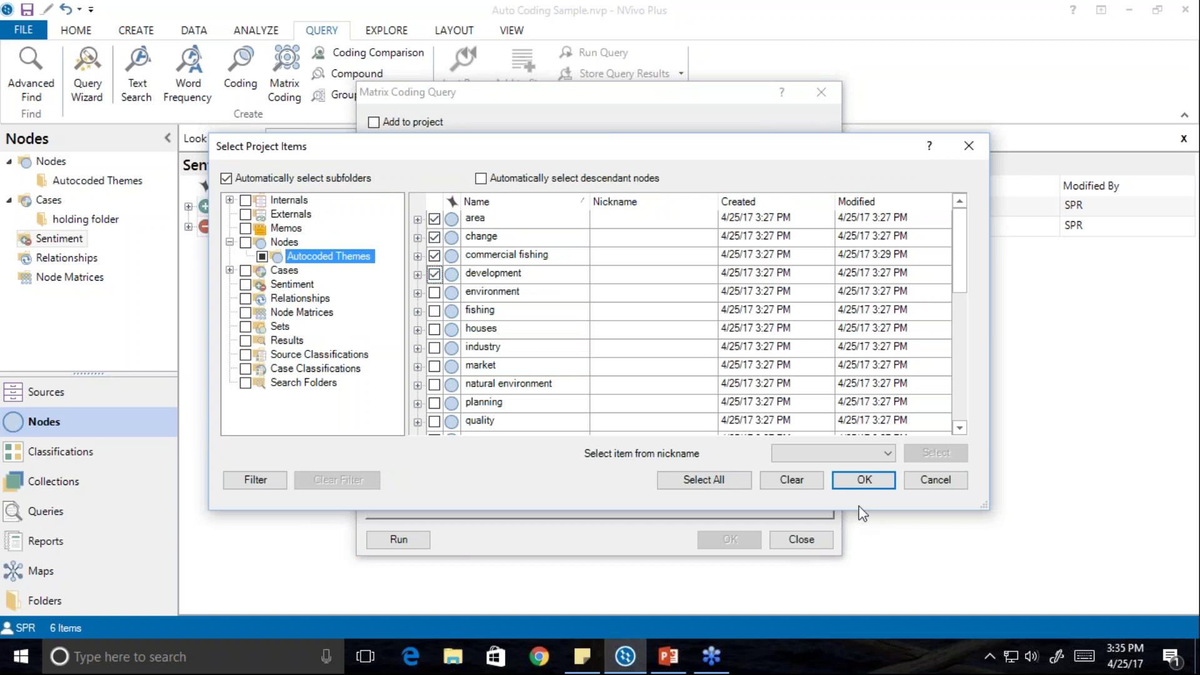
click(861, 486)
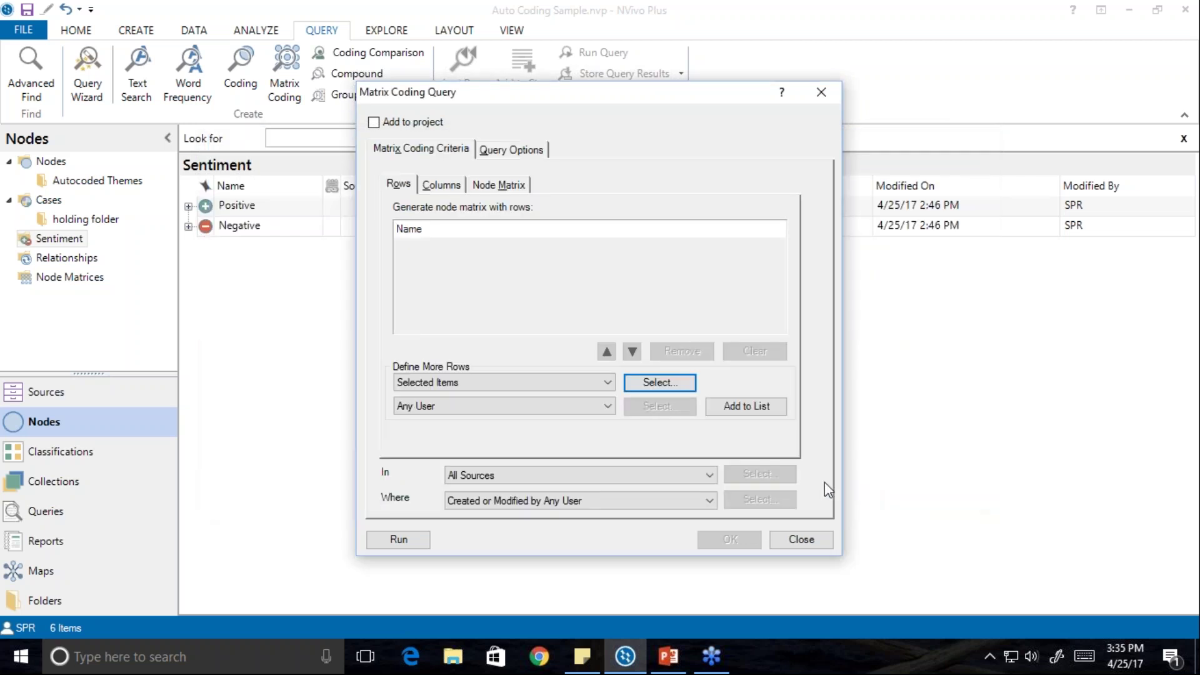
click(738, 405)
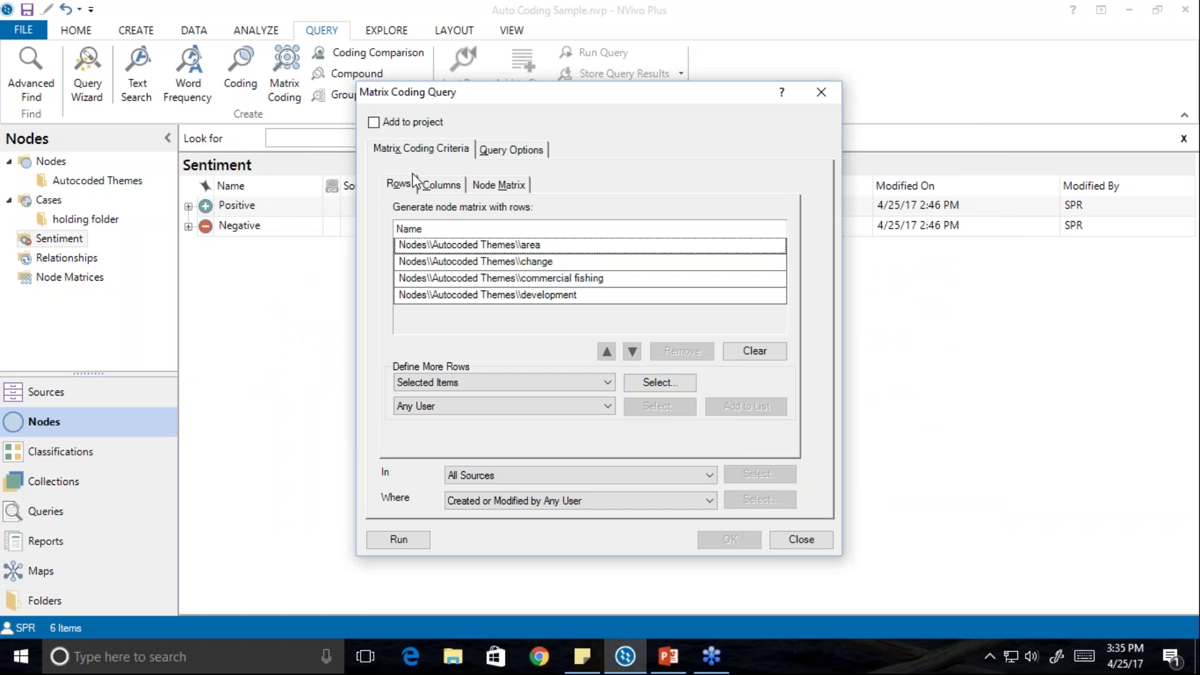
Add the Very positive, Moderately positive, Moderately negative and Very negative sentiment nodes as the matrix query's columns.
click(437, 184)
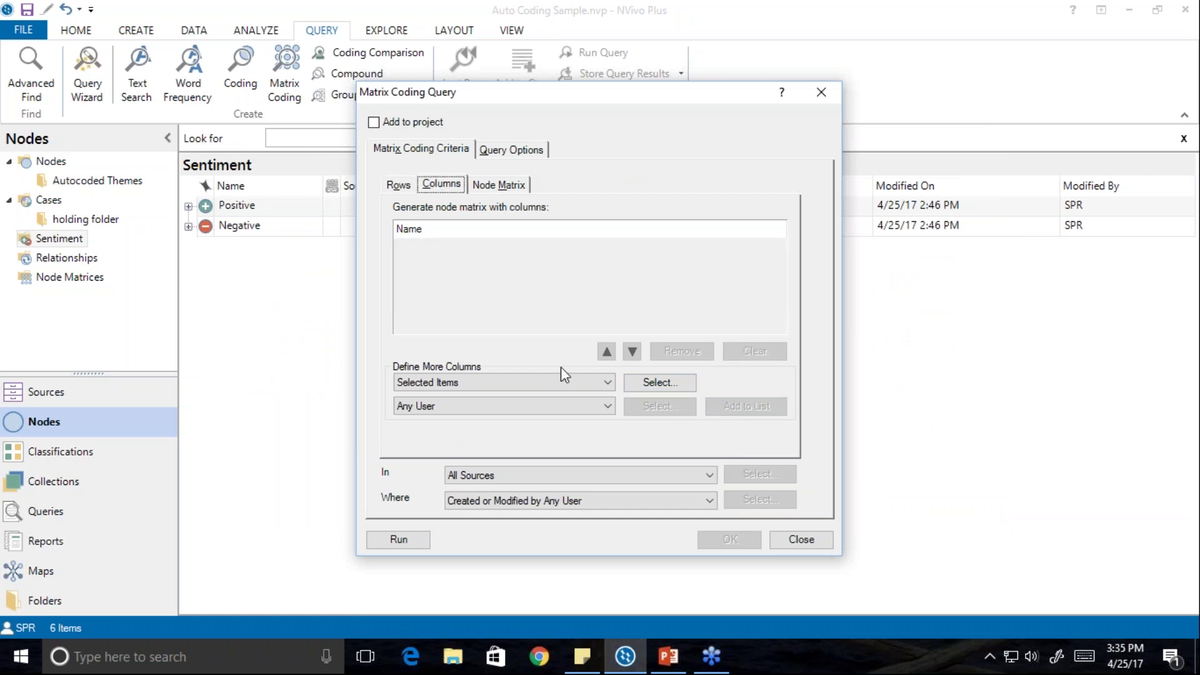
click(656, 384)
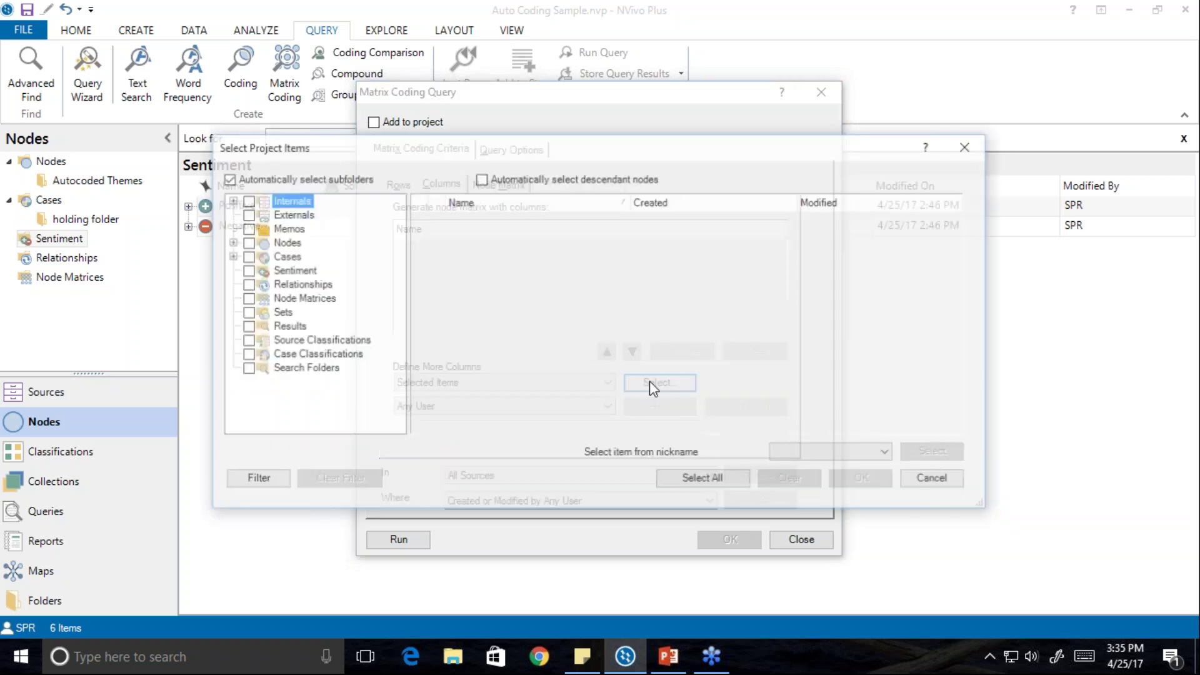
click(264, 274)
click(417, 219)
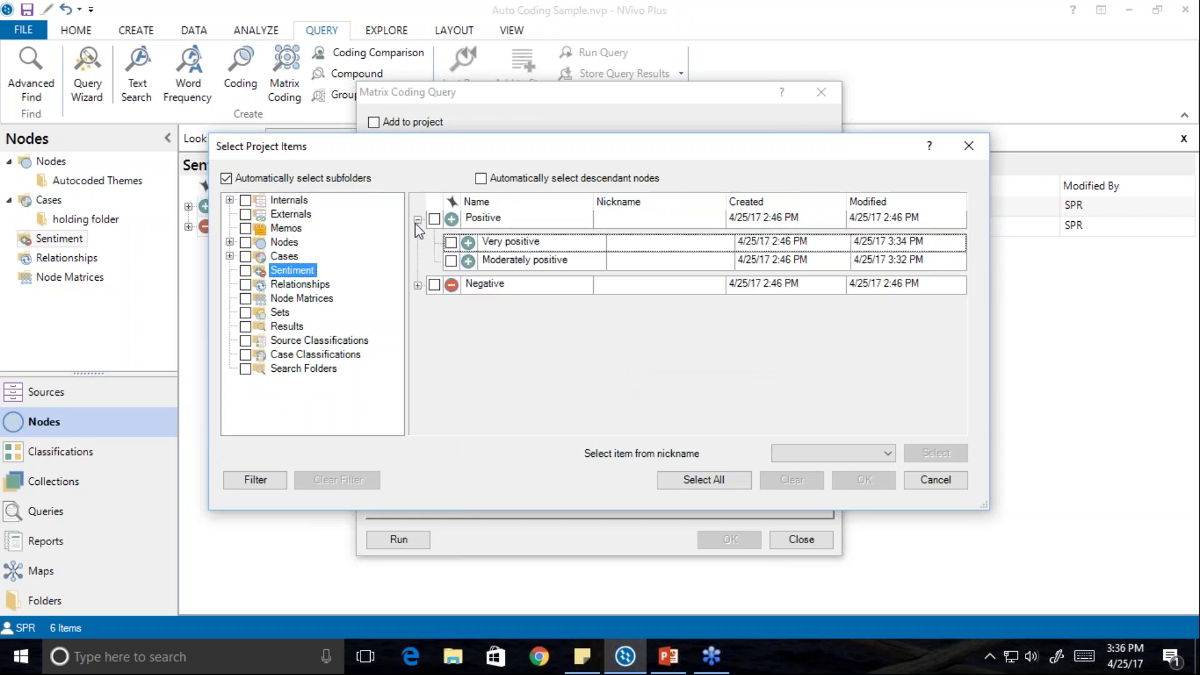
click(450, 242)
click(451, 261)
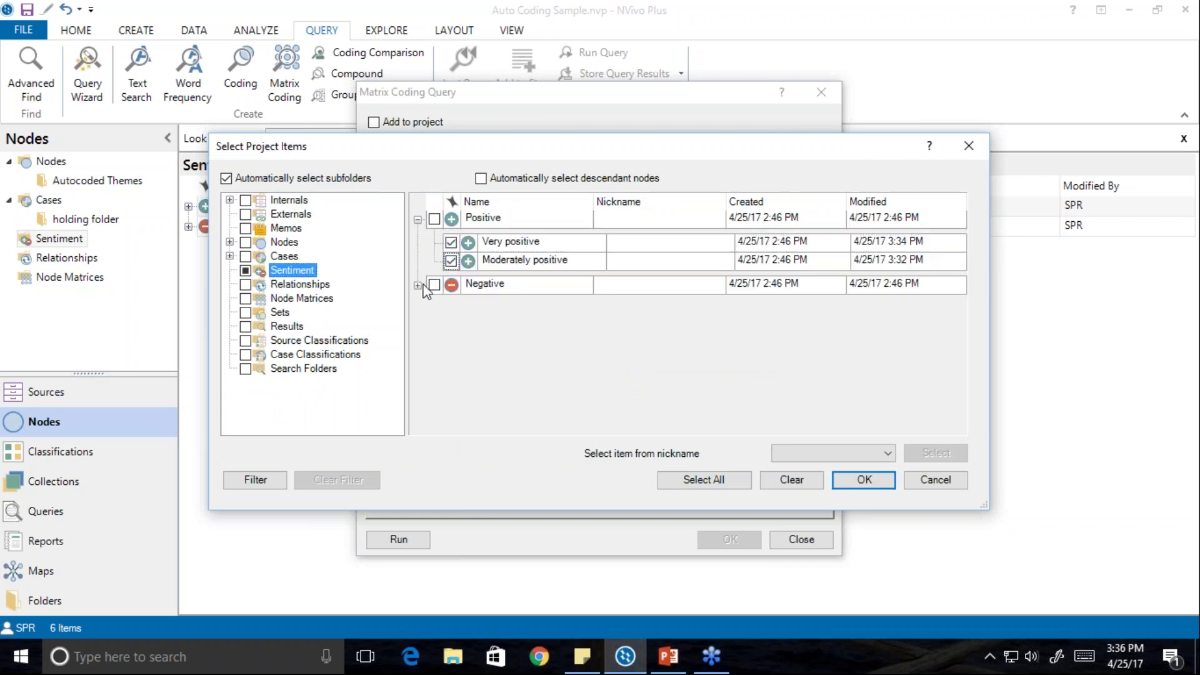
click(417, 285)
click(450, 307)
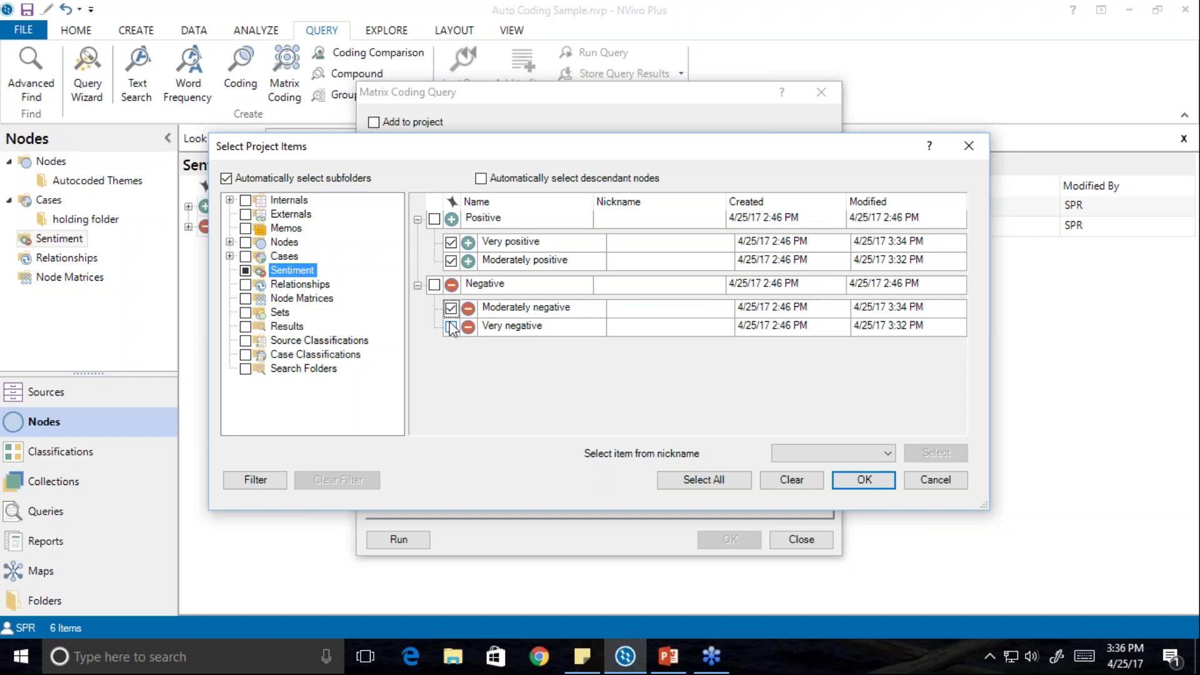
click(864, 479)
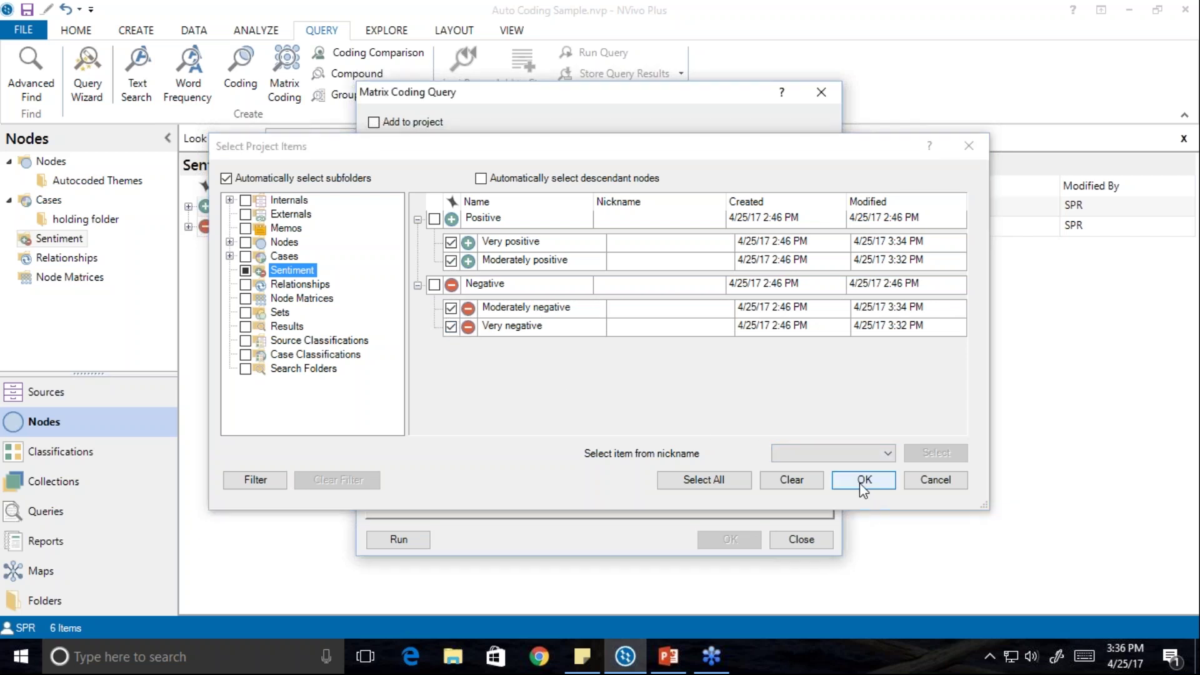
click(751, 406)
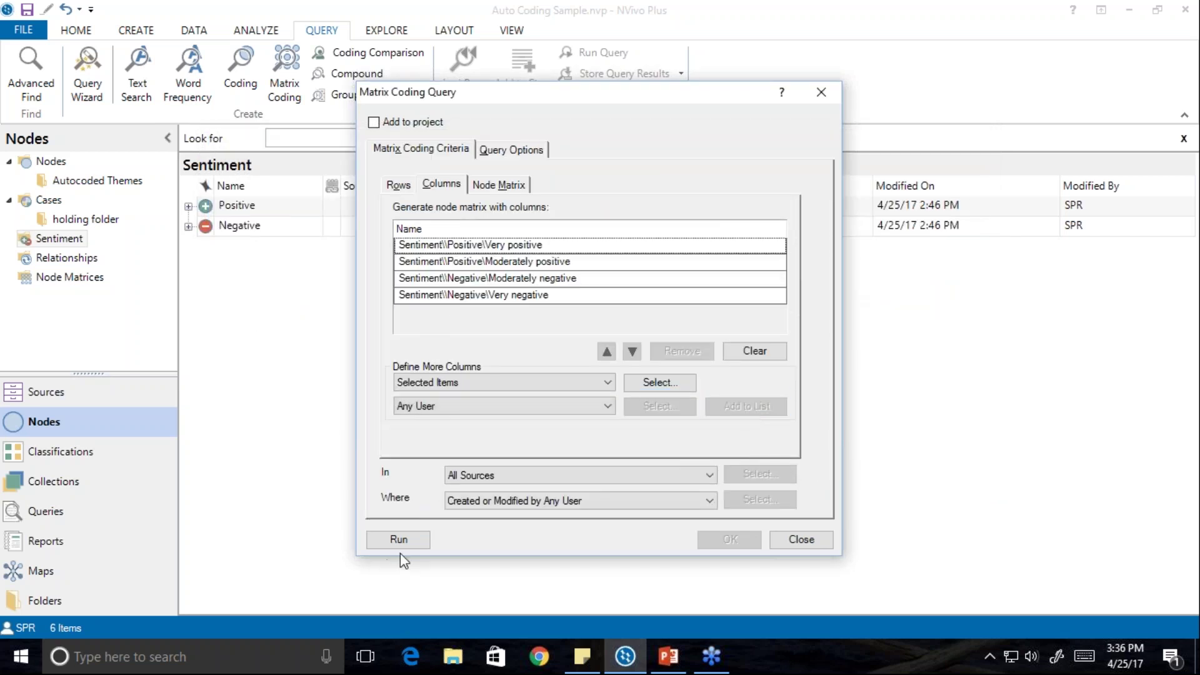
Move Very negative above Moderately negative in the column list and back down to its original place.
click(563, 295)
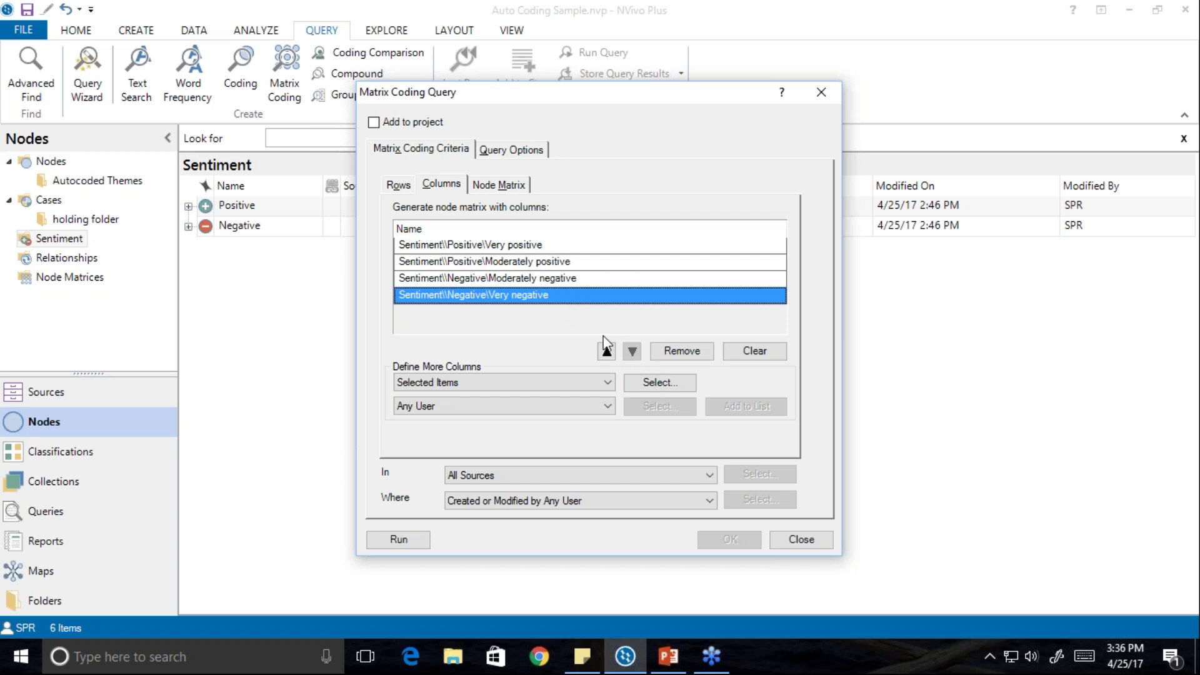
click(606, 352)
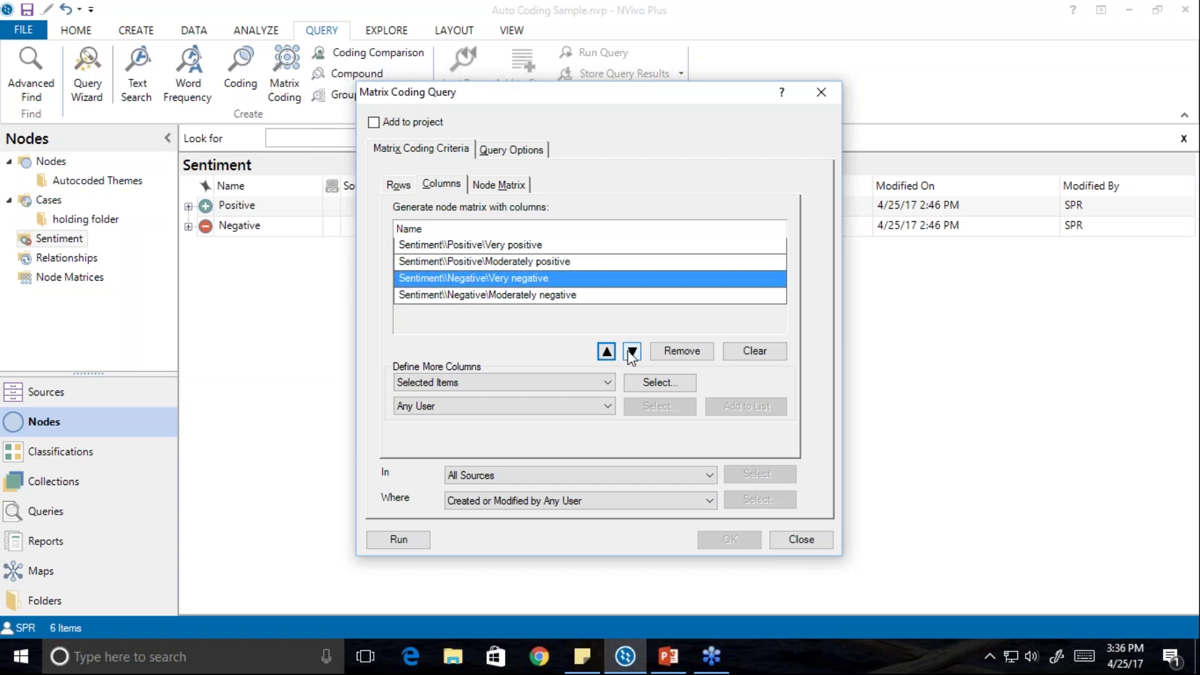
click(632, 351)
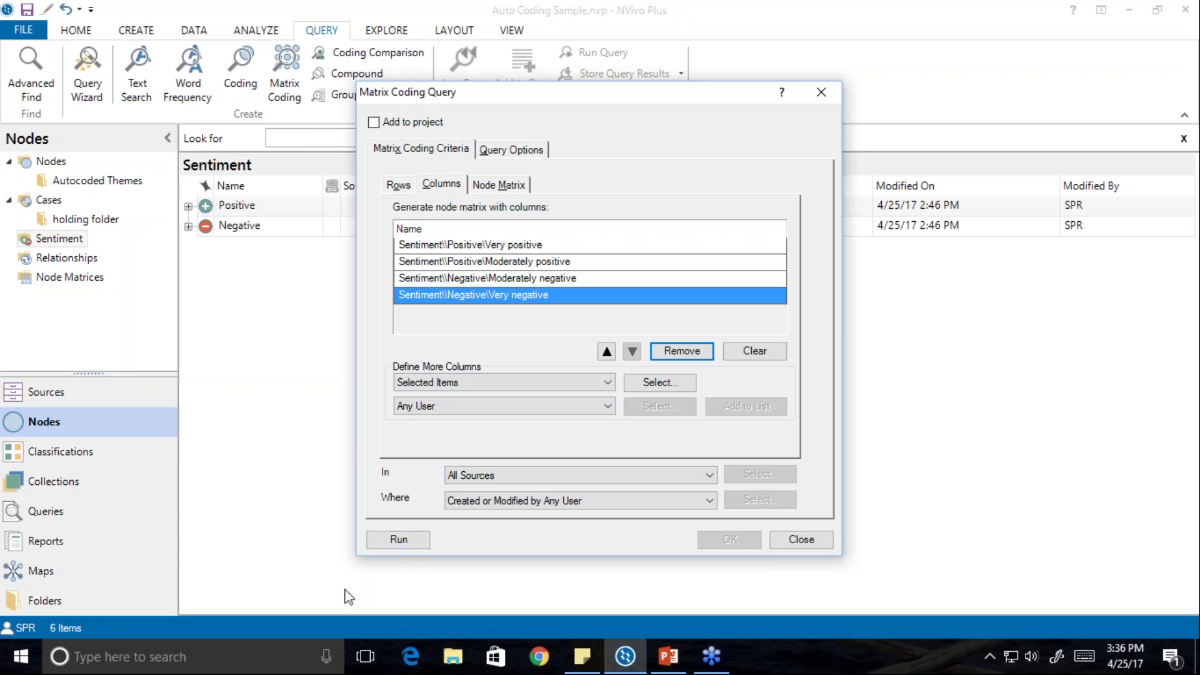
Run the matrix coding query of the four themes against the four sentiment levels.
click(396, 539)
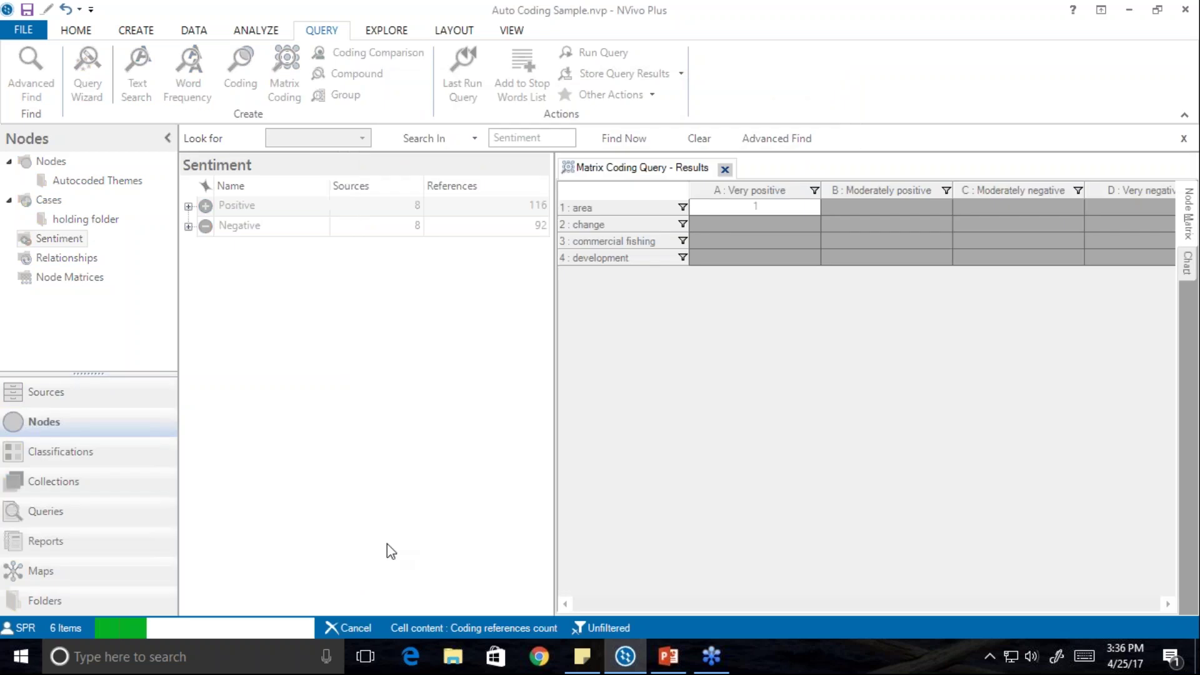
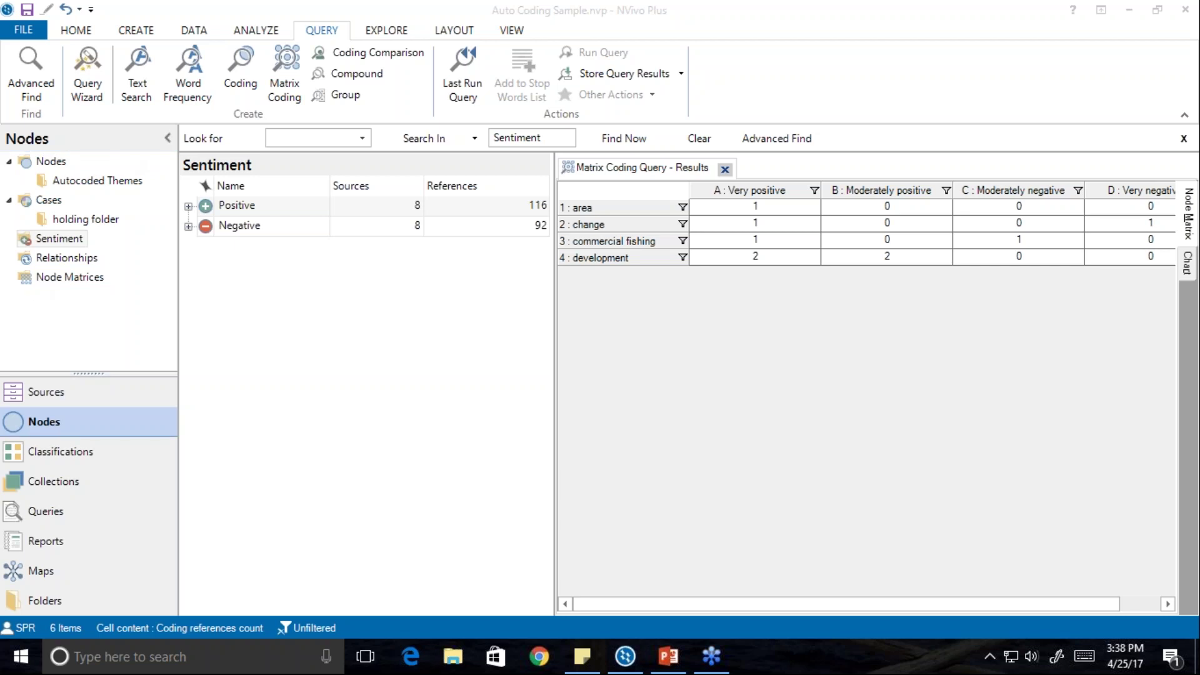
Start a survey import from Microsoft Excel into the Survey Data sources folder, using the Survey data file.
click(102, 390)
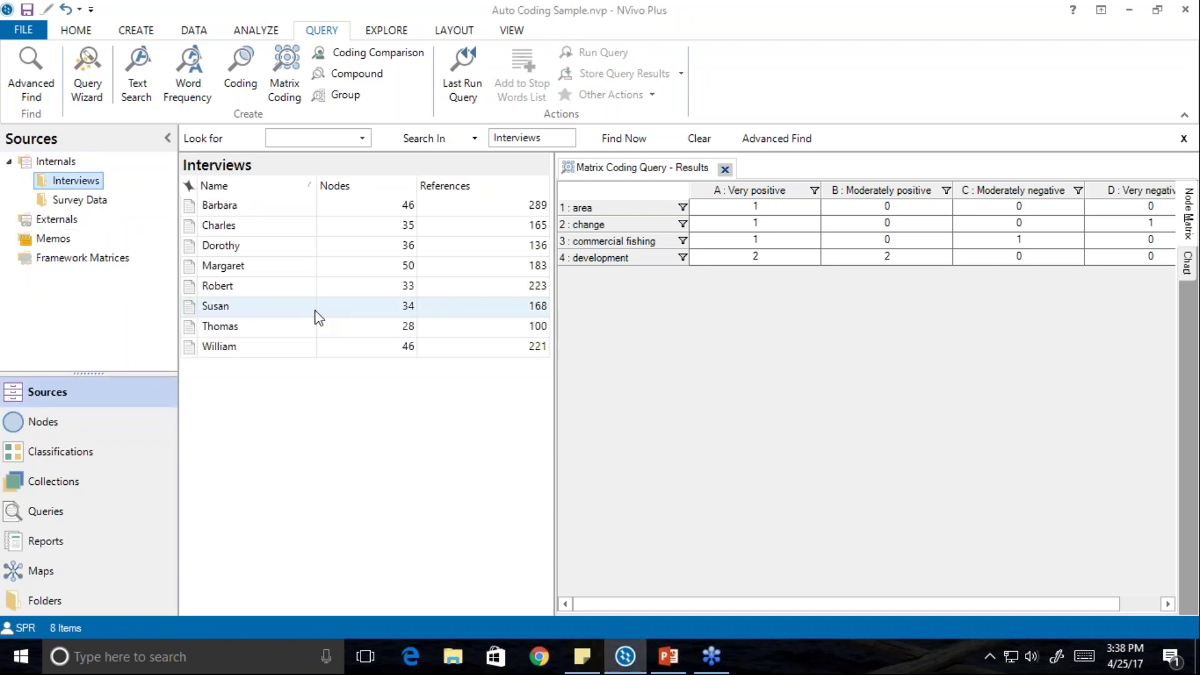
click(67, 202)
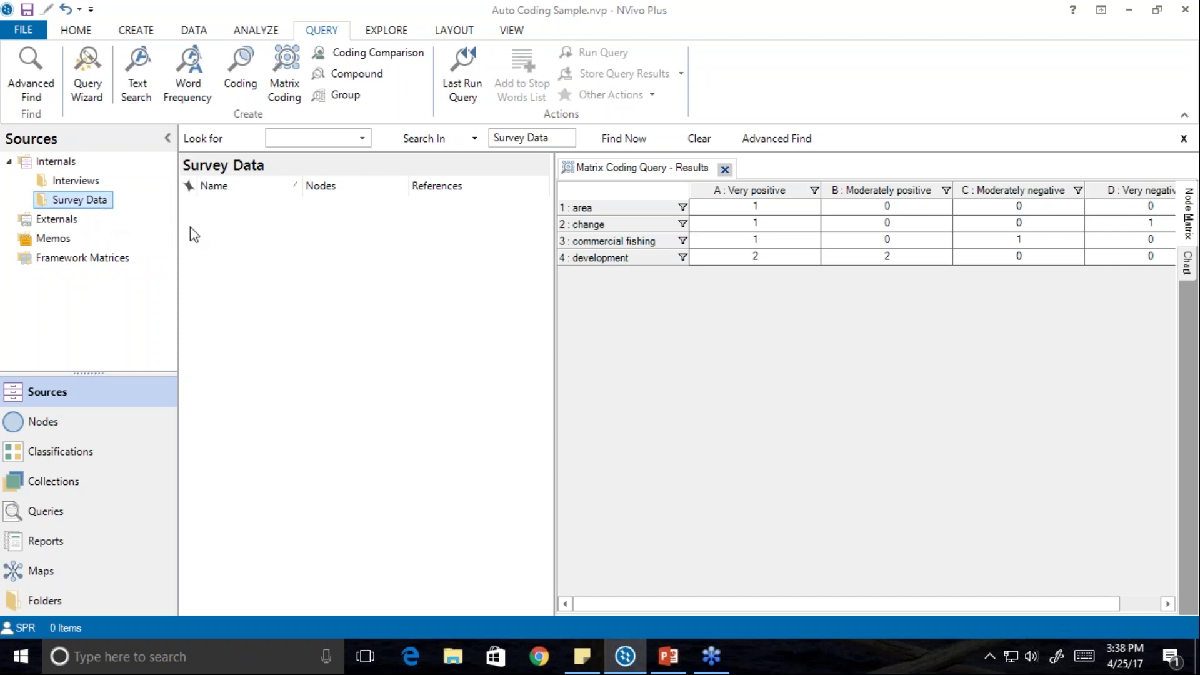
right_click(227, 224)
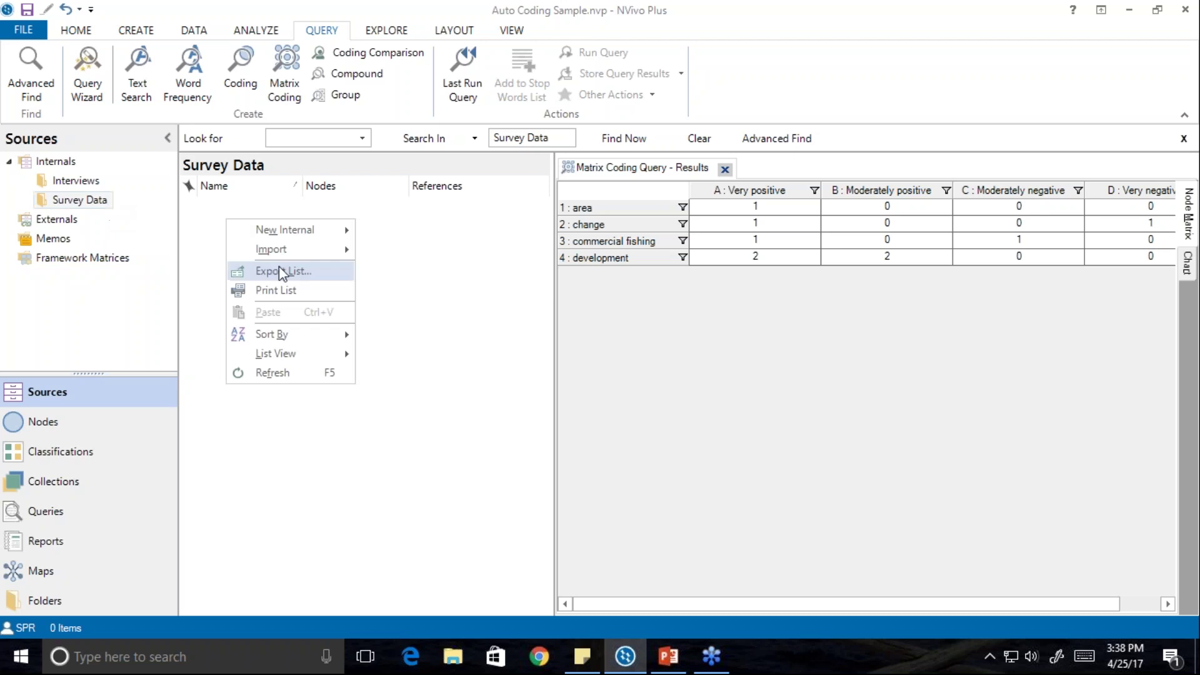
mouse_move(285, 252)
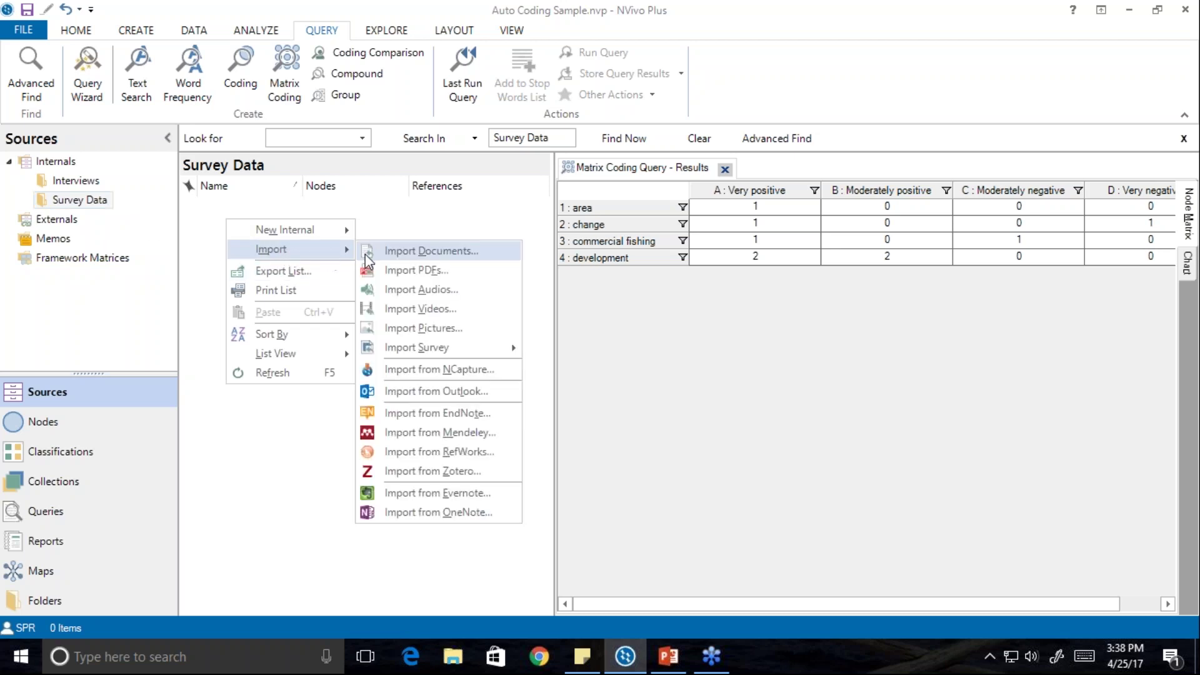
mouse_move(444, 348)
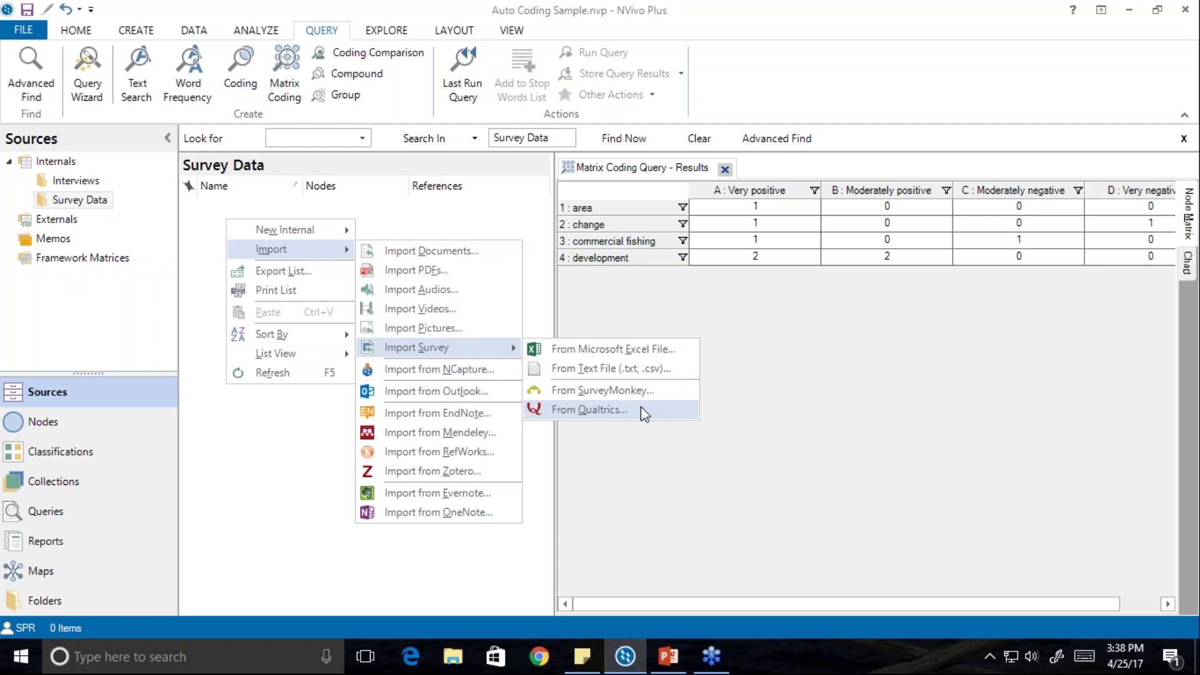
click(633, 355)
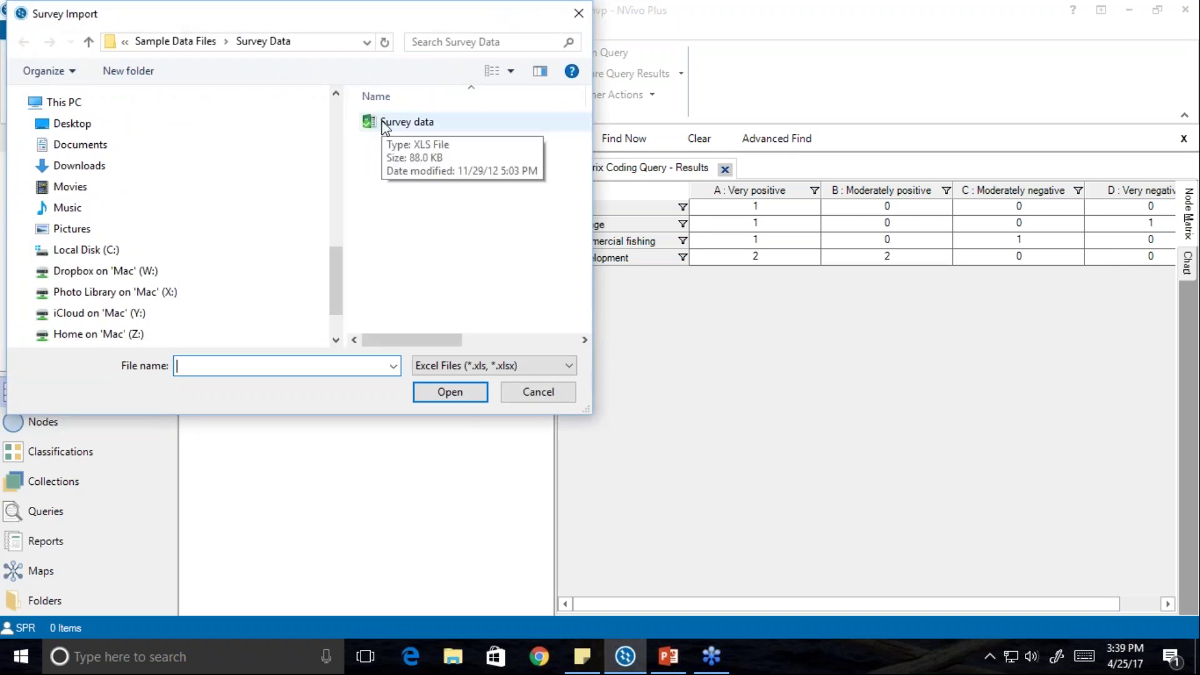
click(414, 125)
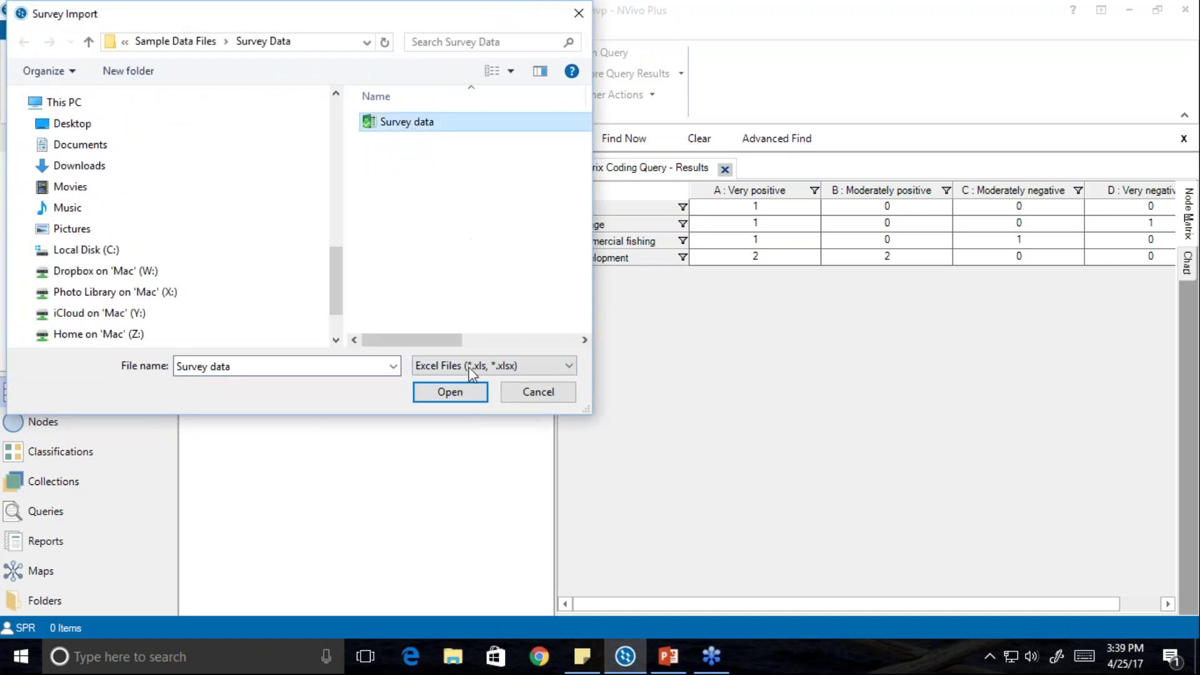
click(455, 392)
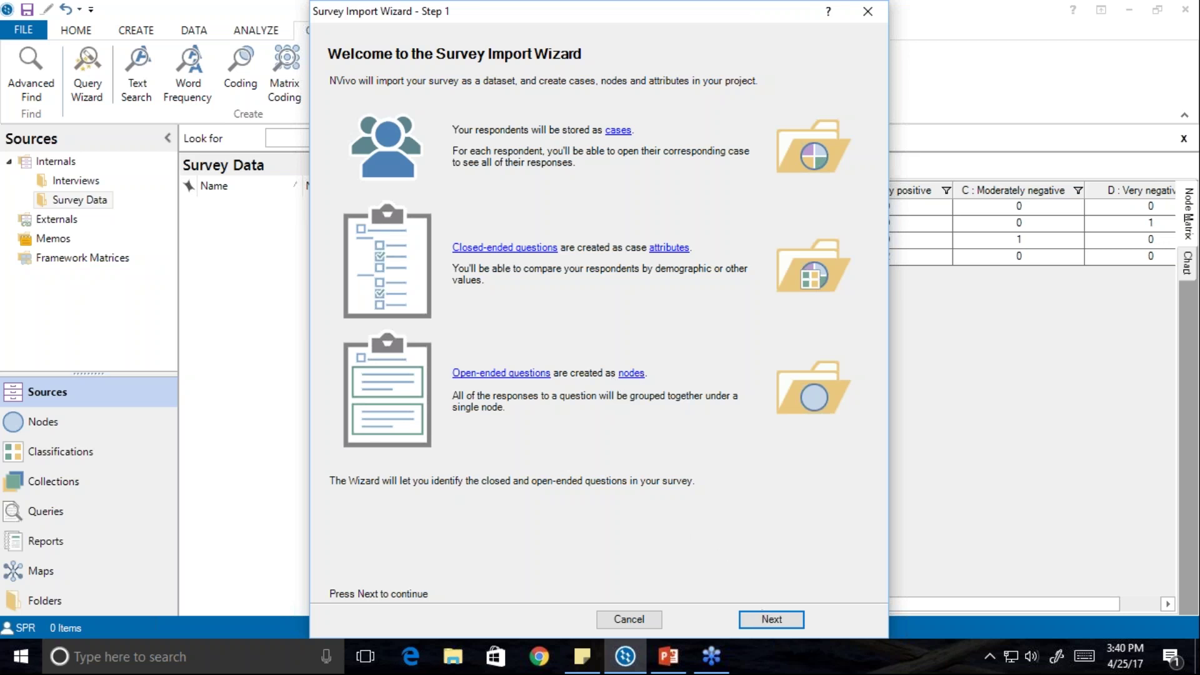
Accept the survey data worksheet's format and use Respondent as the unique ID for each case.
click(777, 621)
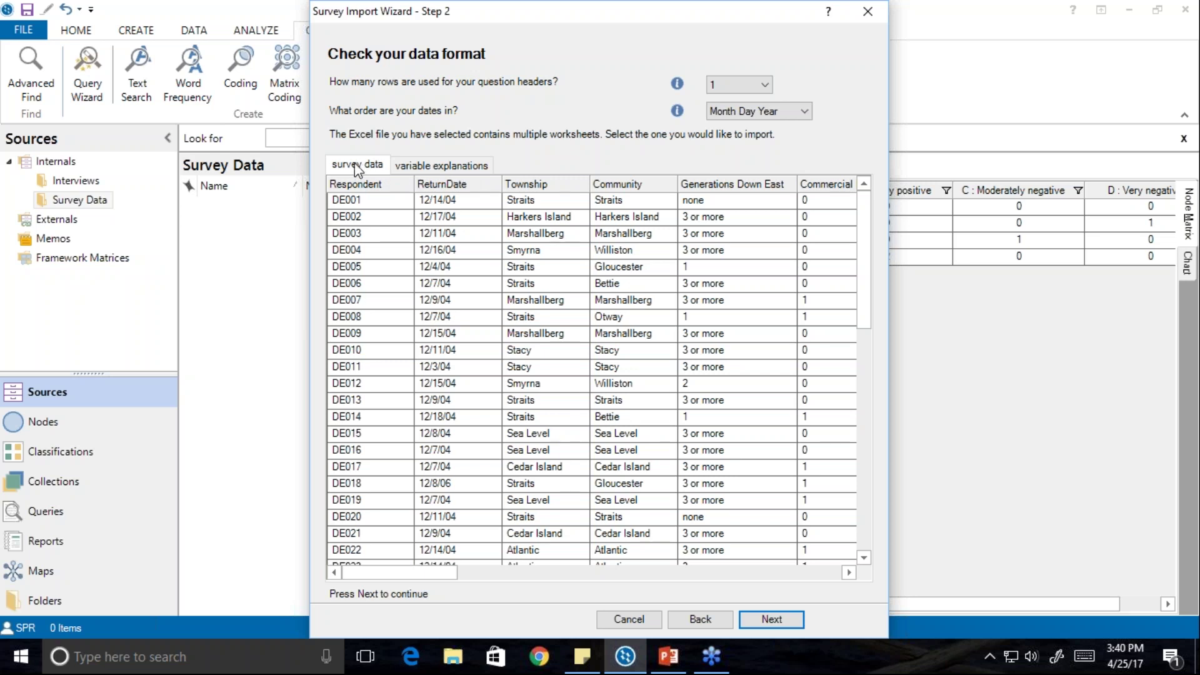
click(767, 618)
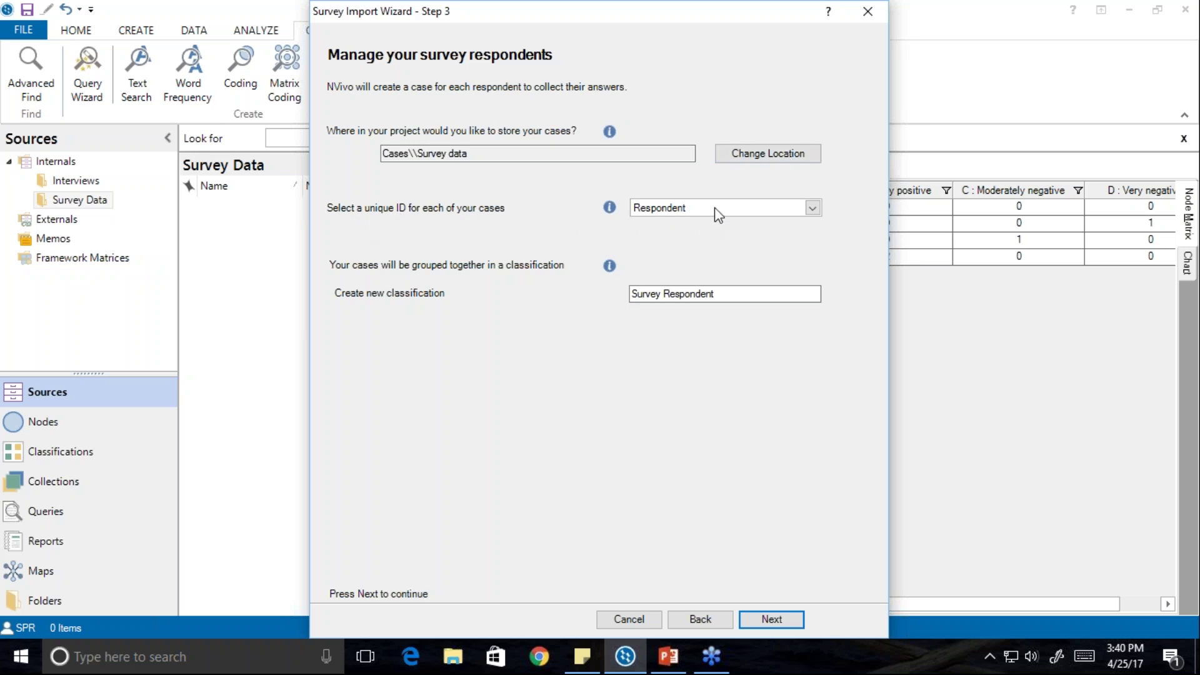
click(813, 209)
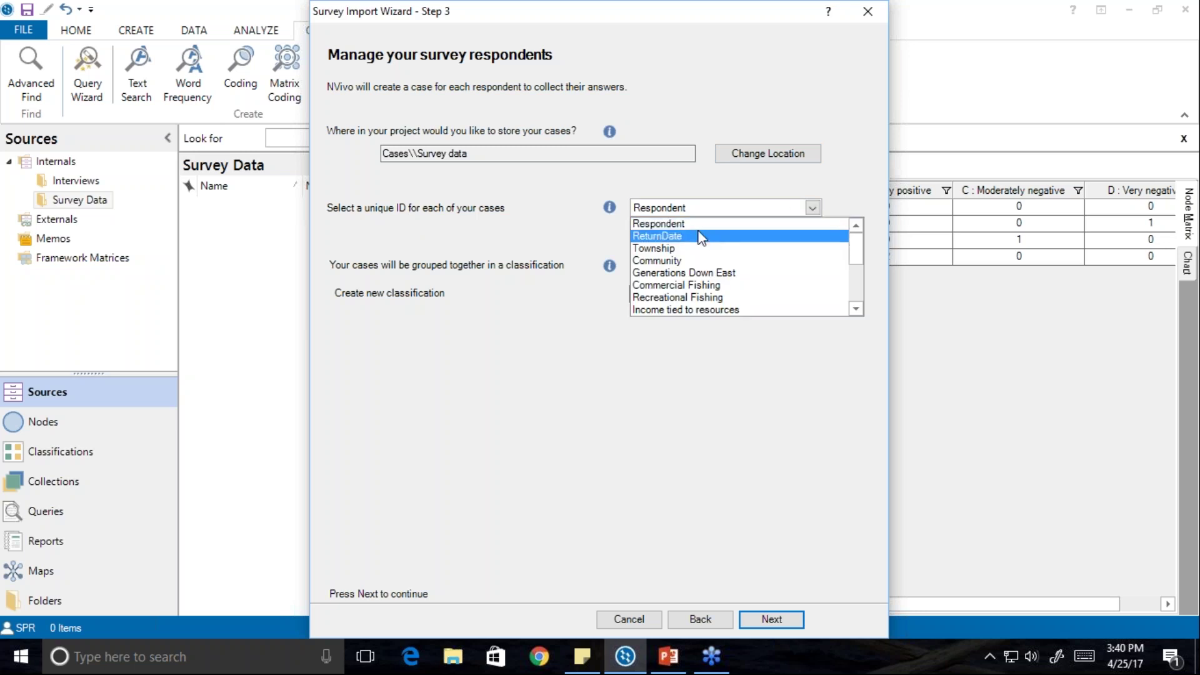
click(855, 309)
click(856, 308)
click(855, 309)
click(856, 309)
click(856, 309)
click(856, 309)
click(856, 309)
drag(857, 277, 858, 241)
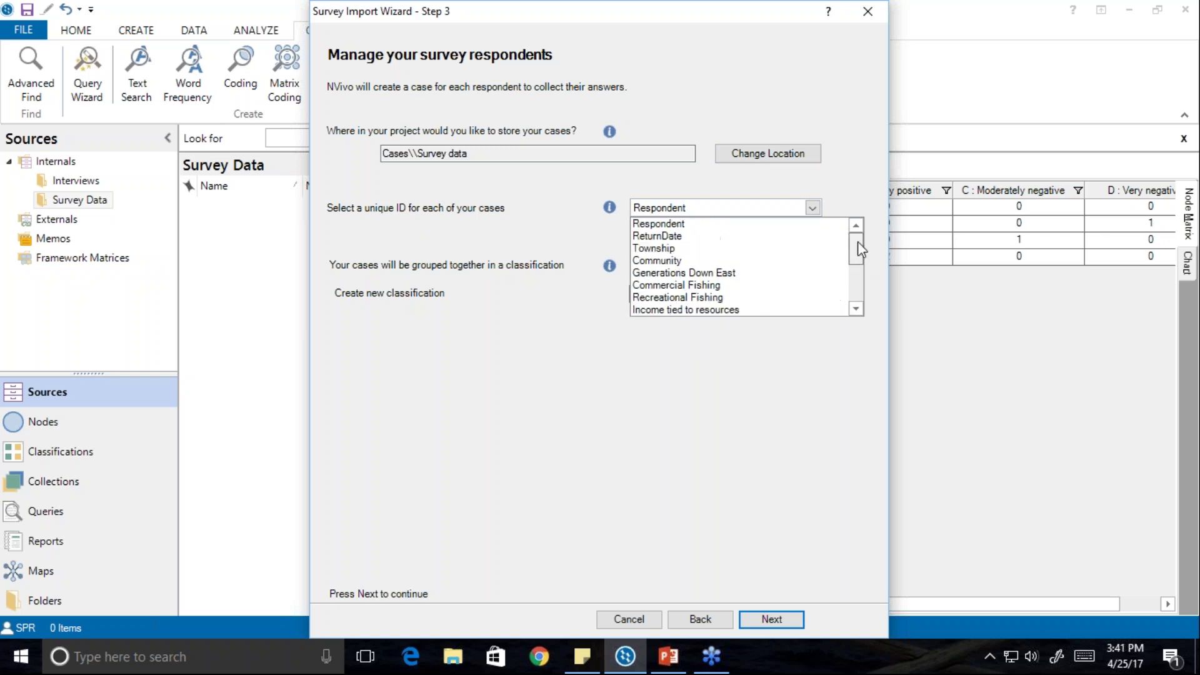
click(713, 208)
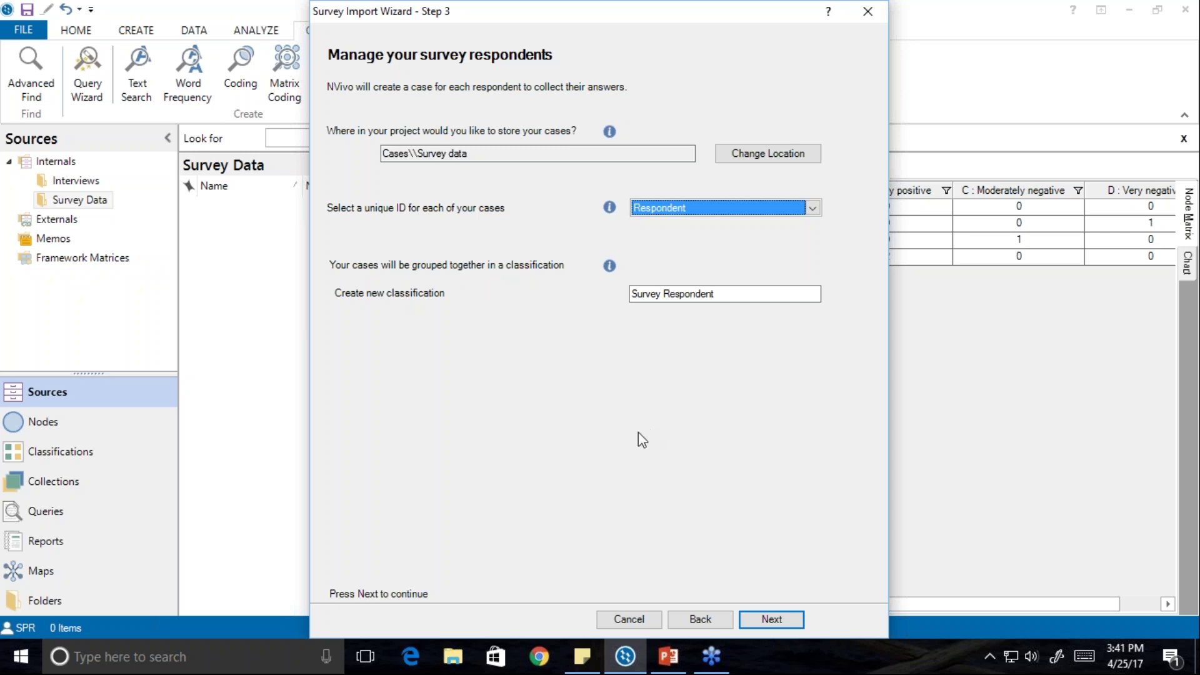
click(772, 622)
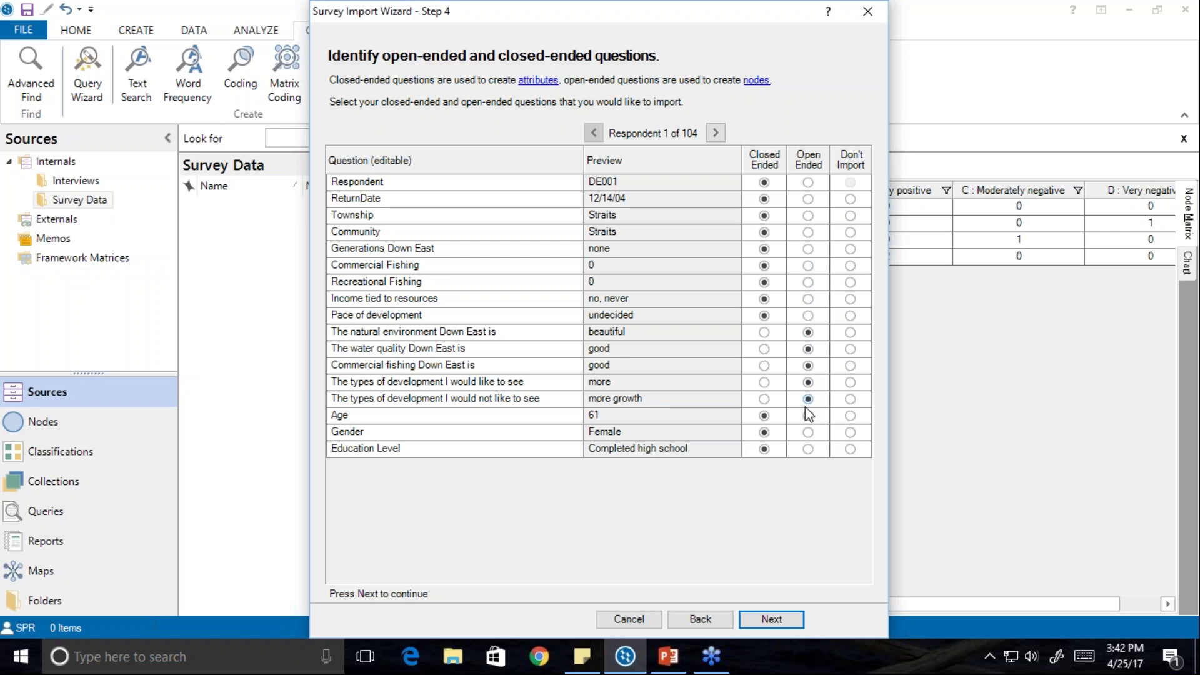
Exclude ReturnDate from the import and finish importing the survey with auto coding of themes and sentiment.
click(852, 199)
click(772, 620)
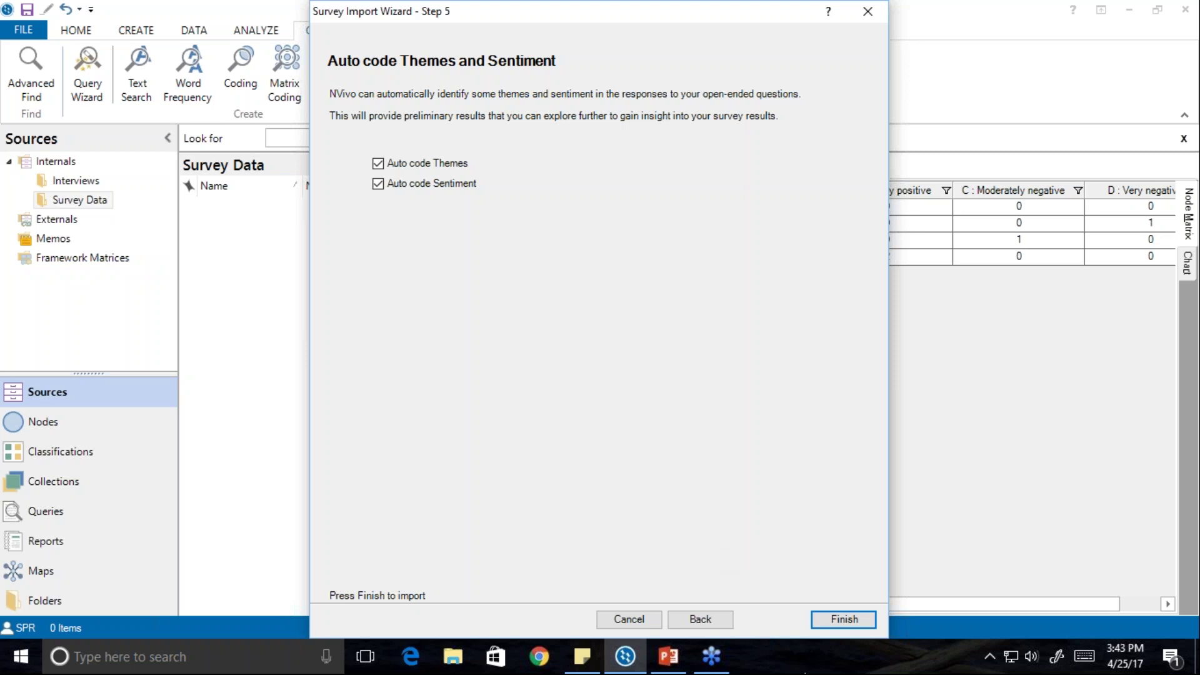
click(836, 620)
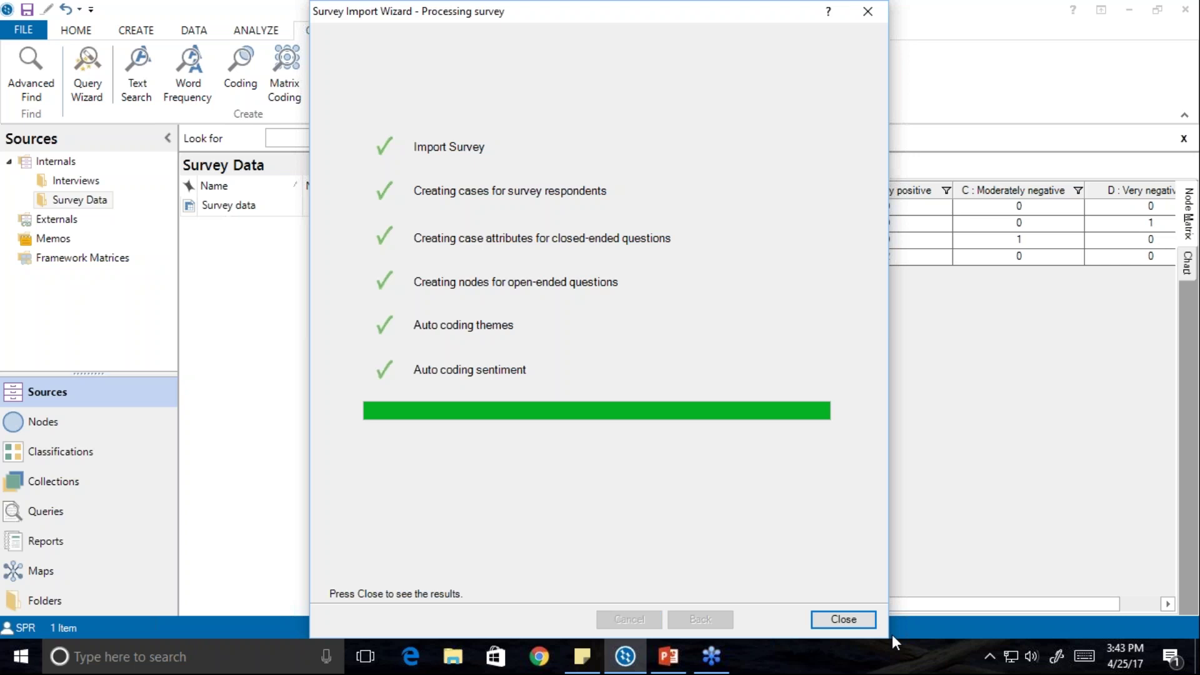
click(843, 619)
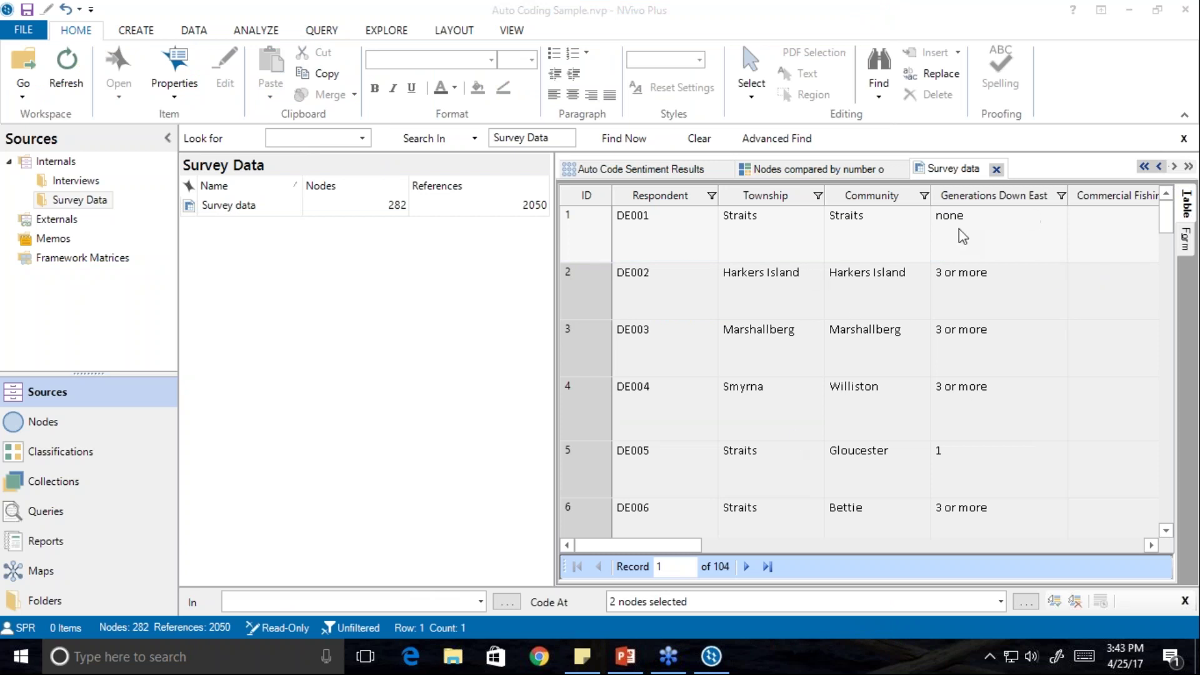
Examine the open-ended responses in the imported survey dataset, especially those about commercial fishing Down East.
drag(688, 547, 941, 561)
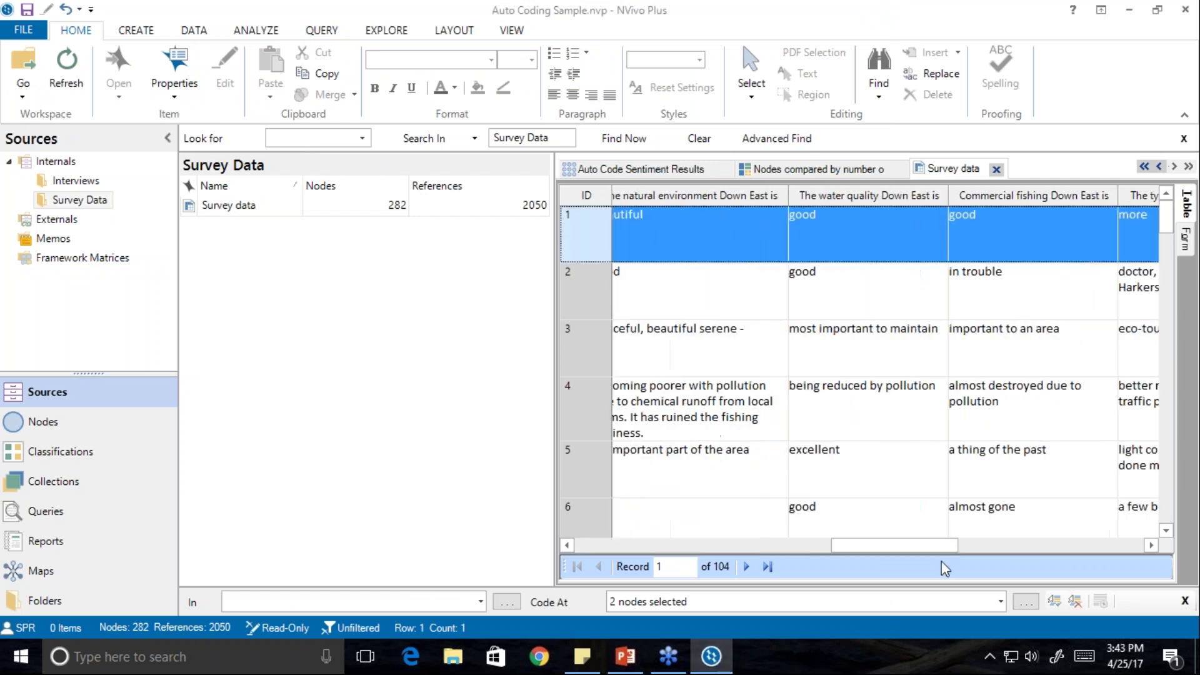
click(1018, 406)
drag(1021, 403, 935, 374)
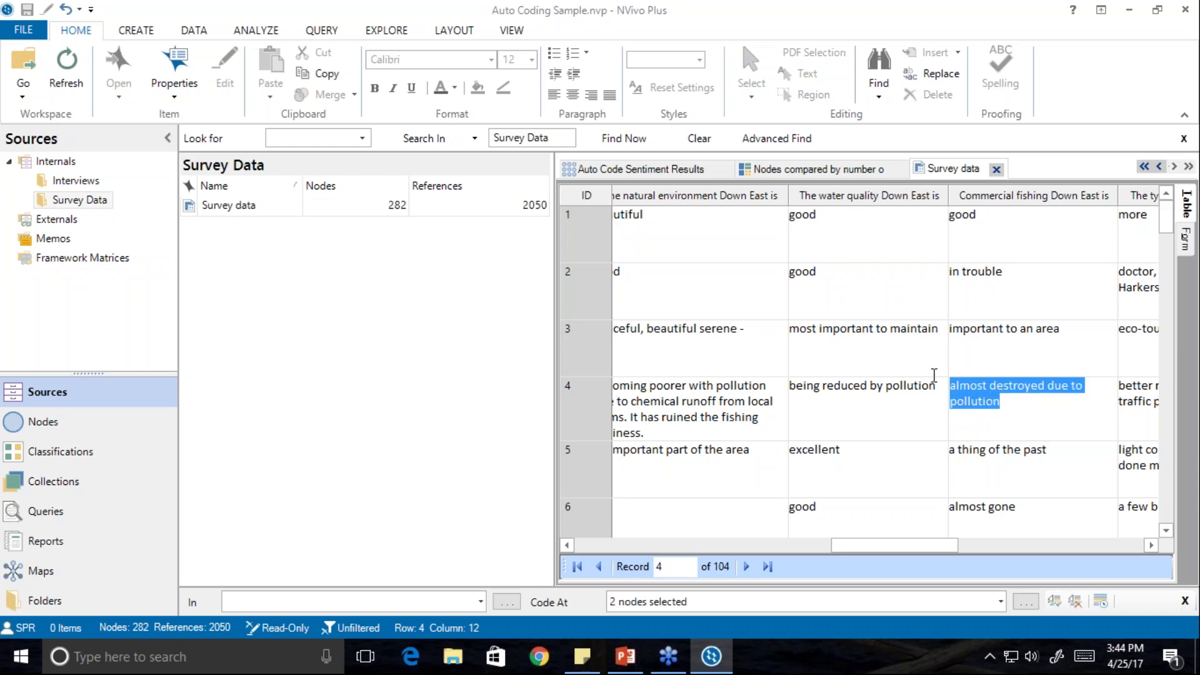
click(998, 415)
click(1024, 453)
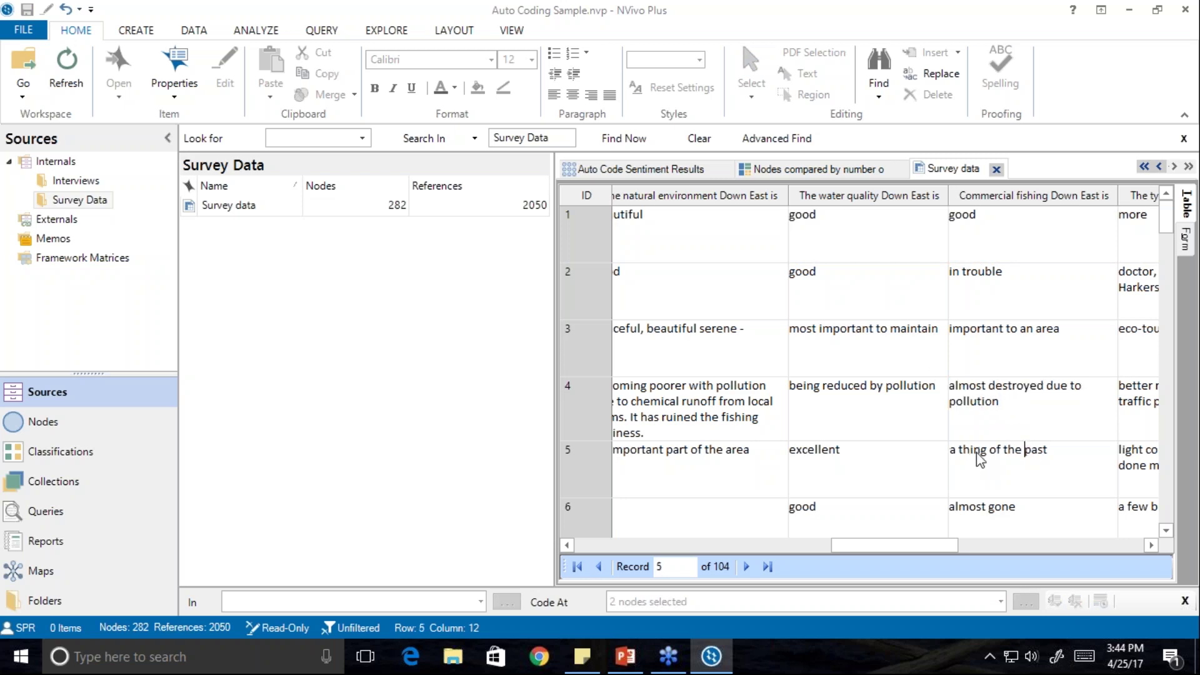
drag(960, 451, 1014, 461)
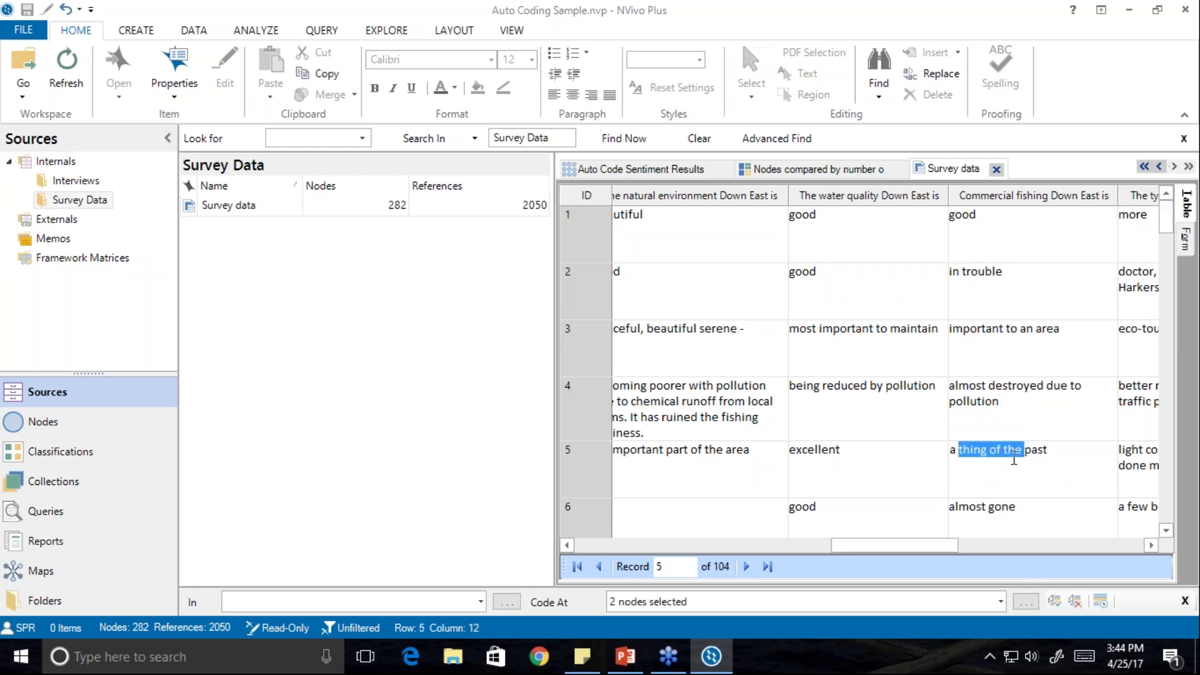
click(1007, 455)
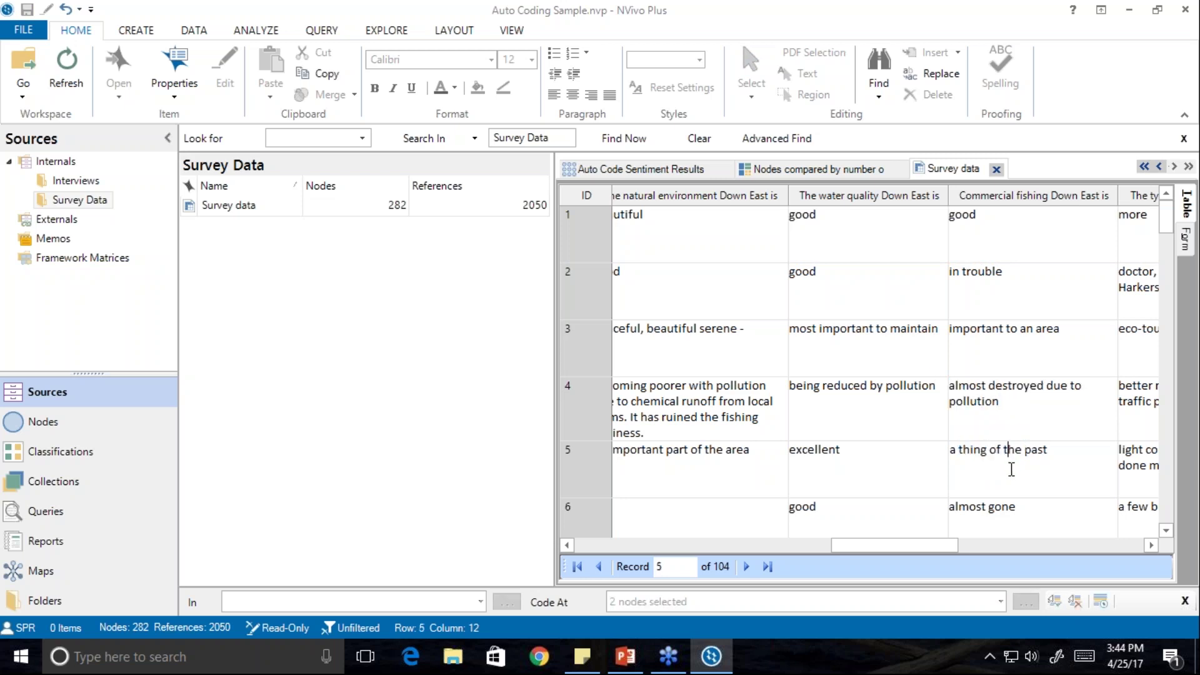
Review the survey's sentiment hierarchy chart and the Auto Code Sentiment Results matrix across all its sentiment columns.
click(836, 168)
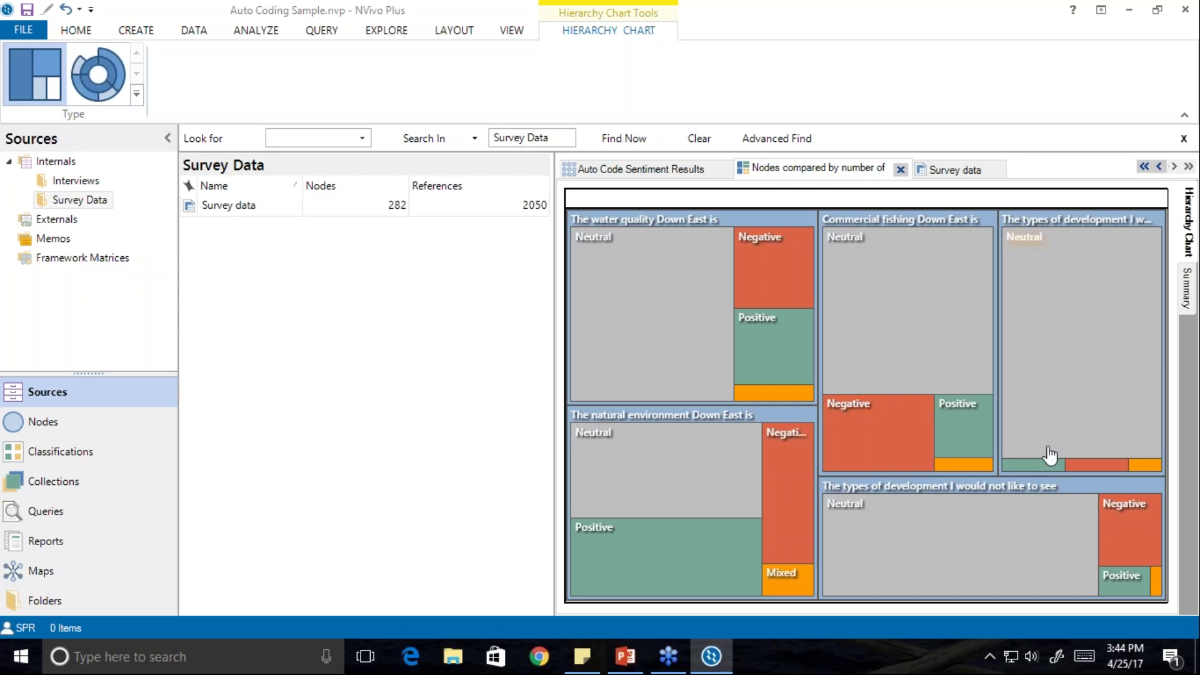
mouse_move(667, 275)
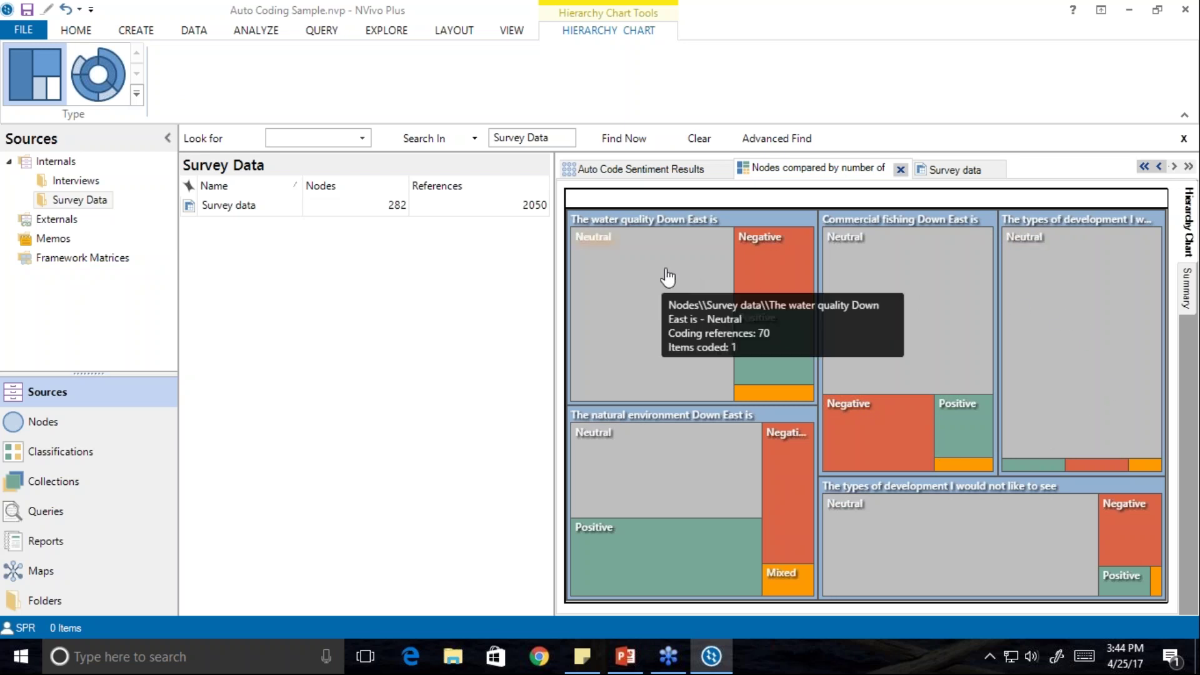
click(667, 174)
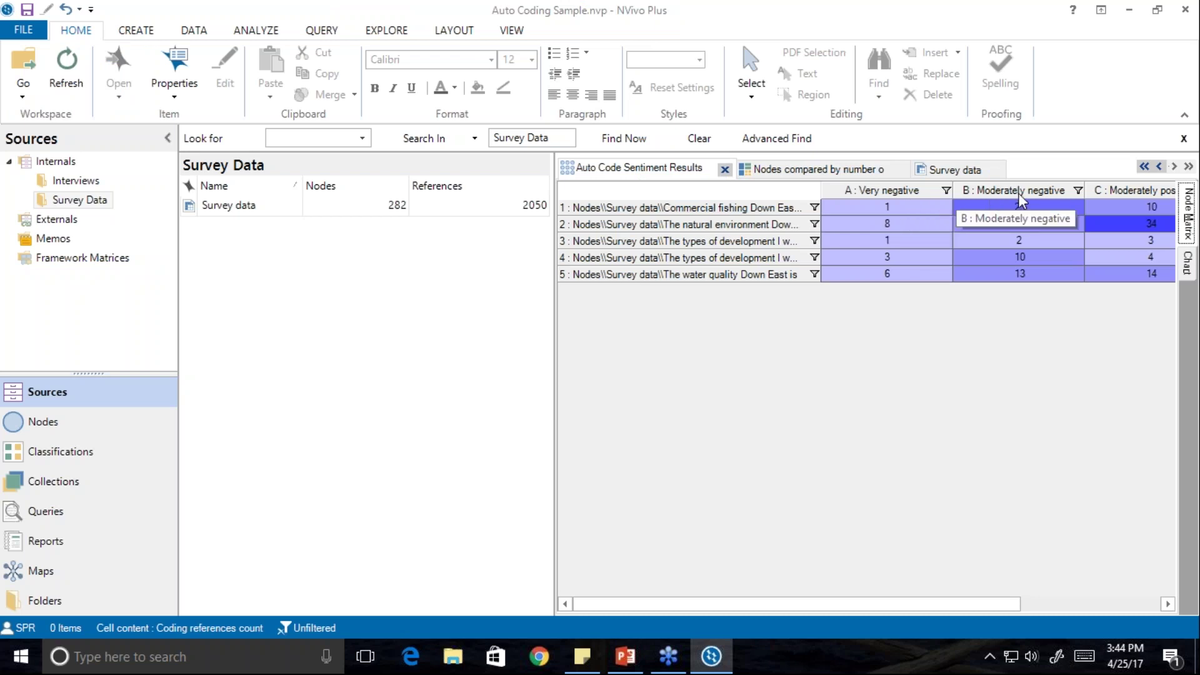
scroll(710, 603, right, 1)
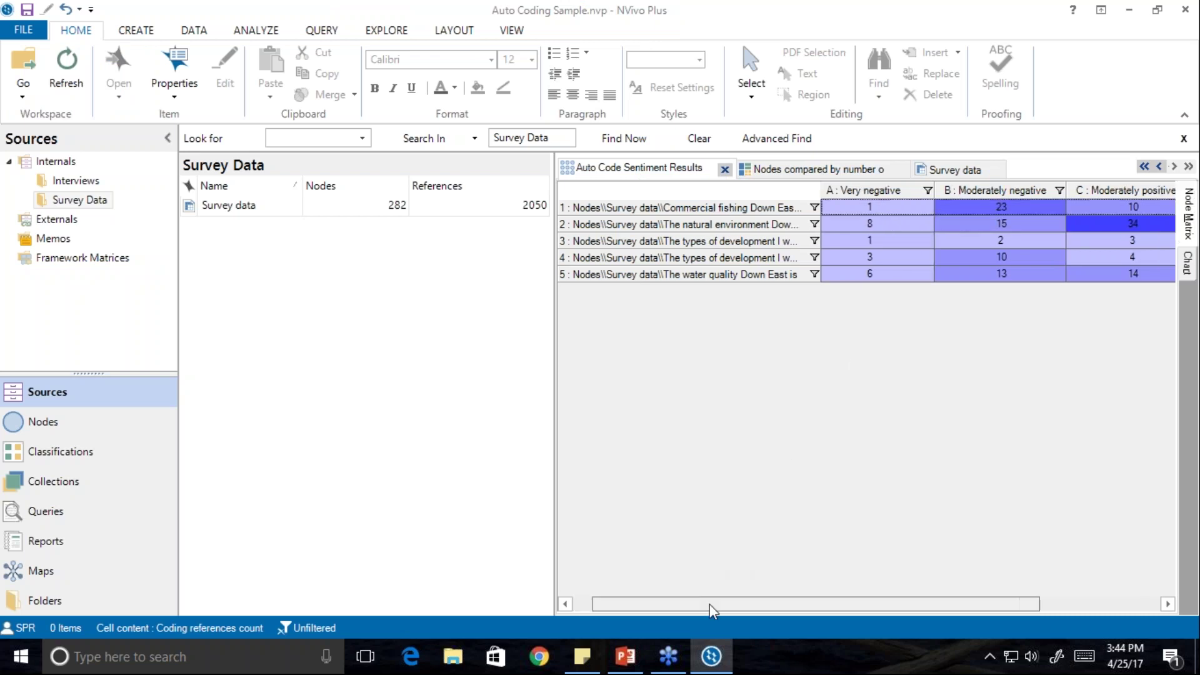
drag(710, 604, 831, 598)
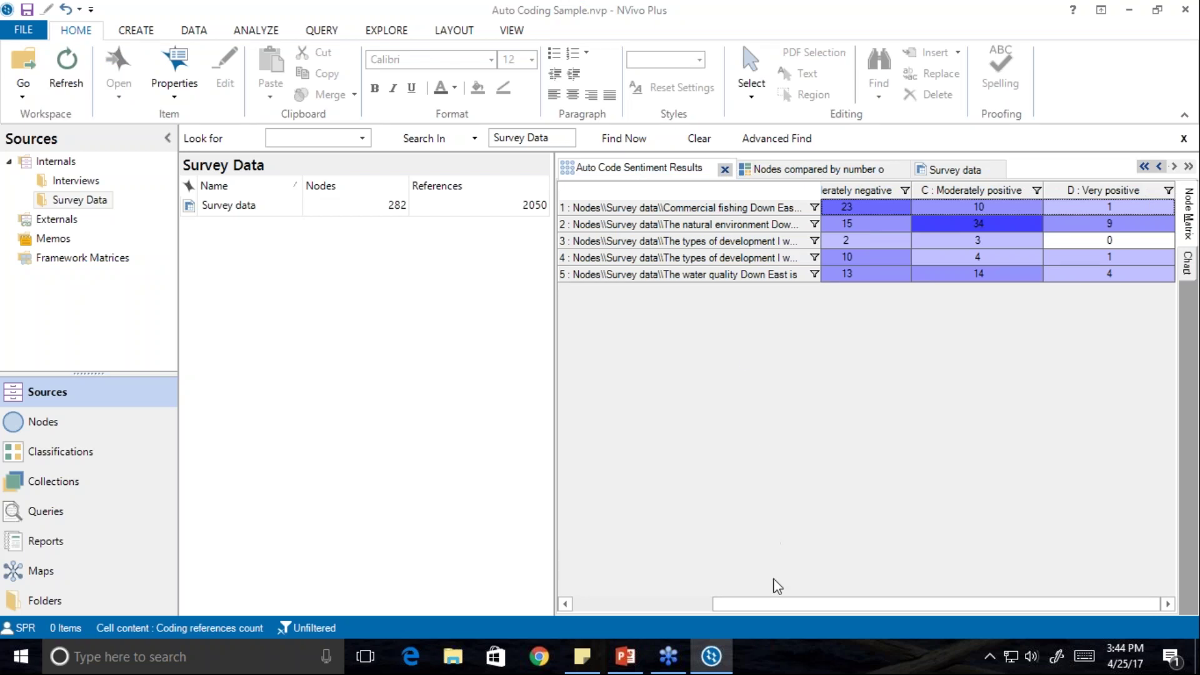
drag(785, 603, 581, 605)
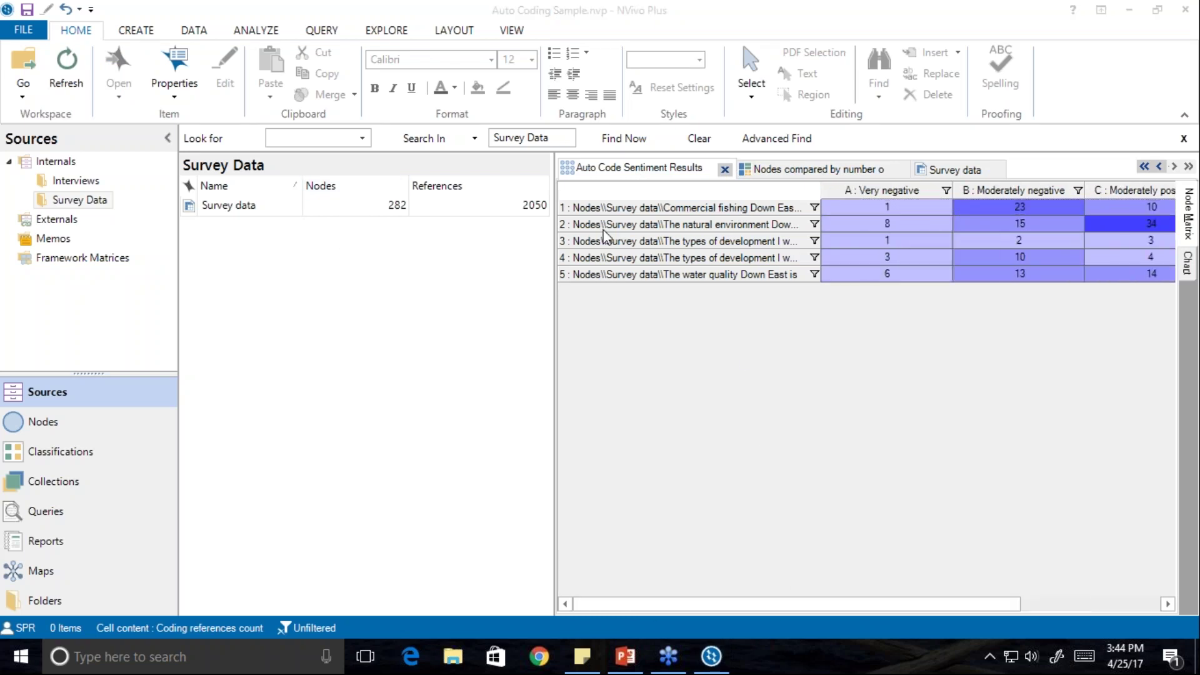
Open the Commercial fishing Down East is node from the Survey data nodes folder.
click(41, 425)
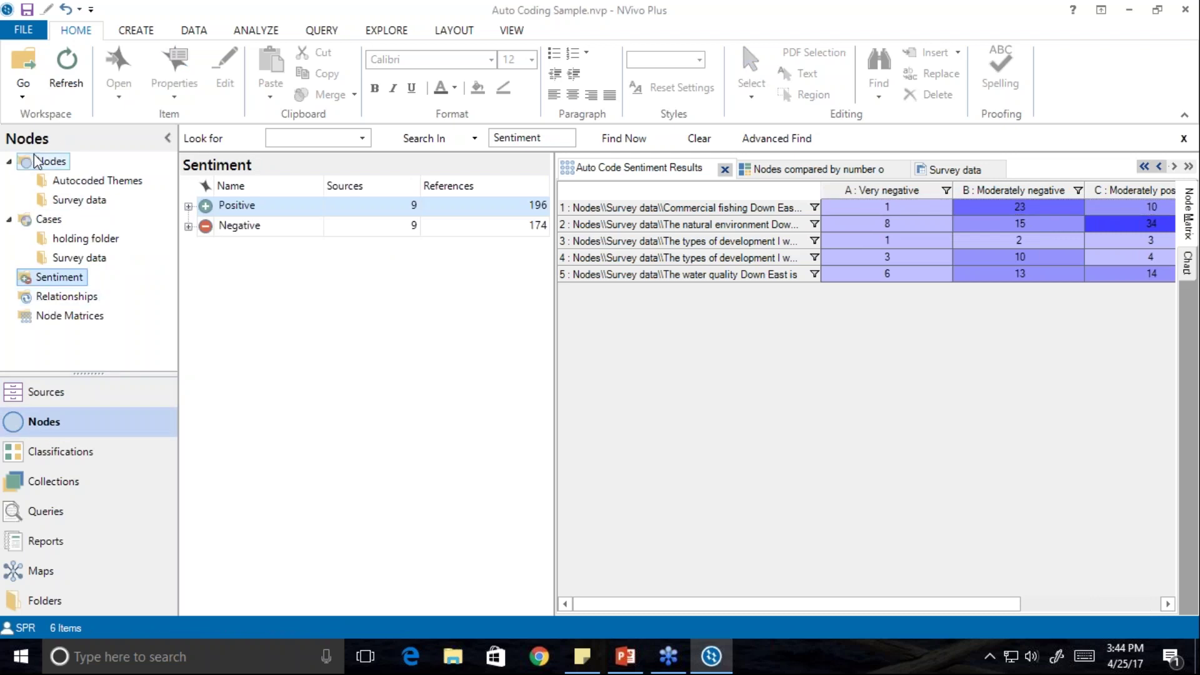
click(69, 202)
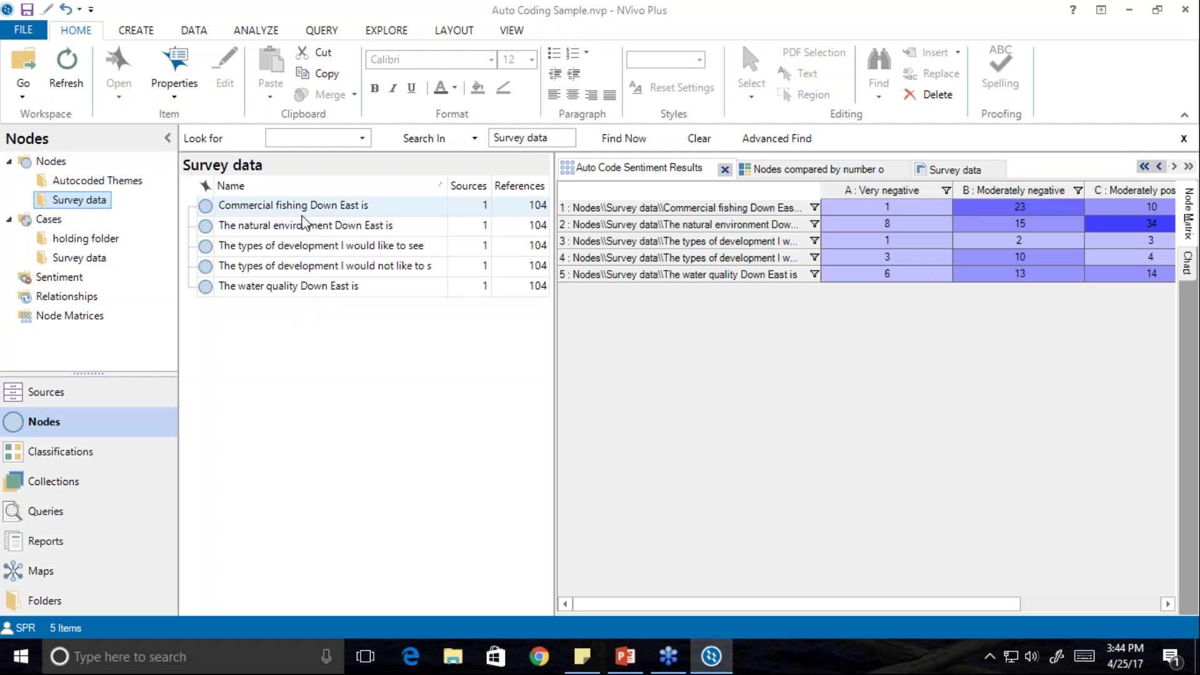
click(302, 205)
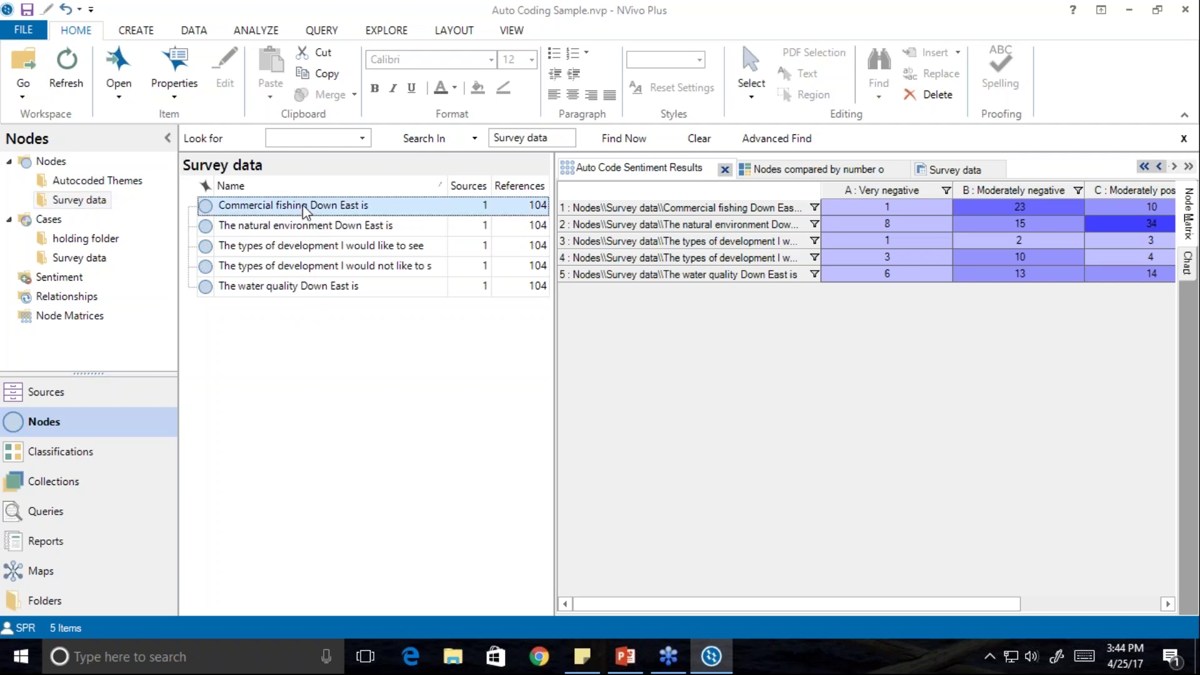
double_click(295, 205)
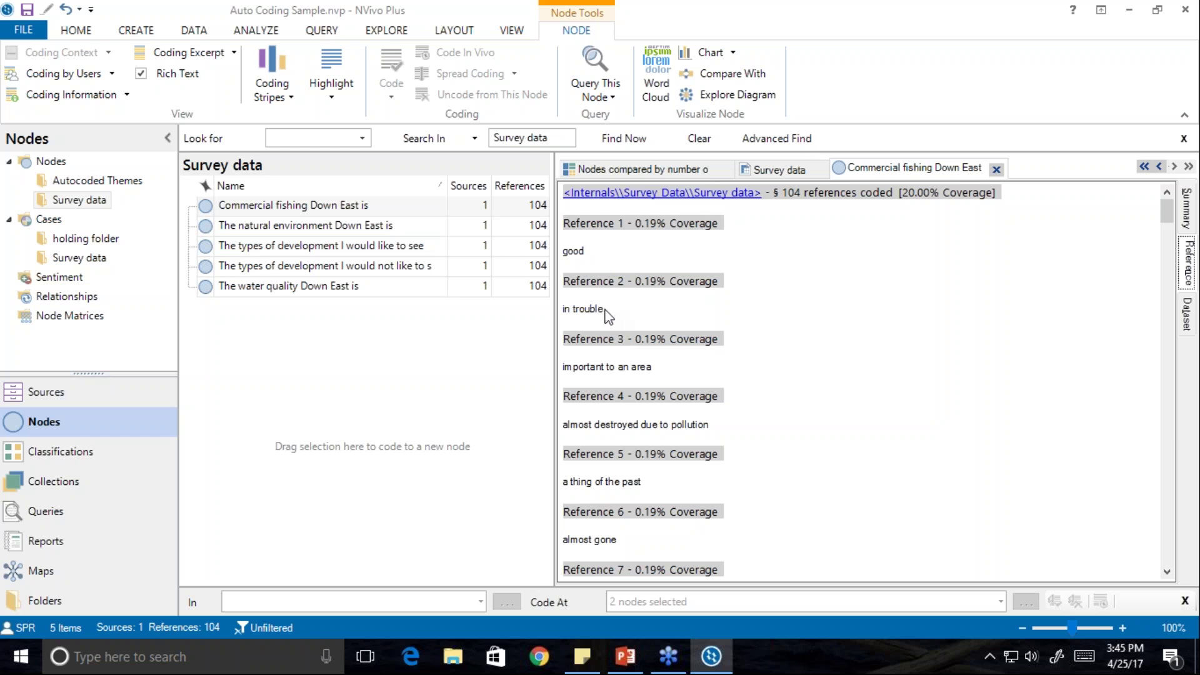
Code the response "in trouble" to a new node named Concerns in the Survey data nodes folder.
drag(605, 310, 565, 315)
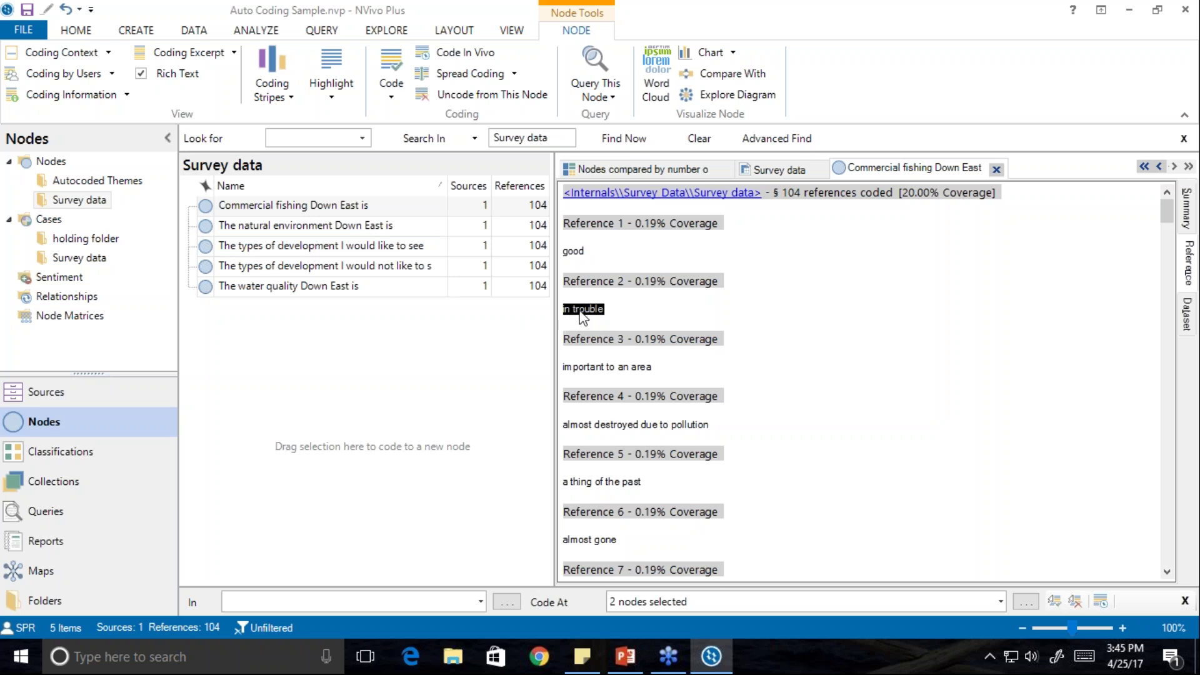
drag(582, 317, 351, 426)
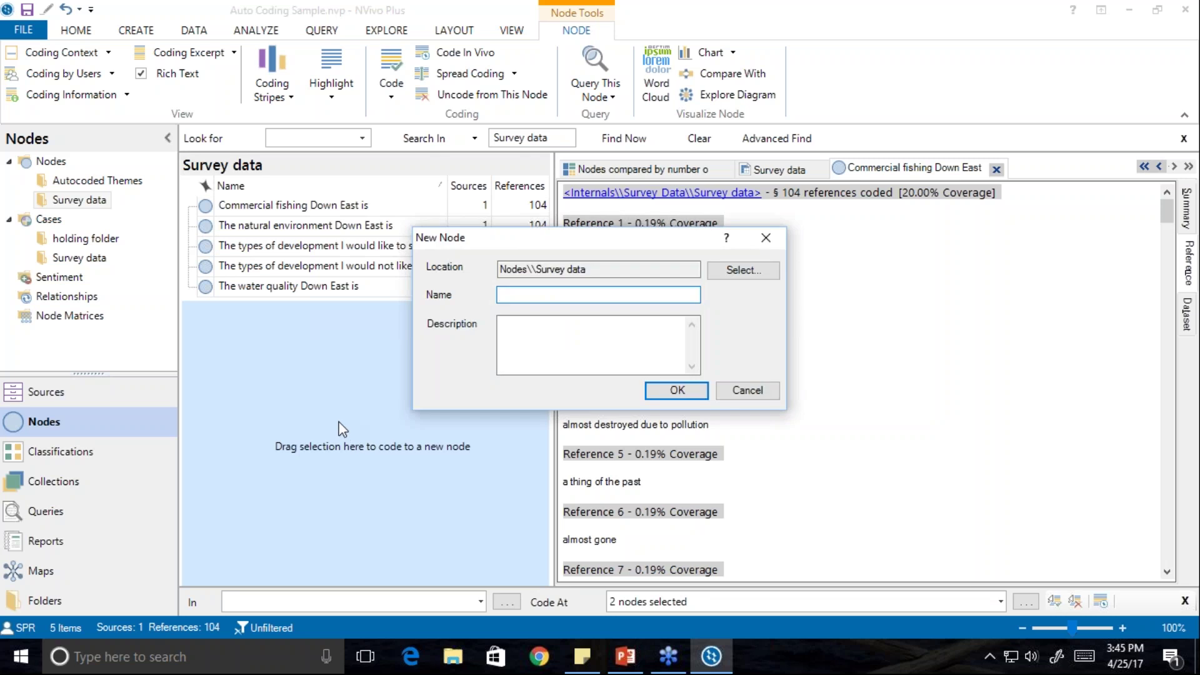
text(Concerns)
key(Return)
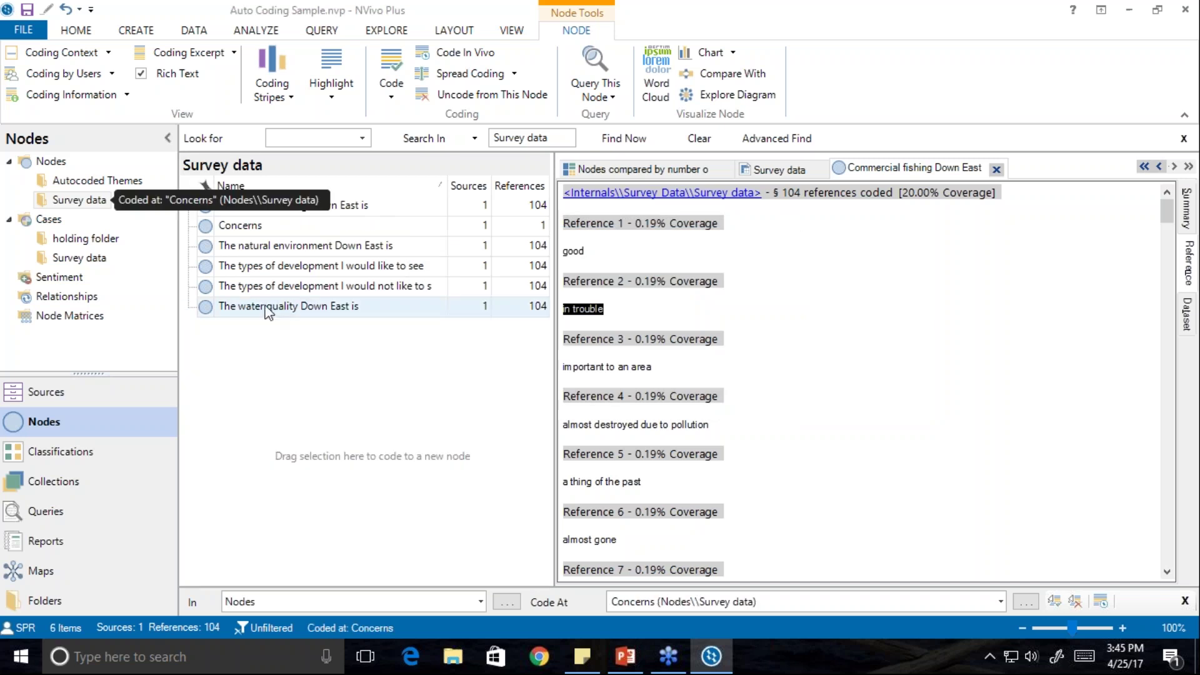
Move the Concerns node beneath Commercial fishing Down East is as its child node.
click(207, 226)
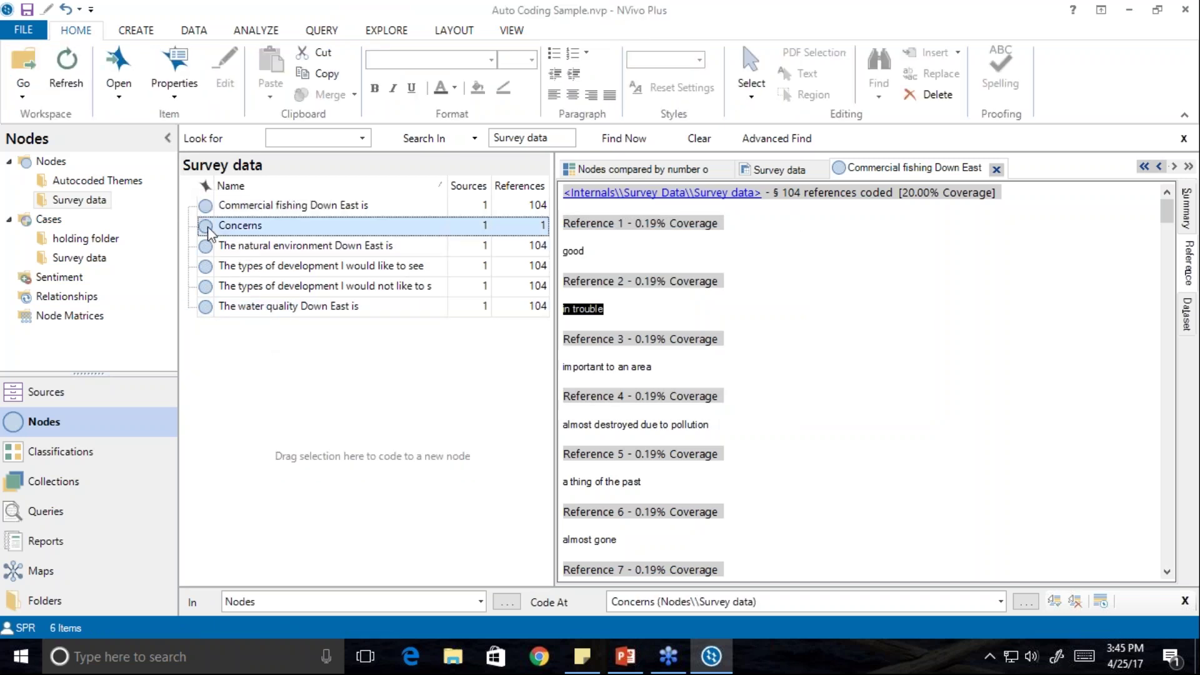
shift+click(247, 210)
double_click(245, 208)
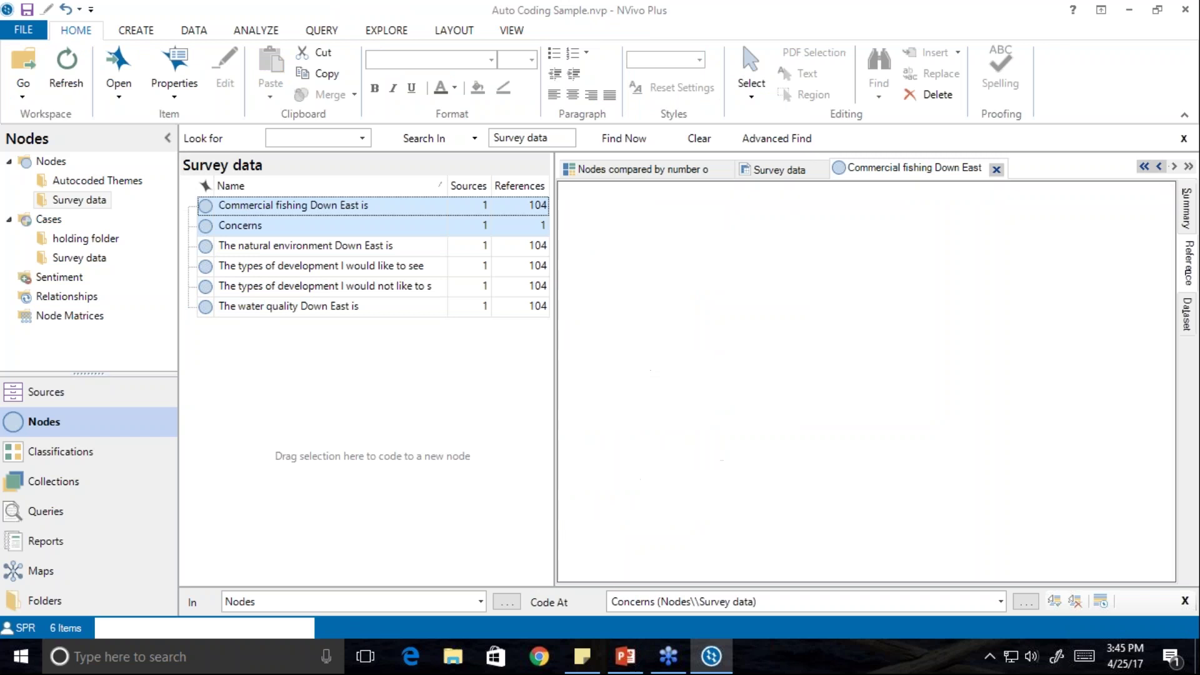
drag(240, 225, 246, 209)
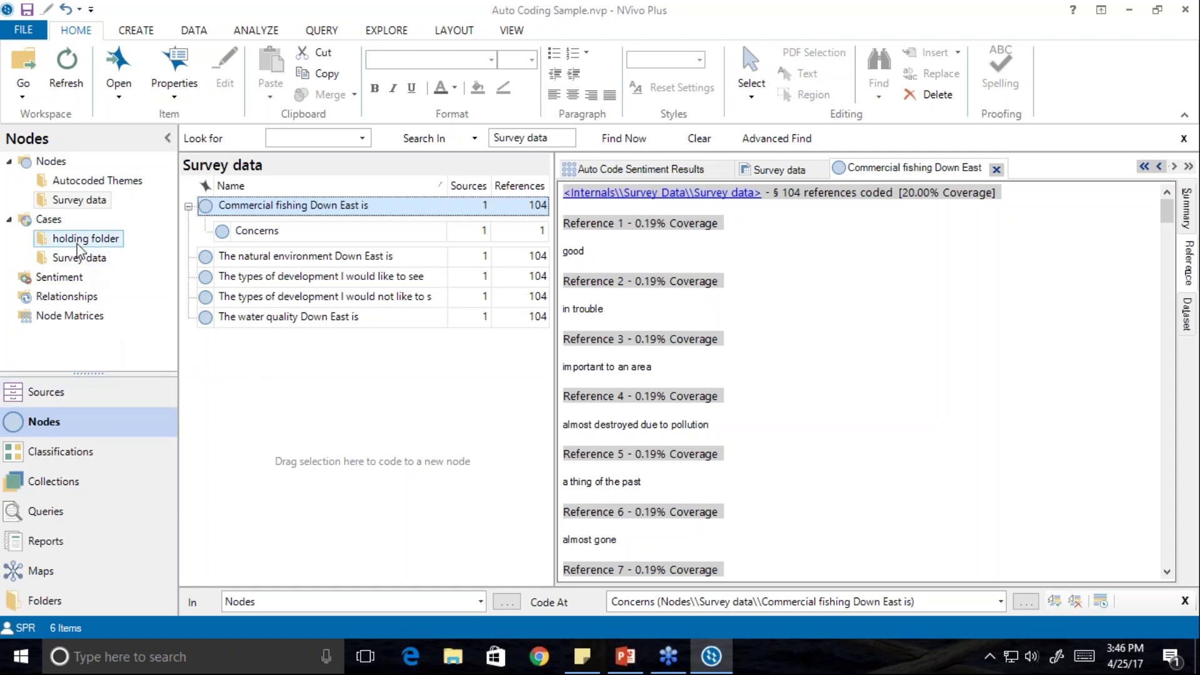
Examine all attribute values of case DE001 from the Survey data cases folder in its case properties.
click(53, 222)
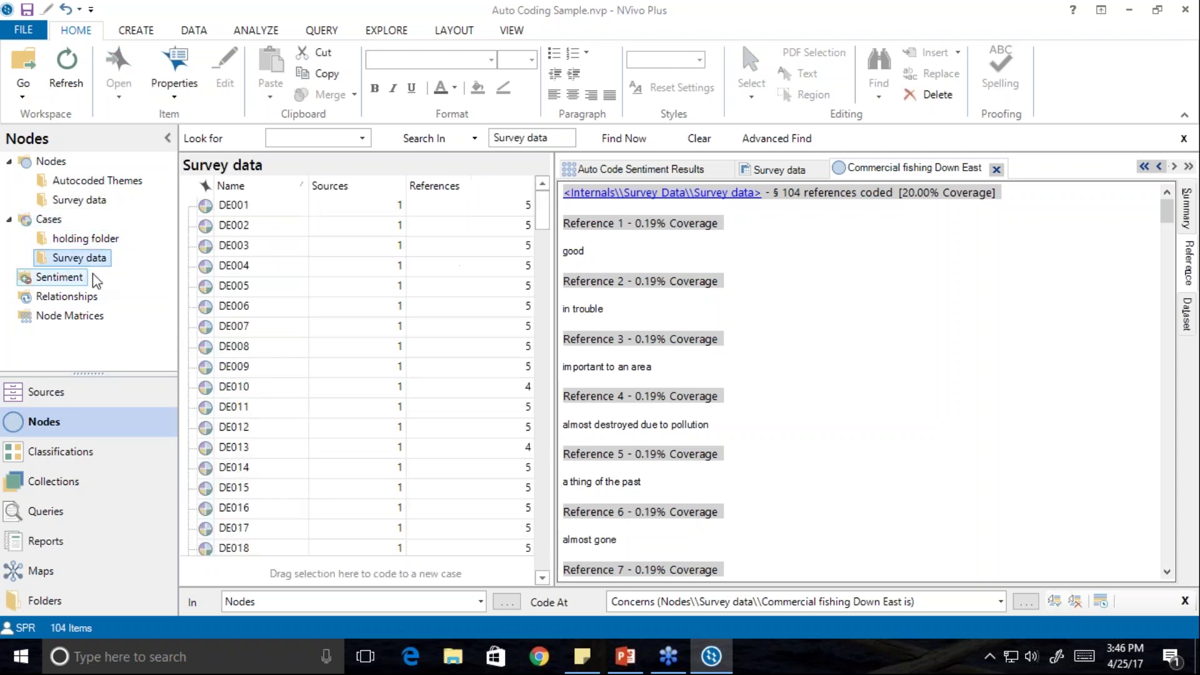
right_click(236, 209)
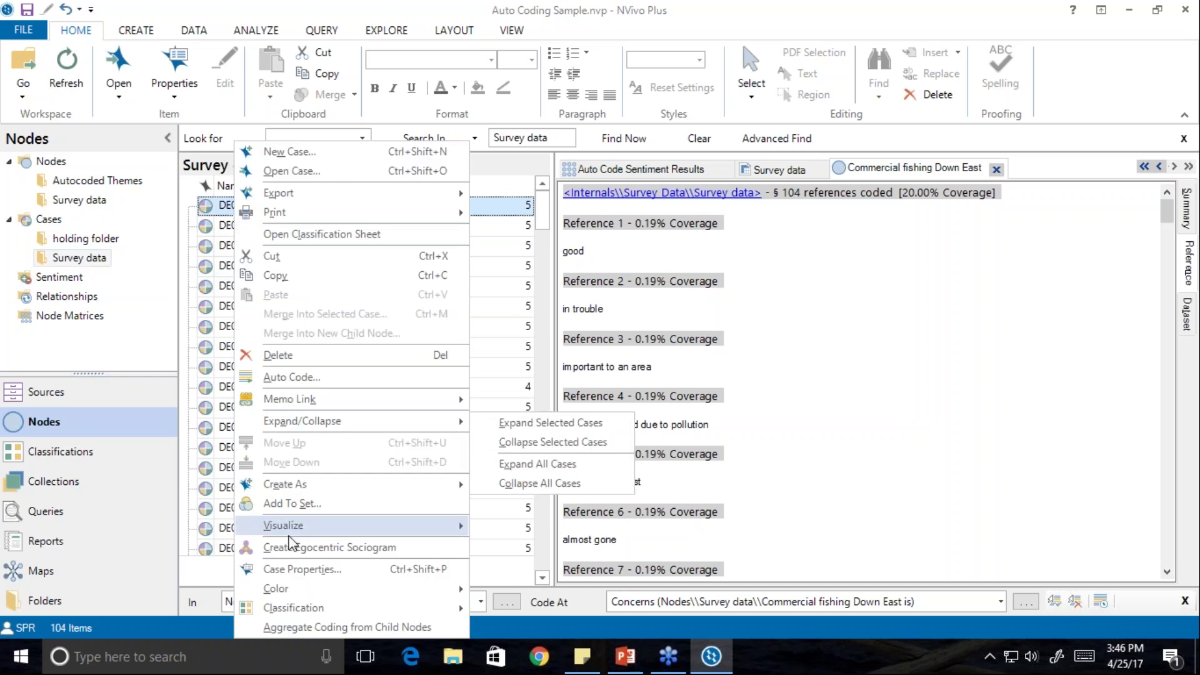
click(306, 573)
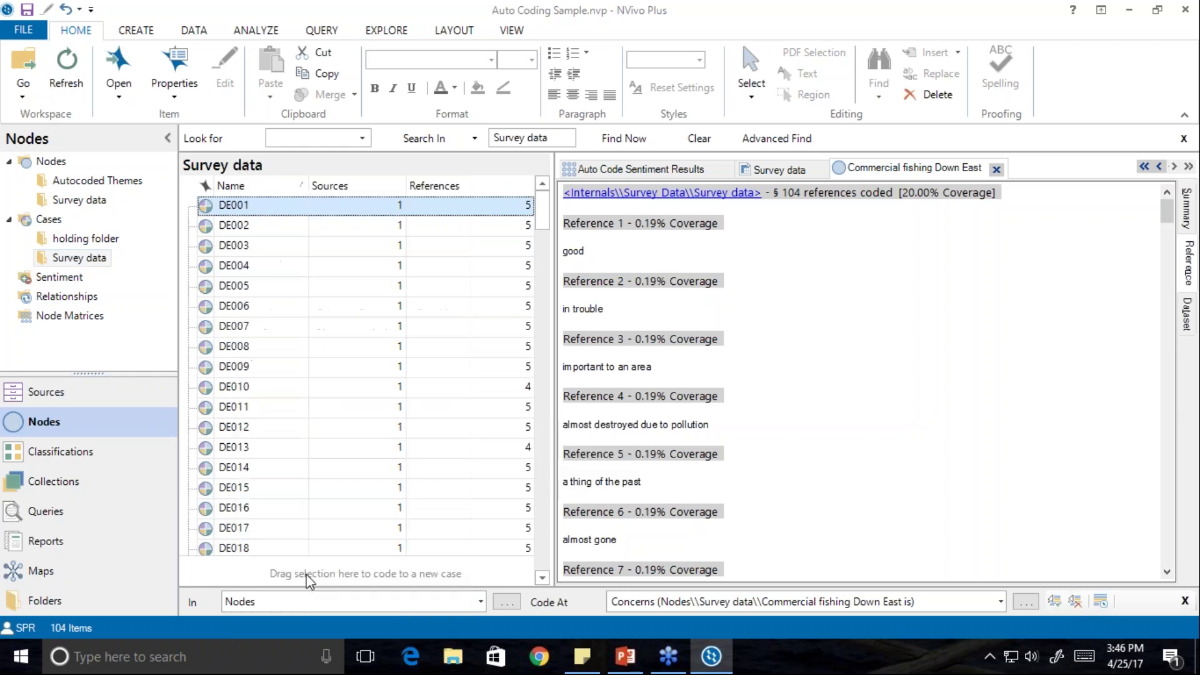
drag(531, 155, 380, 141)
click(270, 167)
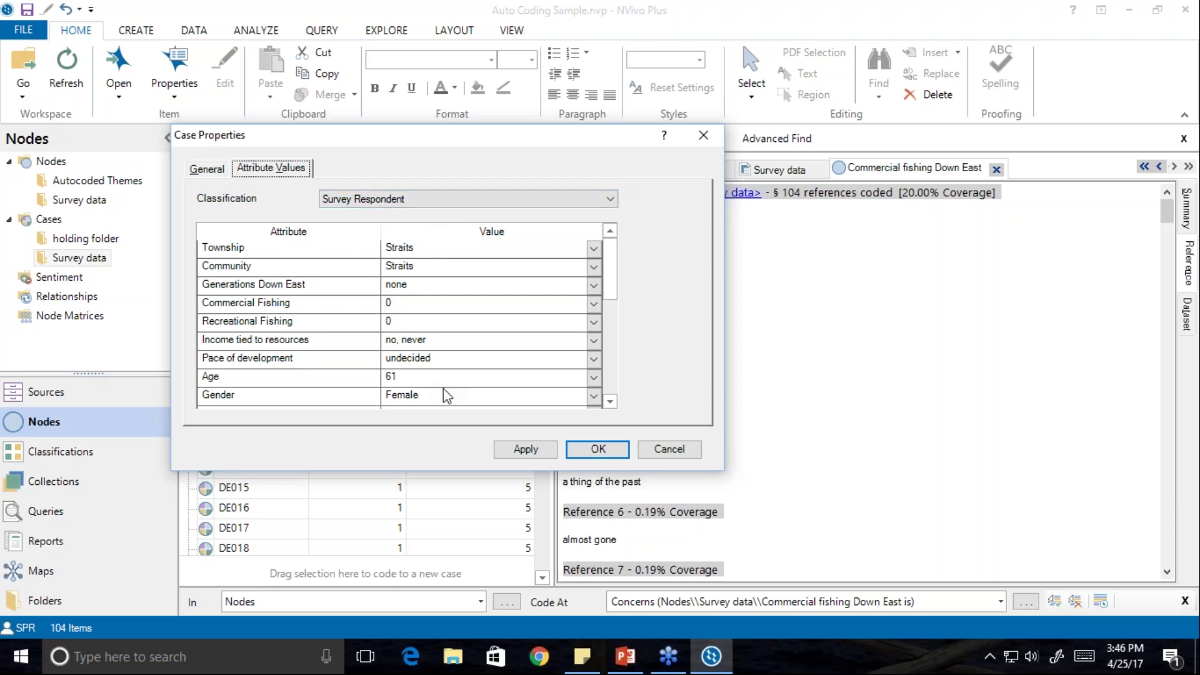
click(610, 402)
click(610, 402)
drag(613, 313, 611, 239)
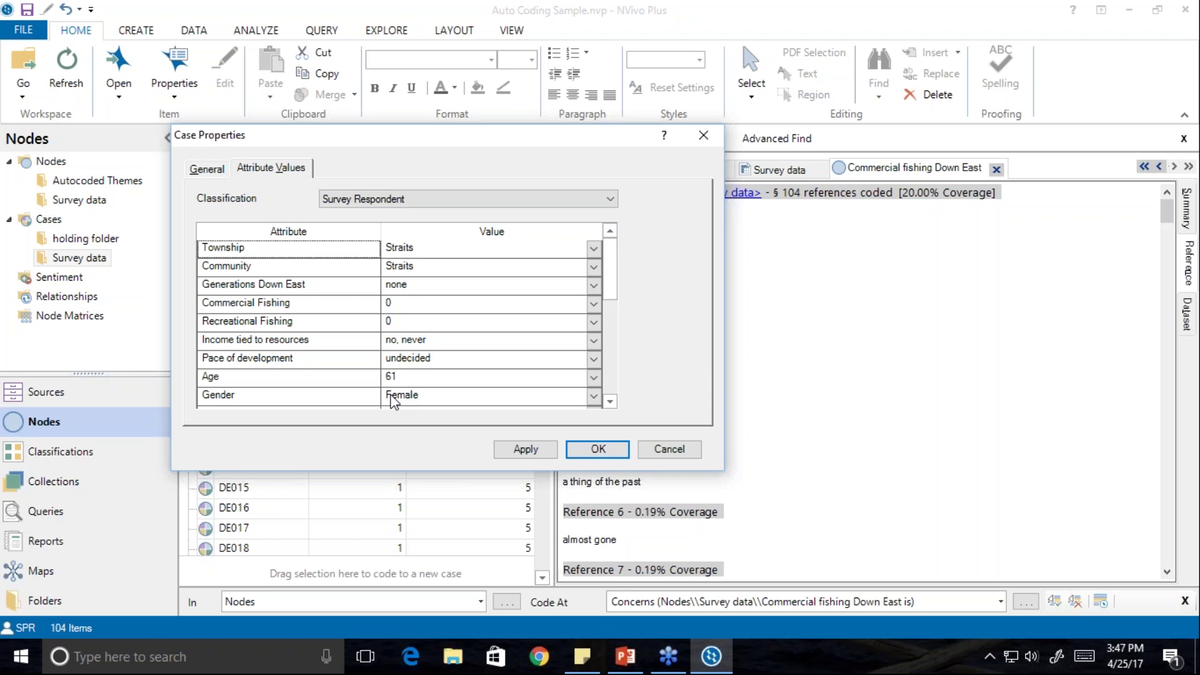
Try No Classification for case DE001, set it back to Survey Respondent, and close the case properties without applying.
click(611, 201)
click(438, 212)
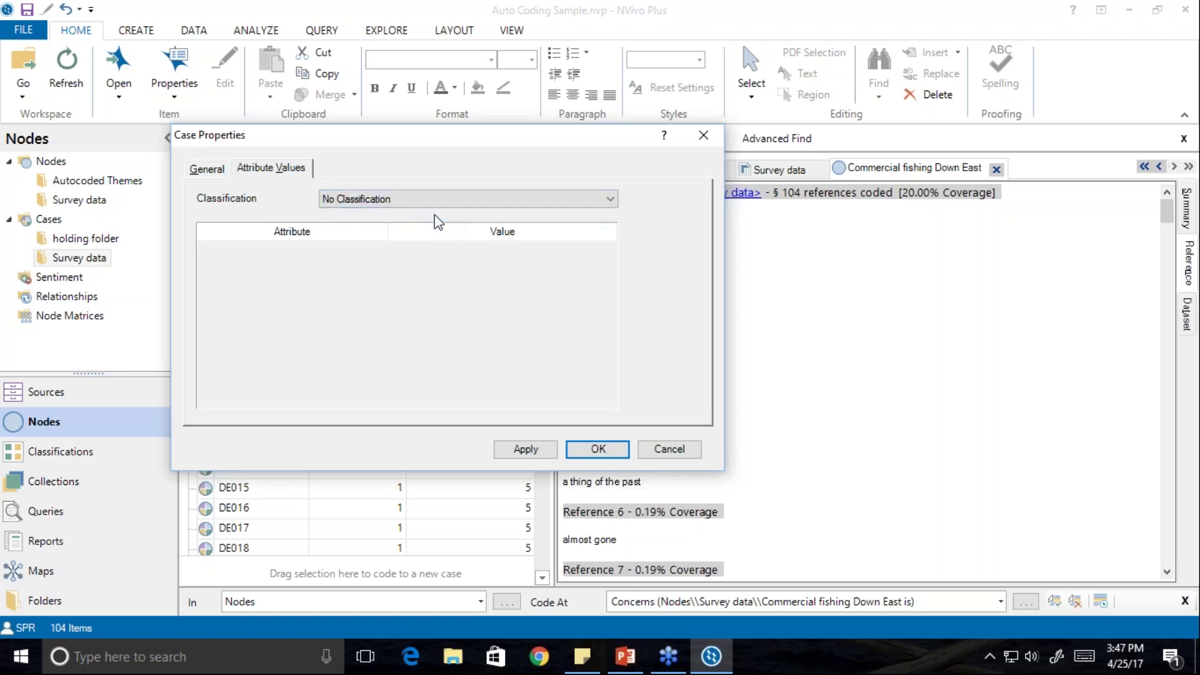
click(601, 201)
click(403, 227)
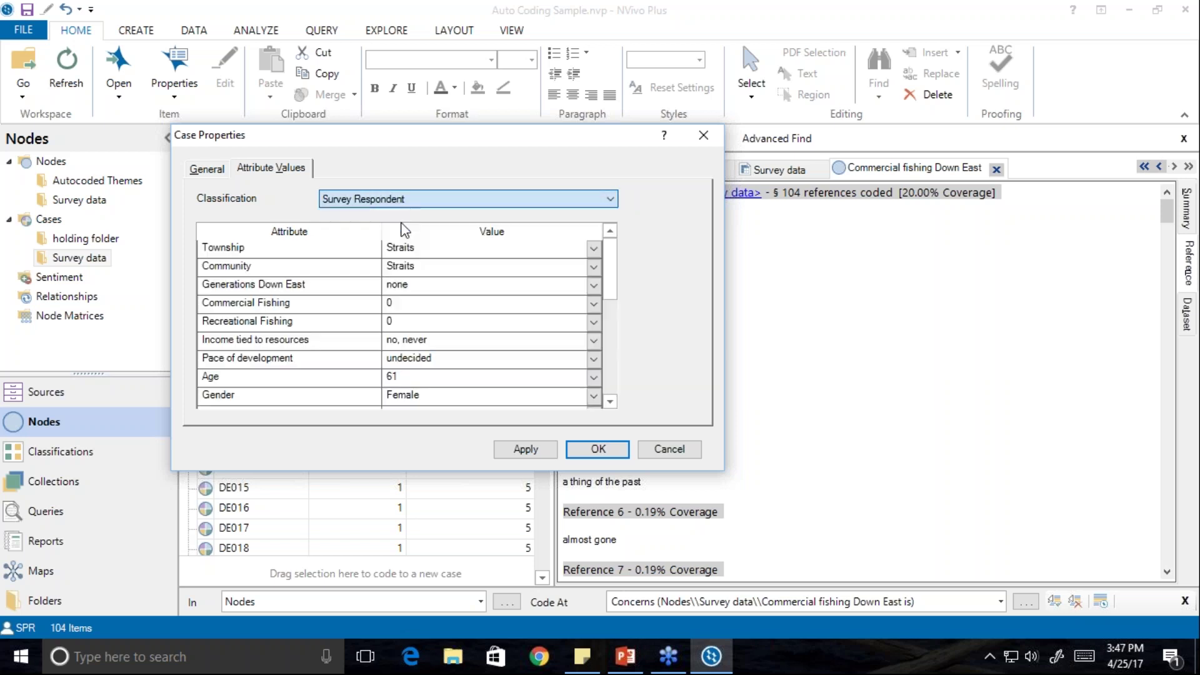
drag(490, 140, 474, 39)
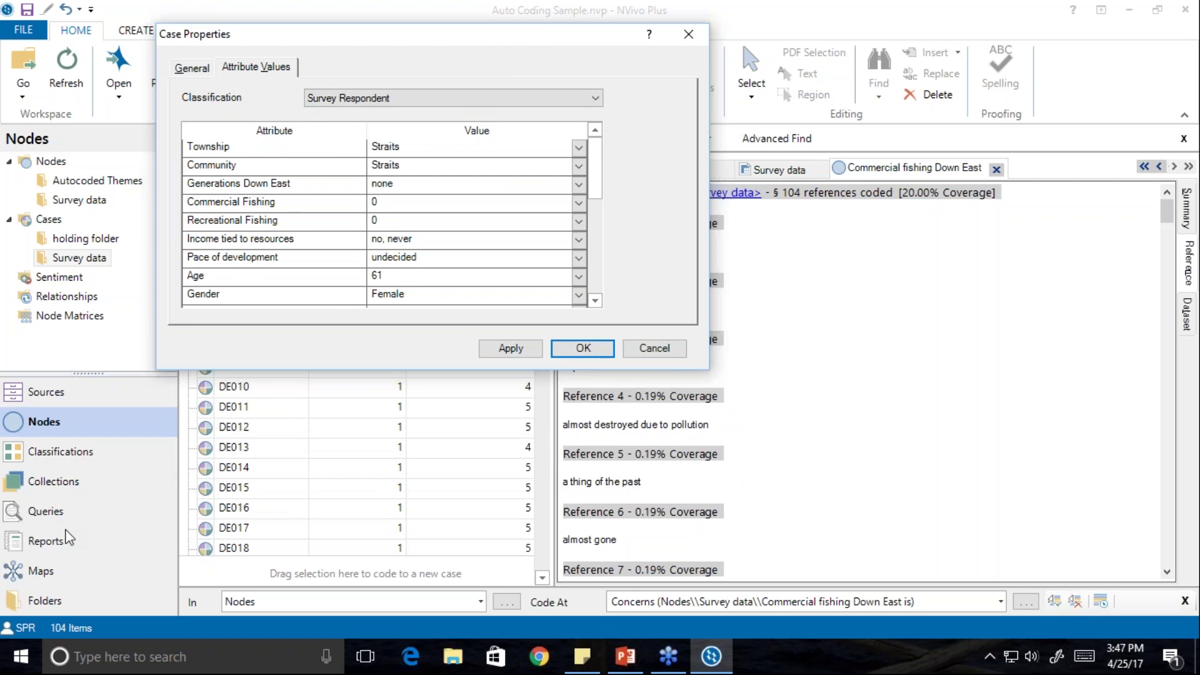
click(48, 459)
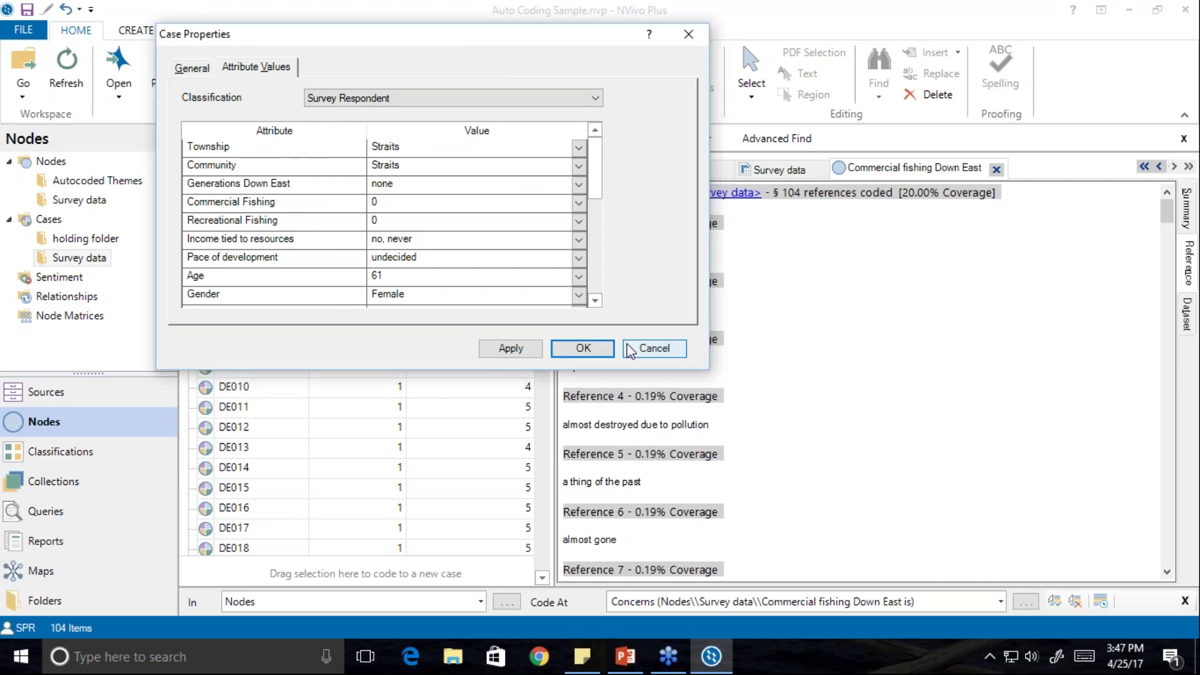
click(688, 34)
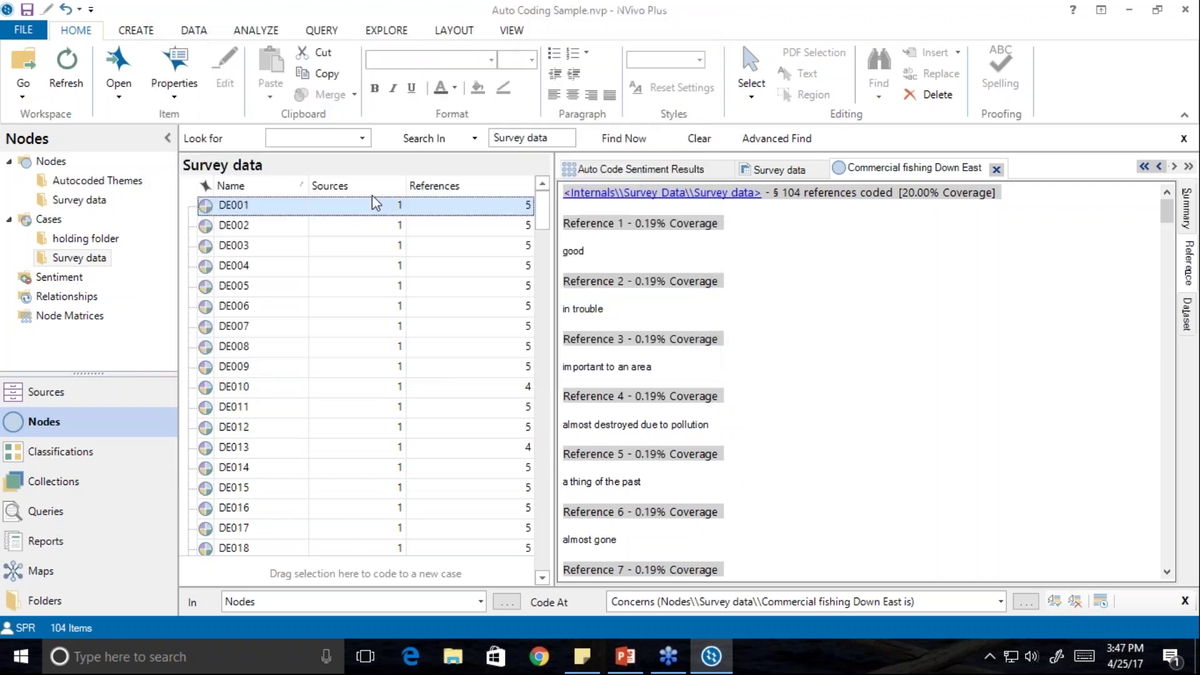
Review the attributes under the Survey Respondent case classification, and collapse the list again.
click(43, 460)
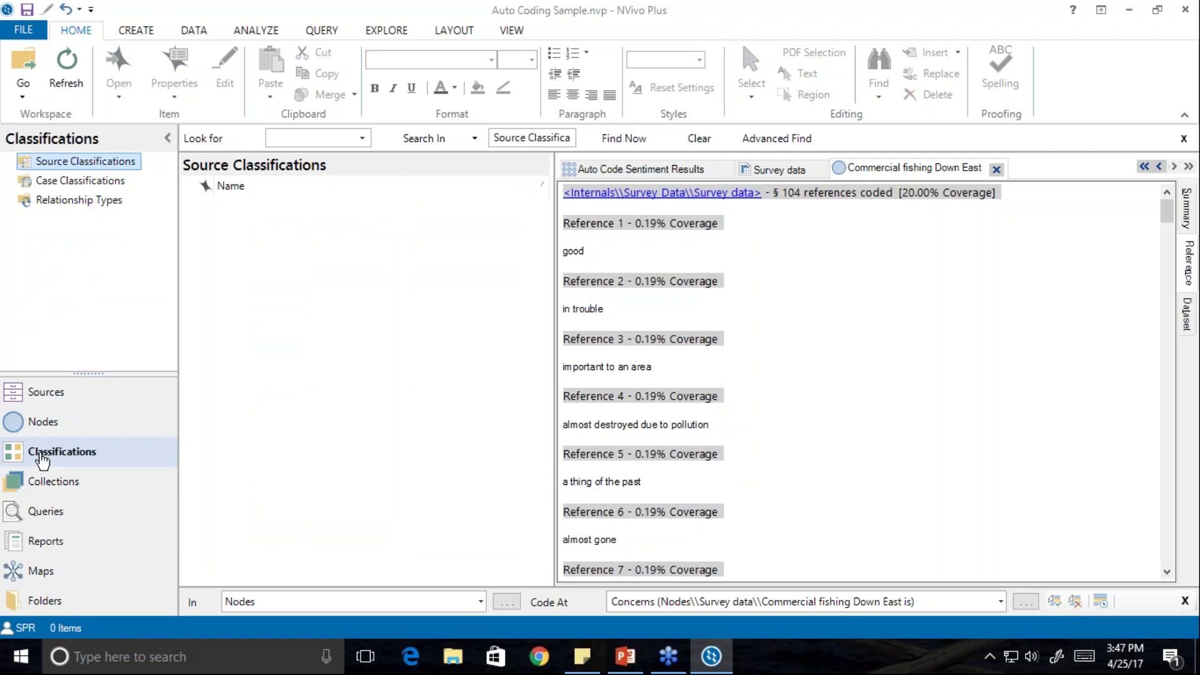
click(65, 183)
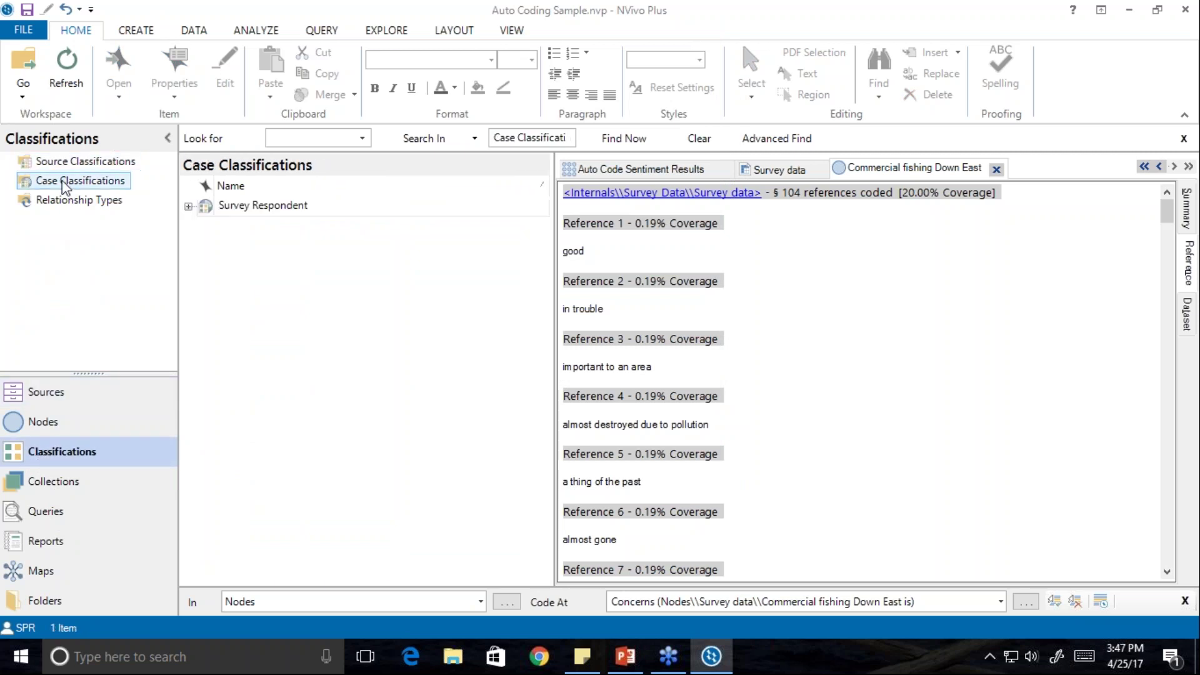
click(188, 207)
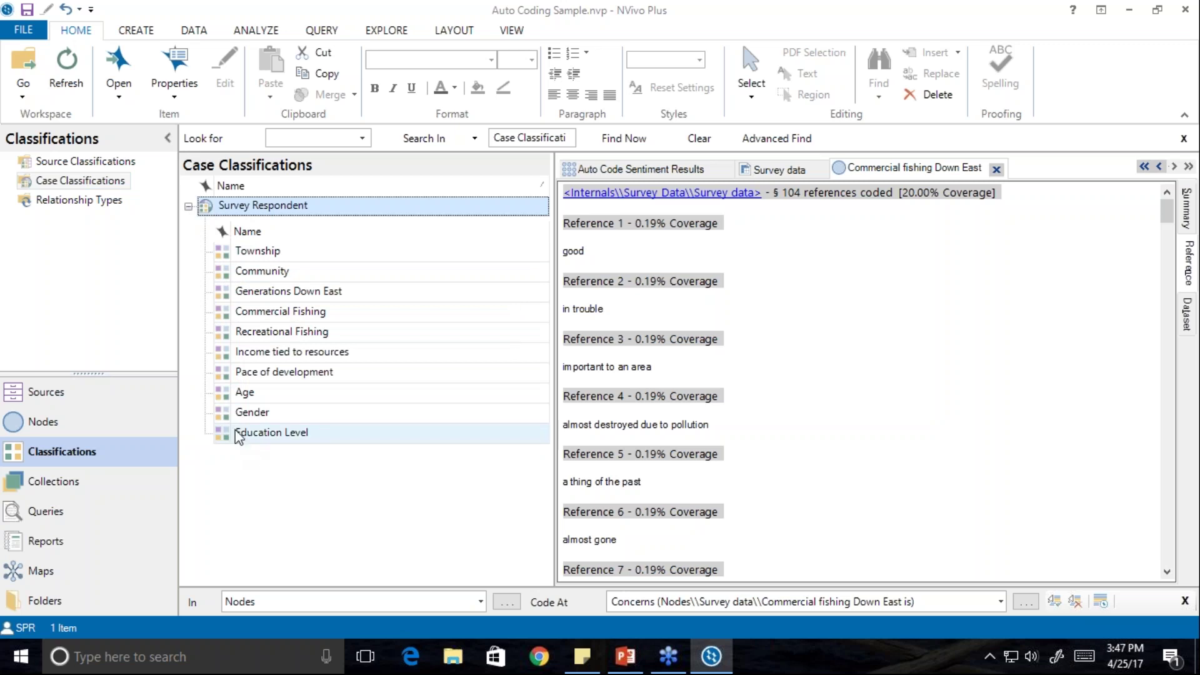
click(287, 494)
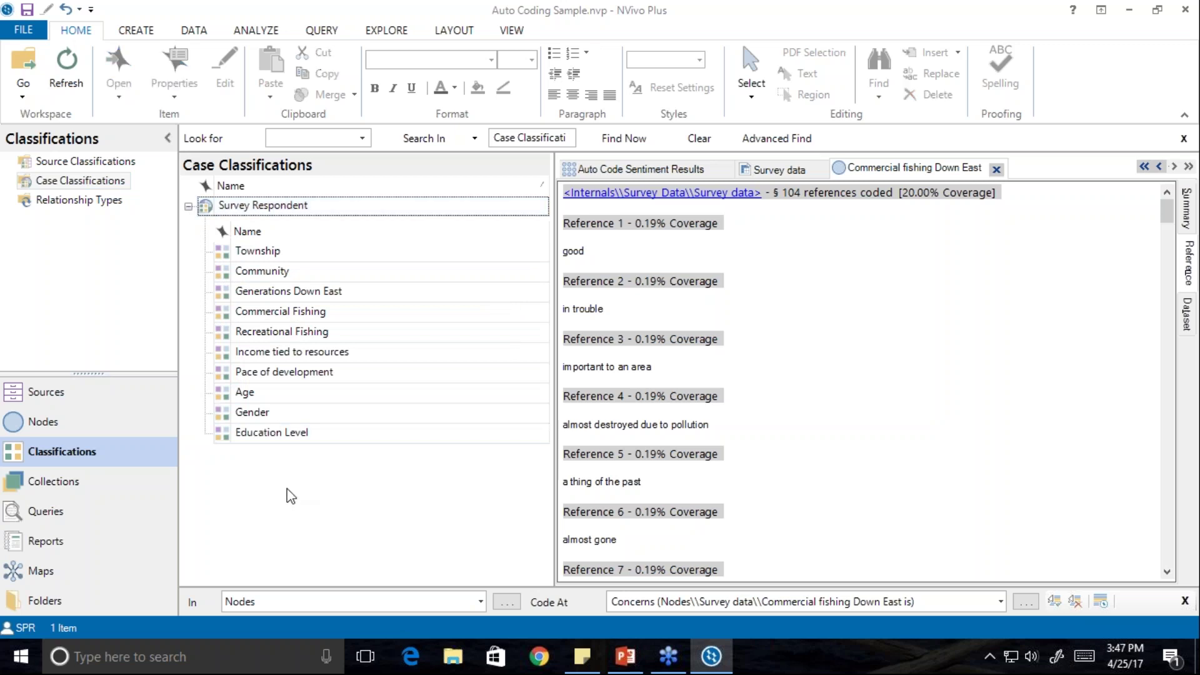
click(188, 207)
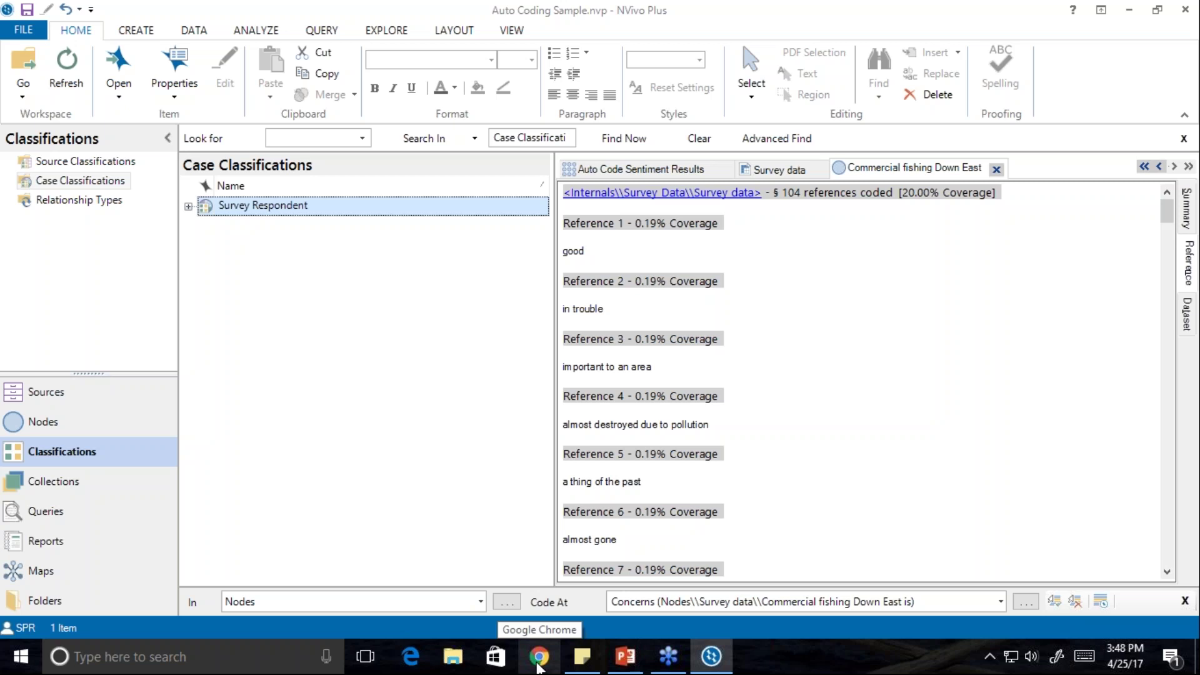
Switch to the Automatic Coding Windows presentation in PowerPoint, start the slide show from slide 9, and advance to NVivo Licensing Options.
click(624, 656)
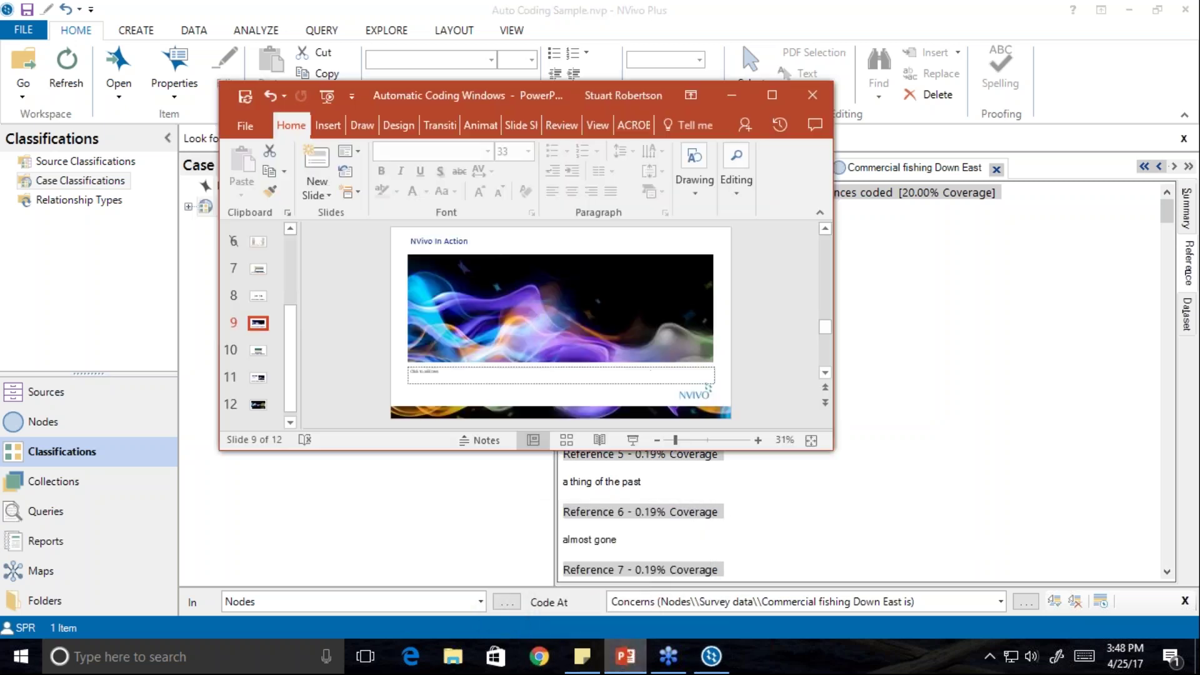
click(631, 440)
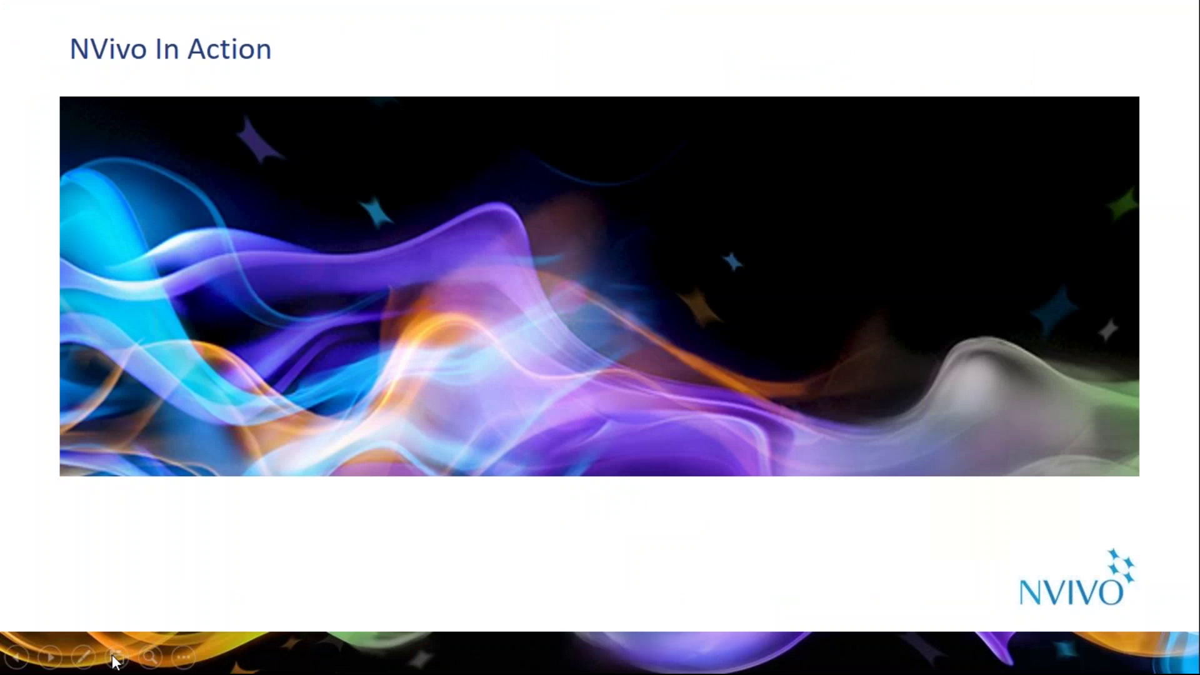
click(50, 656)
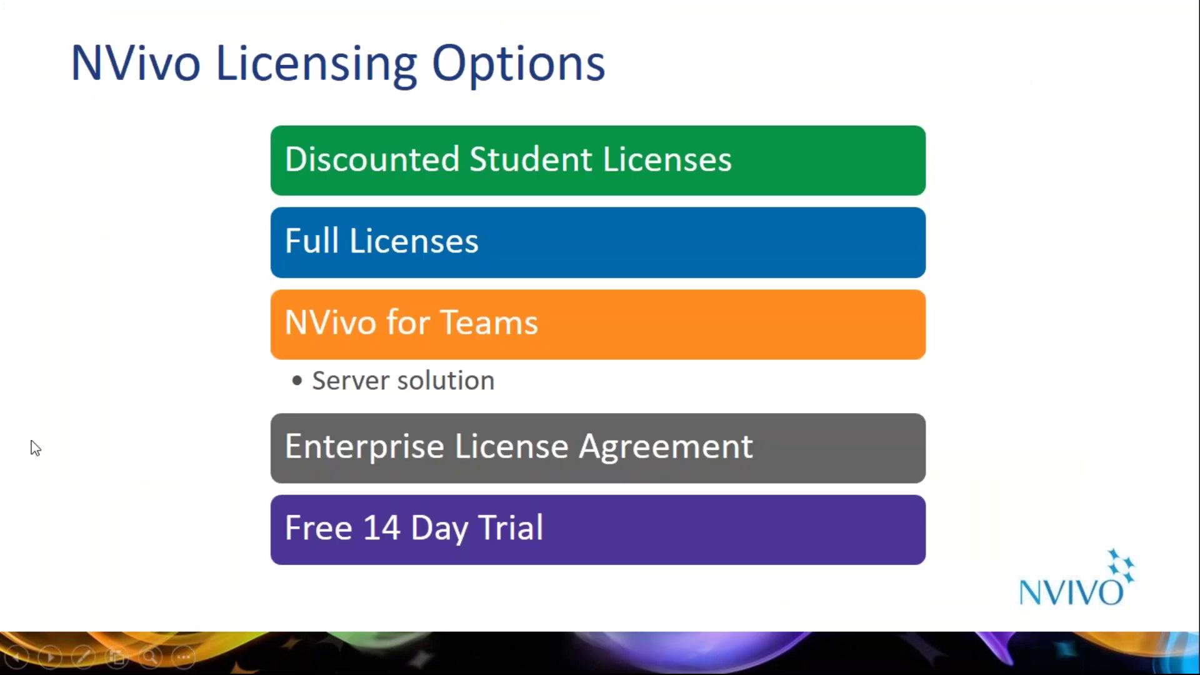